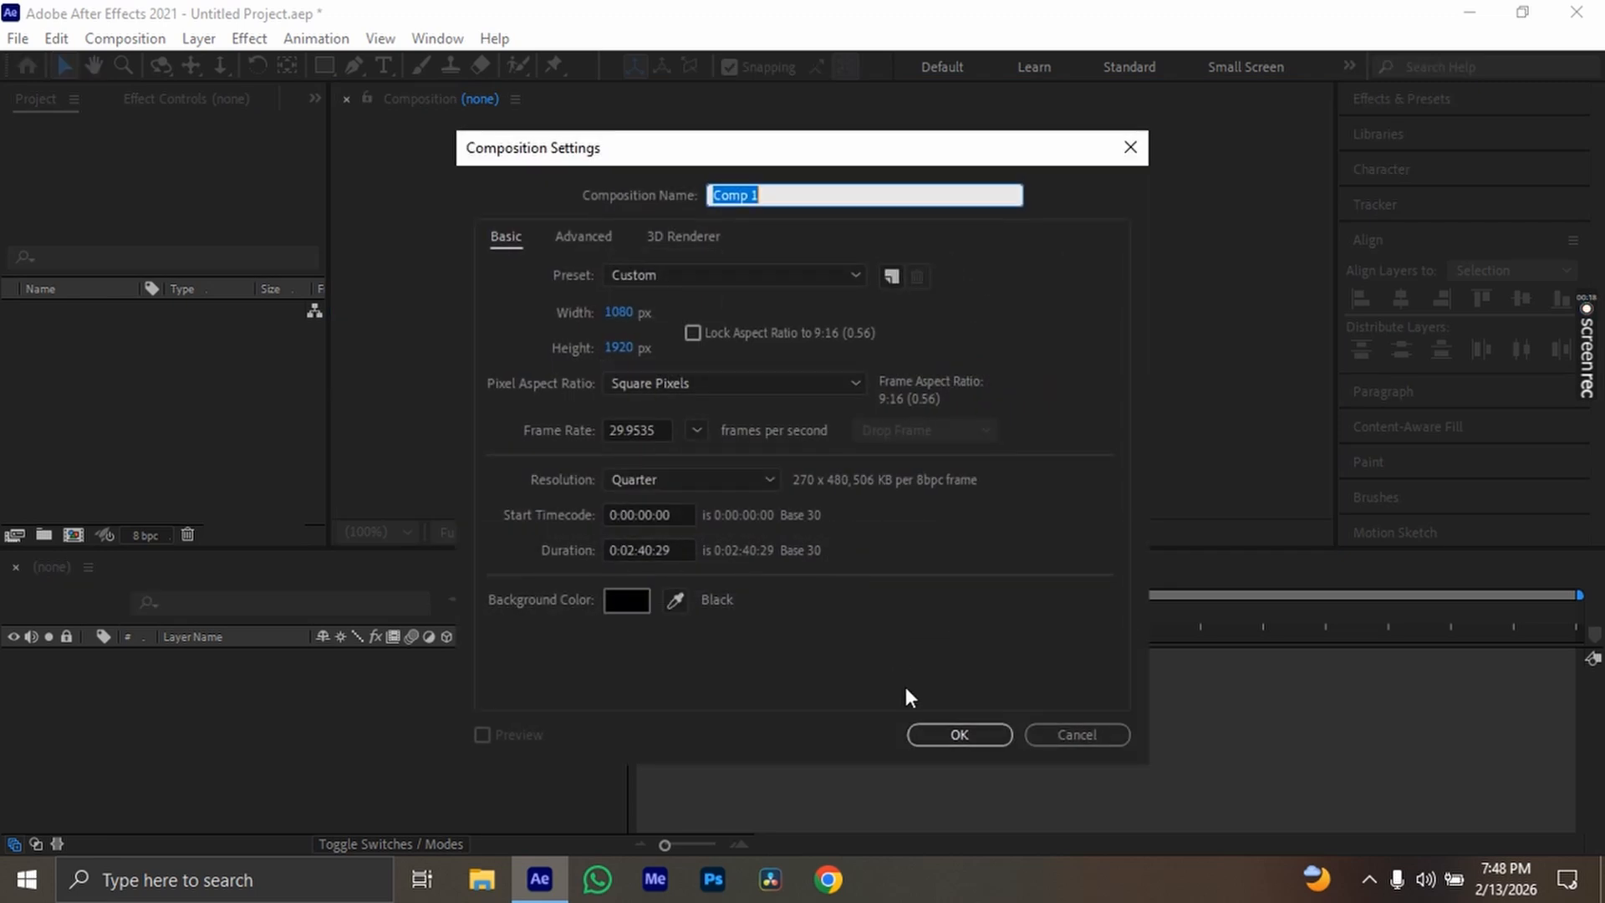
# Create a new composition and set its size to 1920 px wide by 1080 px high
pyautogui.click(953, 730)
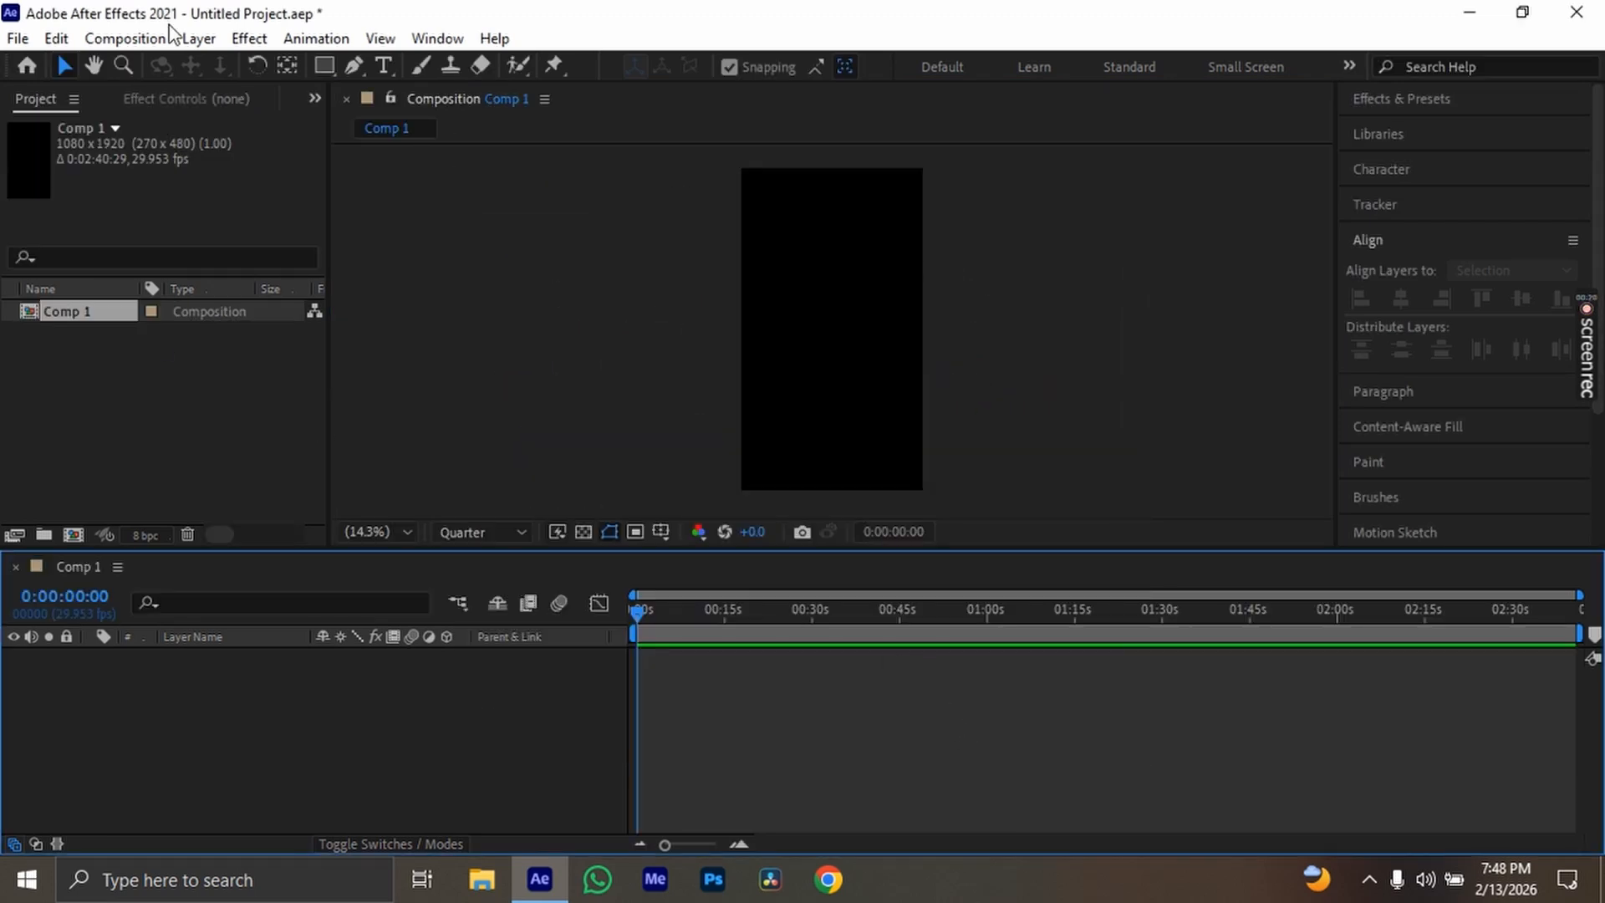
pyautogui.click(126, 39)
pyautogui.click(146, 97)
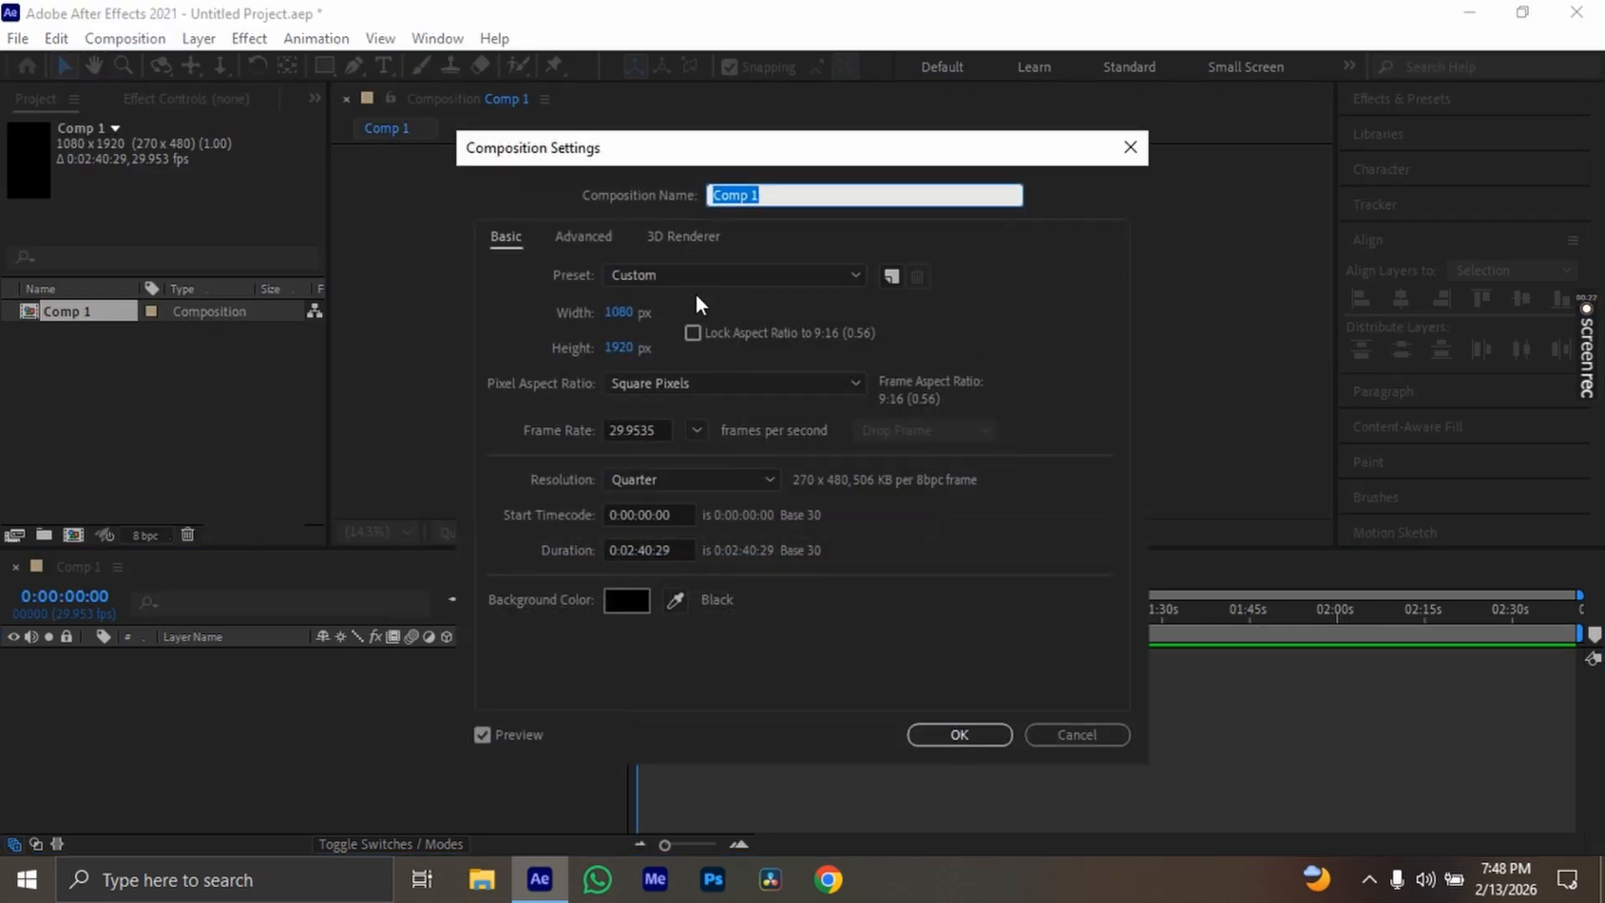
pyautogui.click(631, 312)
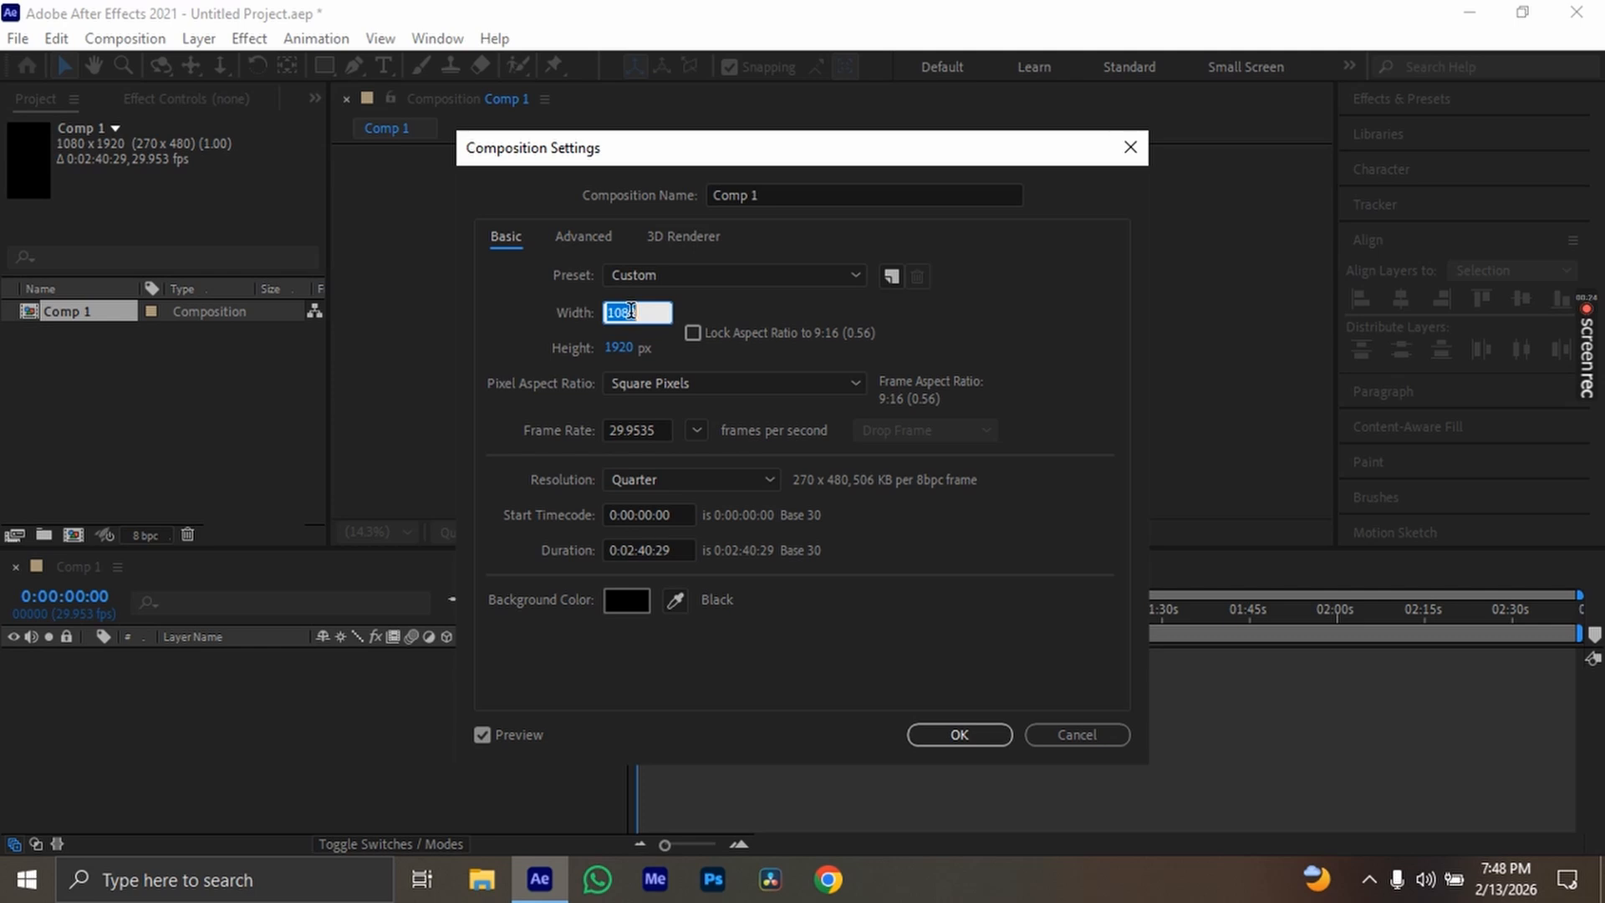
pyautogui.write('1920')
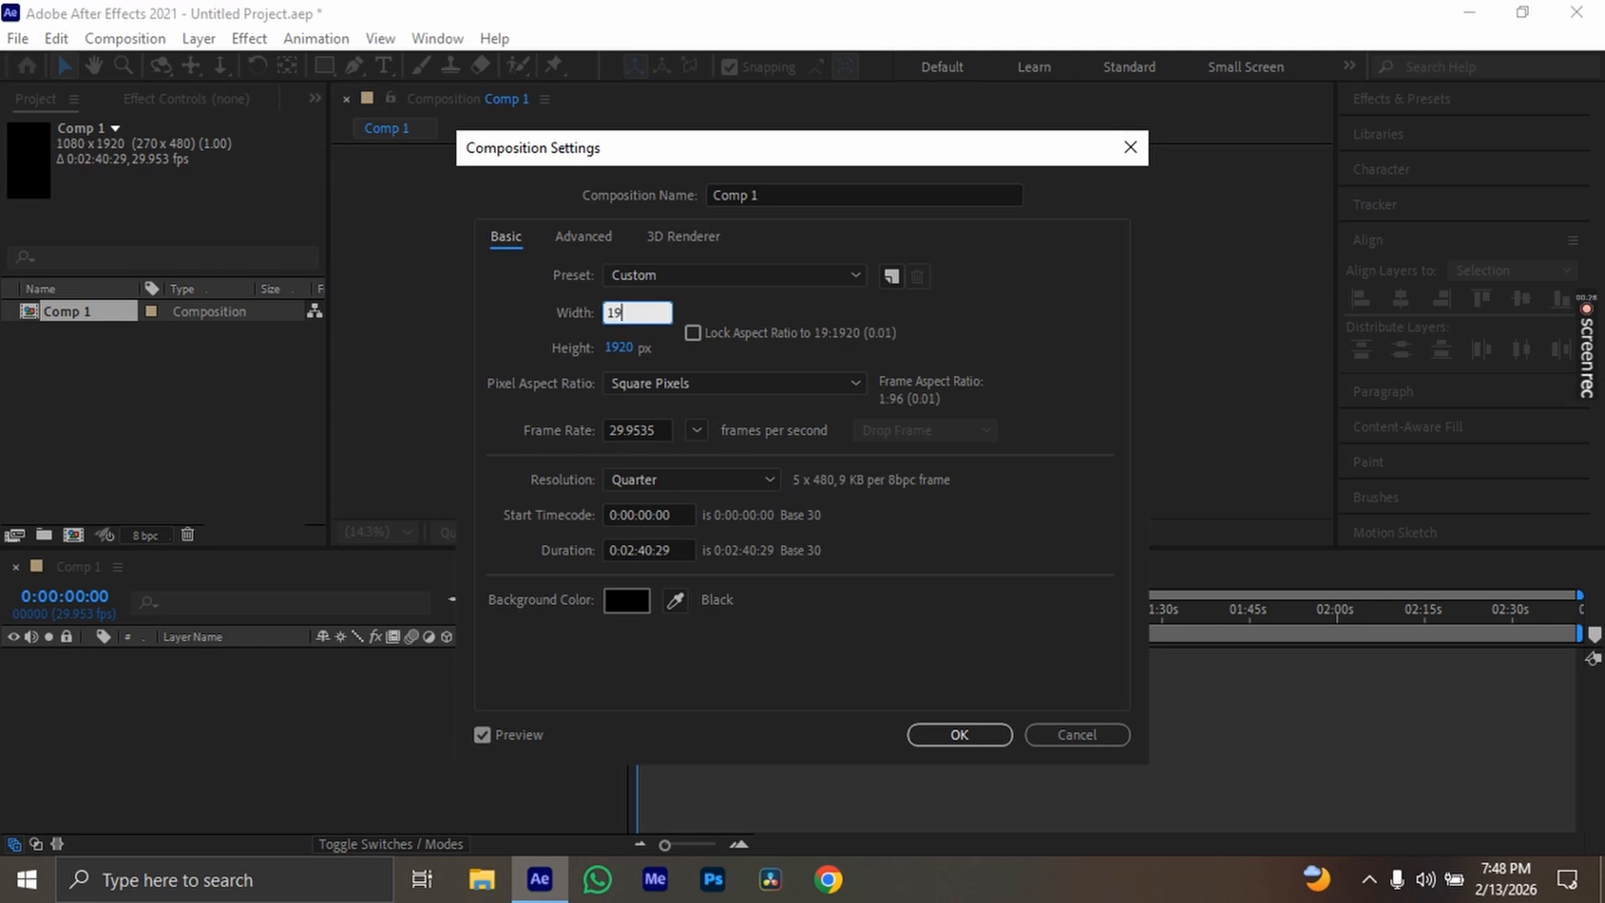
pyautogui.click(619, 348)
pyautogui.write('1080')
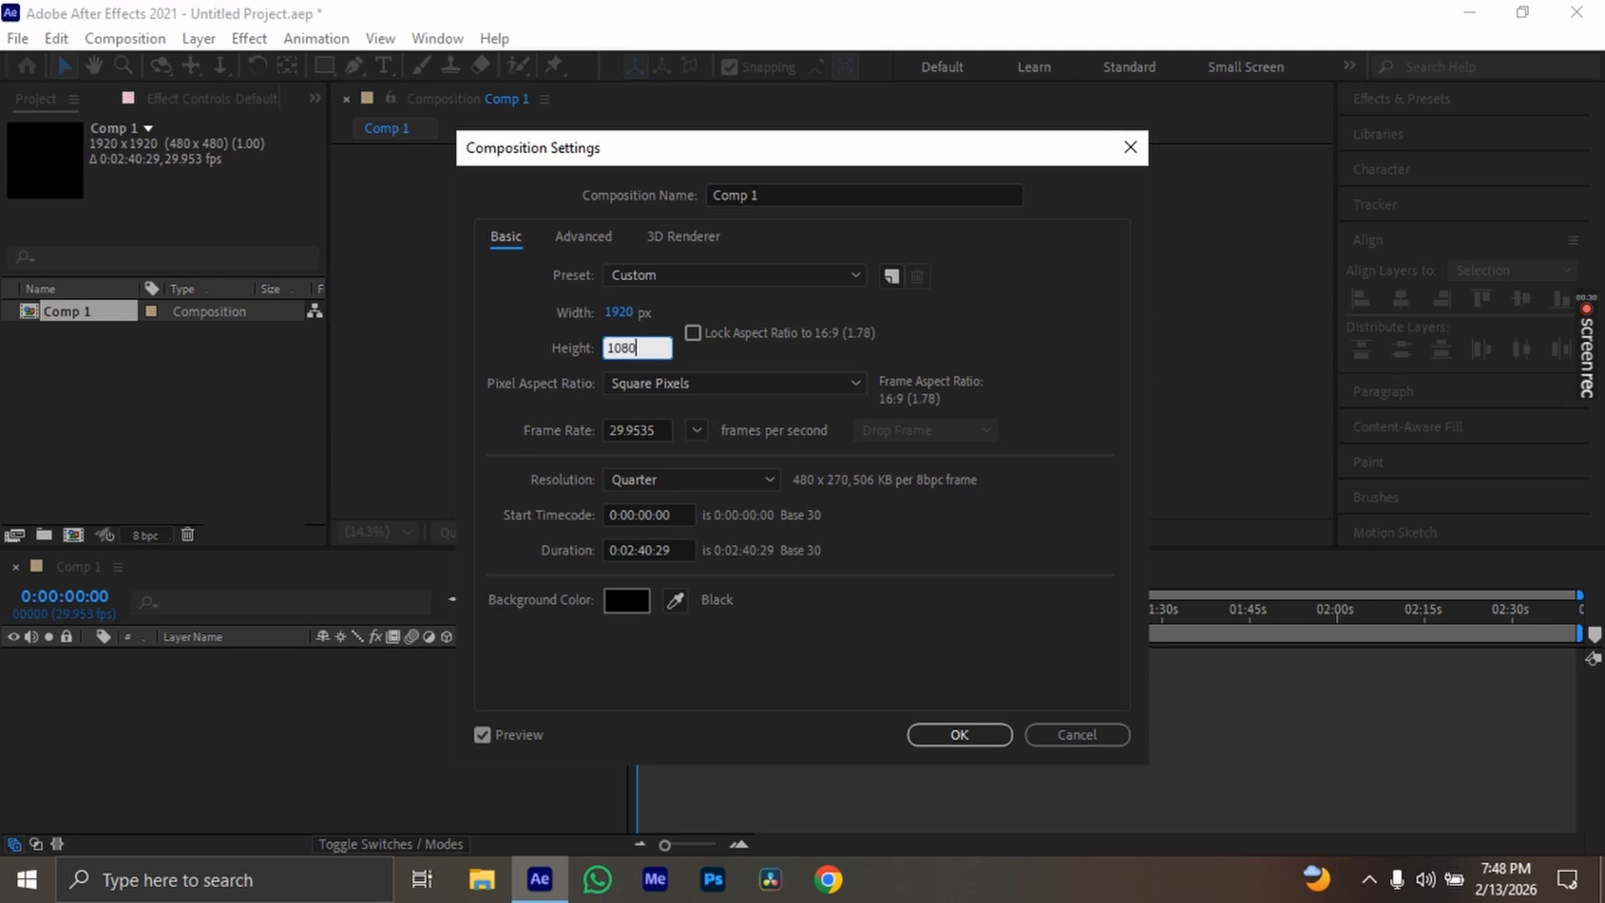
pyautogui.press('Return')
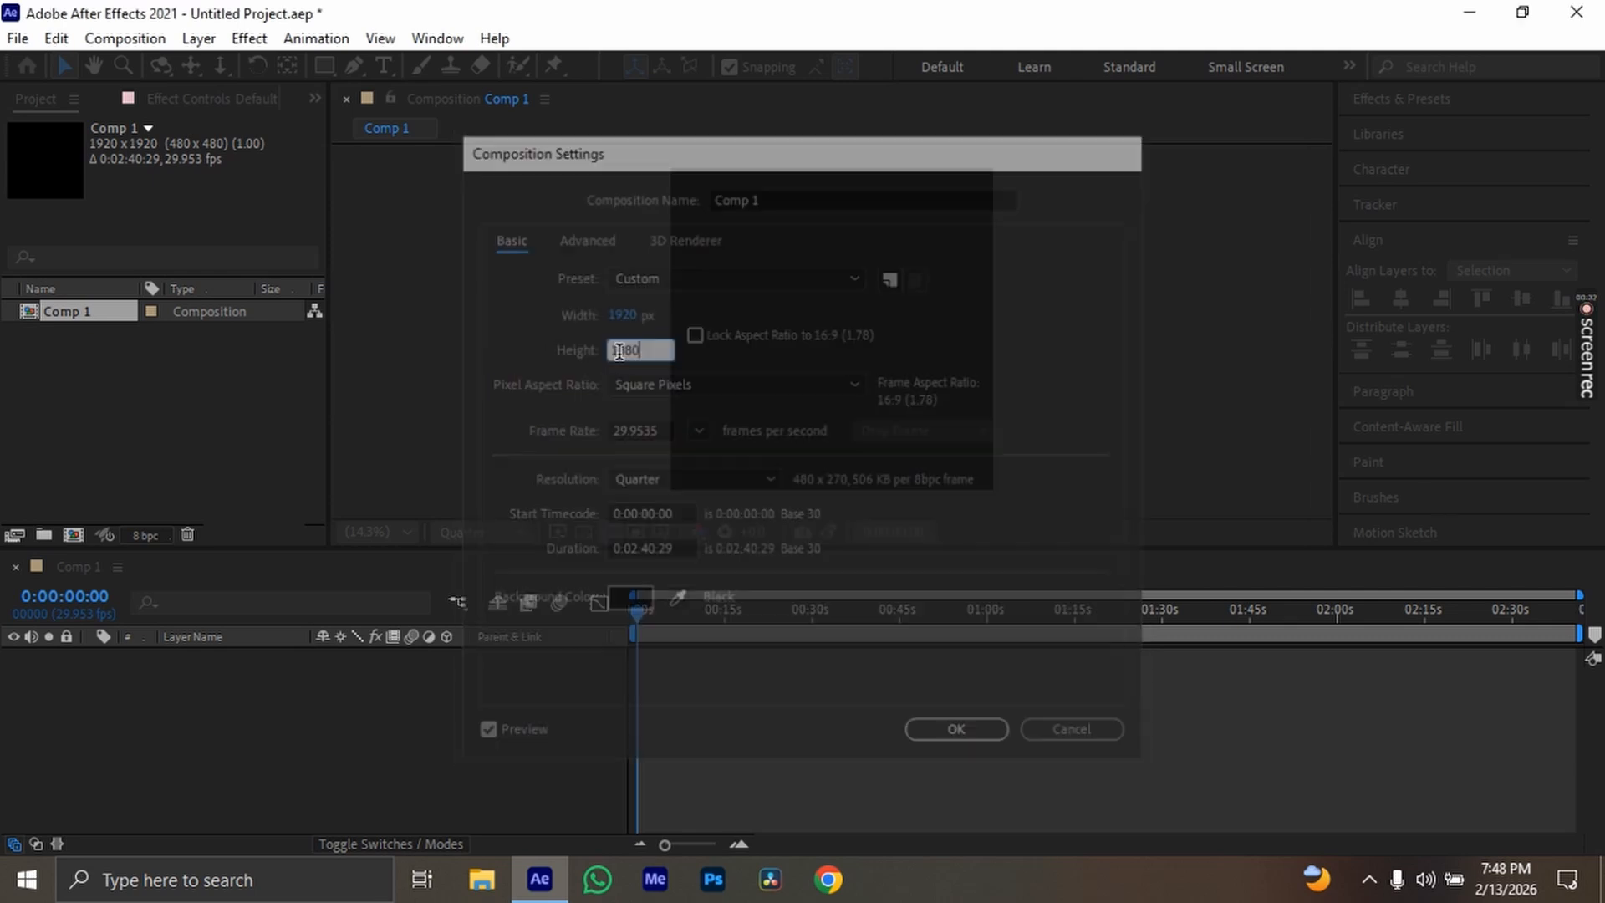
# Draw a square with magenta fill and a 15 px white stroke in the composition, and make its layer 3D
pyautogui.moveTo(751, 546)
pyautogui.mouseDown()
pyautogui.moveTo(768, 594)
pyautogui.moveTo(774, 540)
pyautogui.mouseUp()
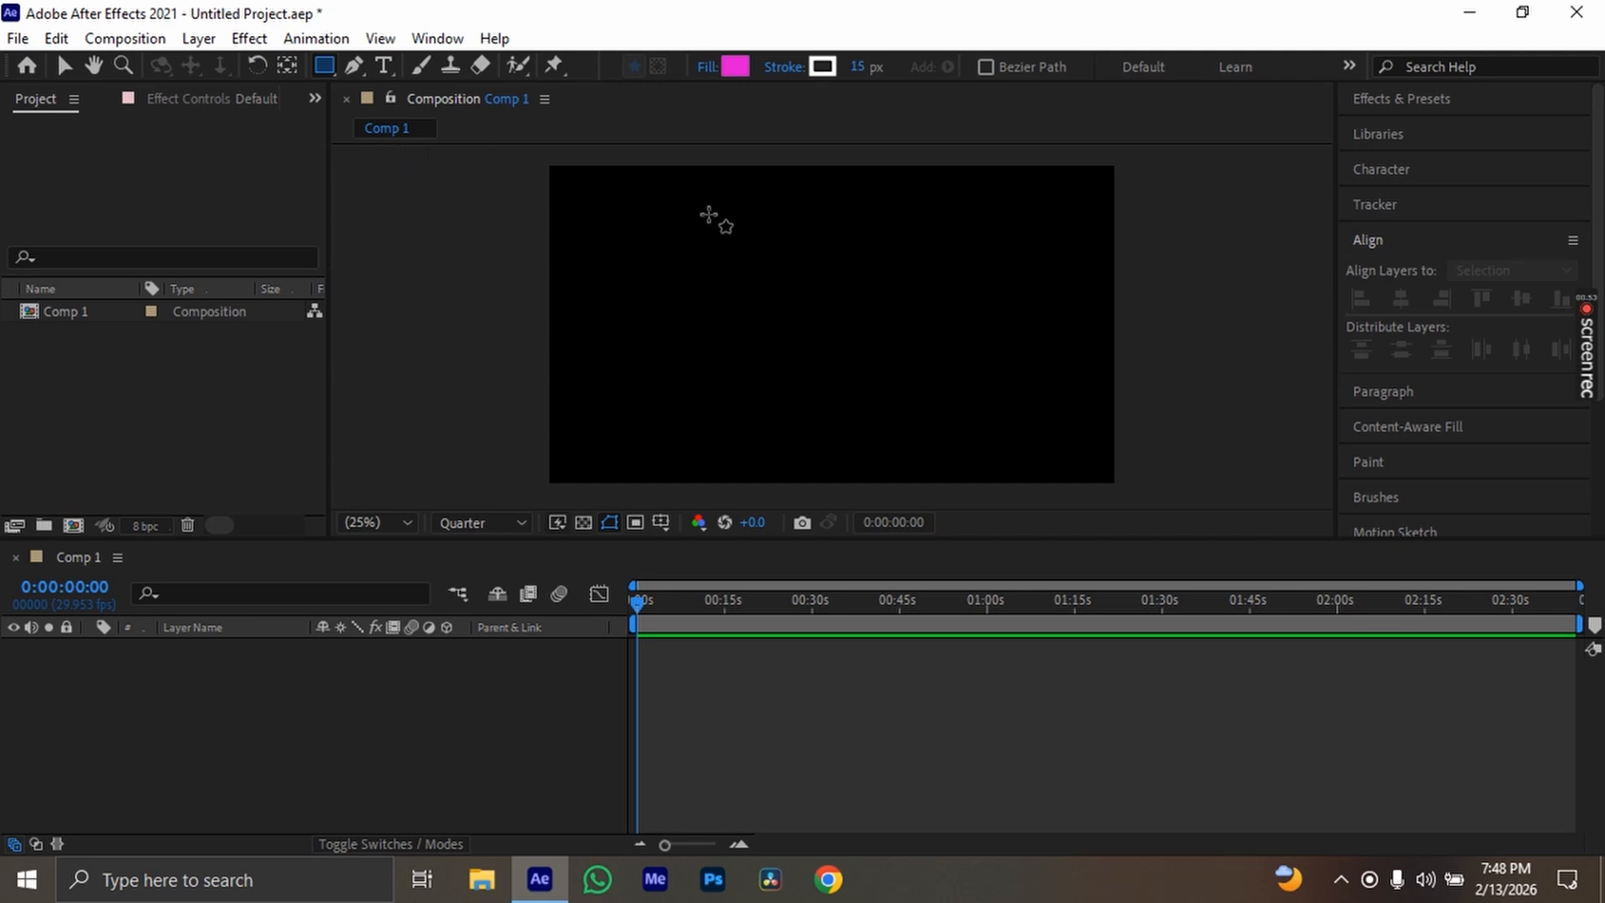
pyautogui.moveTo(747, 263)
pyautogui.mouseDown()
pyautogui.moveTo(985, 423)
pyautogui.moveTo(947, 334)
pyautogui.mouseUp()
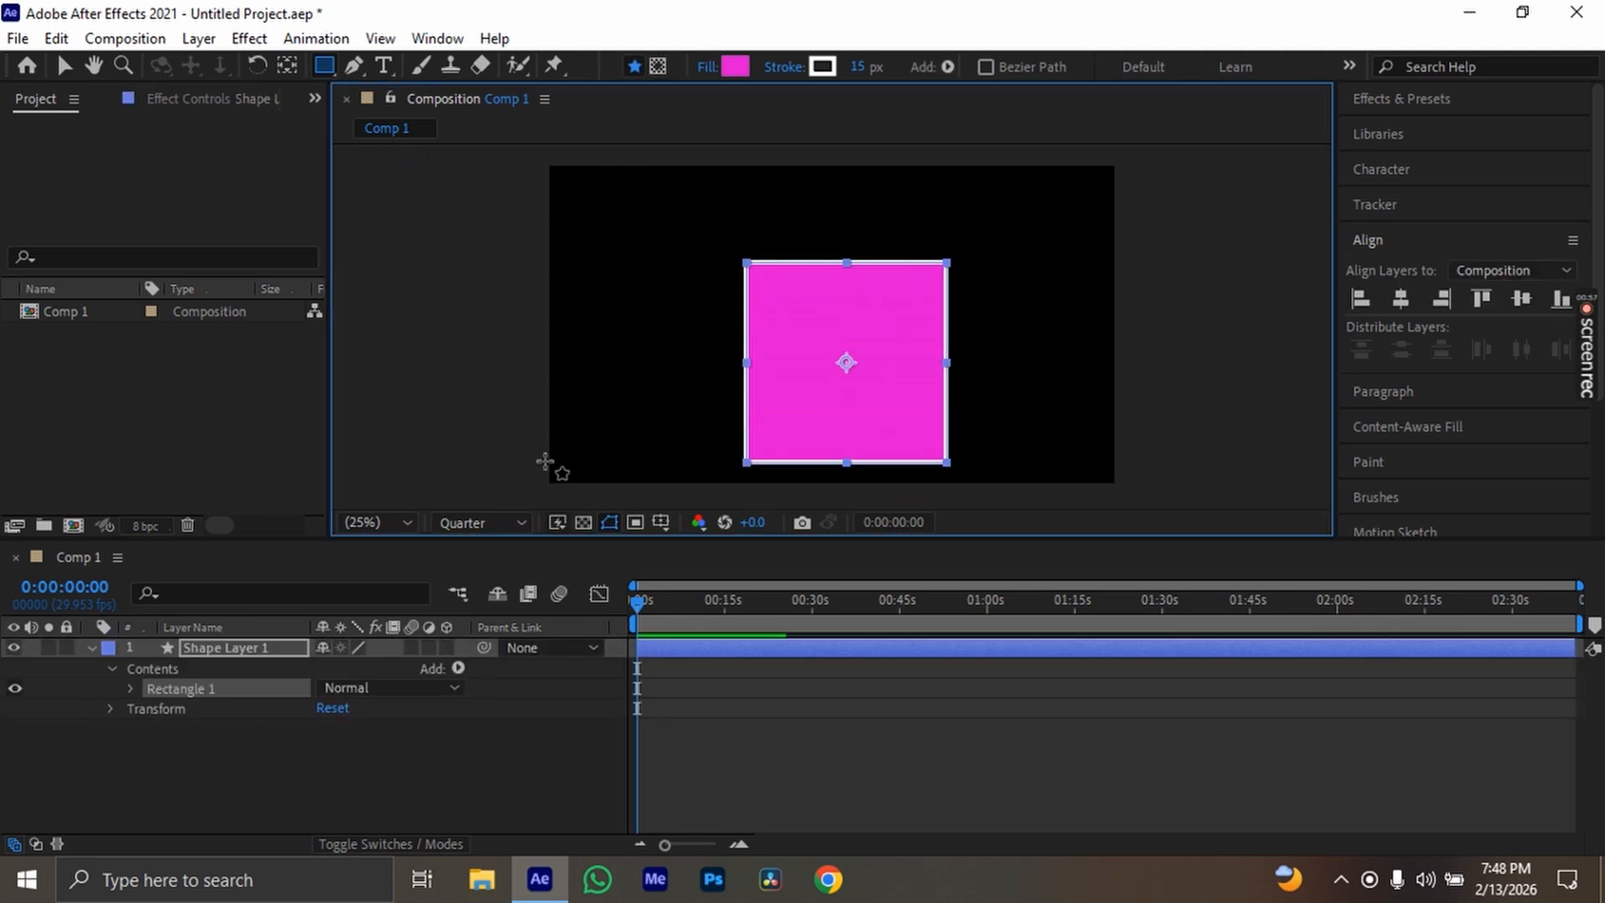
pyautogui.click(449, 648)
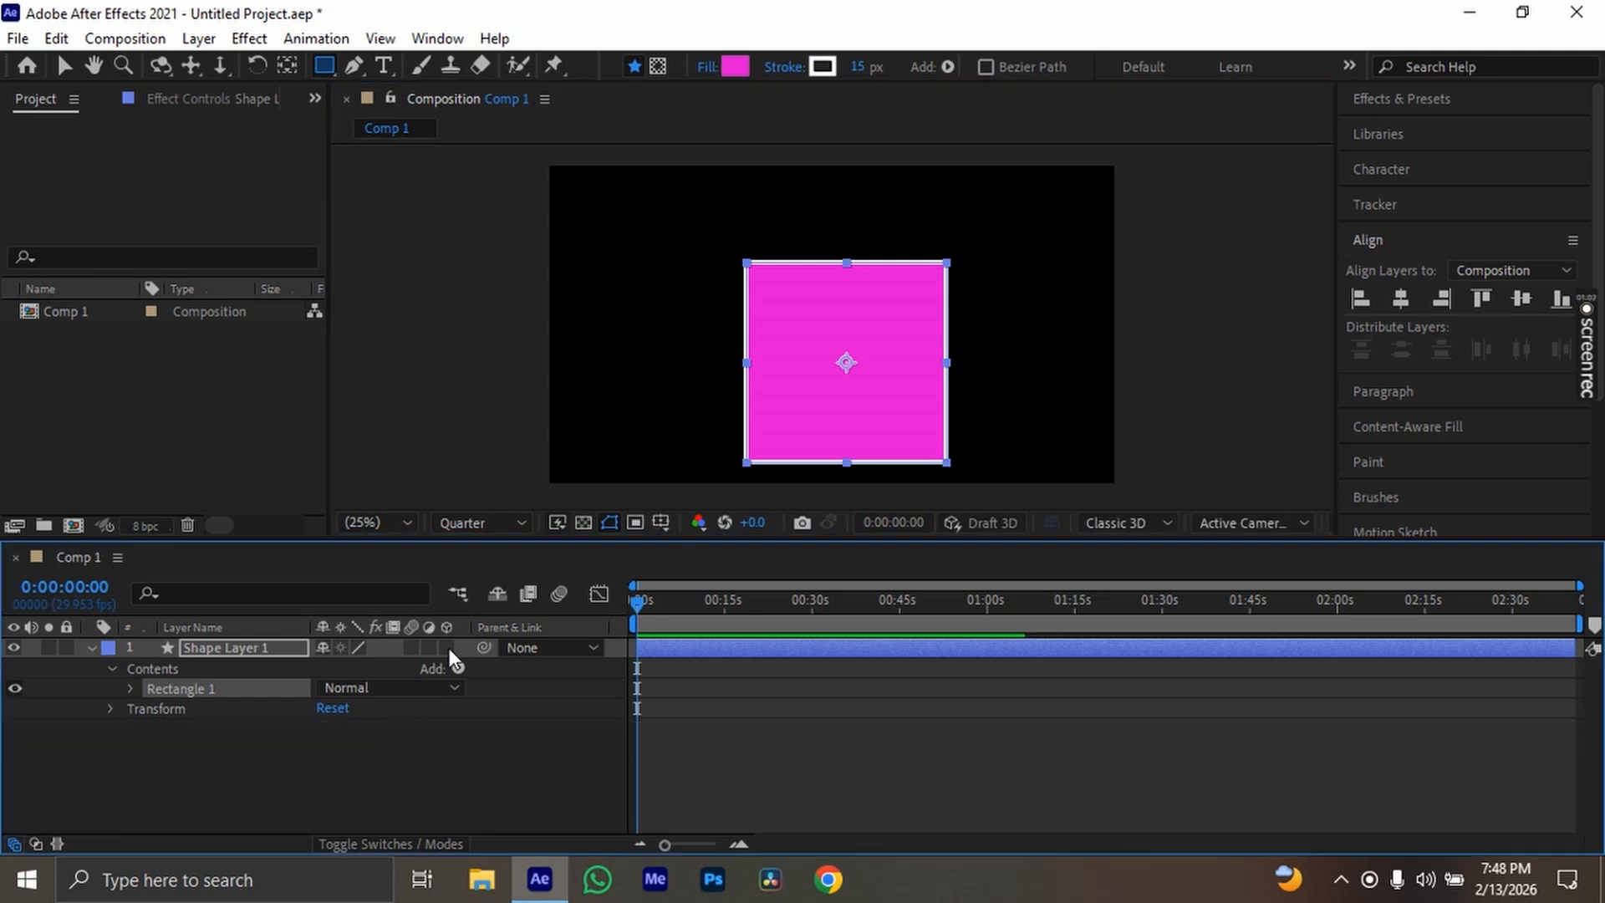
pyautogui.click(449, 649)
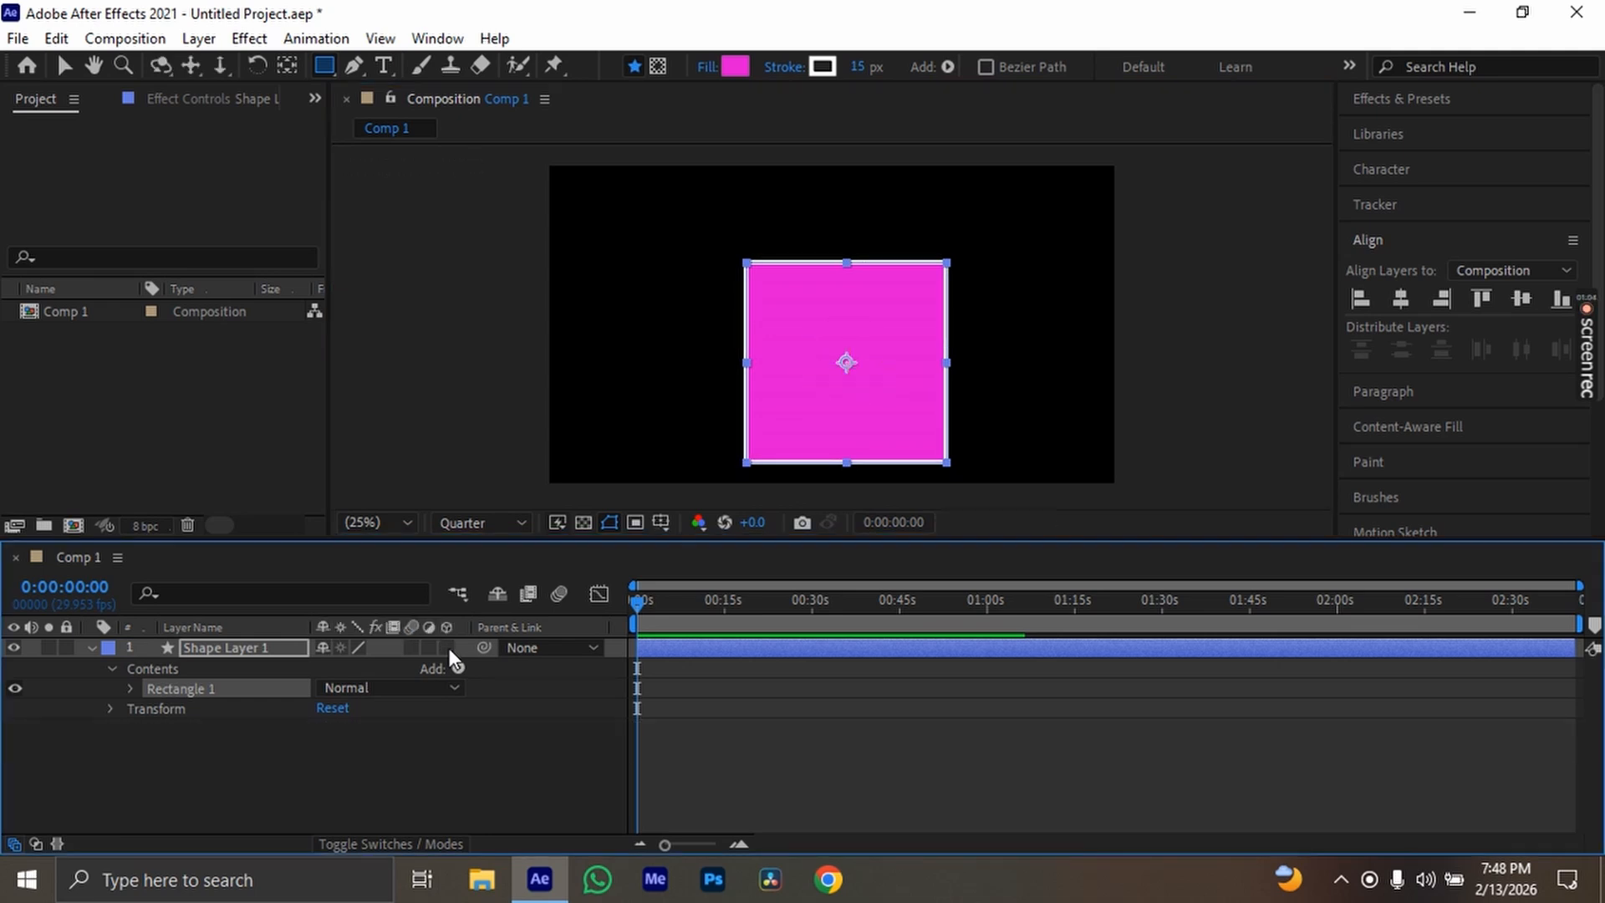
# Center the square horizontally and vertically in the composition
pyautogui.press('v')
pyautogui.click(1402, 300)
pyautogui.click(1520, 300)
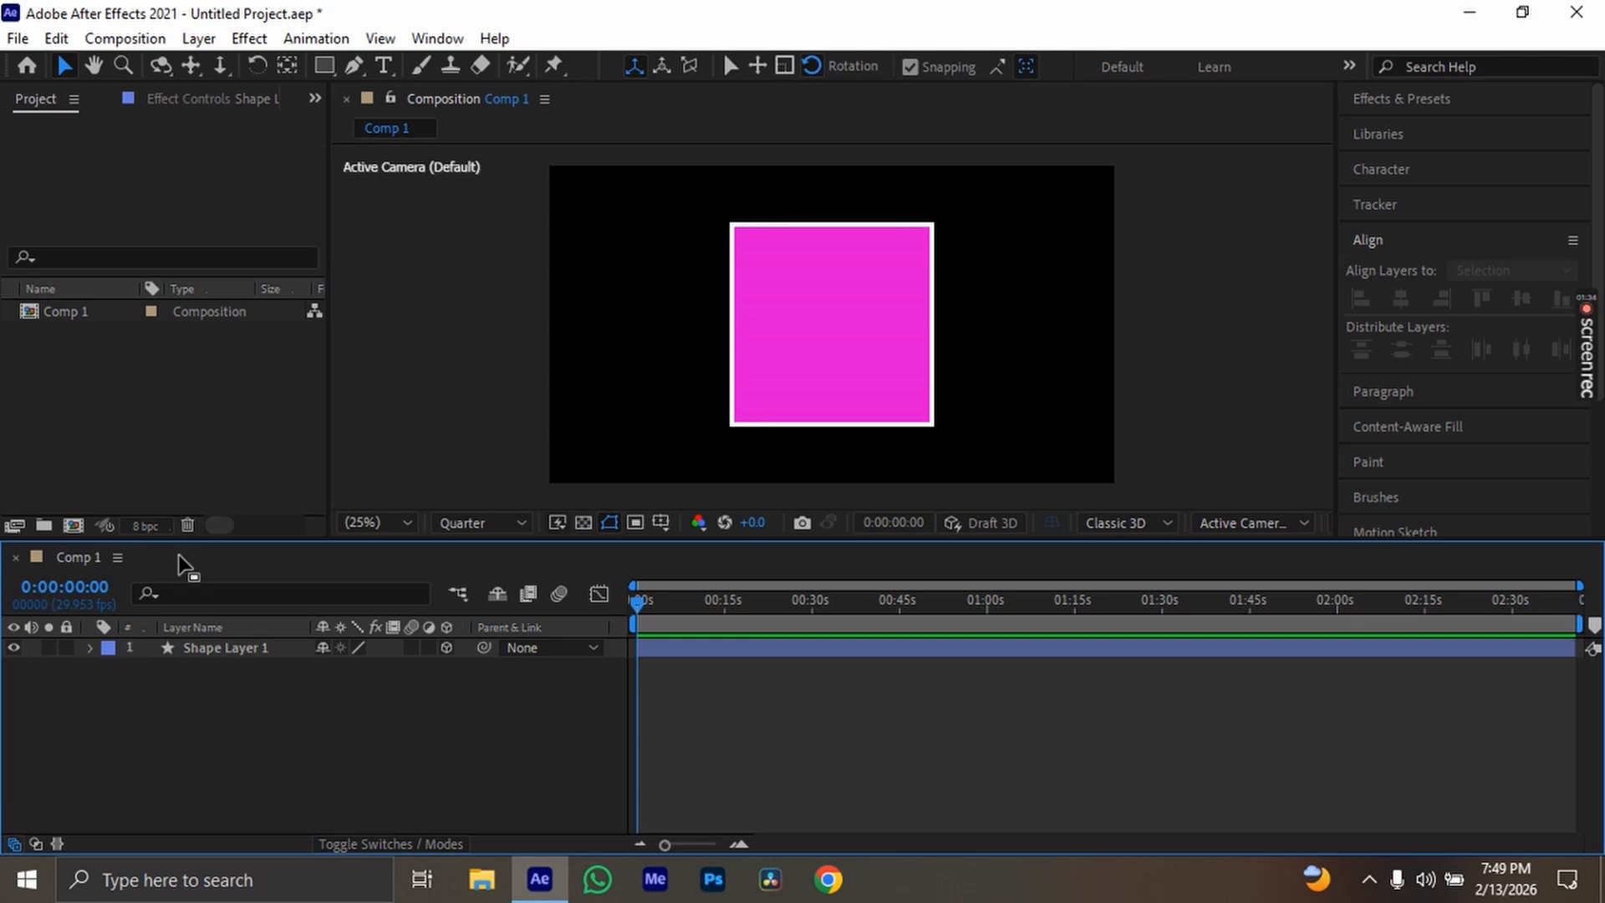
# Examine the square in the Bottom, Back and Custom View 1 views, and return to Active Camera (Default)
pyautogui.click(1229, 521)
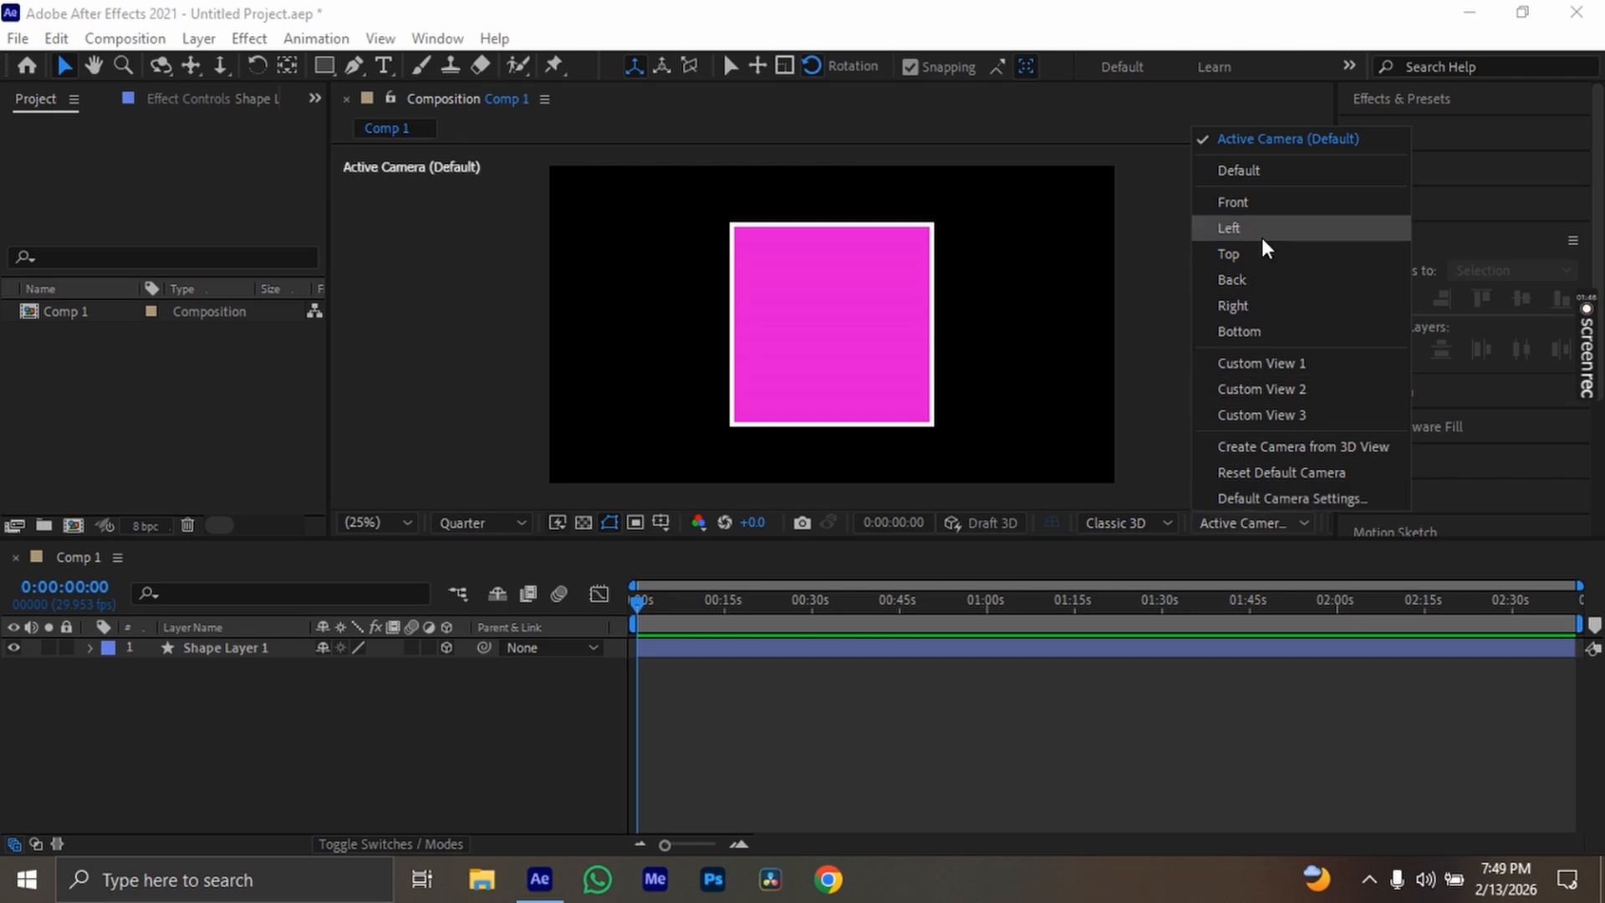
pyautogui.click(1261, 331)
pyautogui.click(1238, 523)
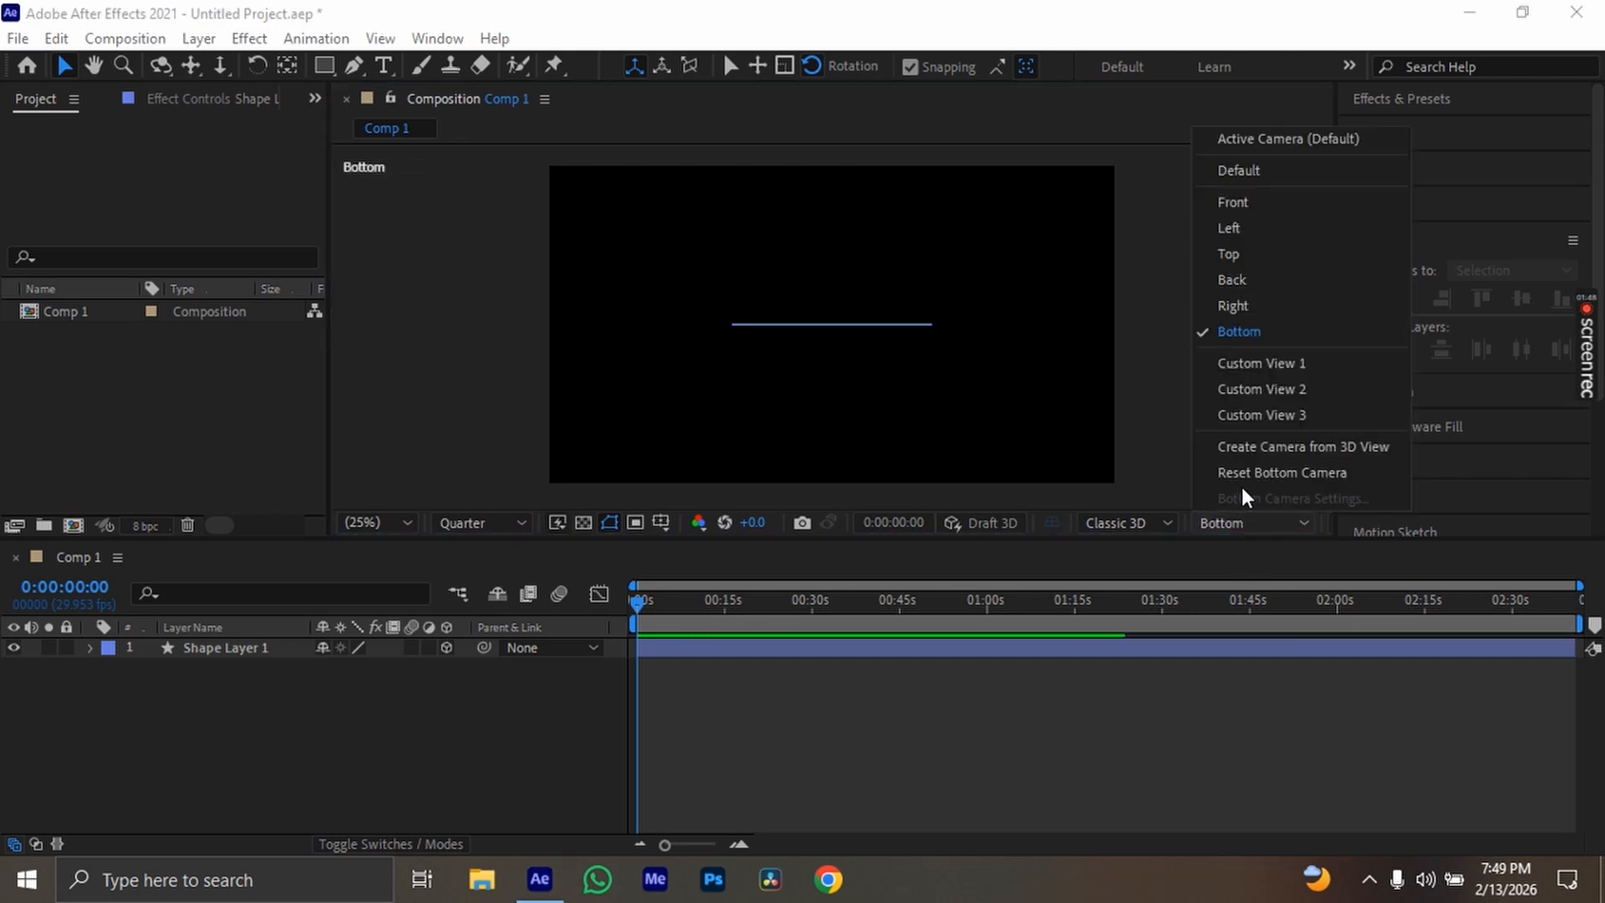
pyautogui.click(1242, 279)
pyautogui.click(1258, 522)
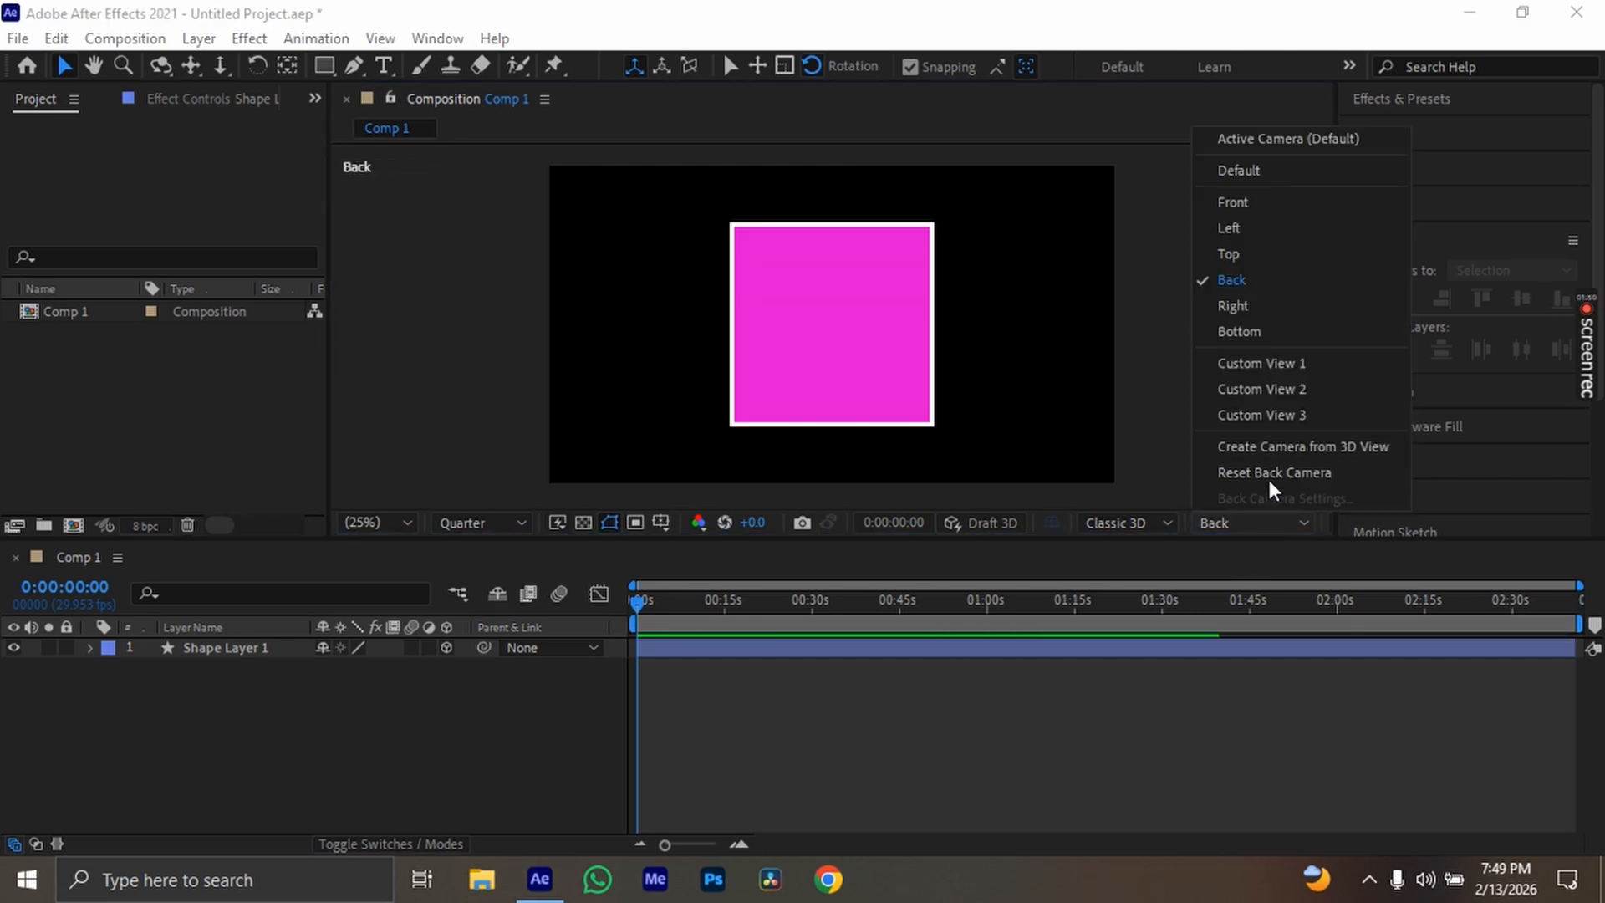
pyautogui.click(1272, 368)
pyautogui.click(1247, 523)
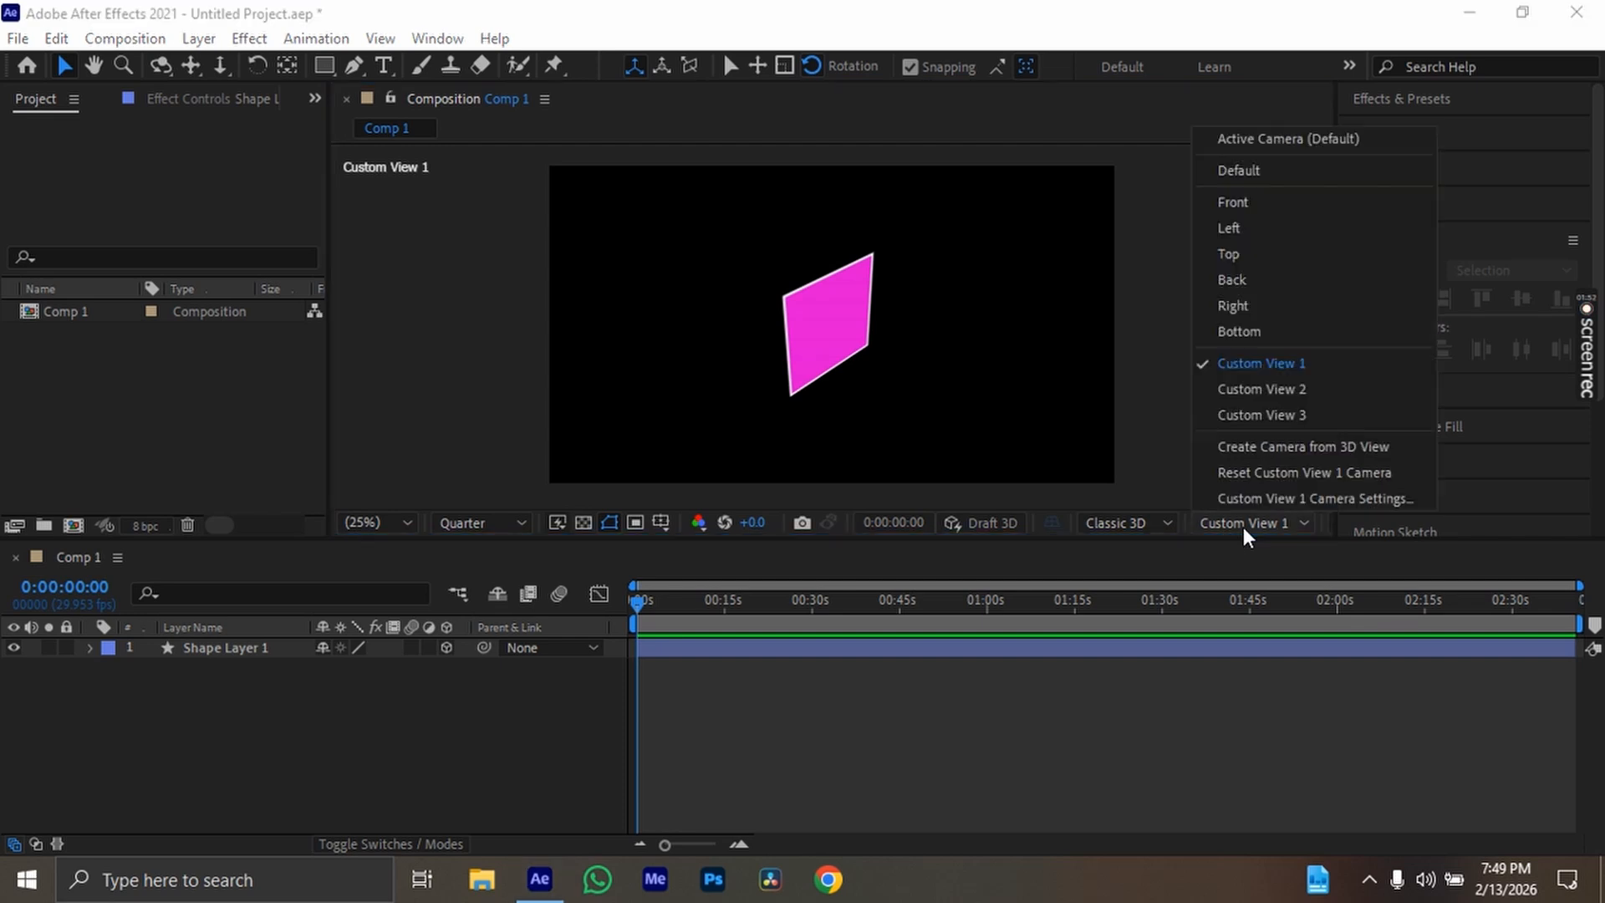
pyautogui.click(1264, 146)
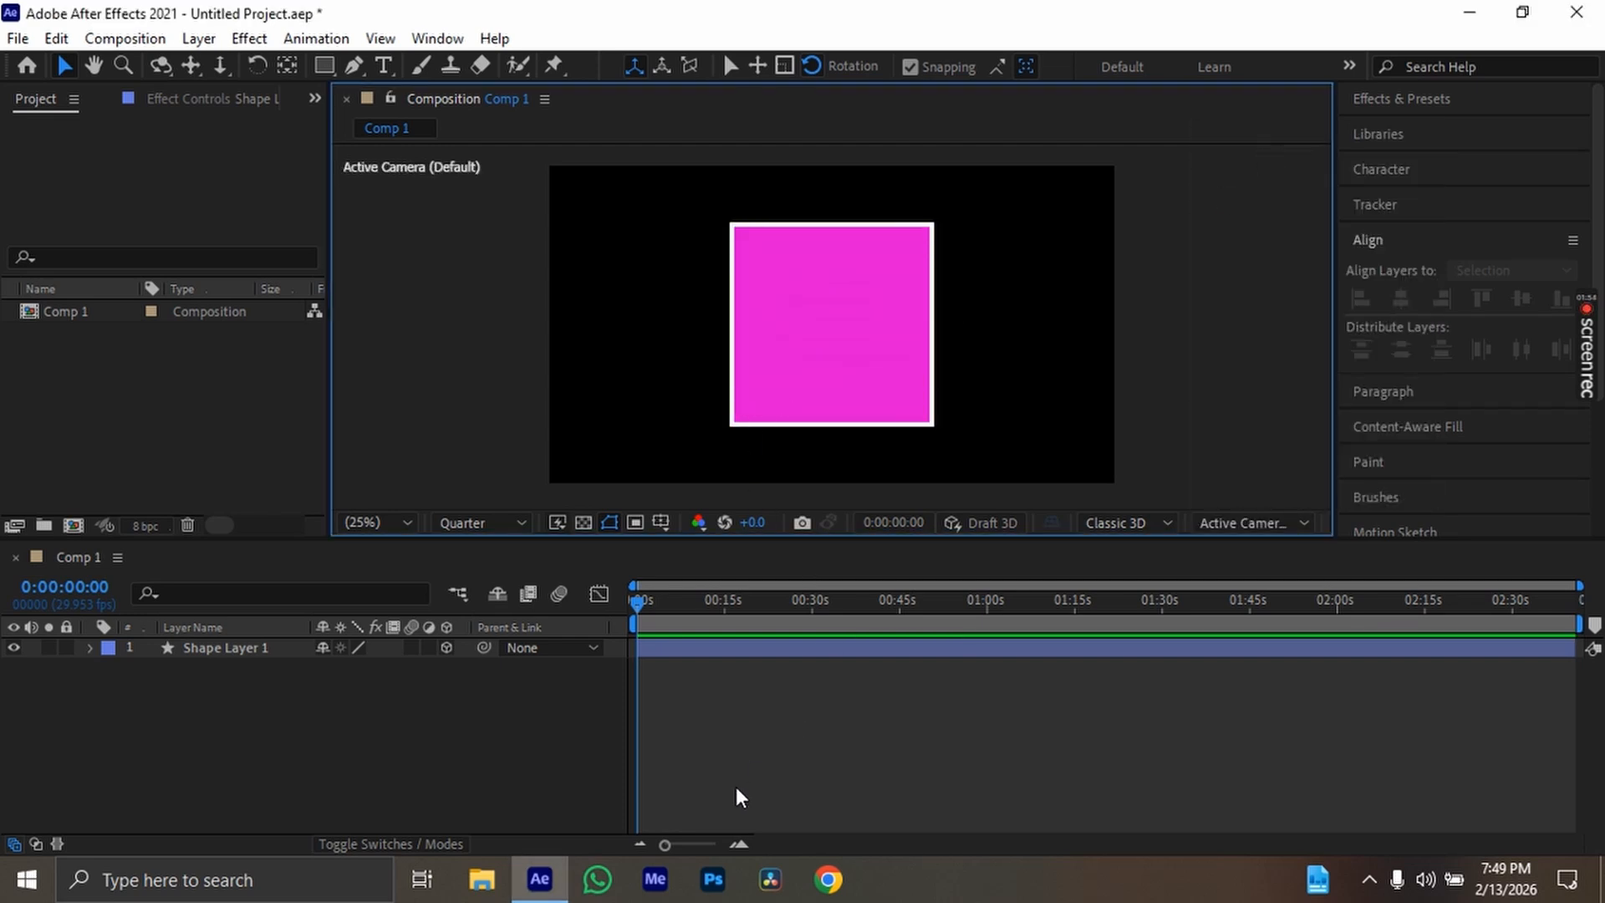
# Rename the square's shape layer as Top
pyautogui.click(739, 726)
pyautogui.click(722, 651)
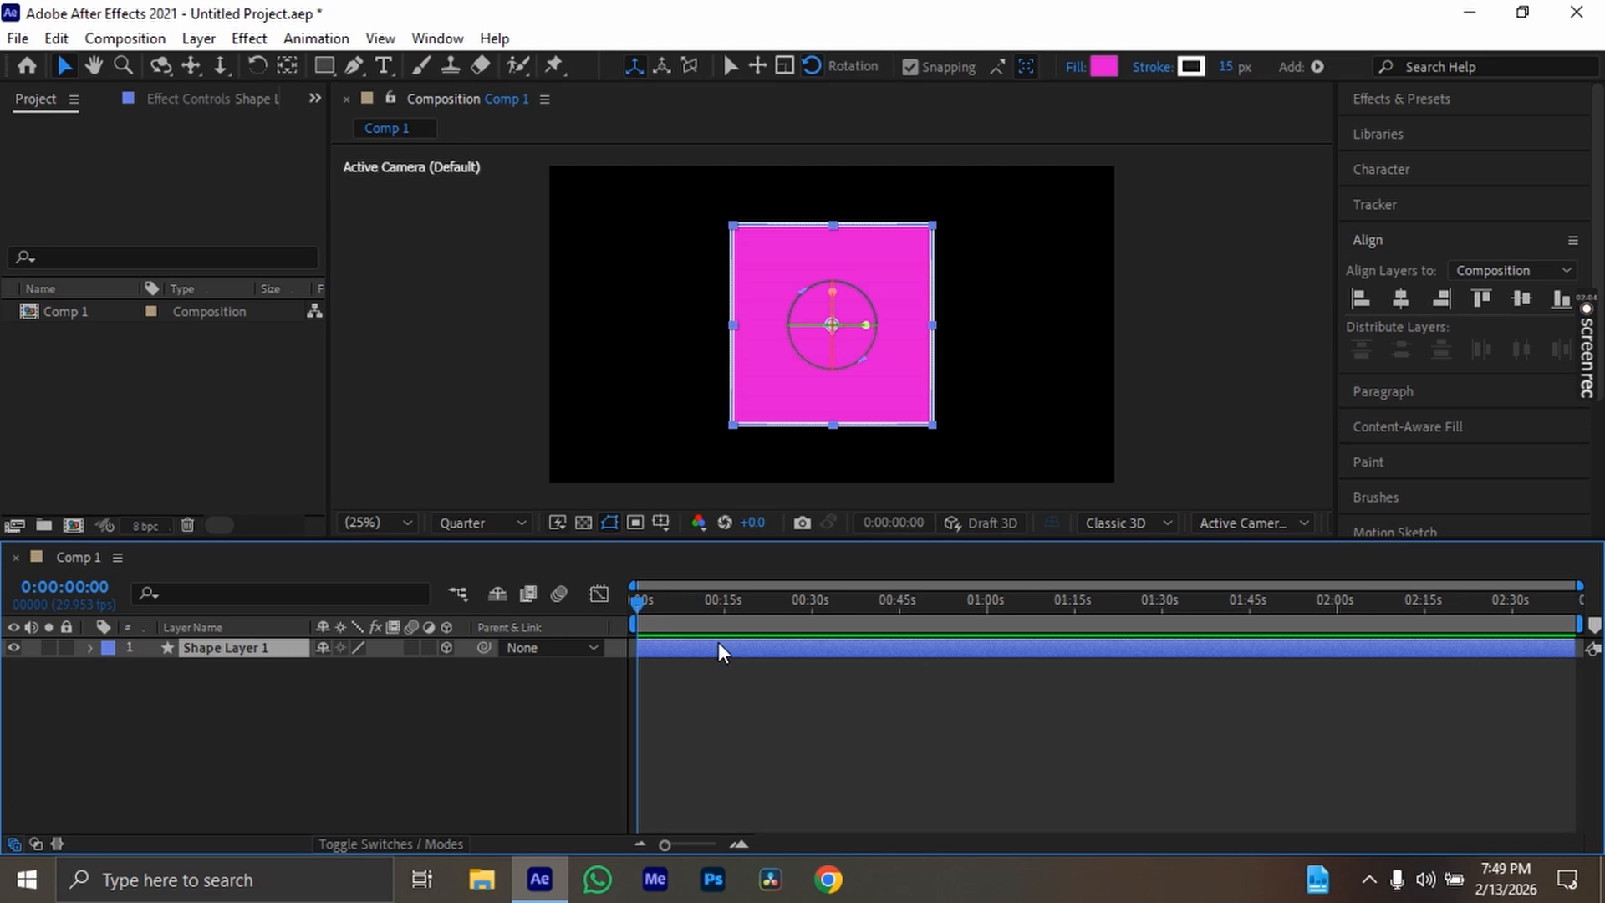
pyautogui.press('Return')
pyautogui.press('Menu')
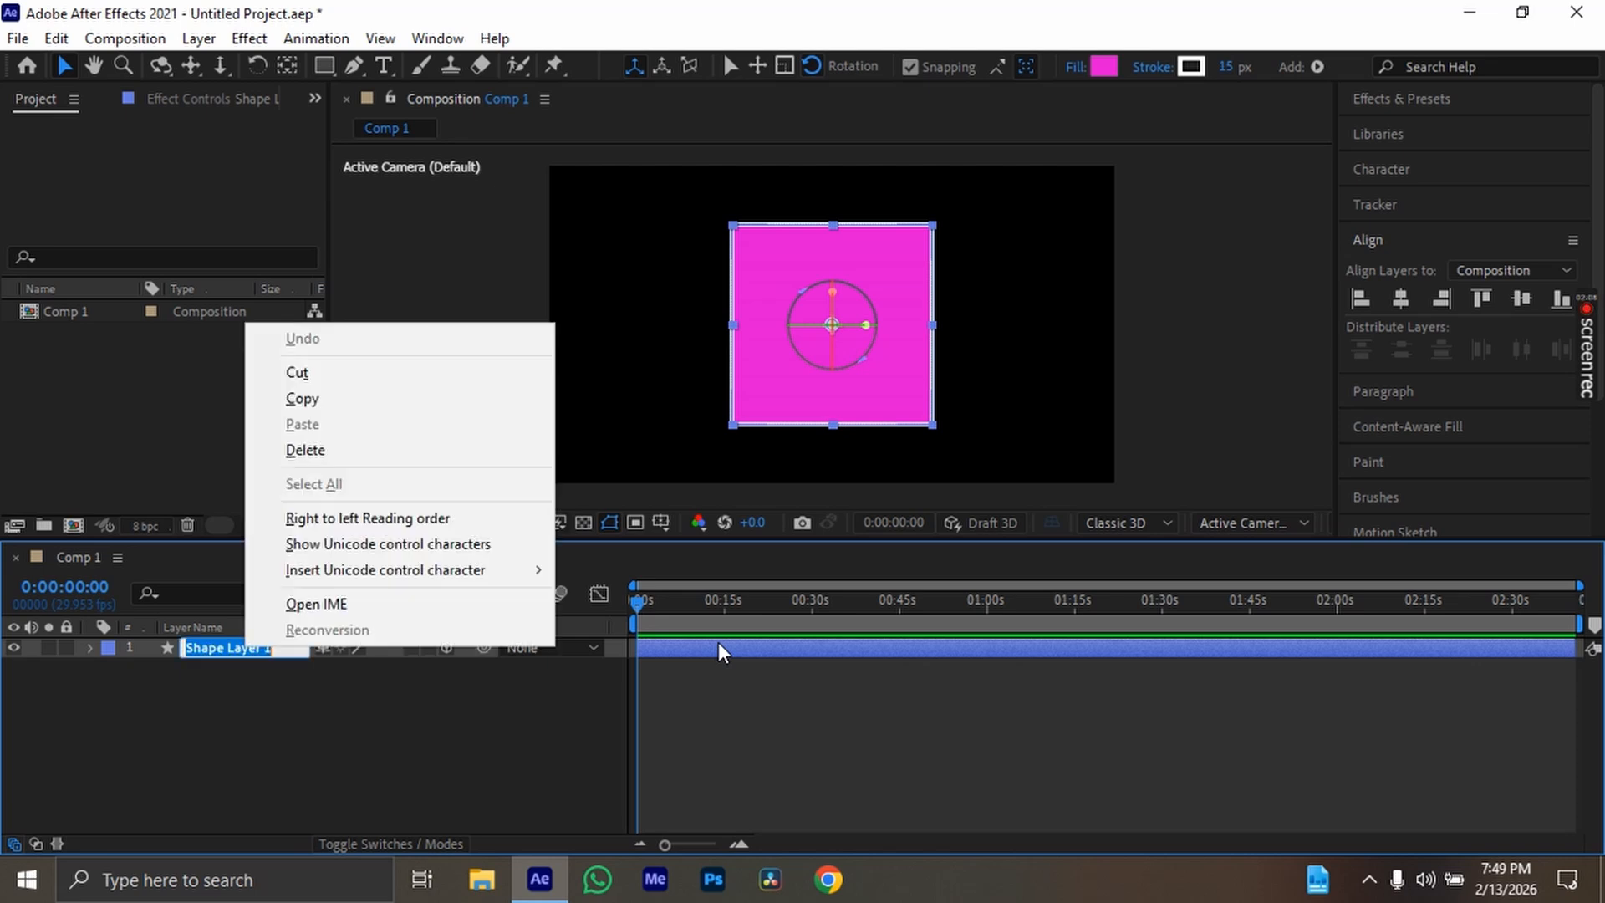
pyautogui.click(453, 700)
pyautogui.click(287, 651)
pyautogui.press('Return')
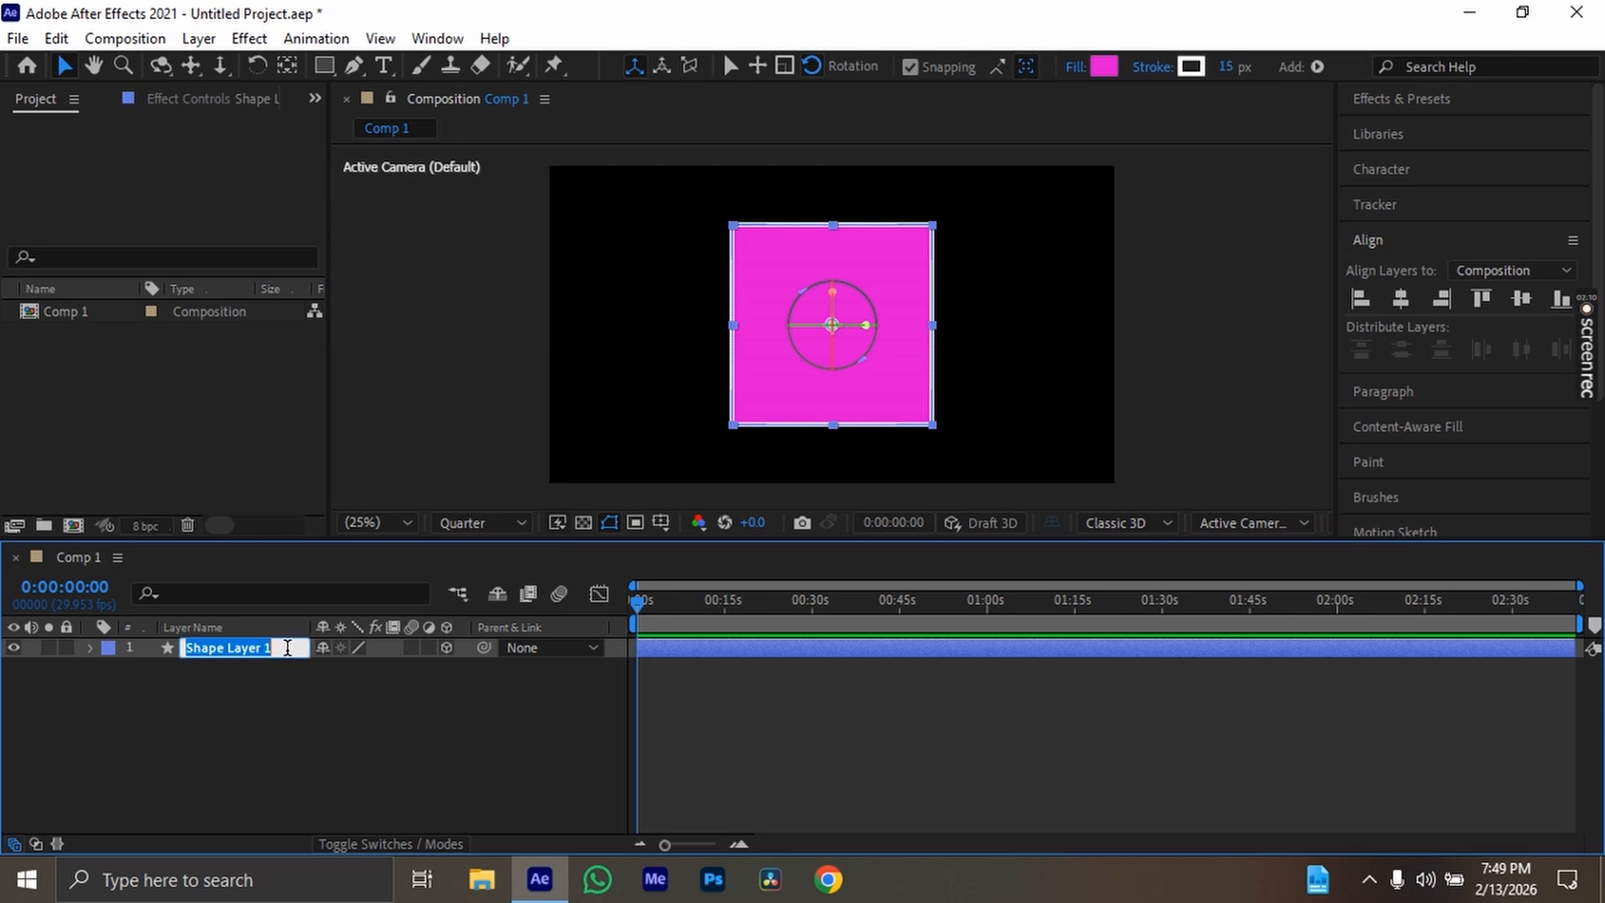
pyautogui.press('BackSpace')
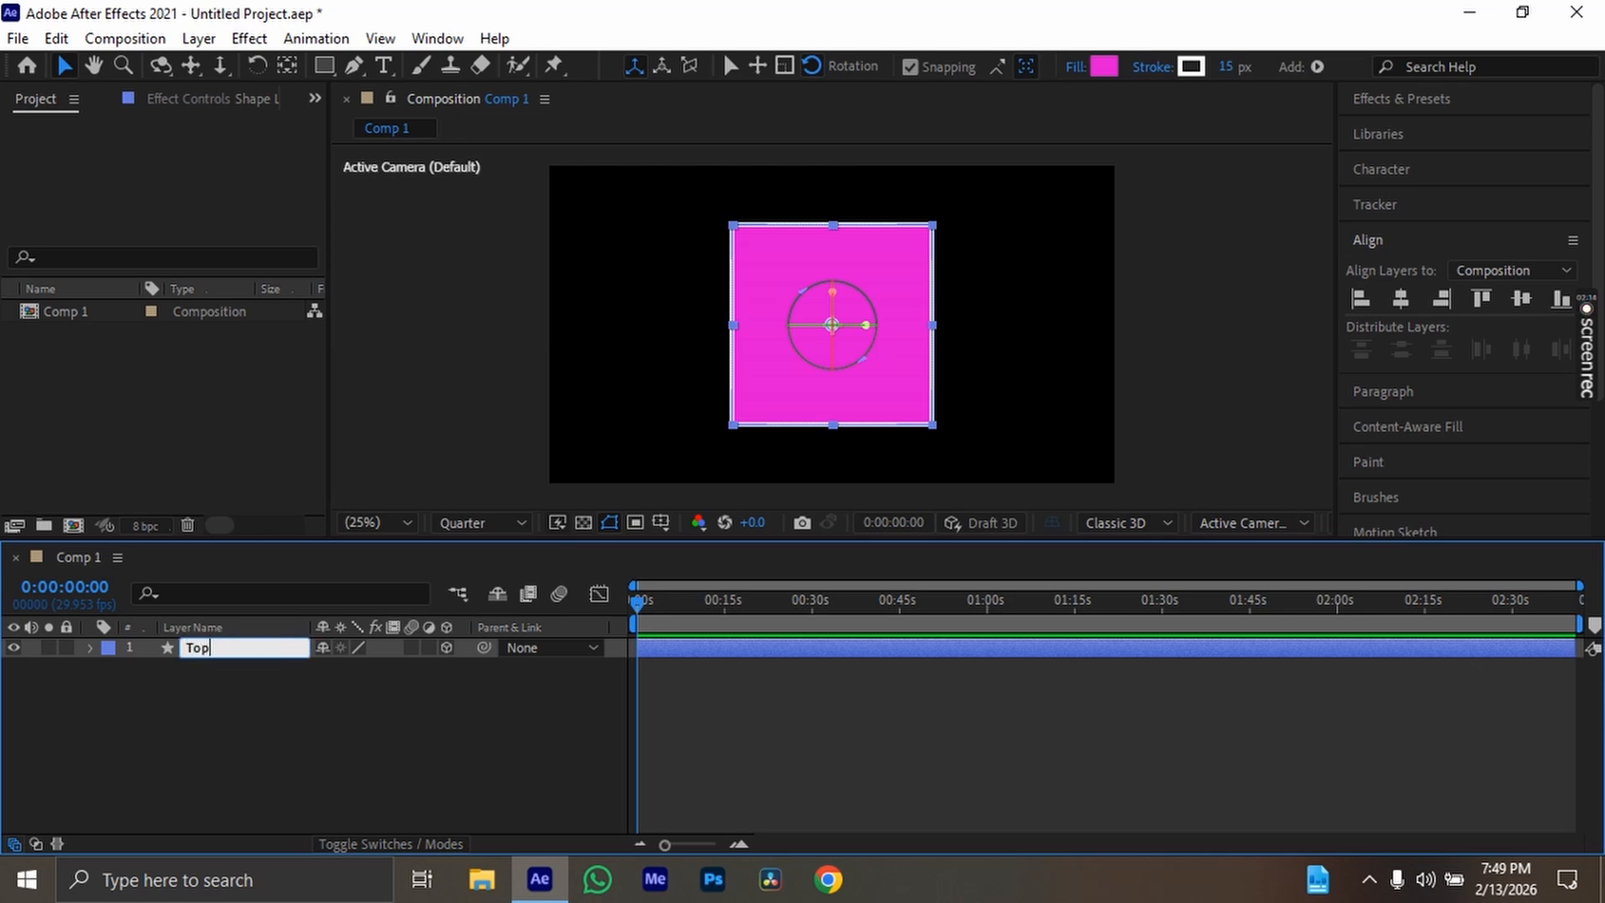
pyautogui.press('Return')
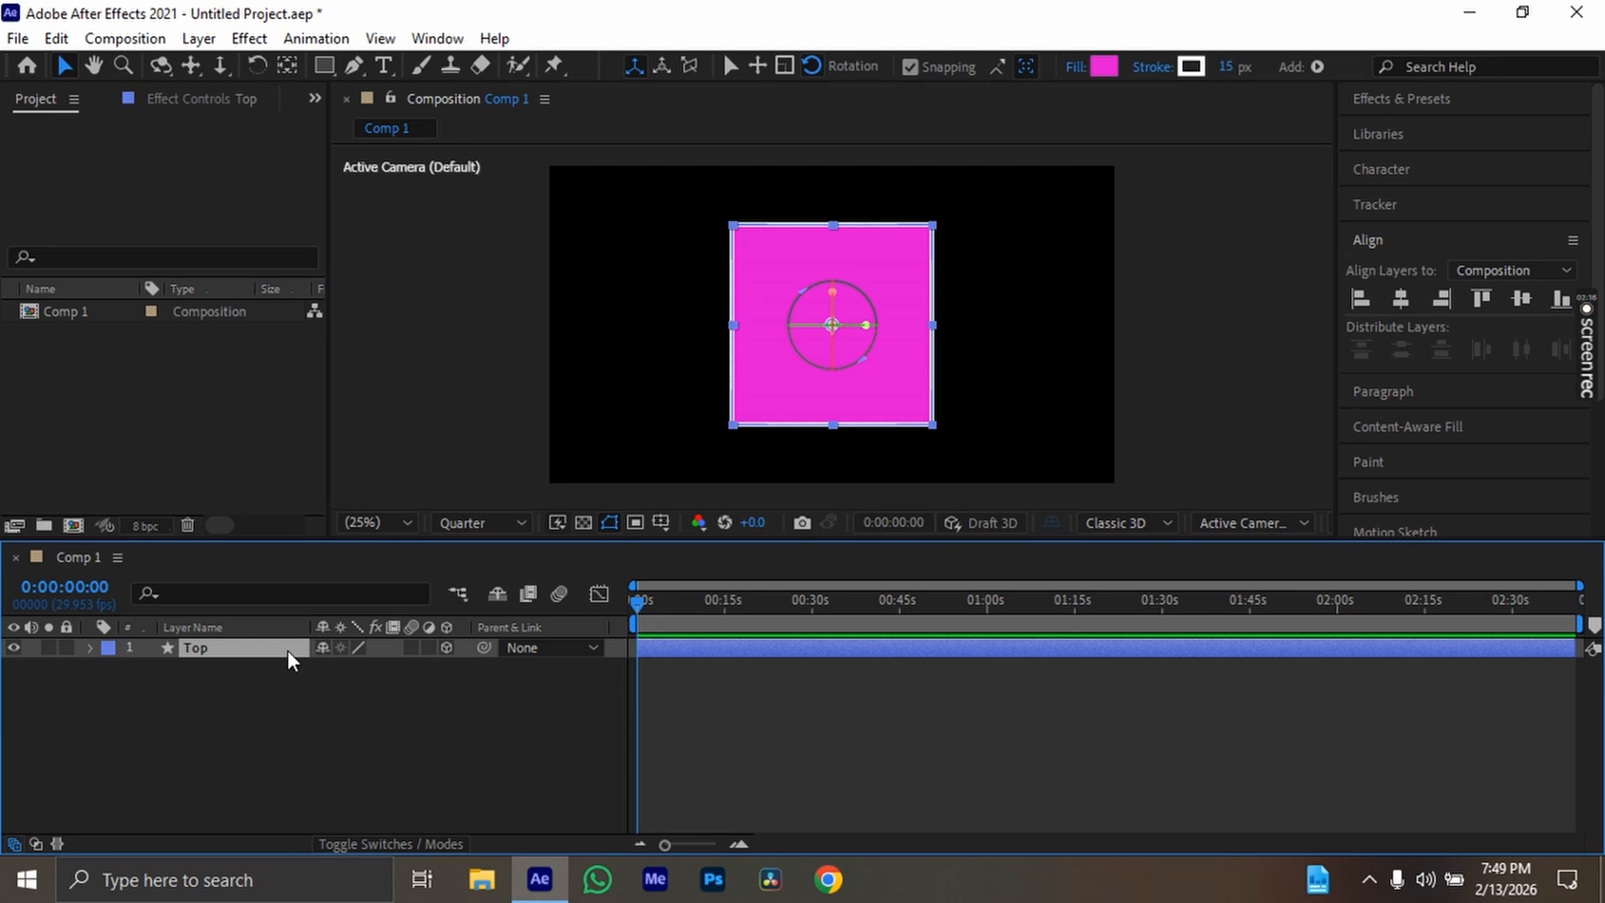
# Duplicate the Top layer and rename the copy as Bottom
pyautogui.hotkey('ctrl', 'd')
pyautogui.press('Return')
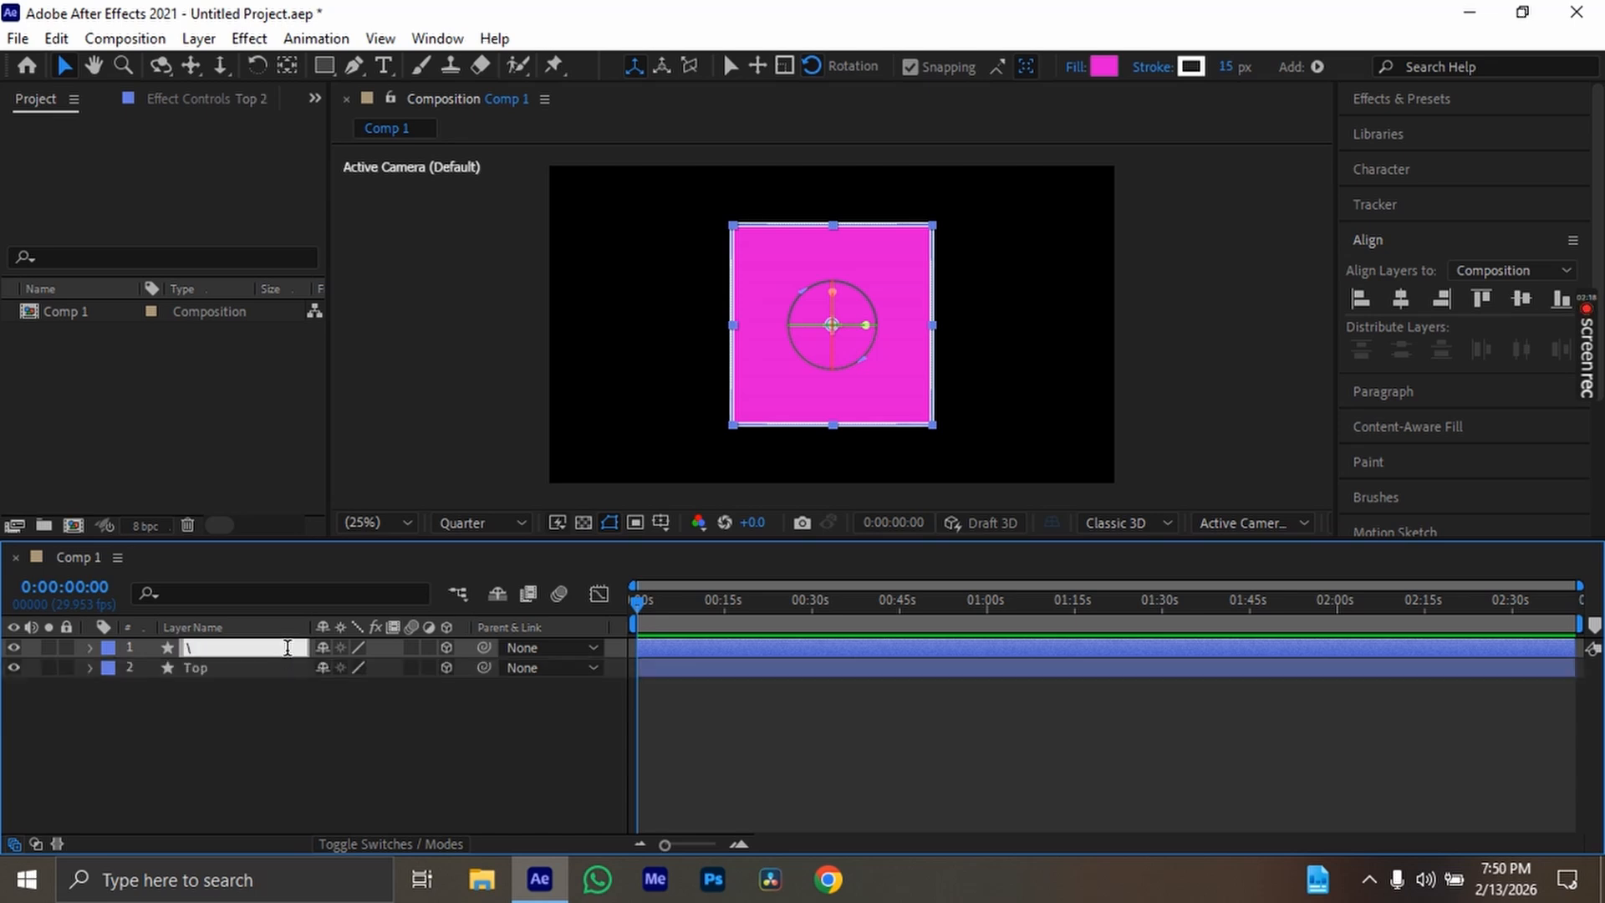
pyautogui.press('BackSpace')
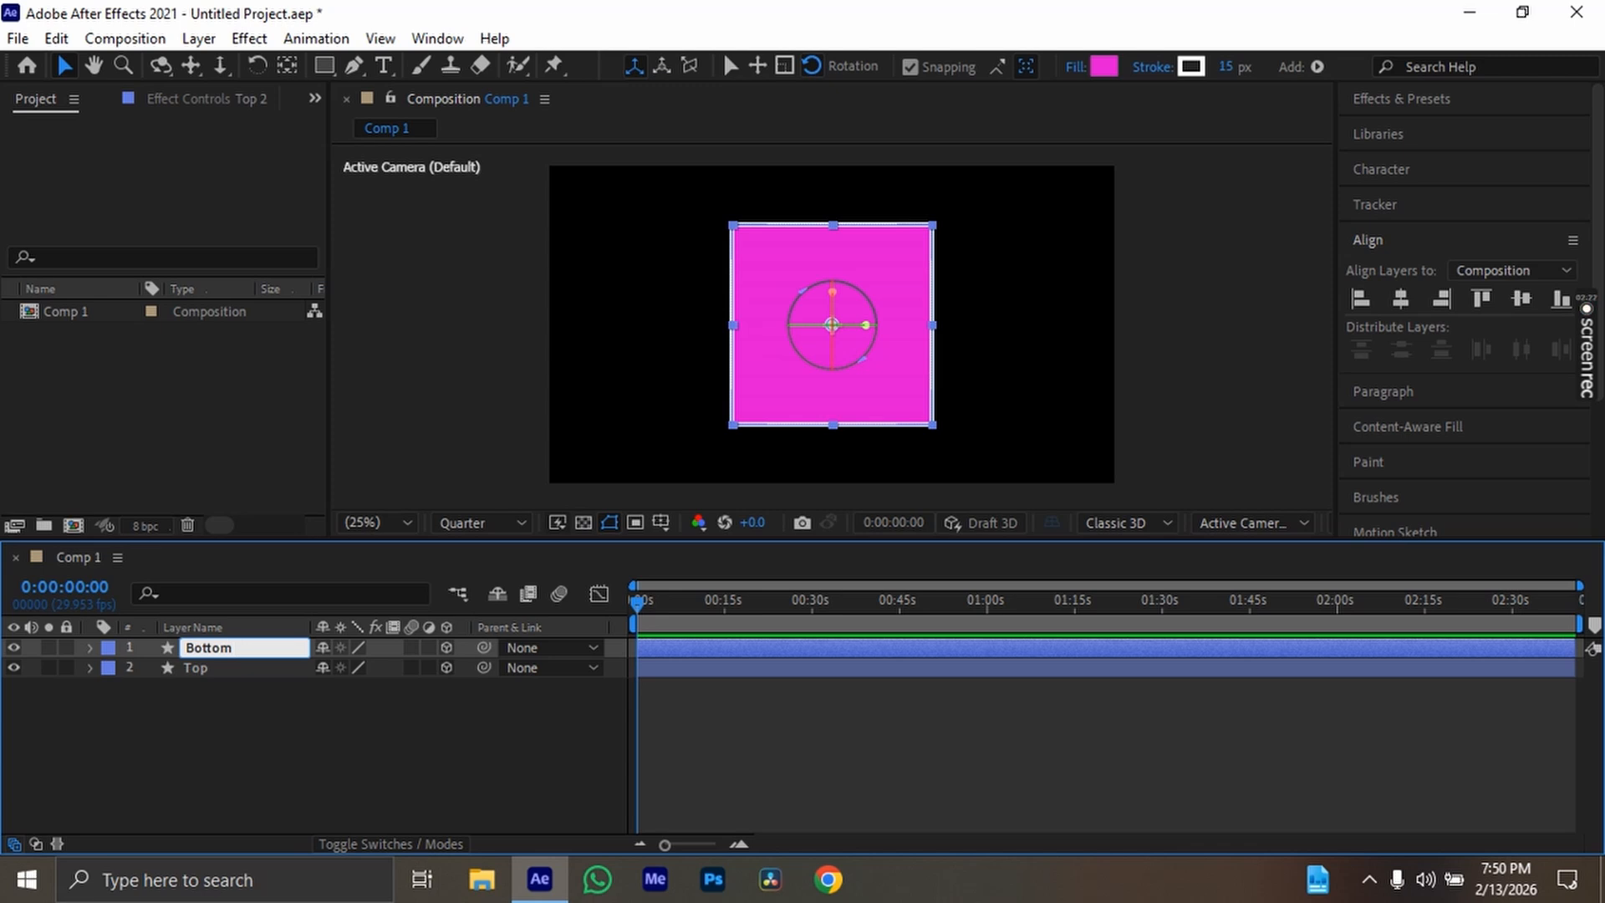
pyautogui.press('Return')
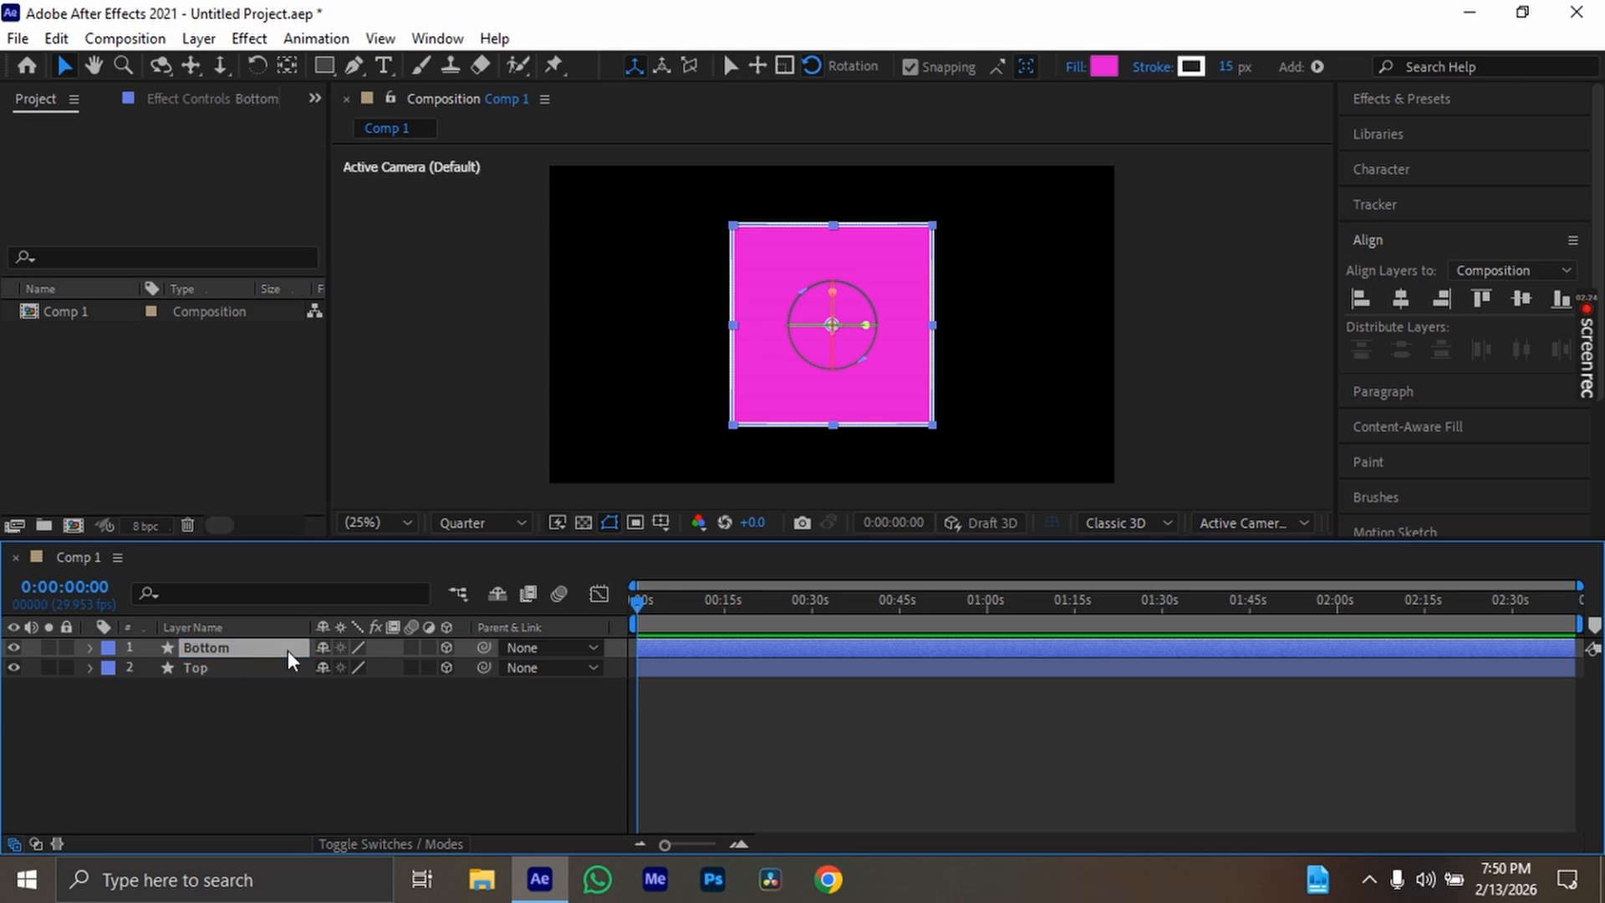
# Duplicate the Bottom layer and rename the copy as left
pyautogui.hotkey('ctrl', 'd')
pyautogui.press('Return')
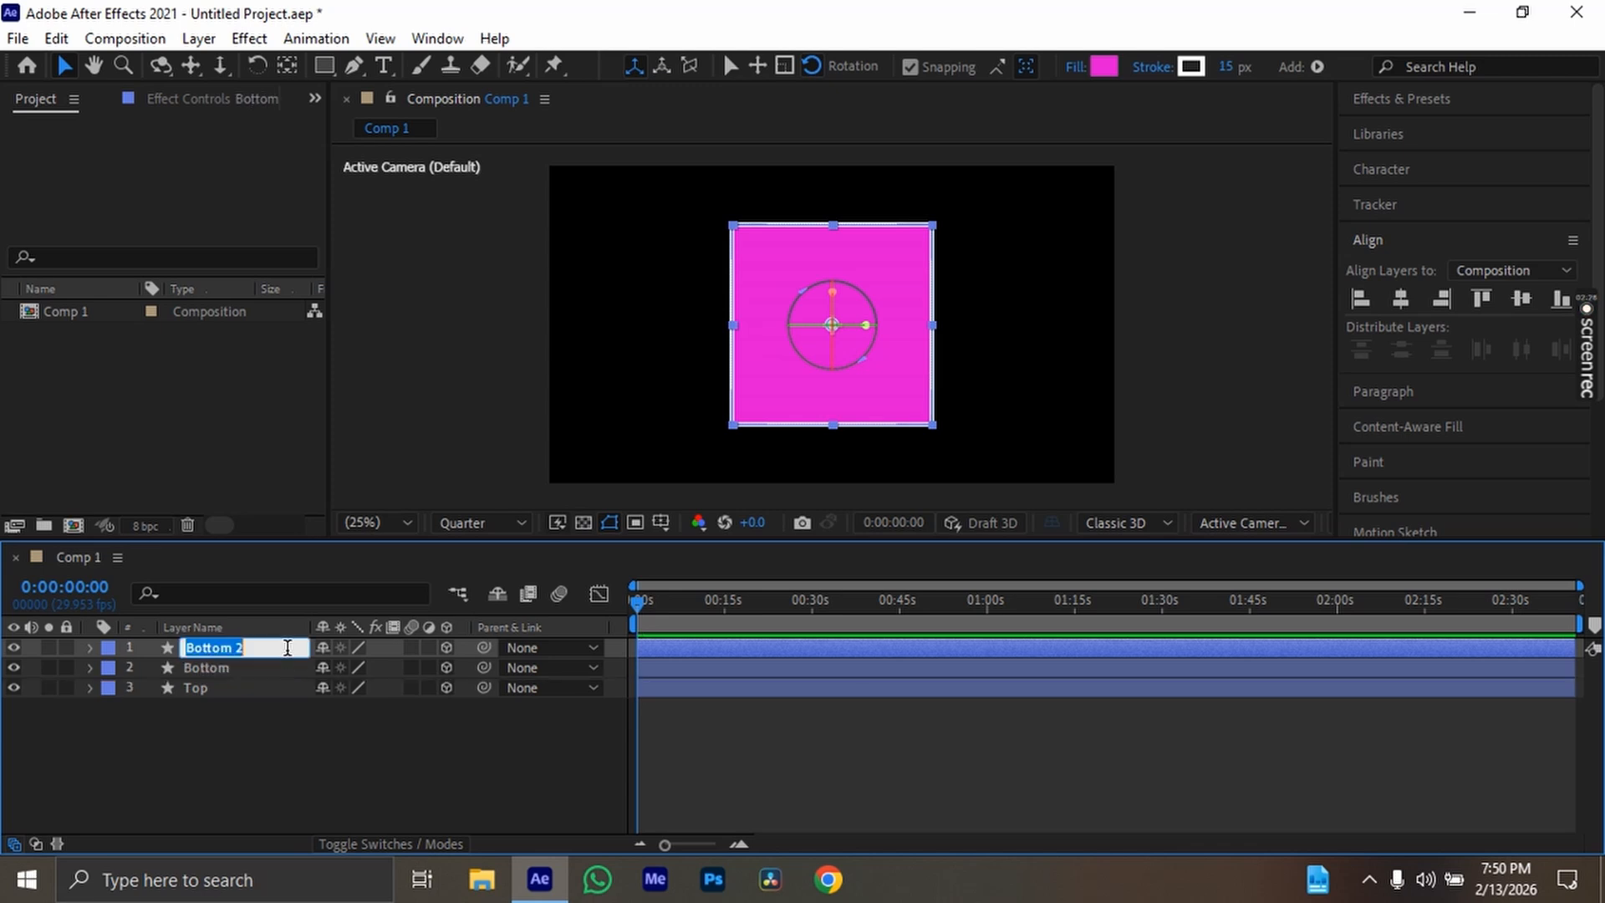
pyautogui.press('BackSpace')
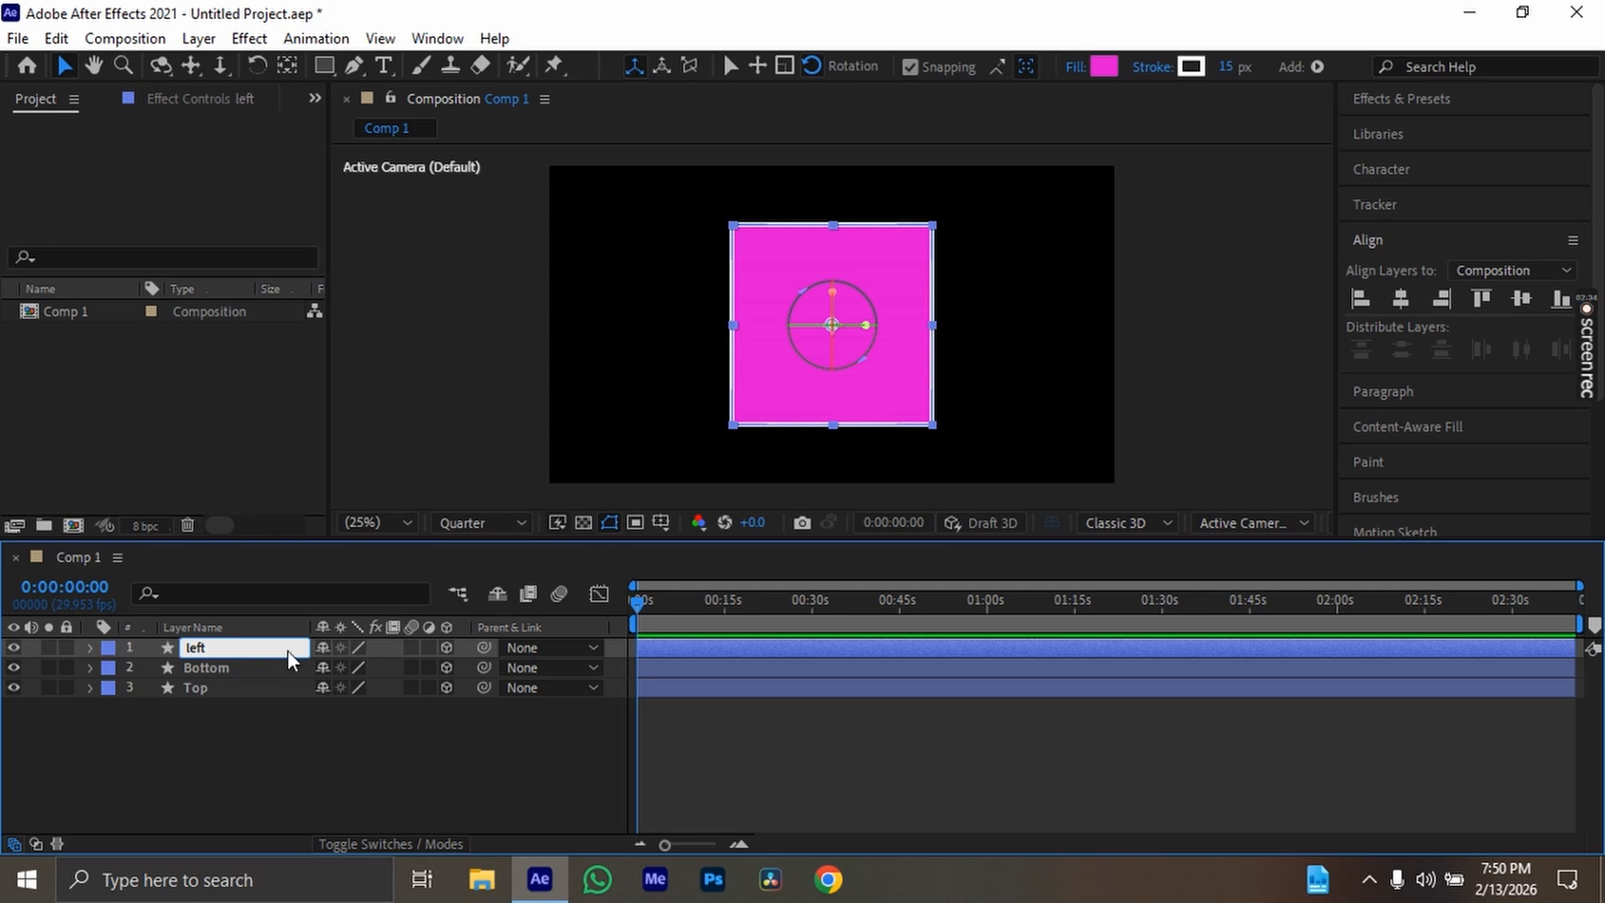
pyautogui.press('Return')
# Duplicate the left layer and rename the copy as right
pyautogui.hotkey('ctrl', 'd')
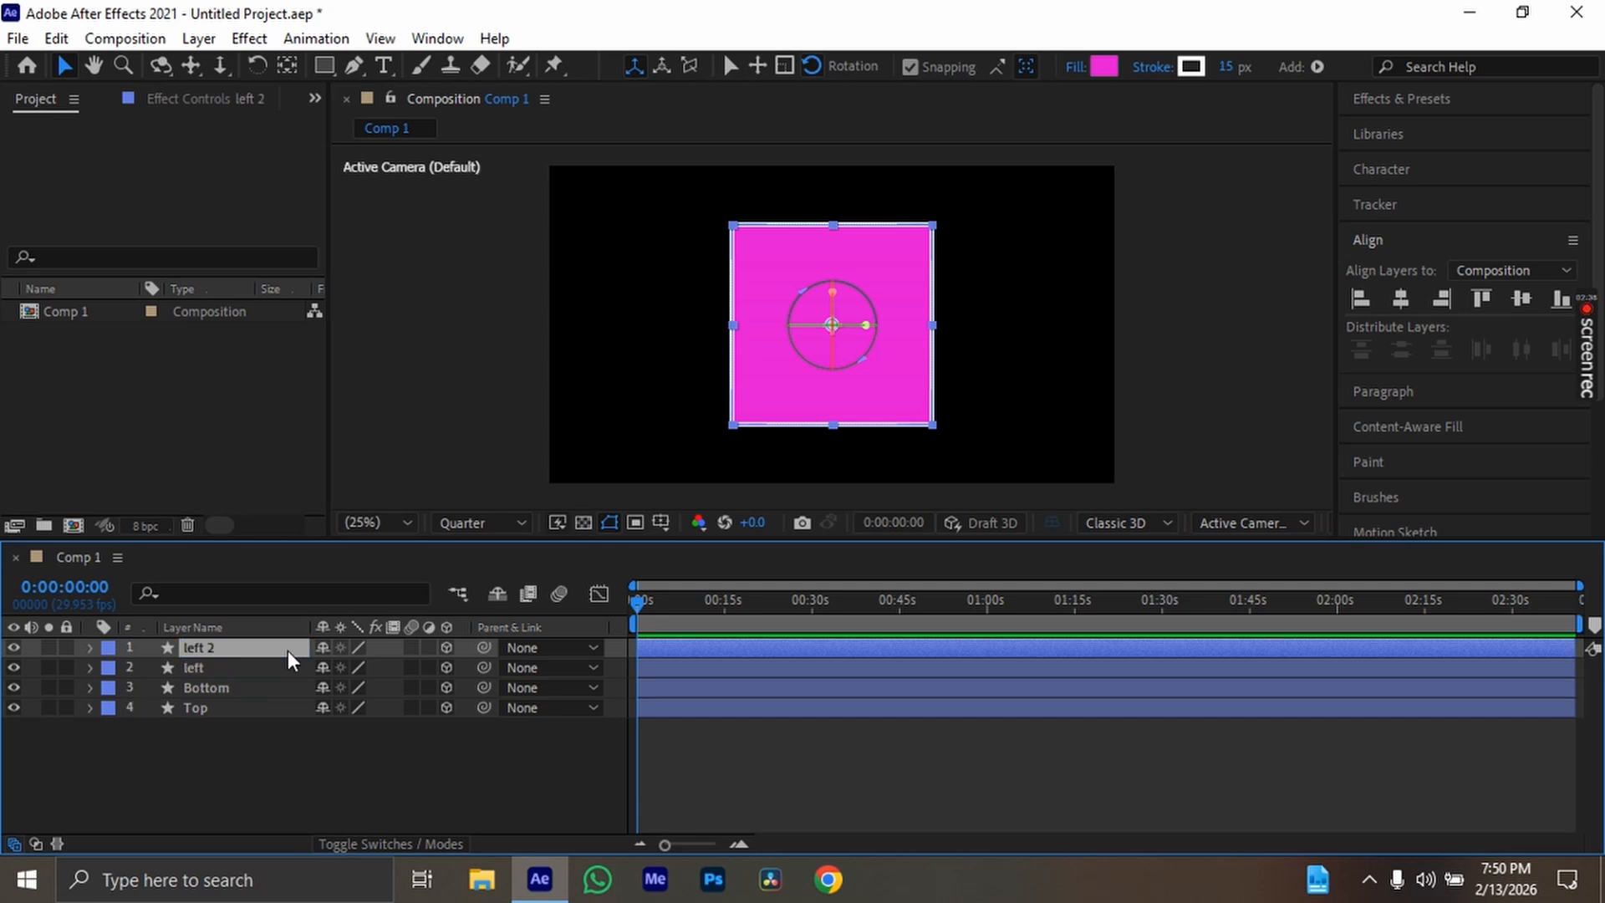
pyautogui.press('r')
pyautogui.press('t')
pyautogui.press('space')
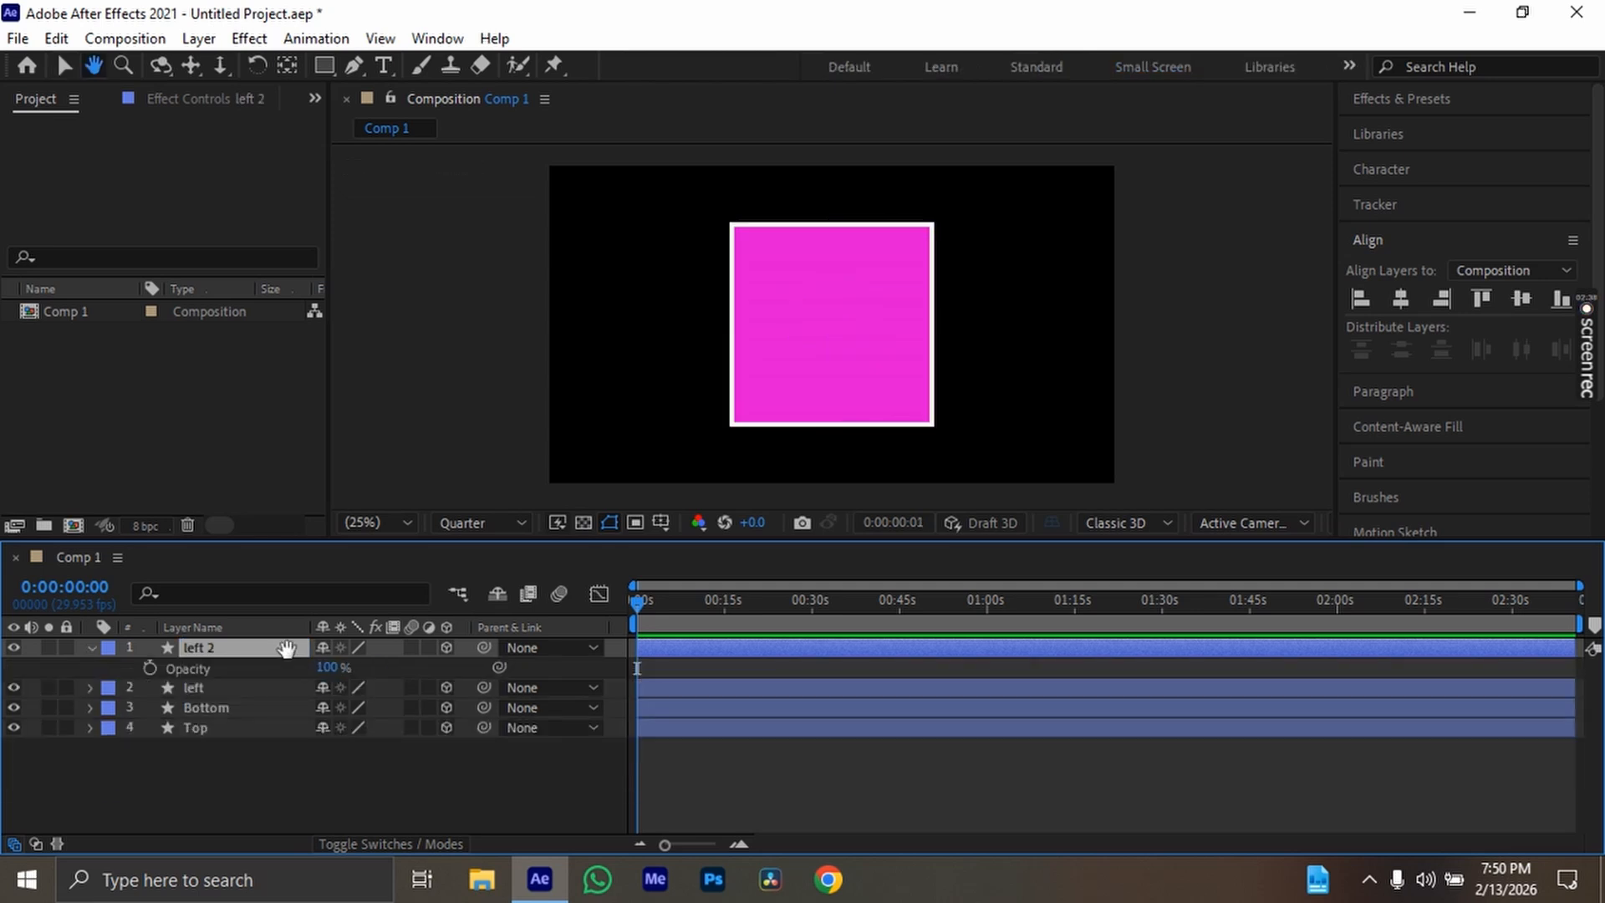
pyautogui.press('Return')
pyautogui.write('right')
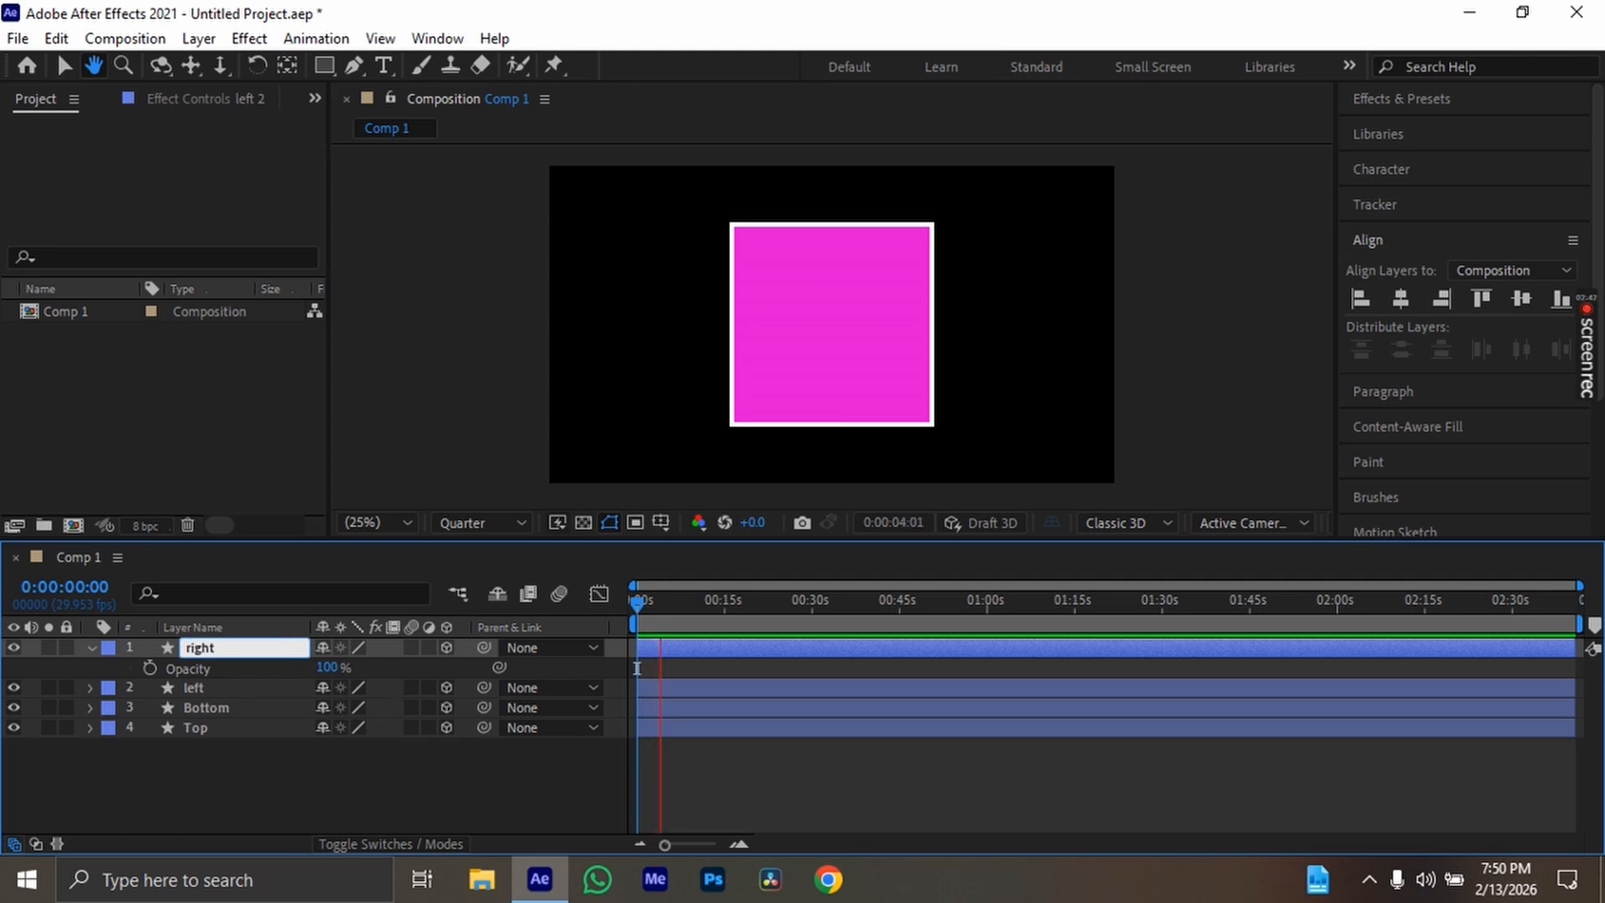
pyautogui.press('Return')
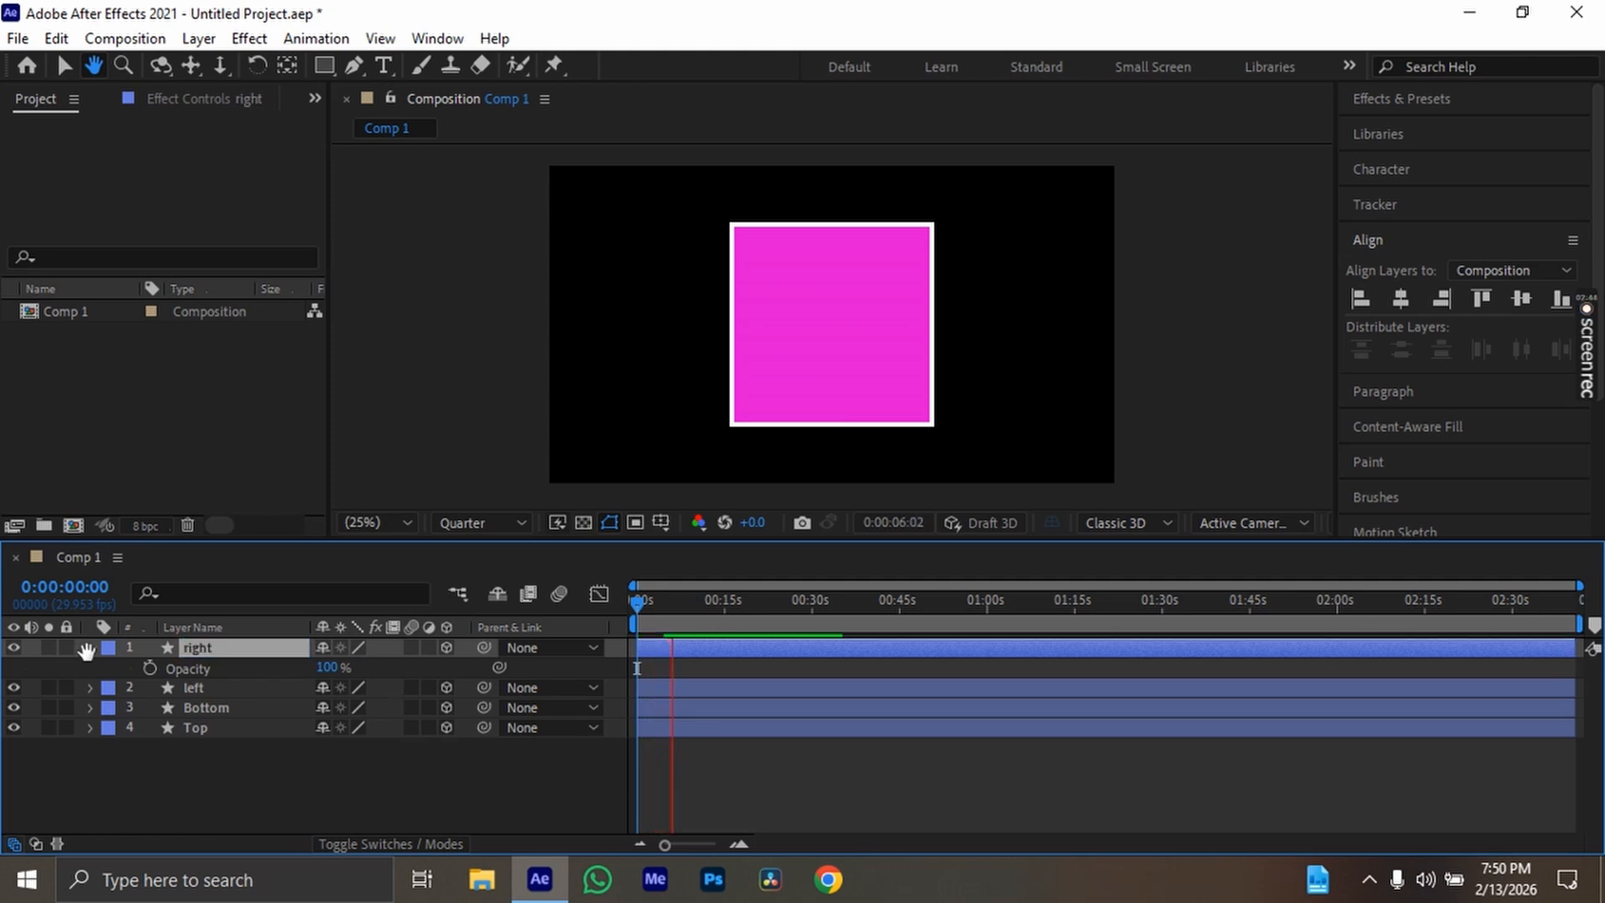
# Collapse the right layer's properties and hide the Bottom, left and right layers
pyautogui.click(66, 65)
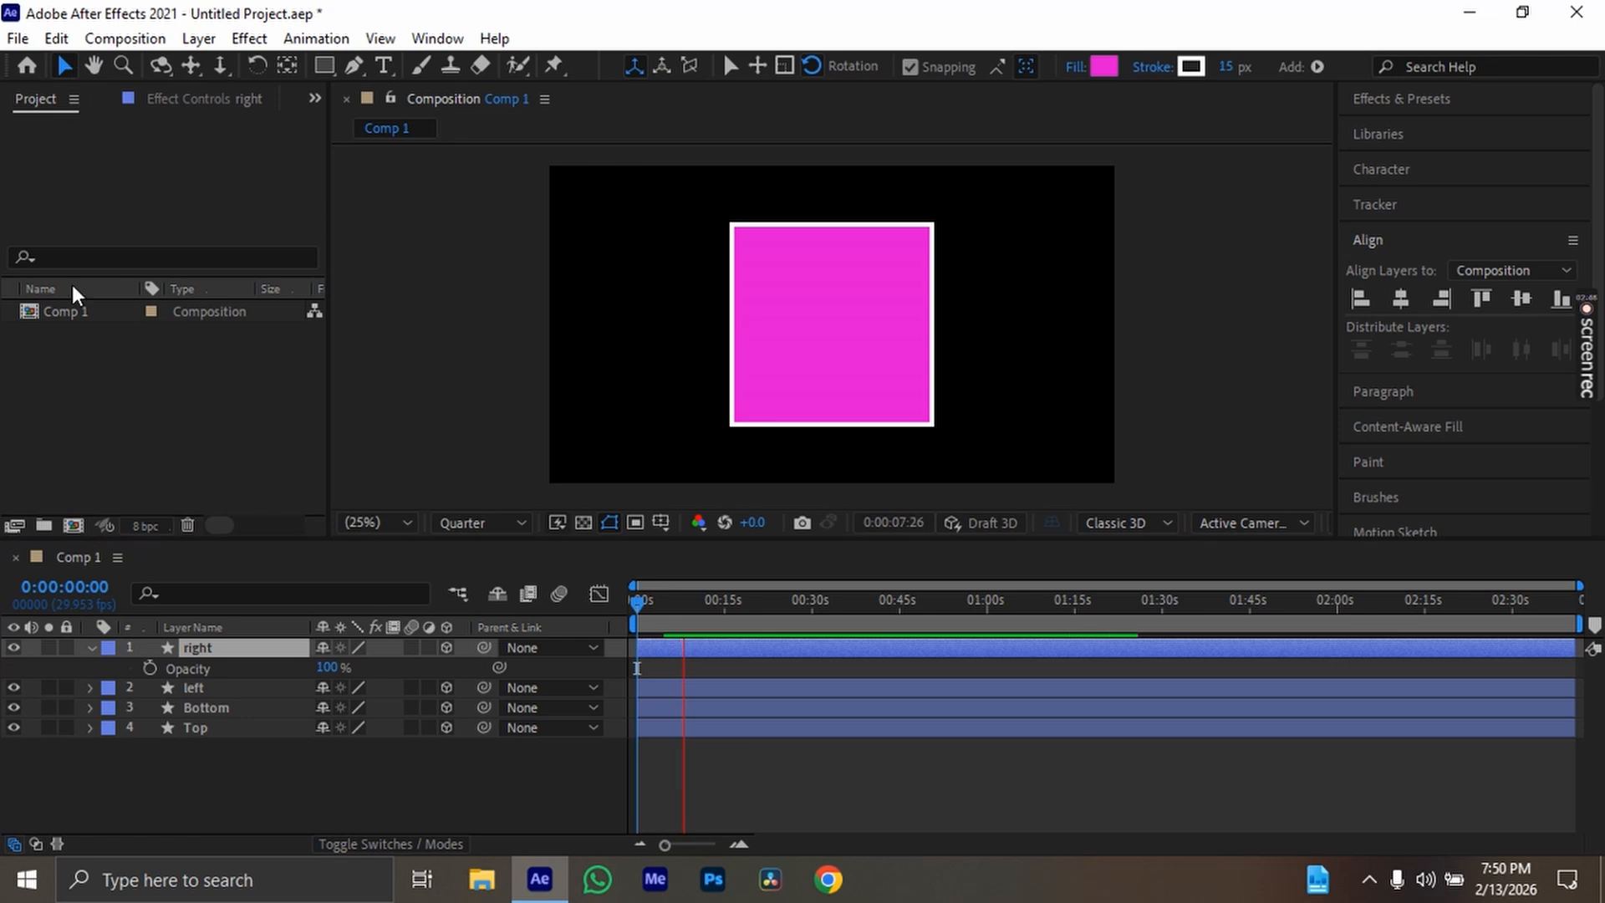
pyautogui.click(94, 655)
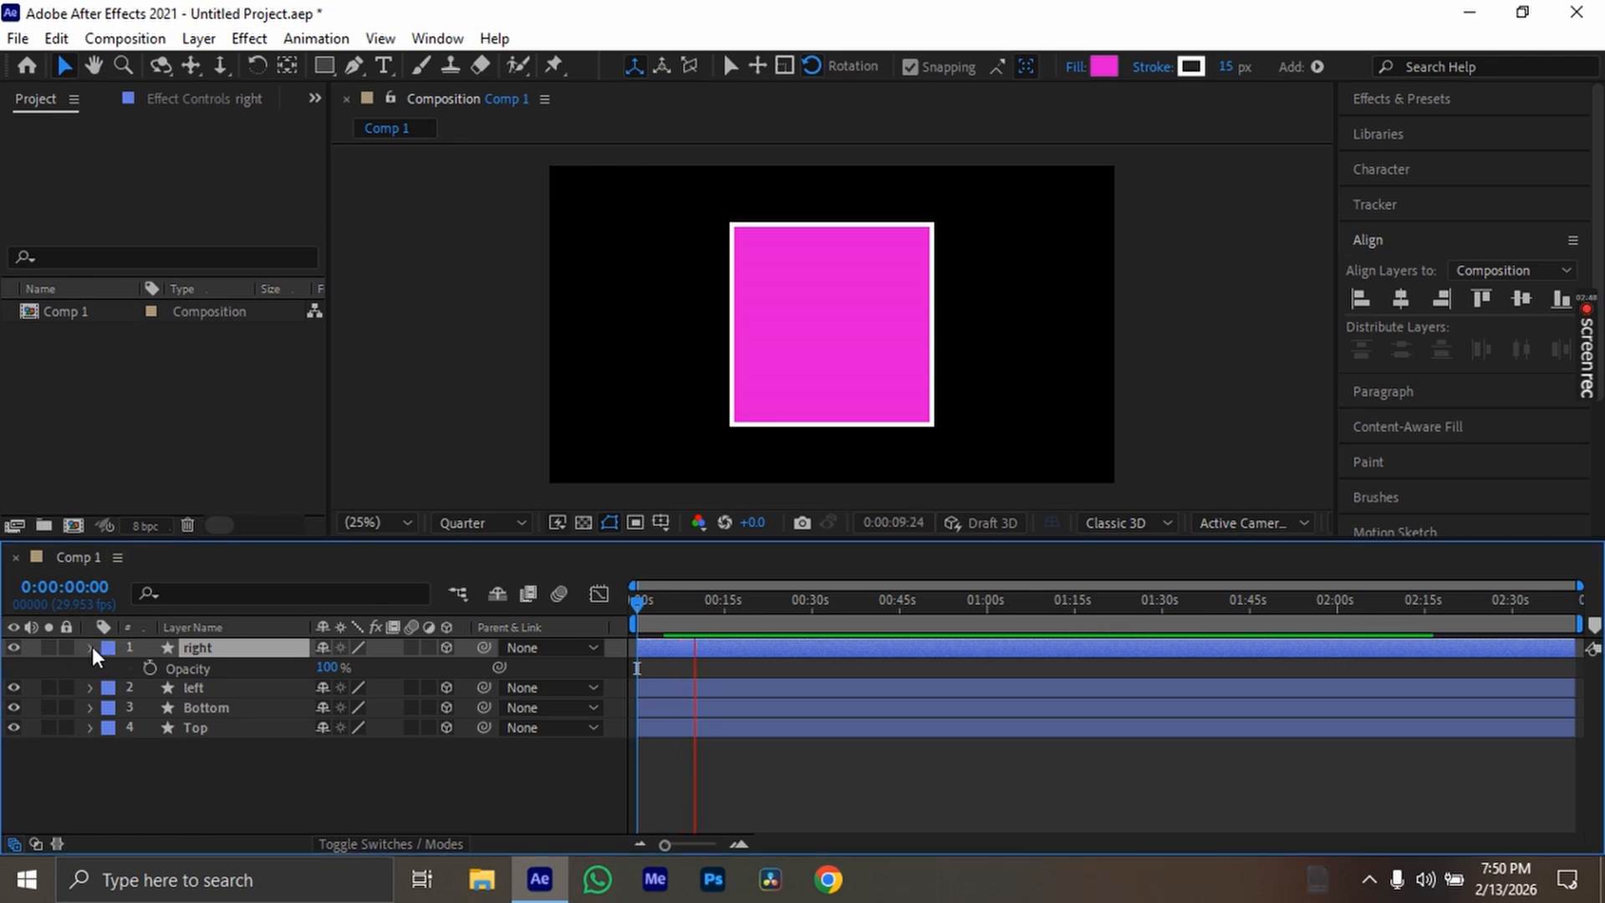
pyautogui.click(92, 652)
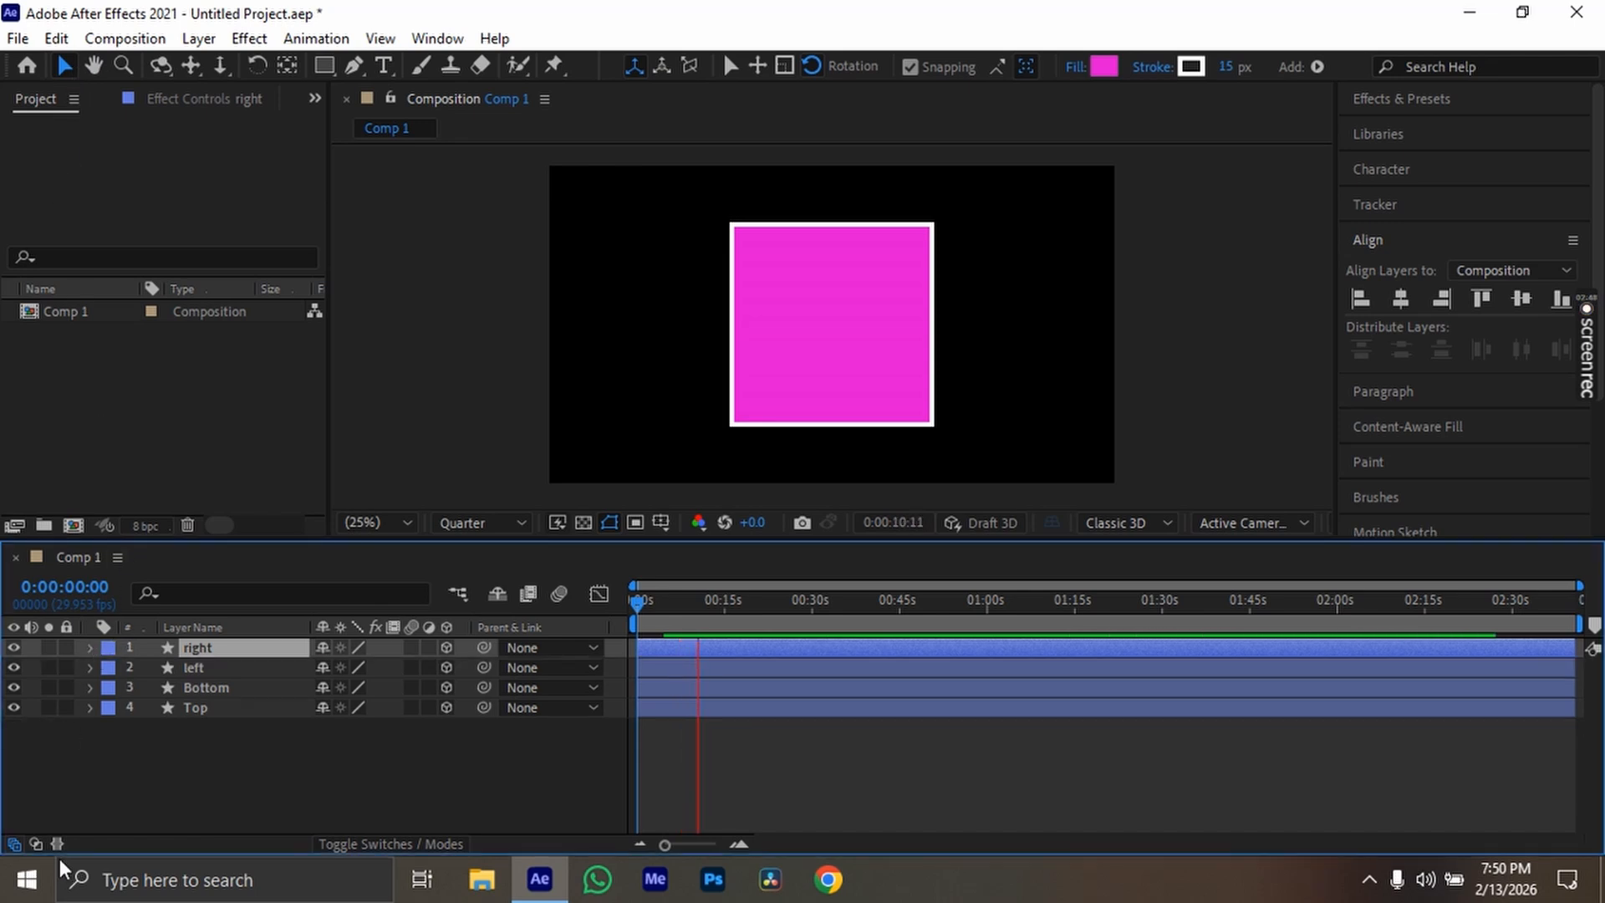
pyautogui.click(13, 691)
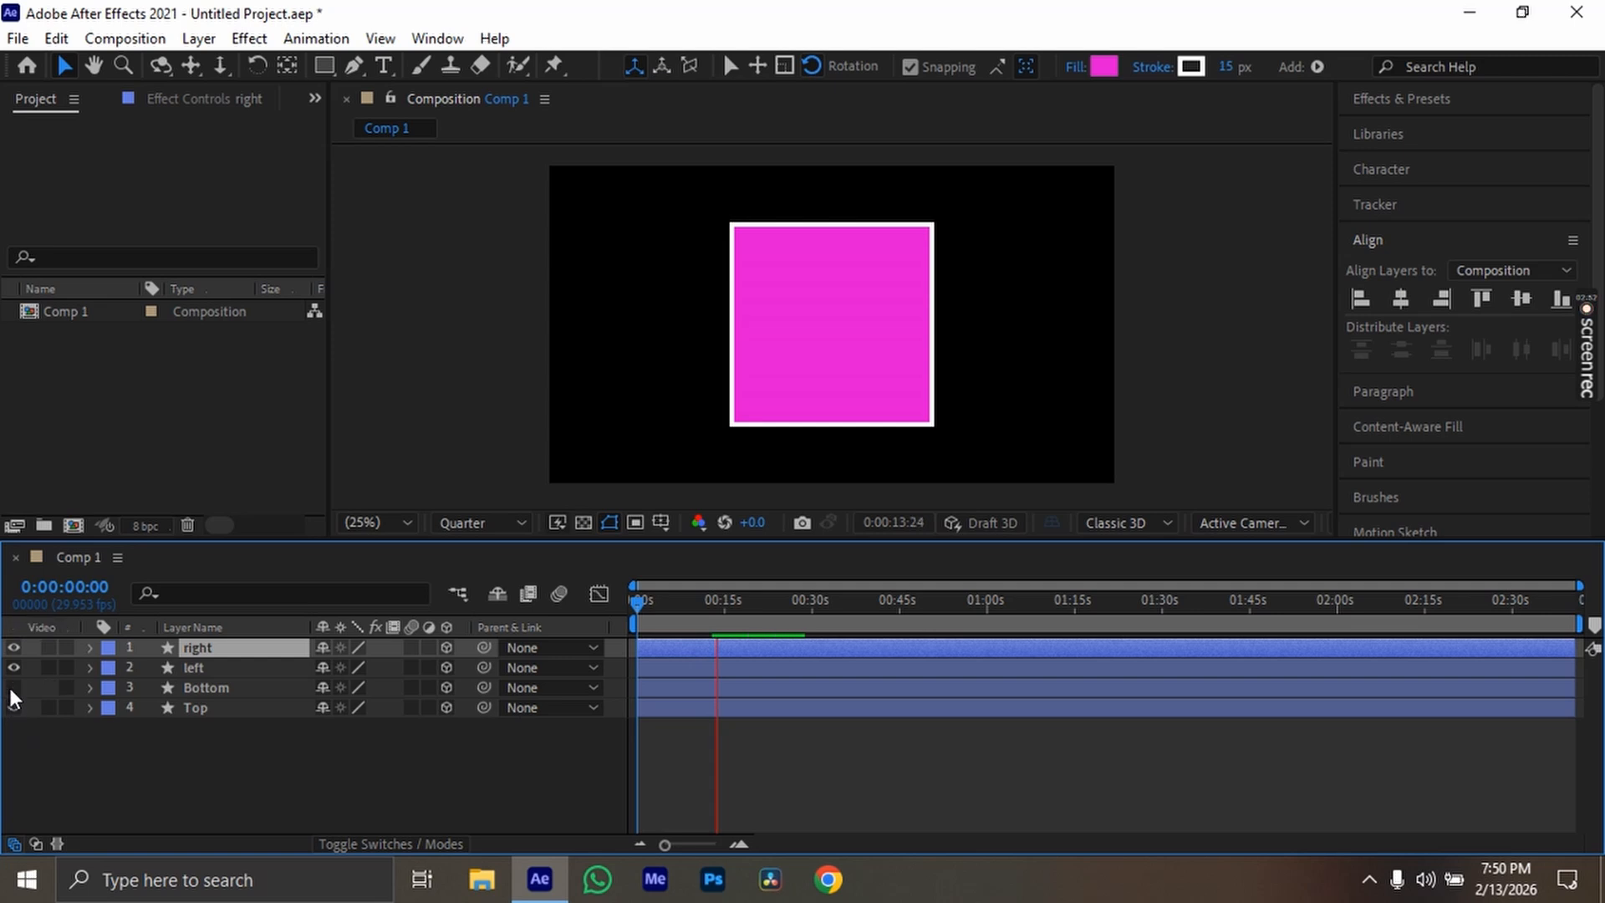
pyautogui.moveTo(13, 668); pyautogui.dragTo(14, 648)
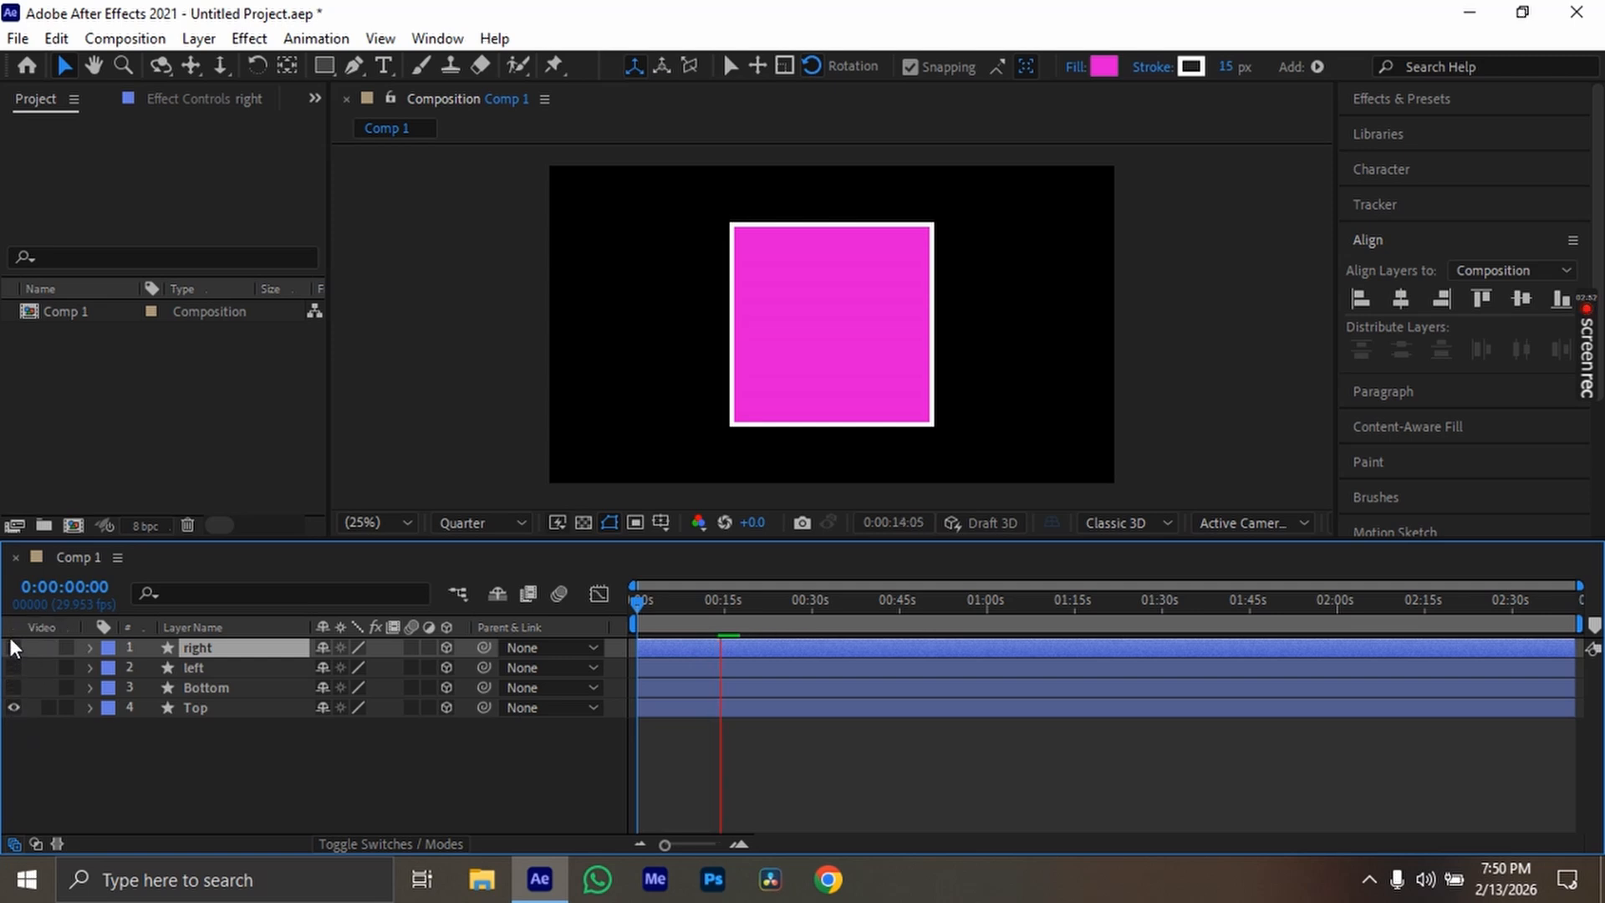
# Make the Bottom layer visible and change its shape fill to blue
pyautogui.click(13, 688)
pyautogui.click(209, 687)
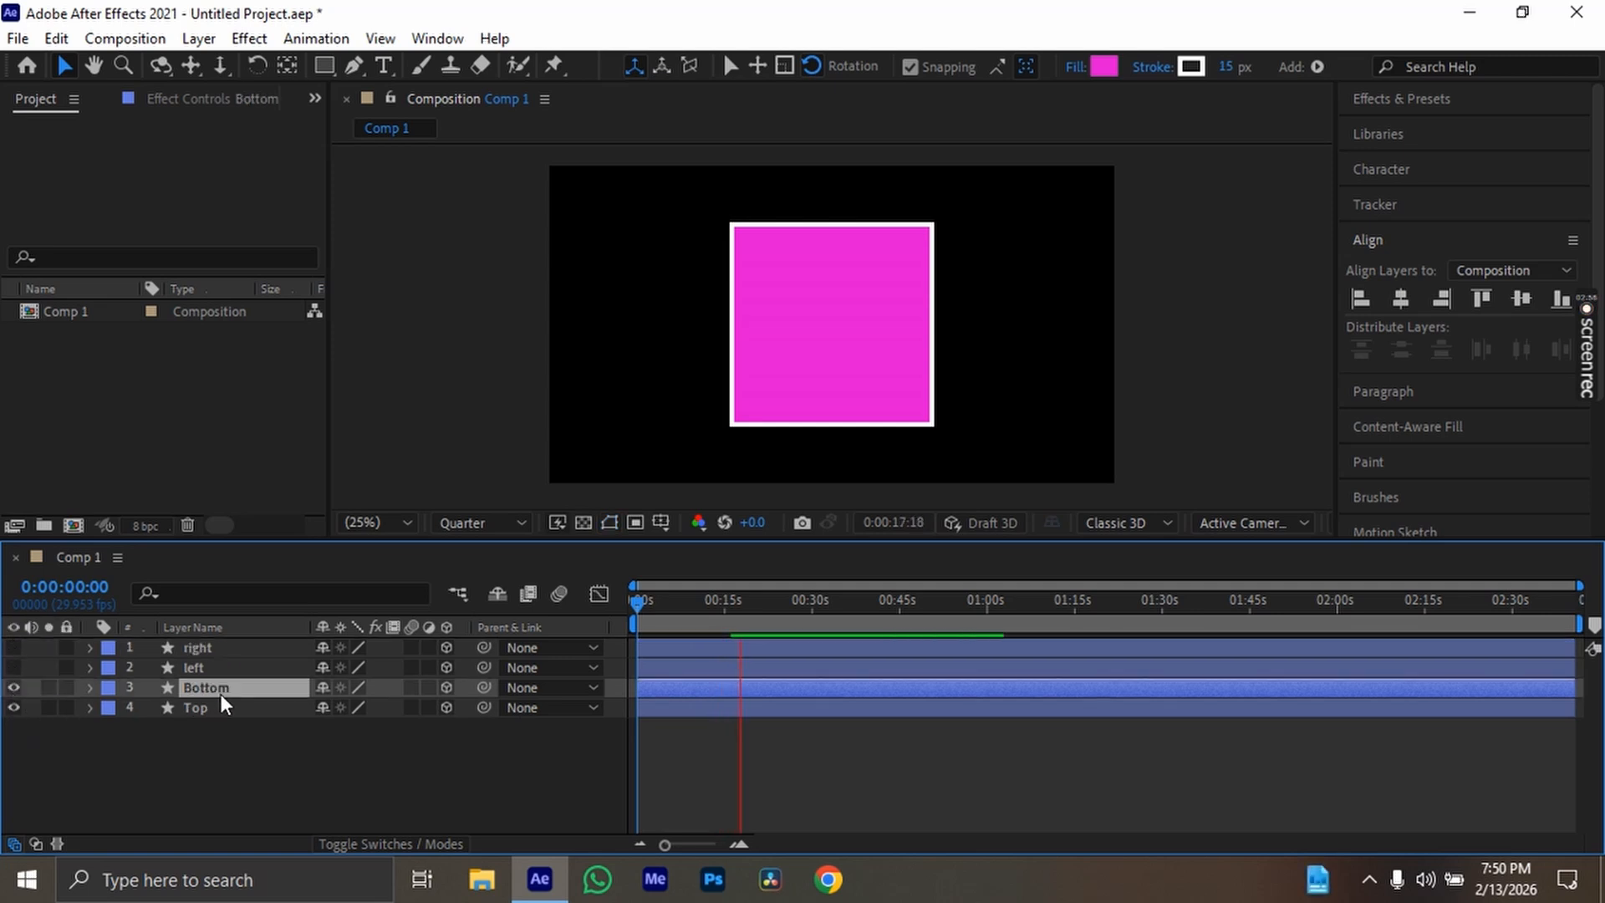
pyautogui.click(1104, 66)
pyautogui.moveTo(465, 318)
pyautogui.mouseDown()
pyautogui.moveTo(464, 365)
pyautogui.moveTo(464, 330)
pyautogui.mouseUp()
pyautogui.click(644, 246)
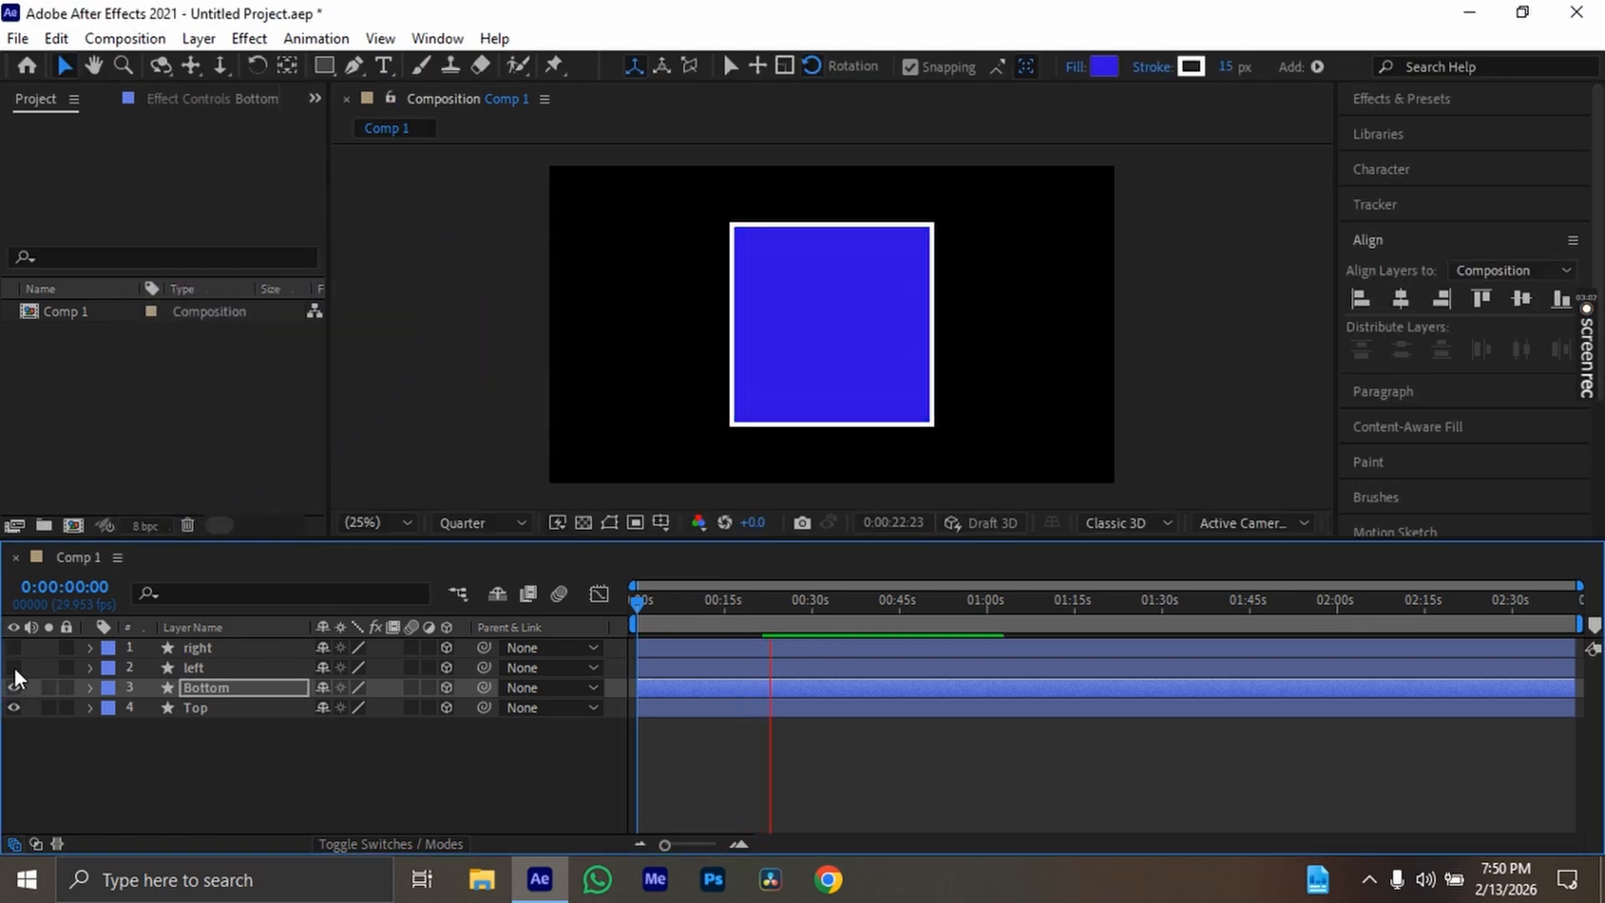
# Make the left layer visible and change its shape fill to cyan
pyautogui.click(14, 667)
pyautogui.click(213, 668)
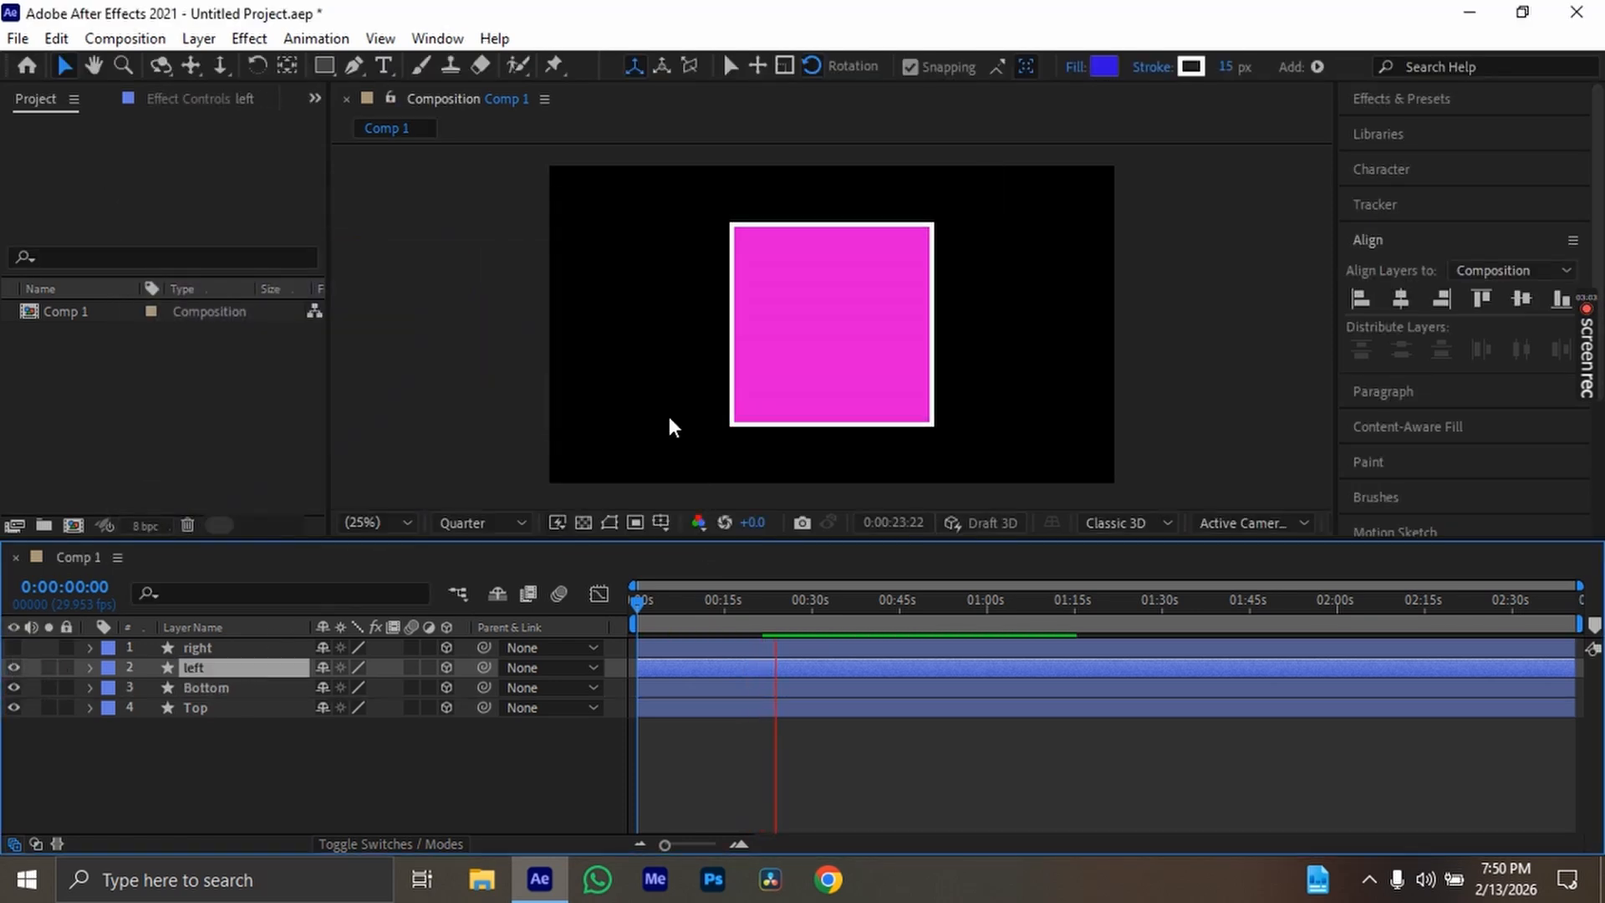
pyautogui.click(1105, 67)
pyautogui.moveTo(458, 324); pyautogui.dragTo(465, 393)
pyautogui.click(675, 246)
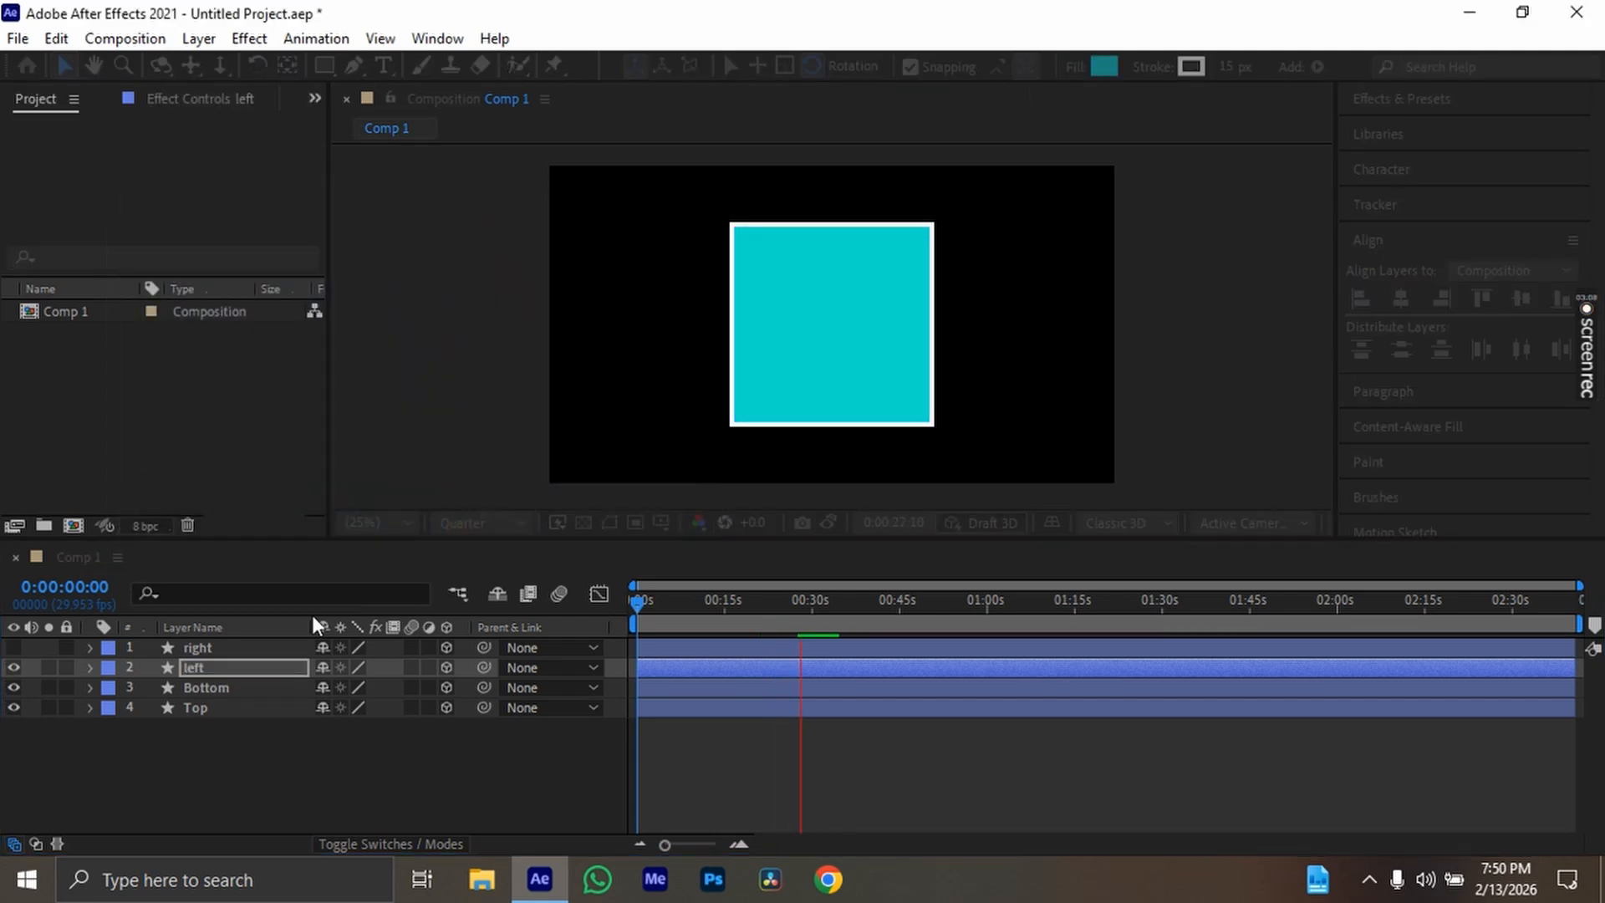
# Make the right layer visible and change its shape fill to green (0FDF27)
pyautogui.click(237, 649)
pyautogui.click(14, 648)
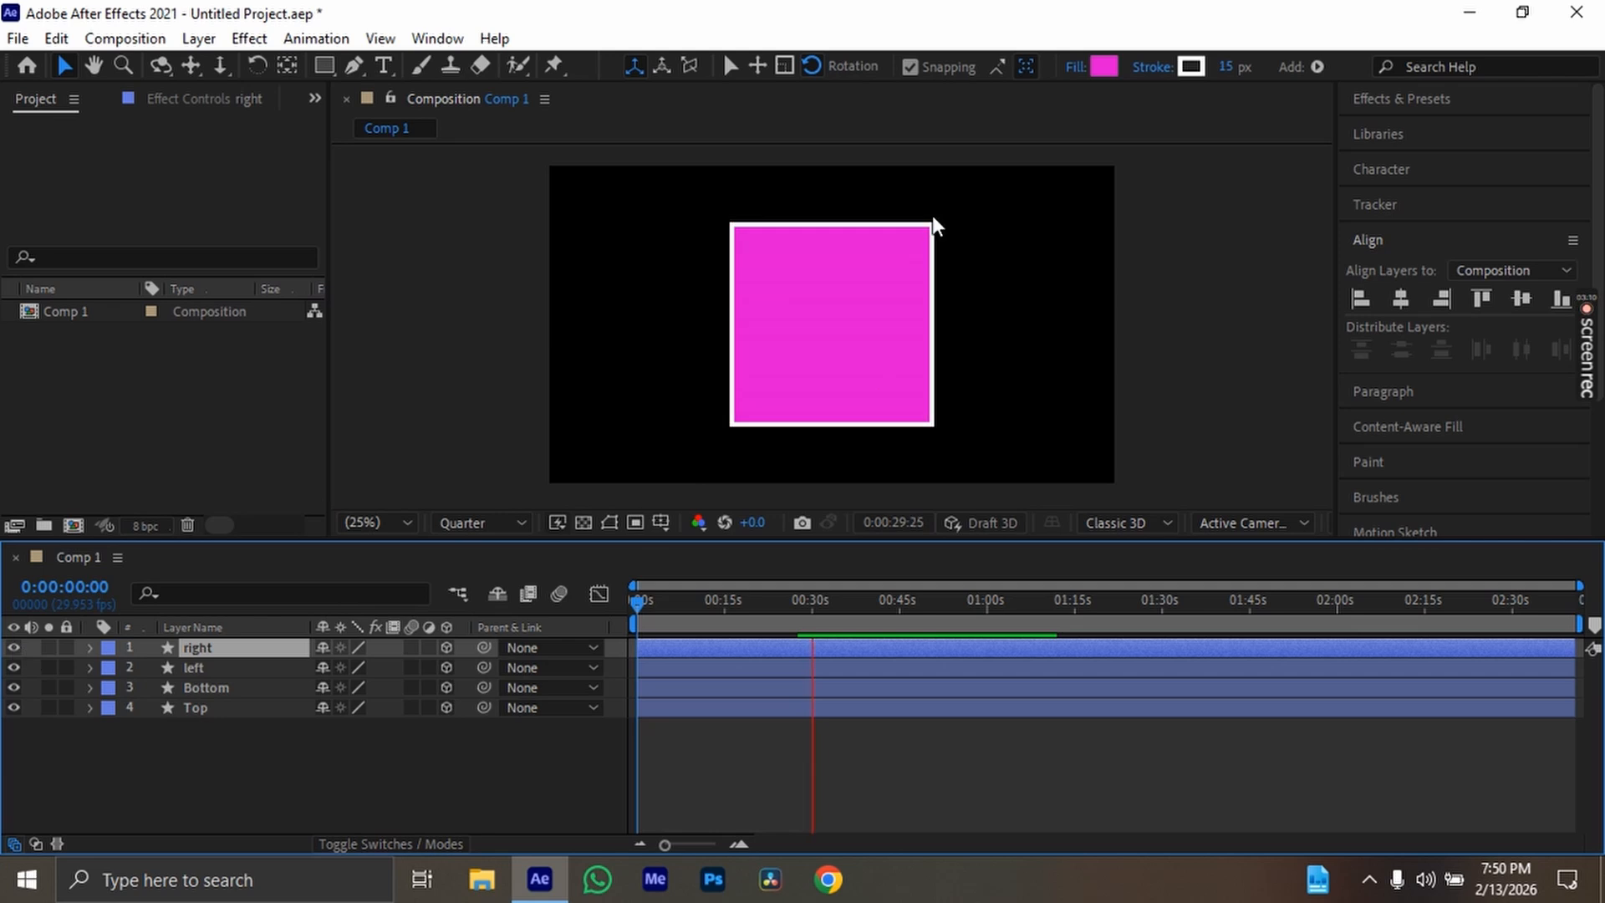
pyautogui.click(1104, 66)
pyautogui.click(461, 429)
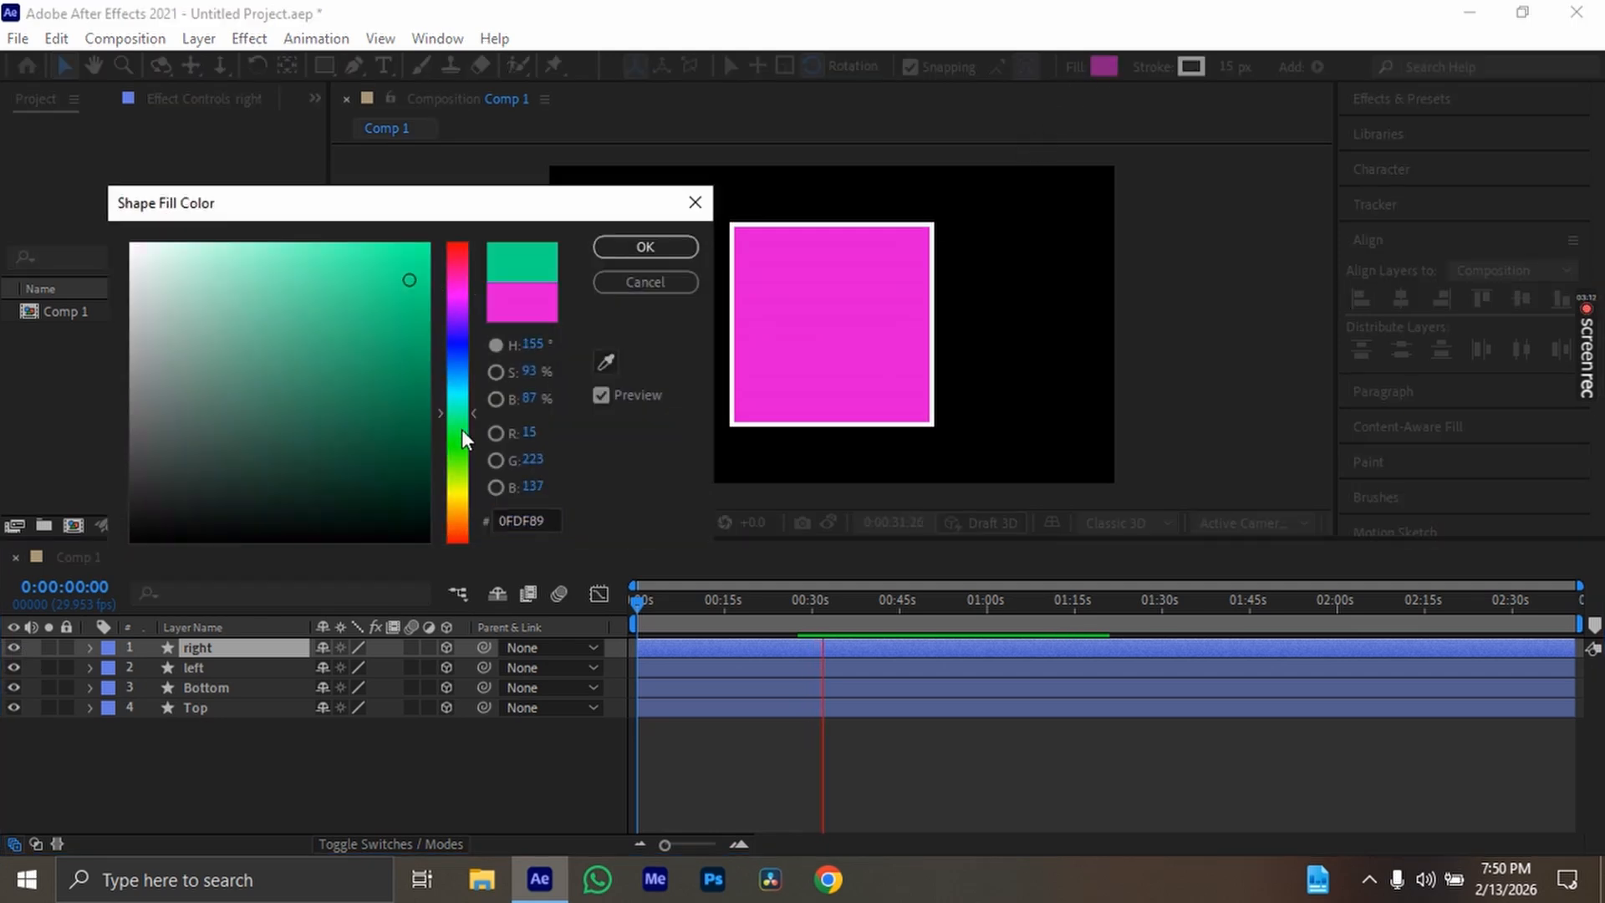
pyautogui.click(630, 248)
# Duplicate the right layer and rename the copy as Fornt
pyautogui.click(202, 646)
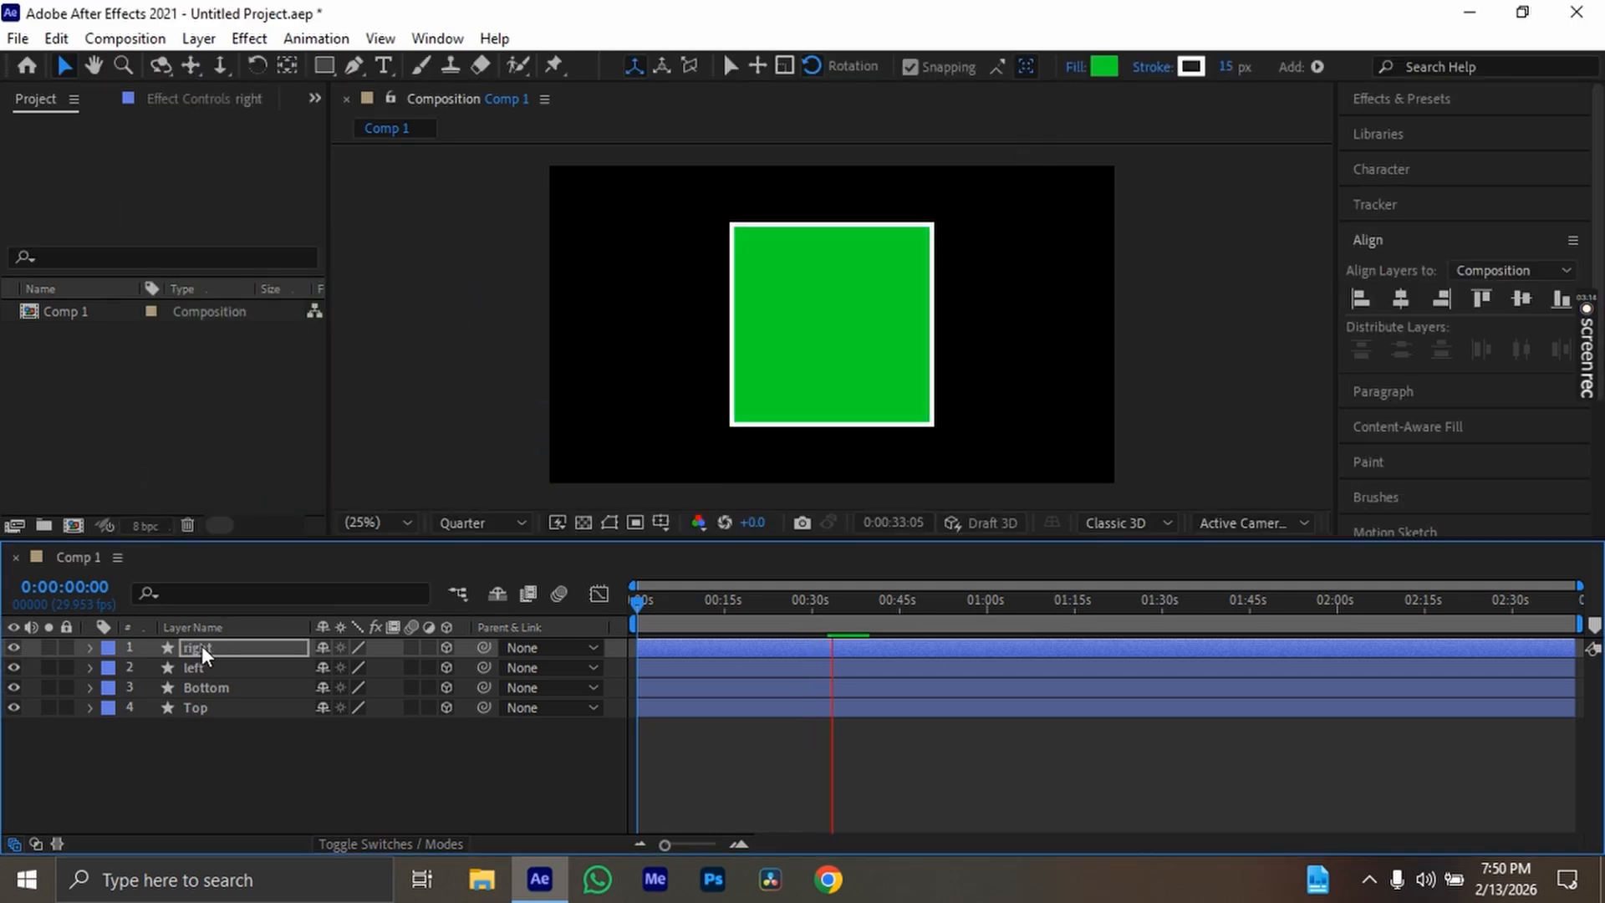
pyautogui.hotkey('ctrl', 'd')
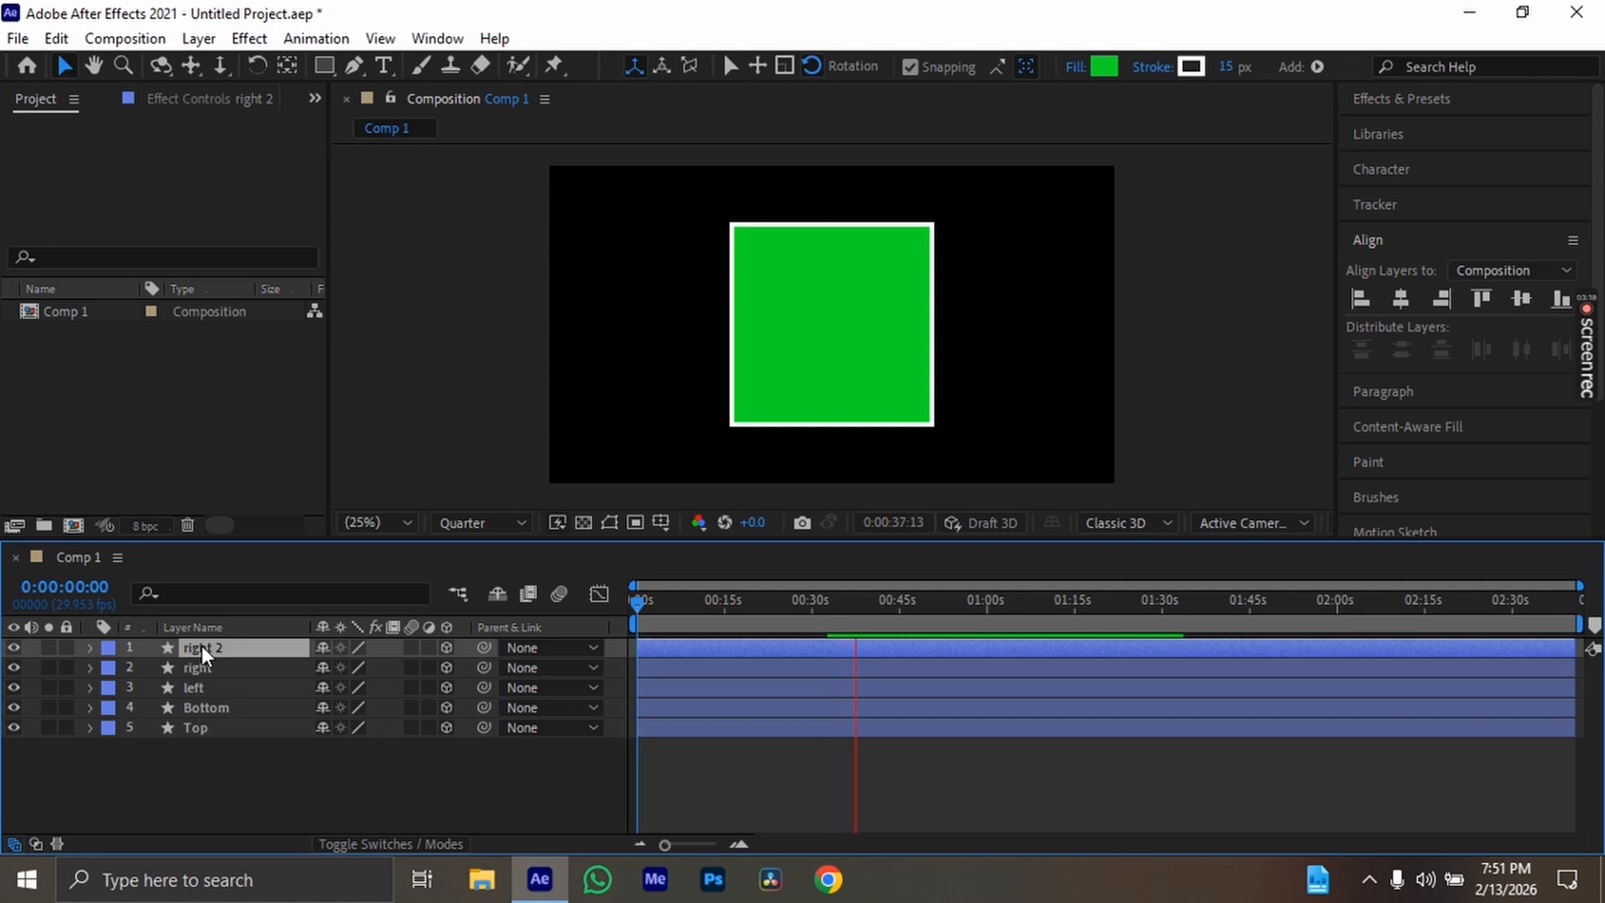
pyautogui.press('Return')
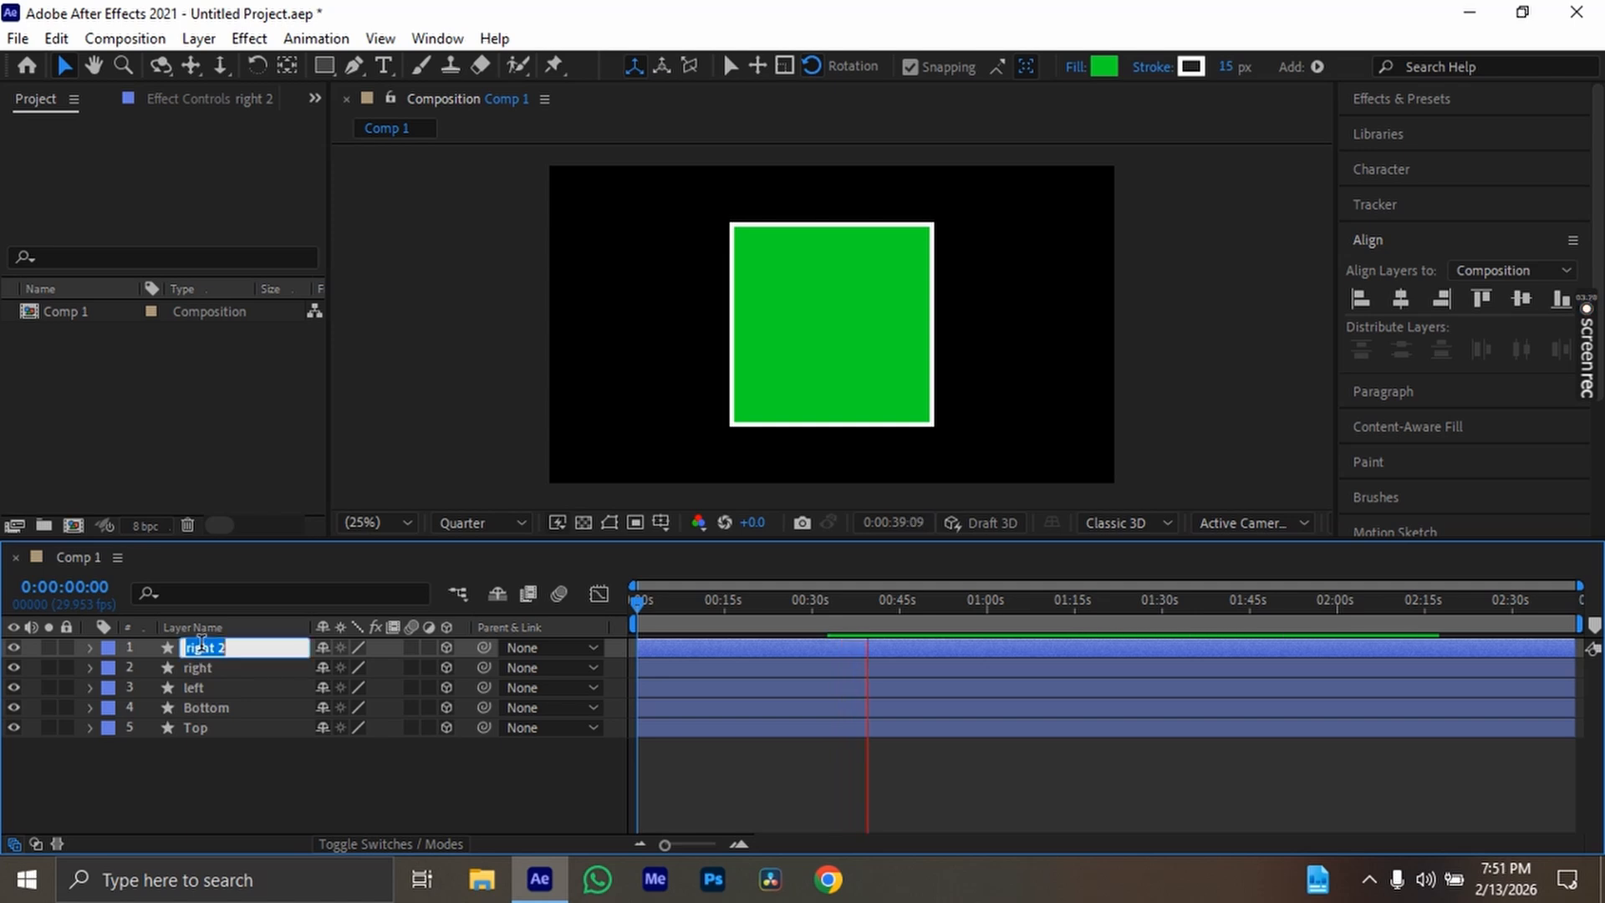
pyautogui.press('BackSpace')
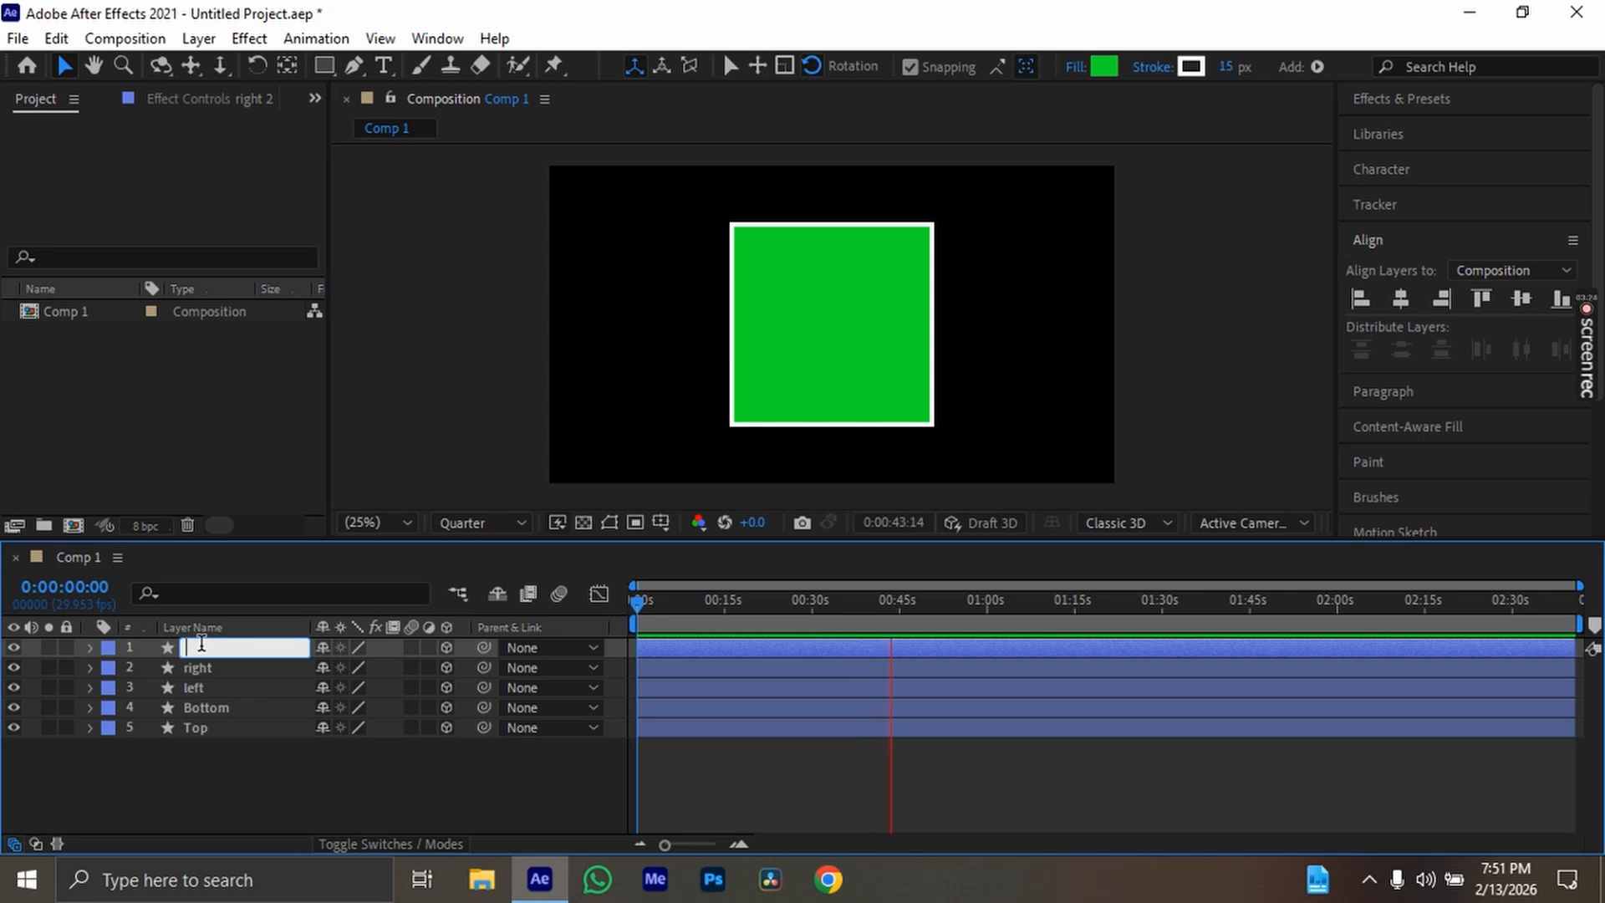
pyautogui.write('F')
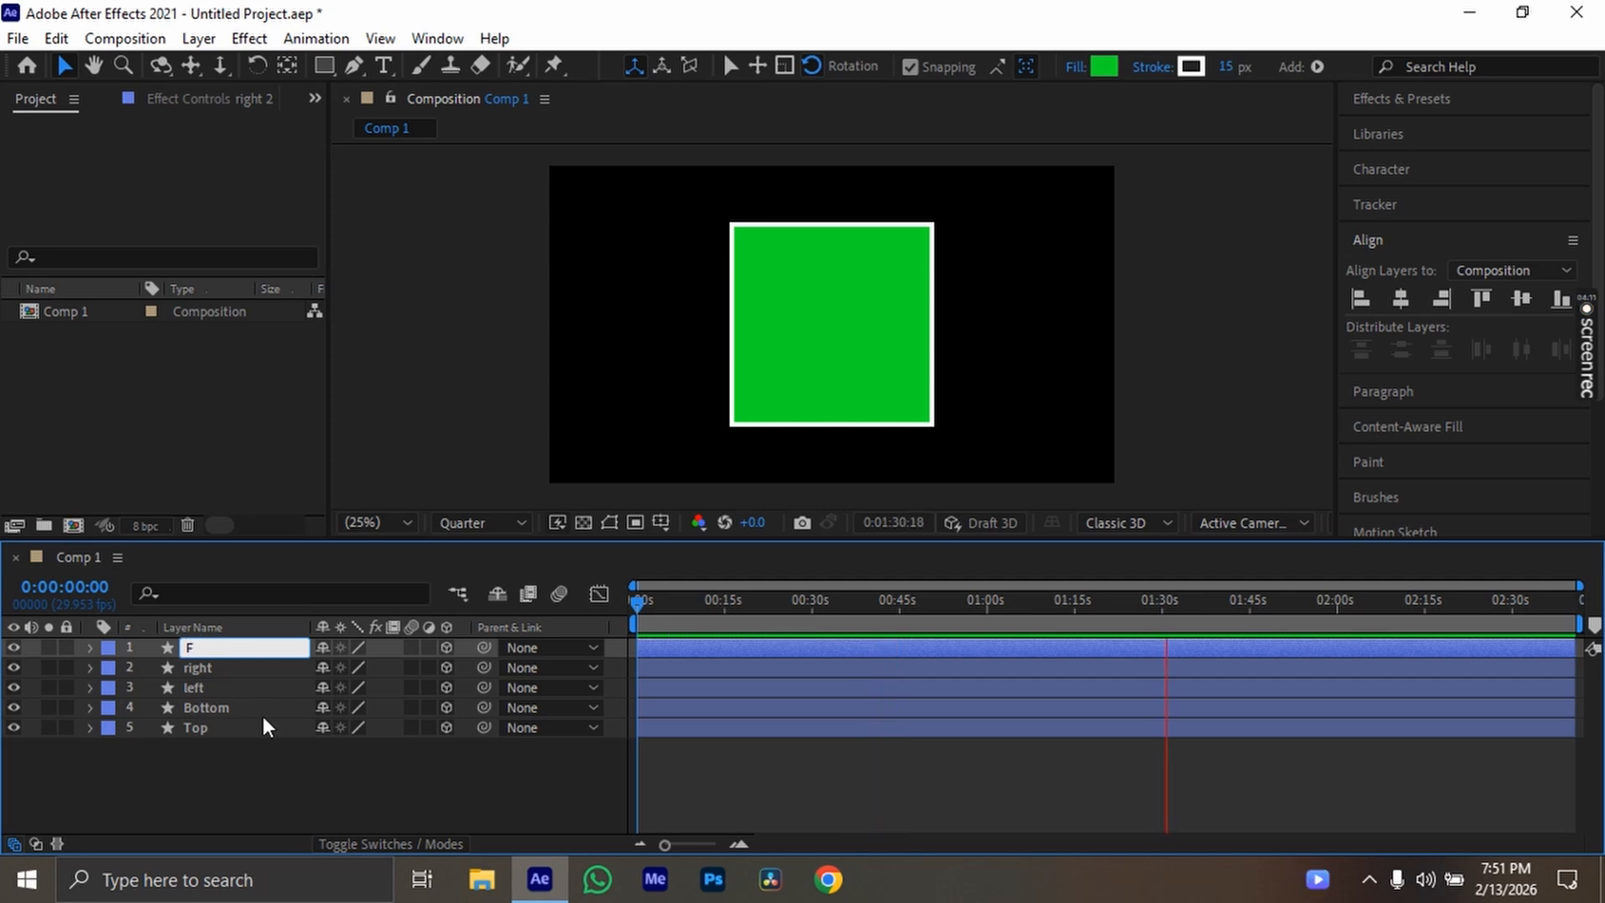
pyautogui.write('ornt')
pyautogui.press('Return')
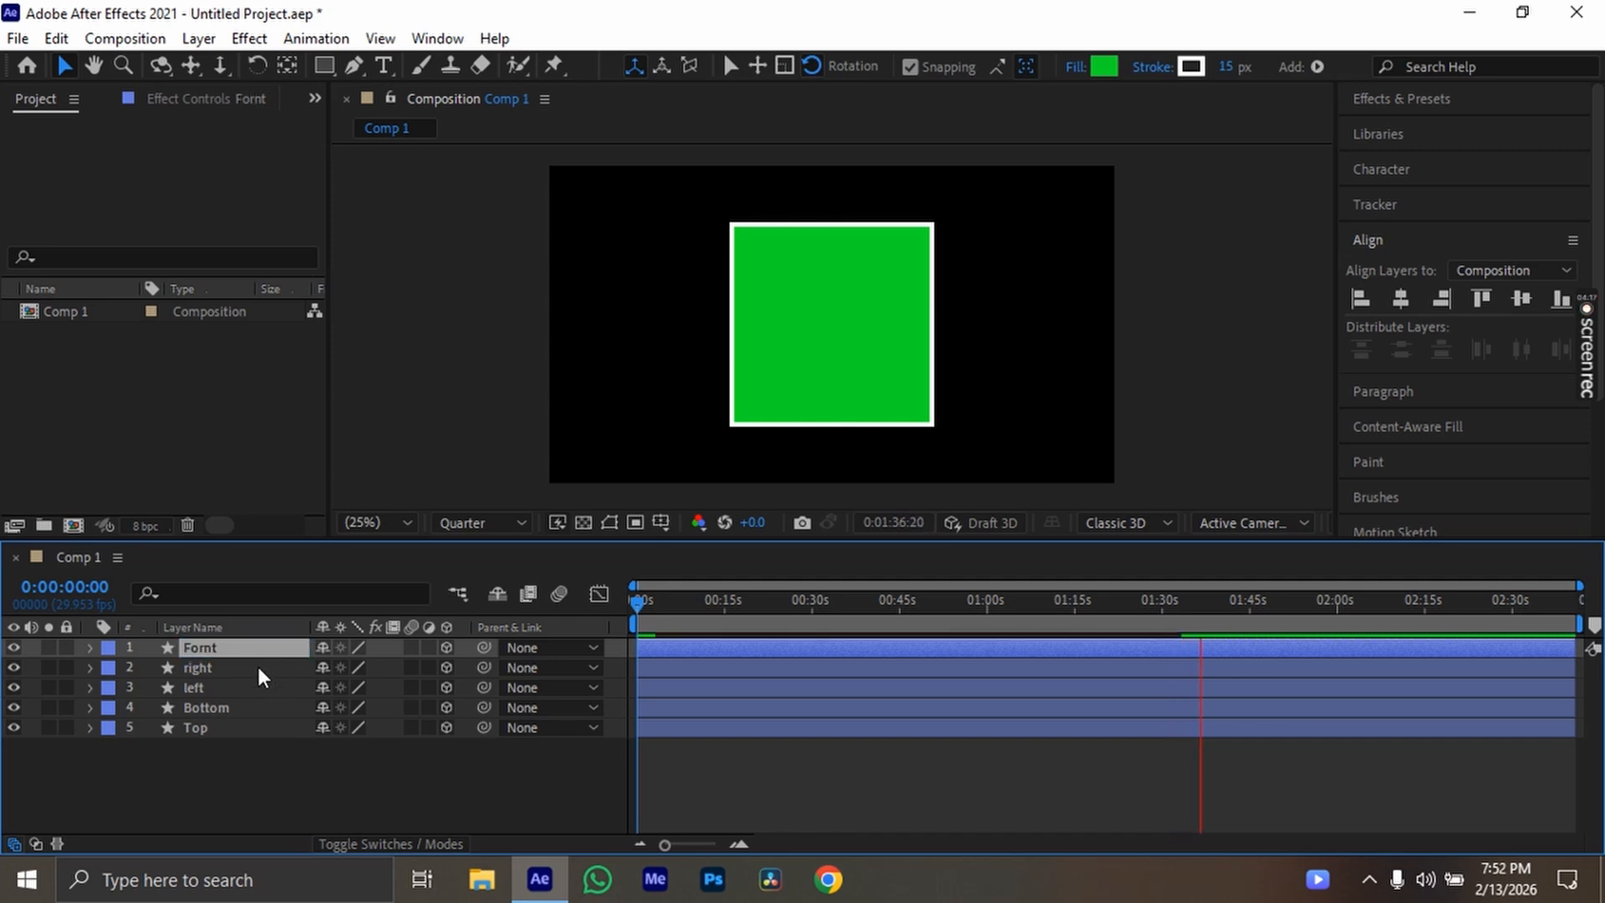
# Check the Fornt layer by toggling its visibility off and on, and change its shape fill to yellow
pyautogui.click(14, 649)
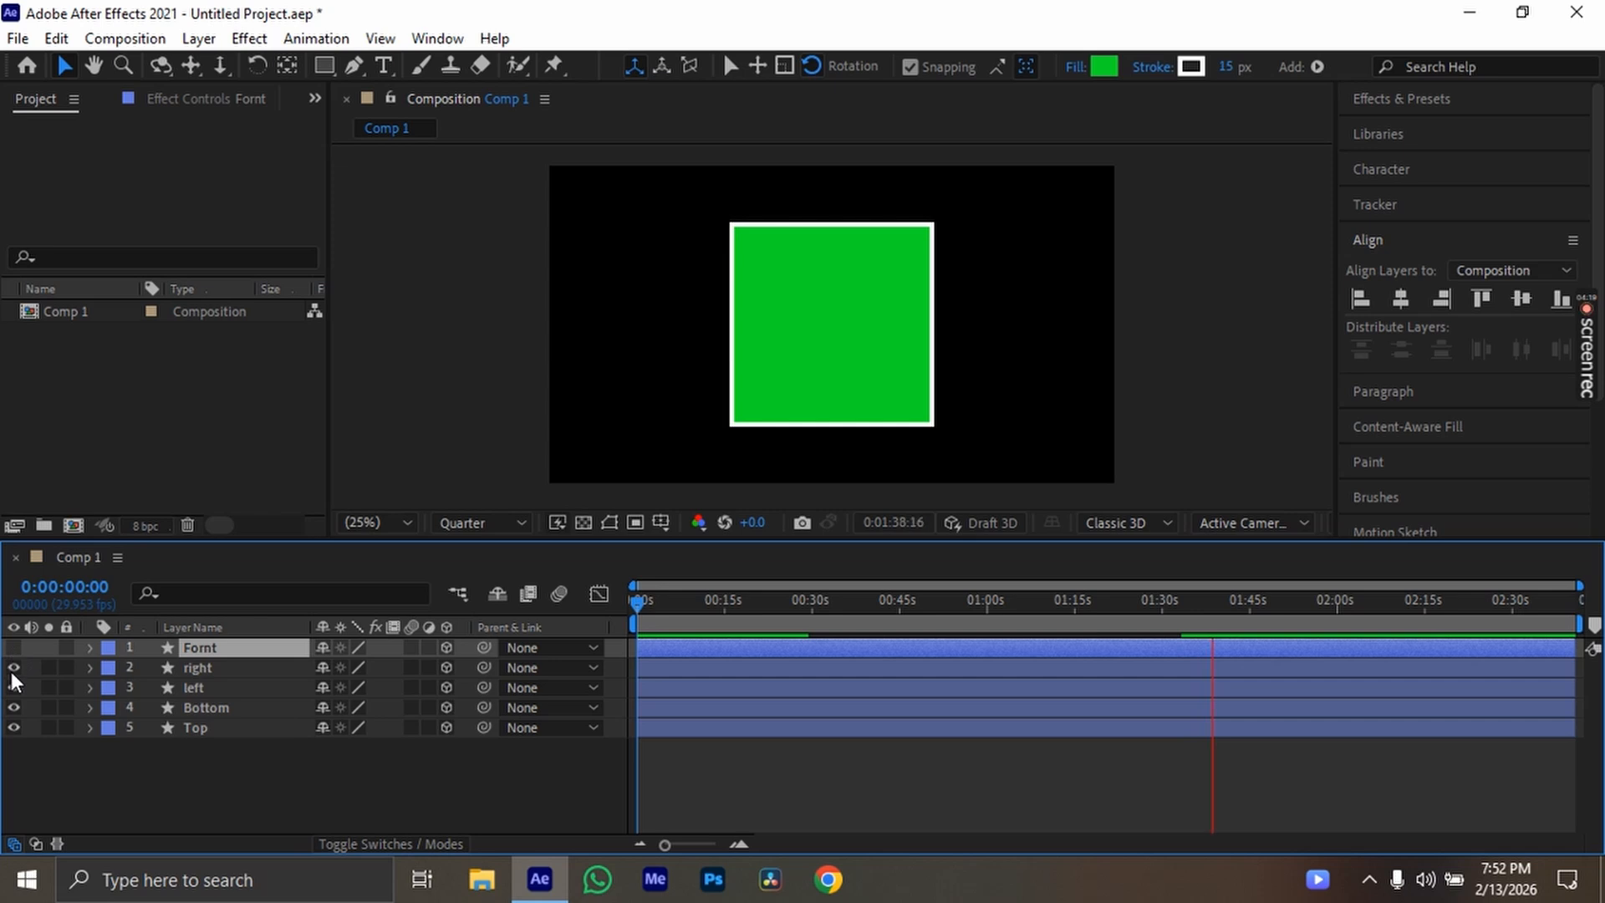
pyautogui.click(14, 648)
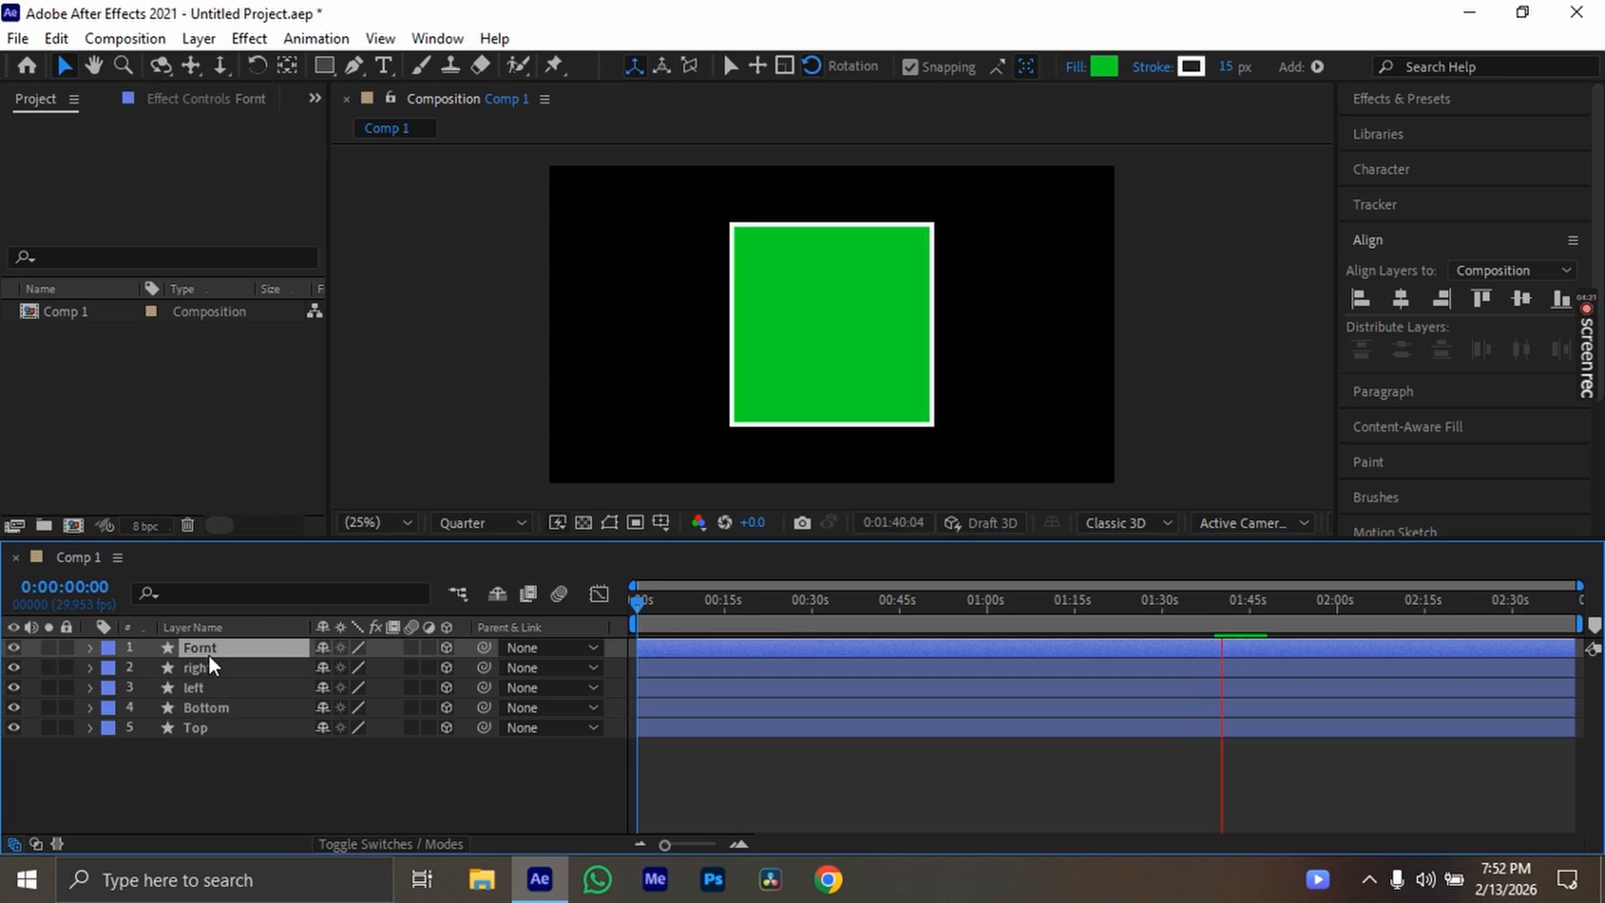
pyautogui.click(1104, 66)
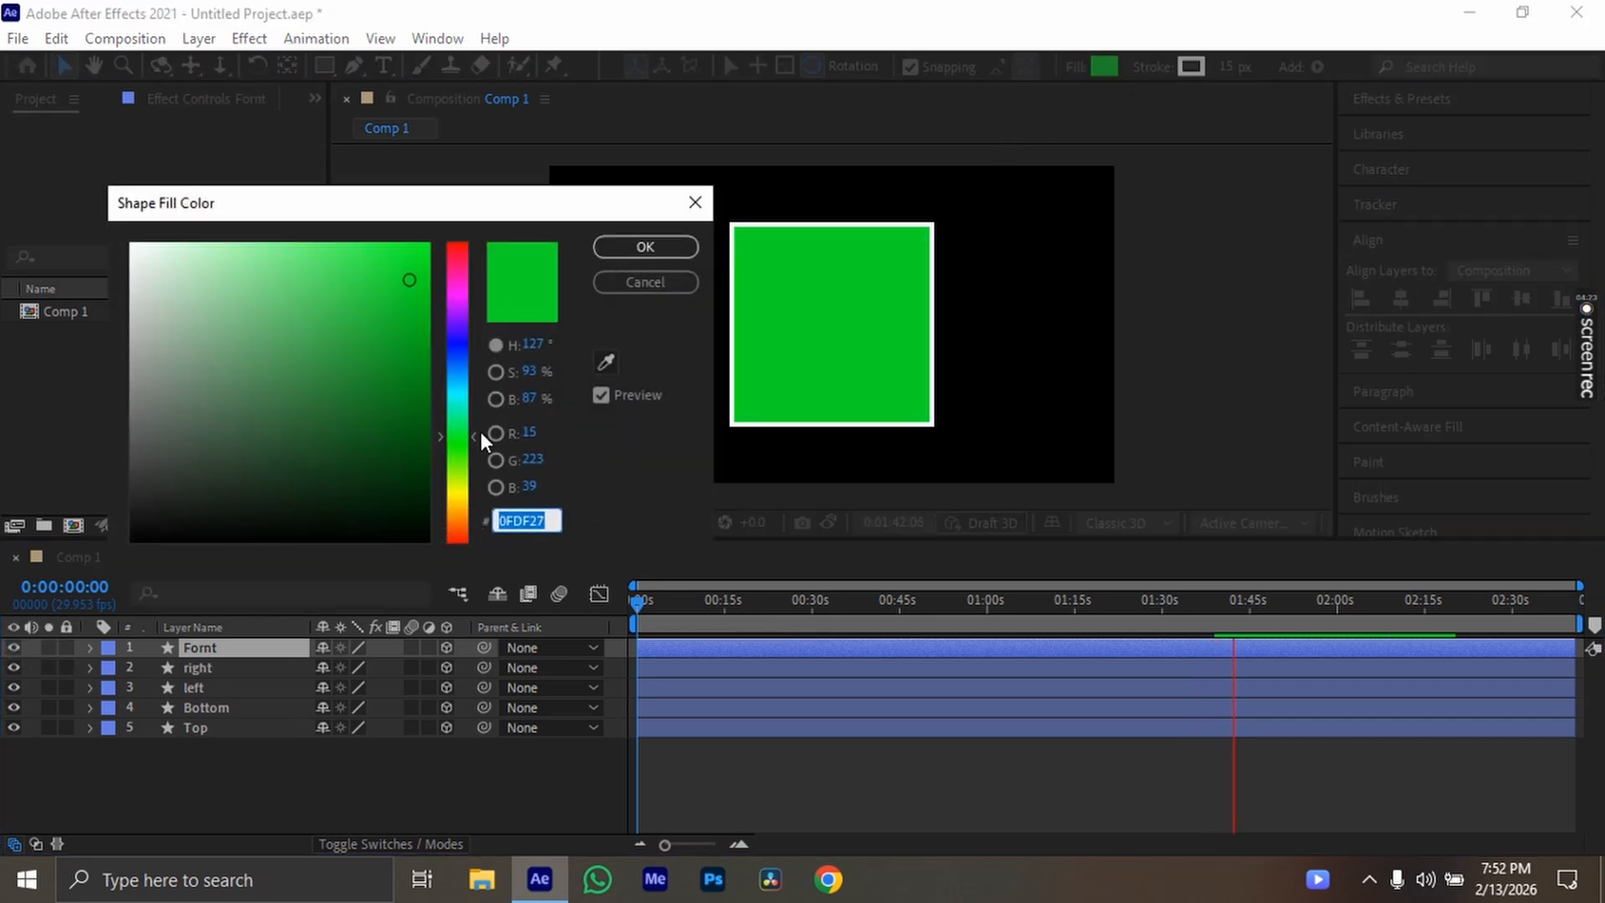
pyautogui.click(461, 495)
pyautogui.click(645, 247)
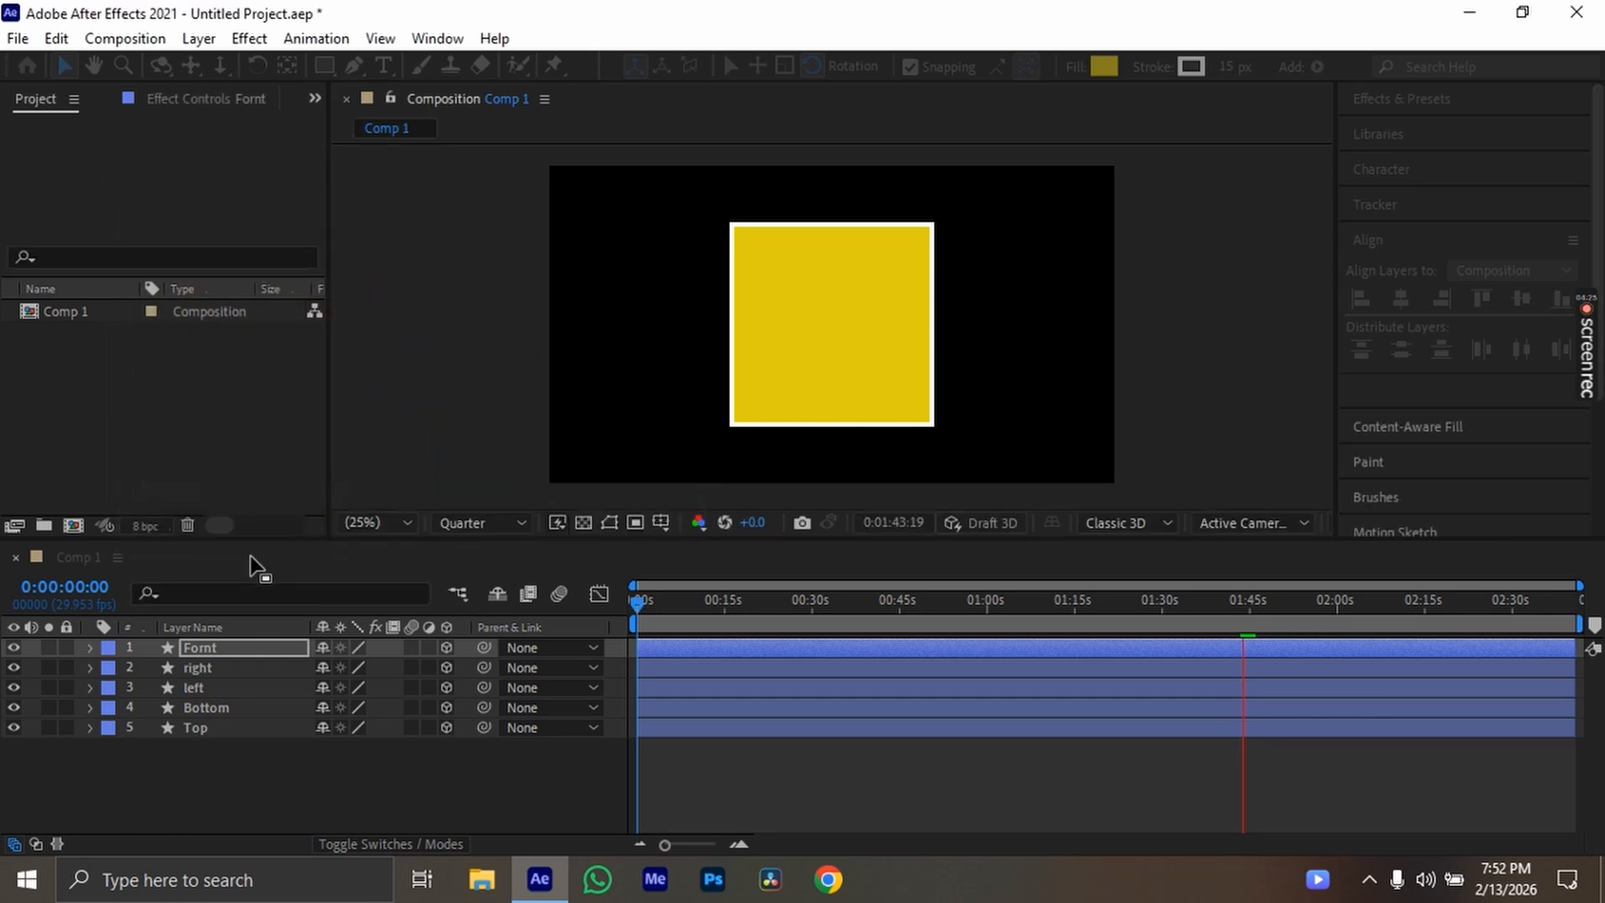
# Duplicate the Fornt layer and rename the copy as back
pyautogui.hotkey('ctrl', 'd')
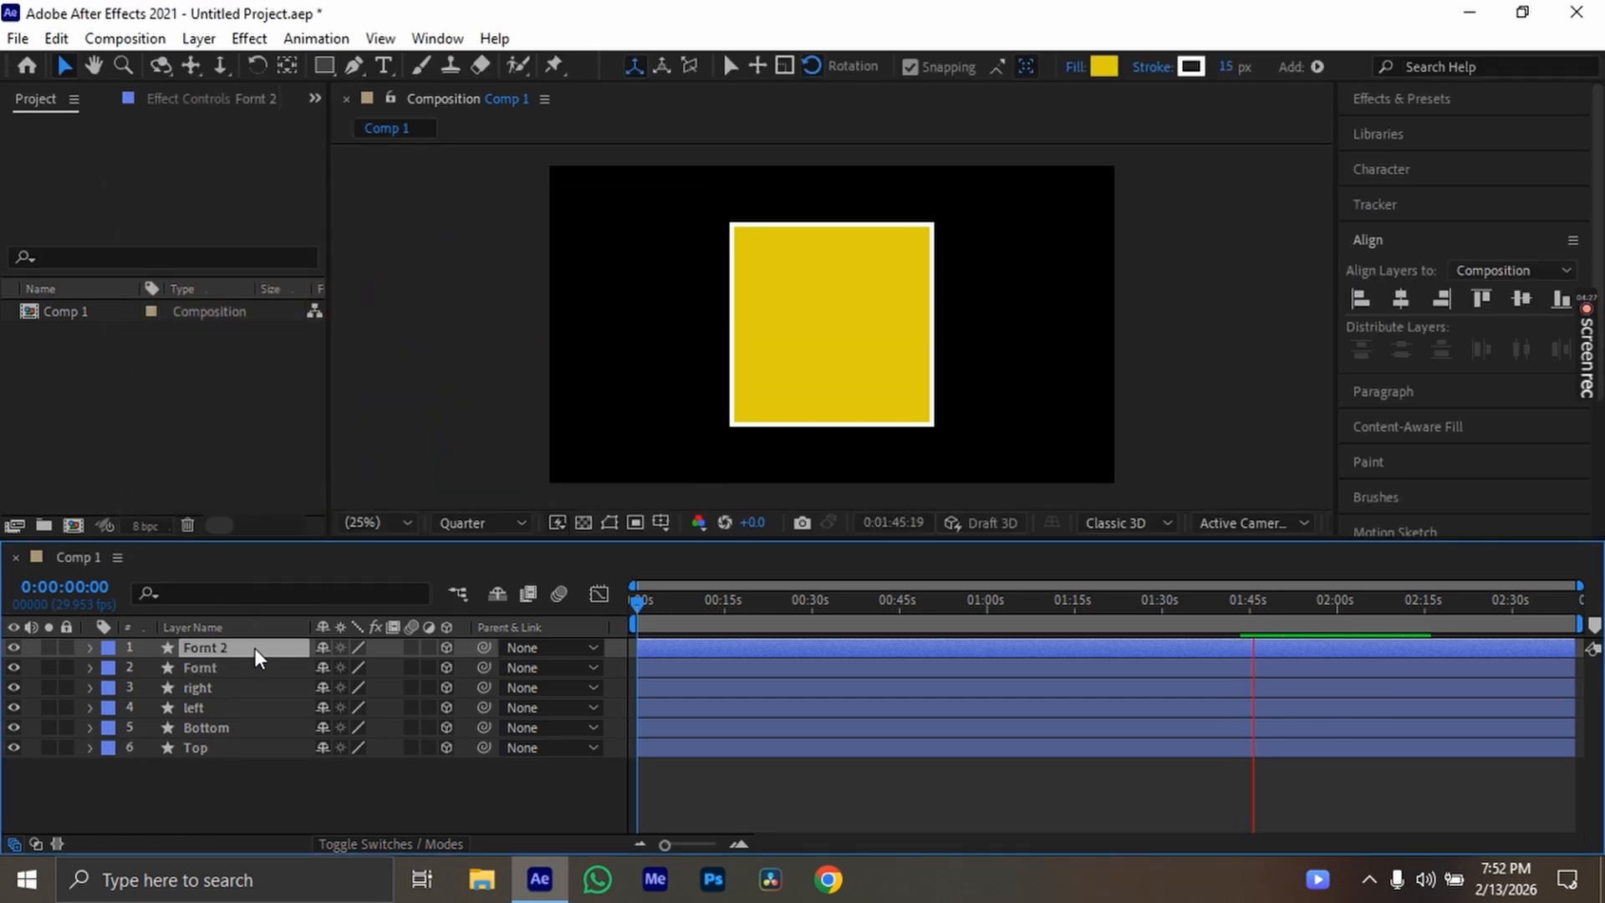
pyautogui.press('Delete')
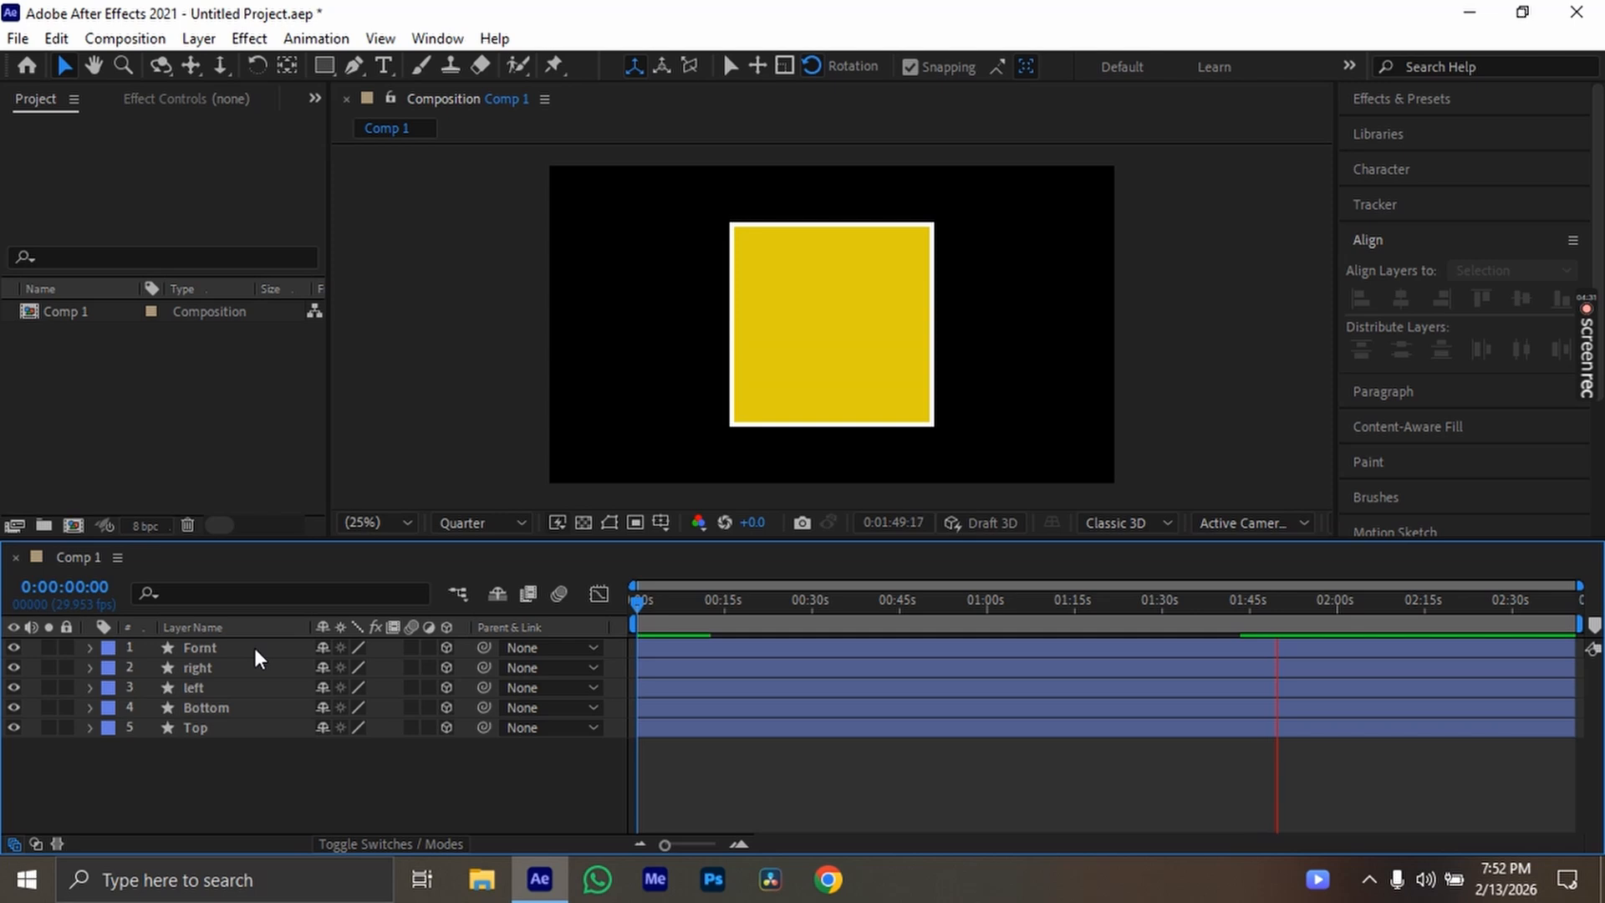
pyautogui.click(254, 649)
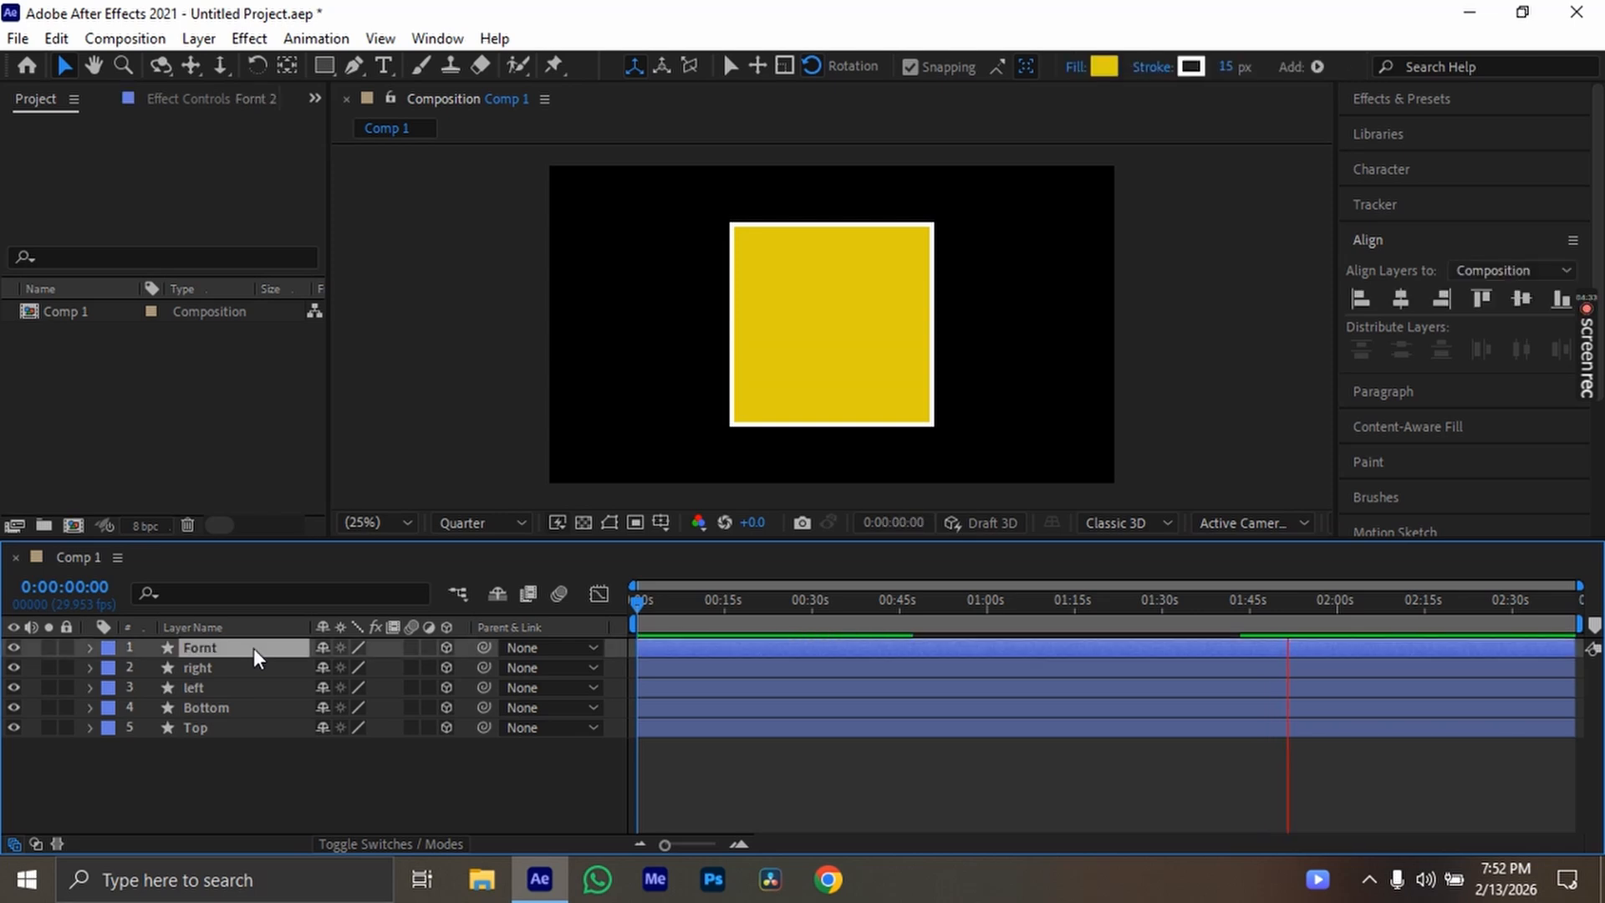
pyautogui.hotkey('ctrl', 'd')
pyautogui.press('BackSpace')
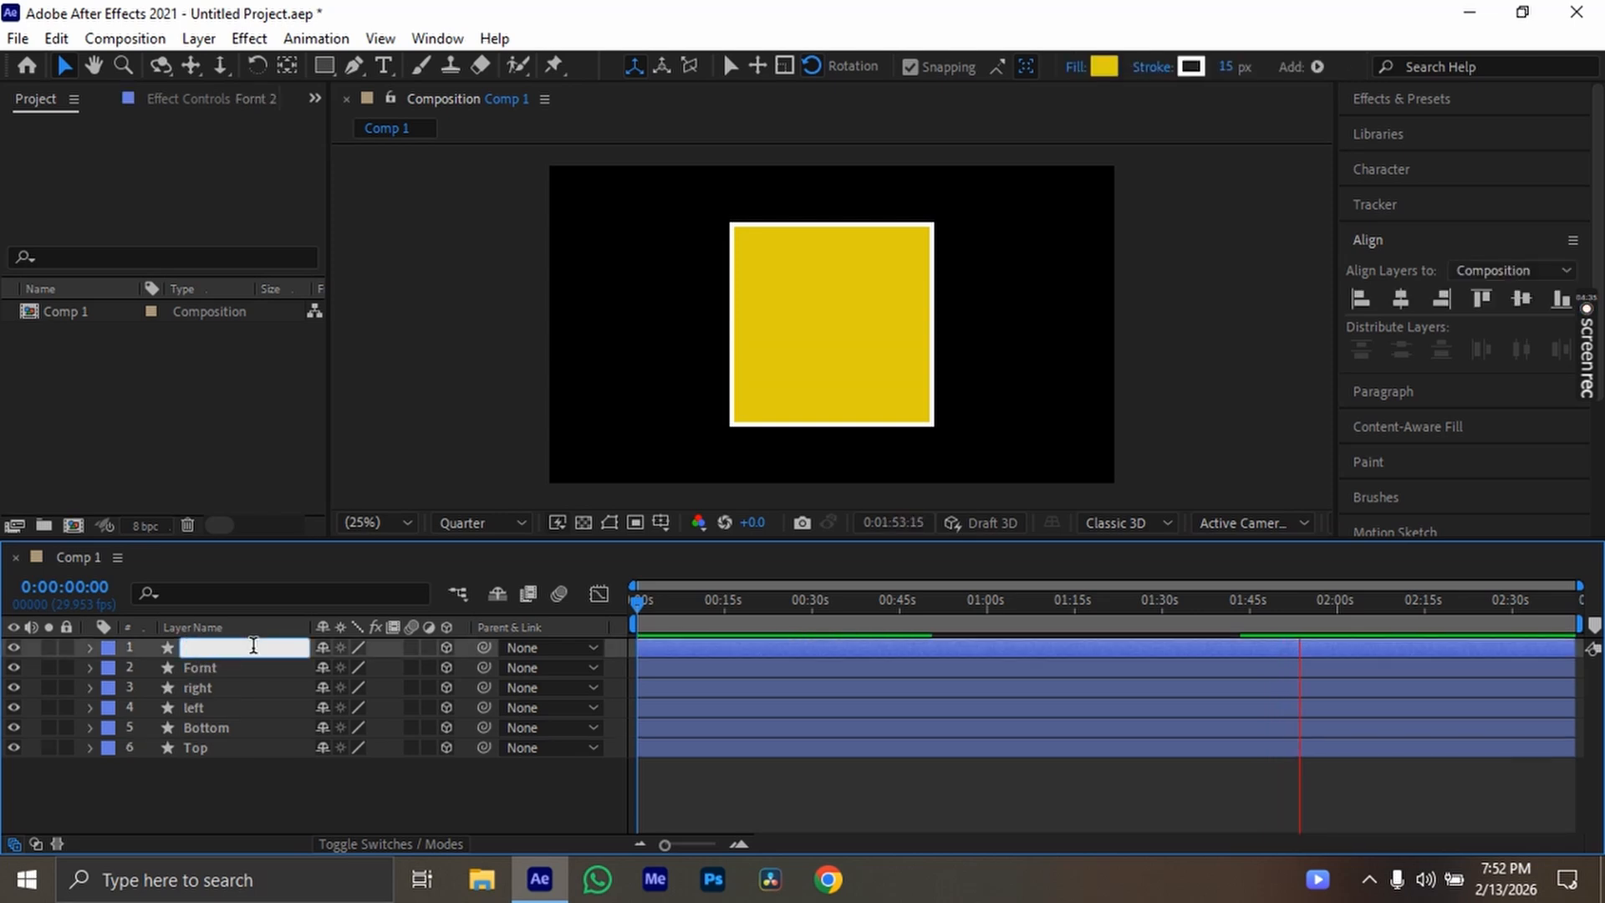
pyautogui.write('back')
pyautogui.press('Return')
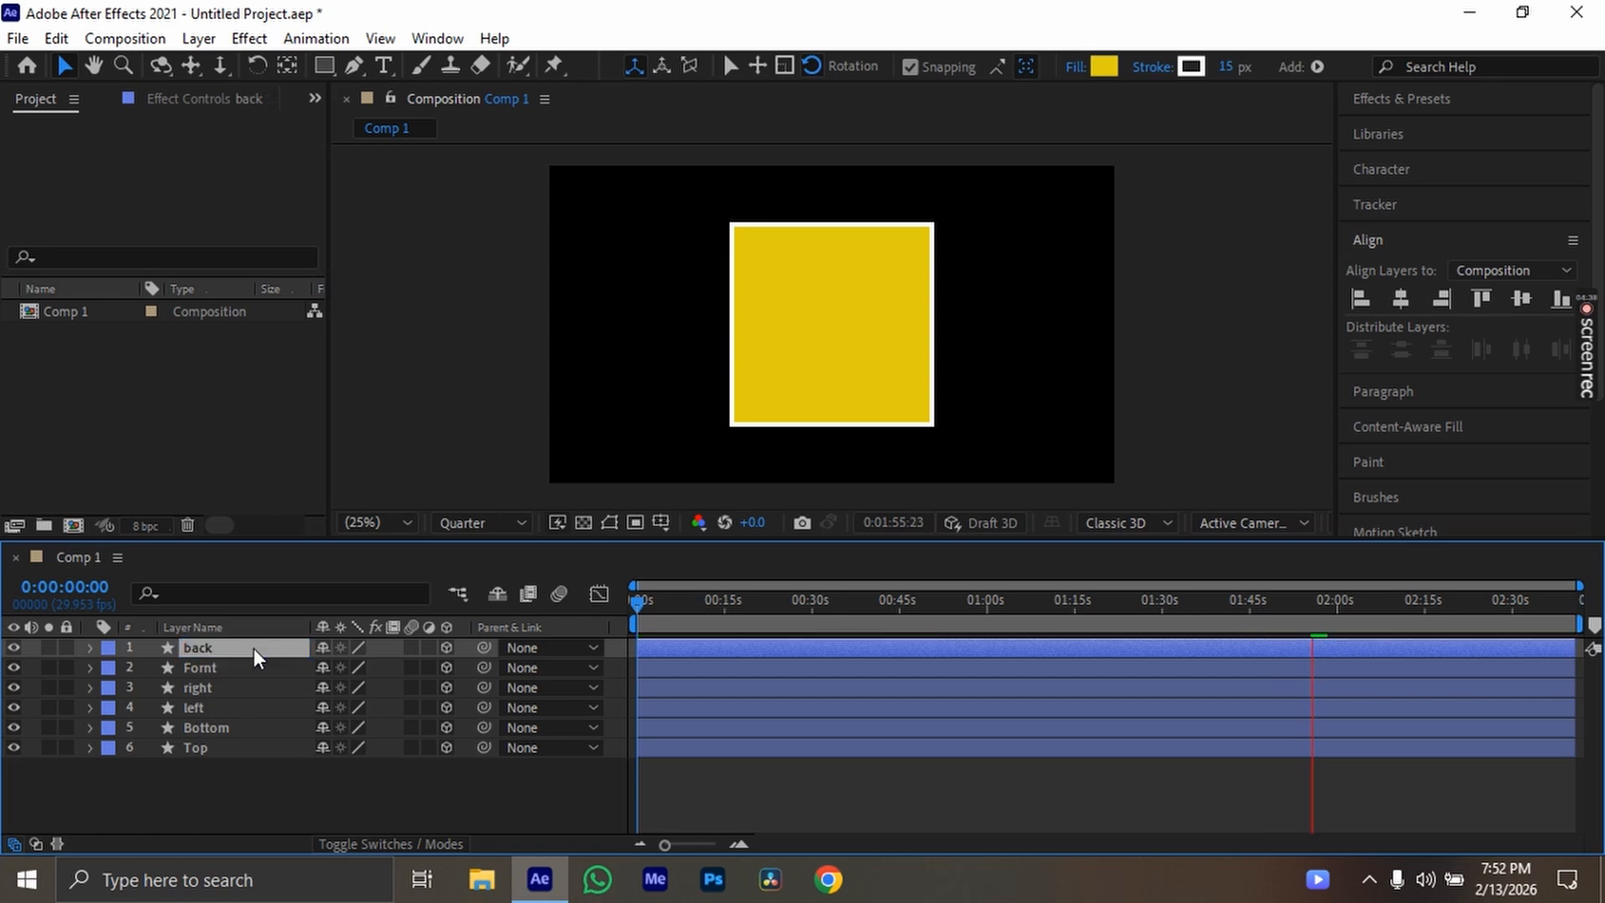
# Change the back layer's shape fill to orange (DF400F) and deselect the layer
pyautogui.click(1119, 65)
pyautogui.moveTo(462, 502); pyautogui.dragTo(459, 531)
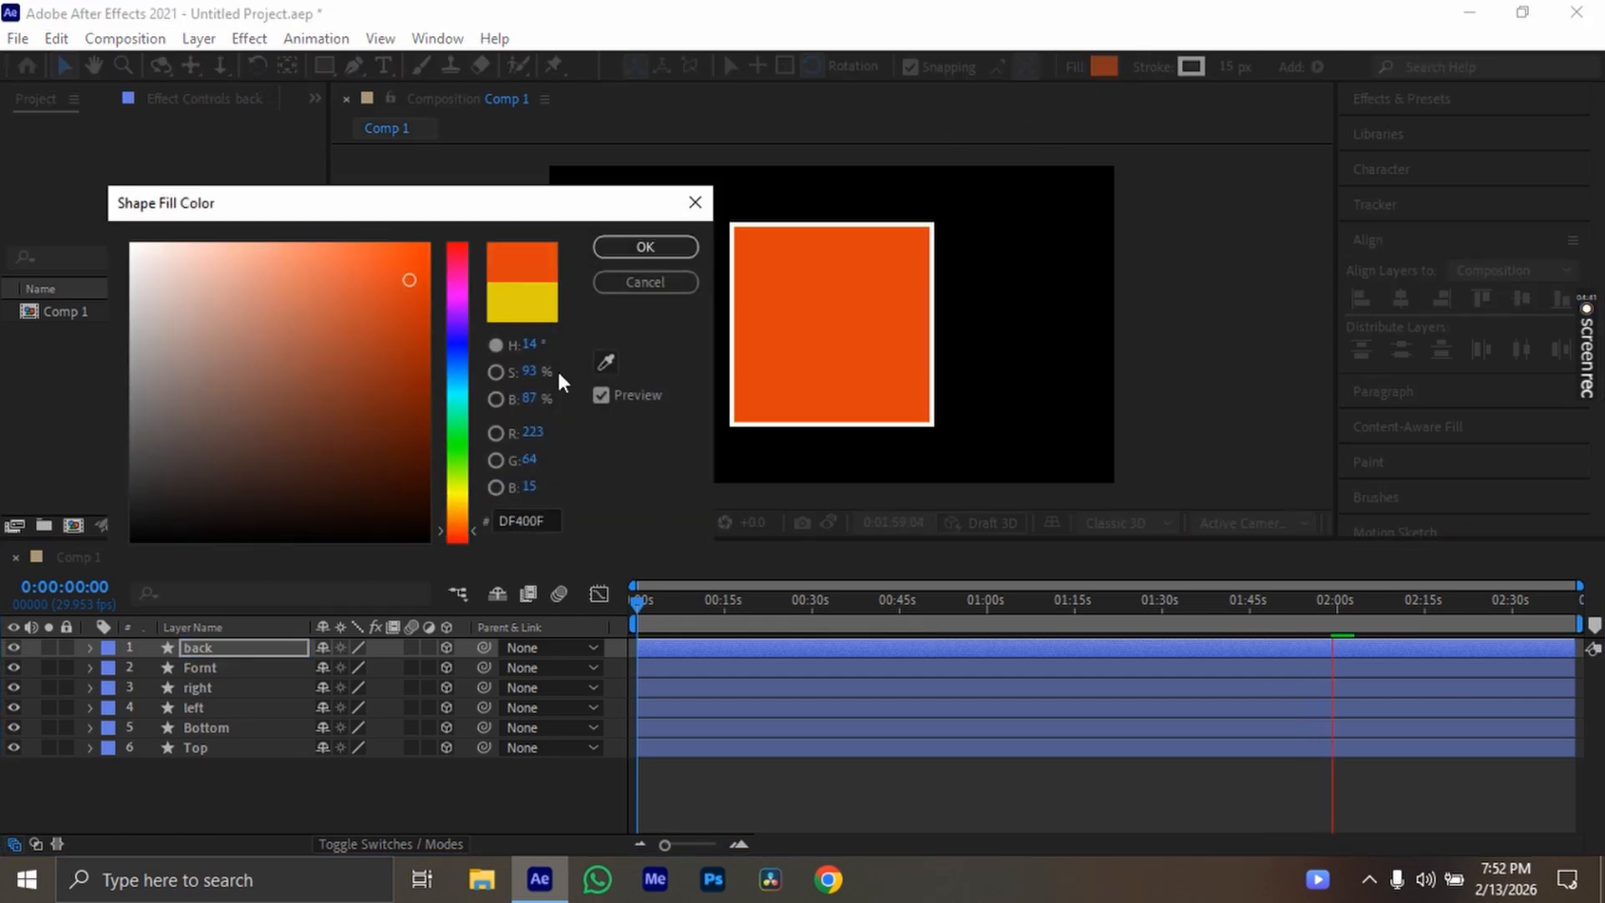
pyautogui.click(631, 254)
pyautogui.click(346, 801)
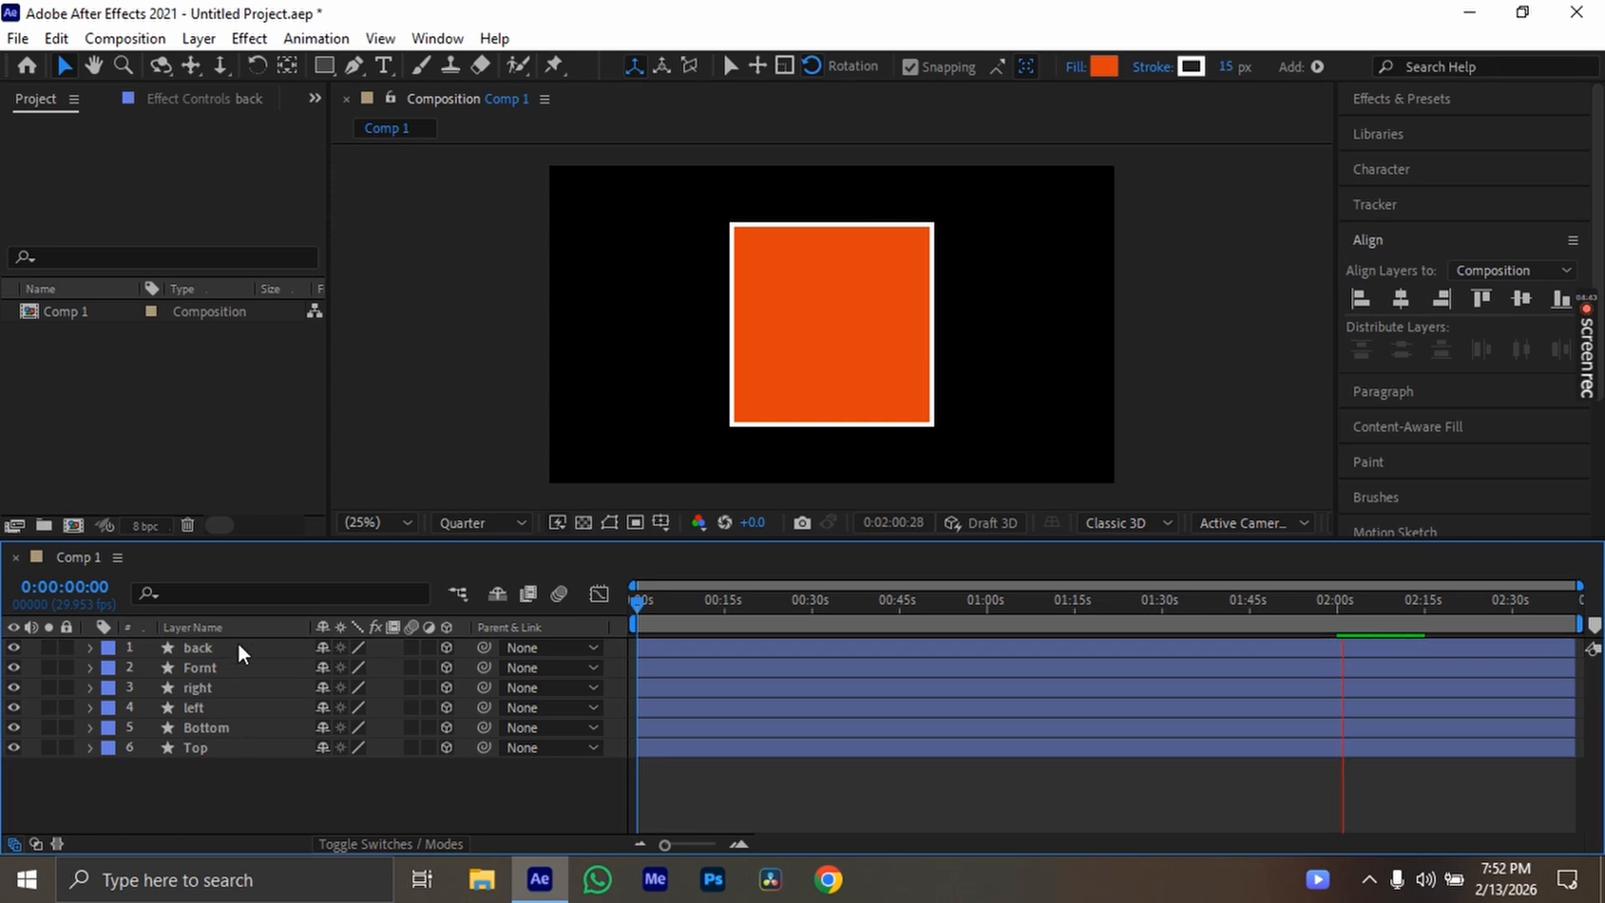
pyautogui.click(239, 648)
pyautogui.click(216, 727)
pyautogui.click(227, 747)
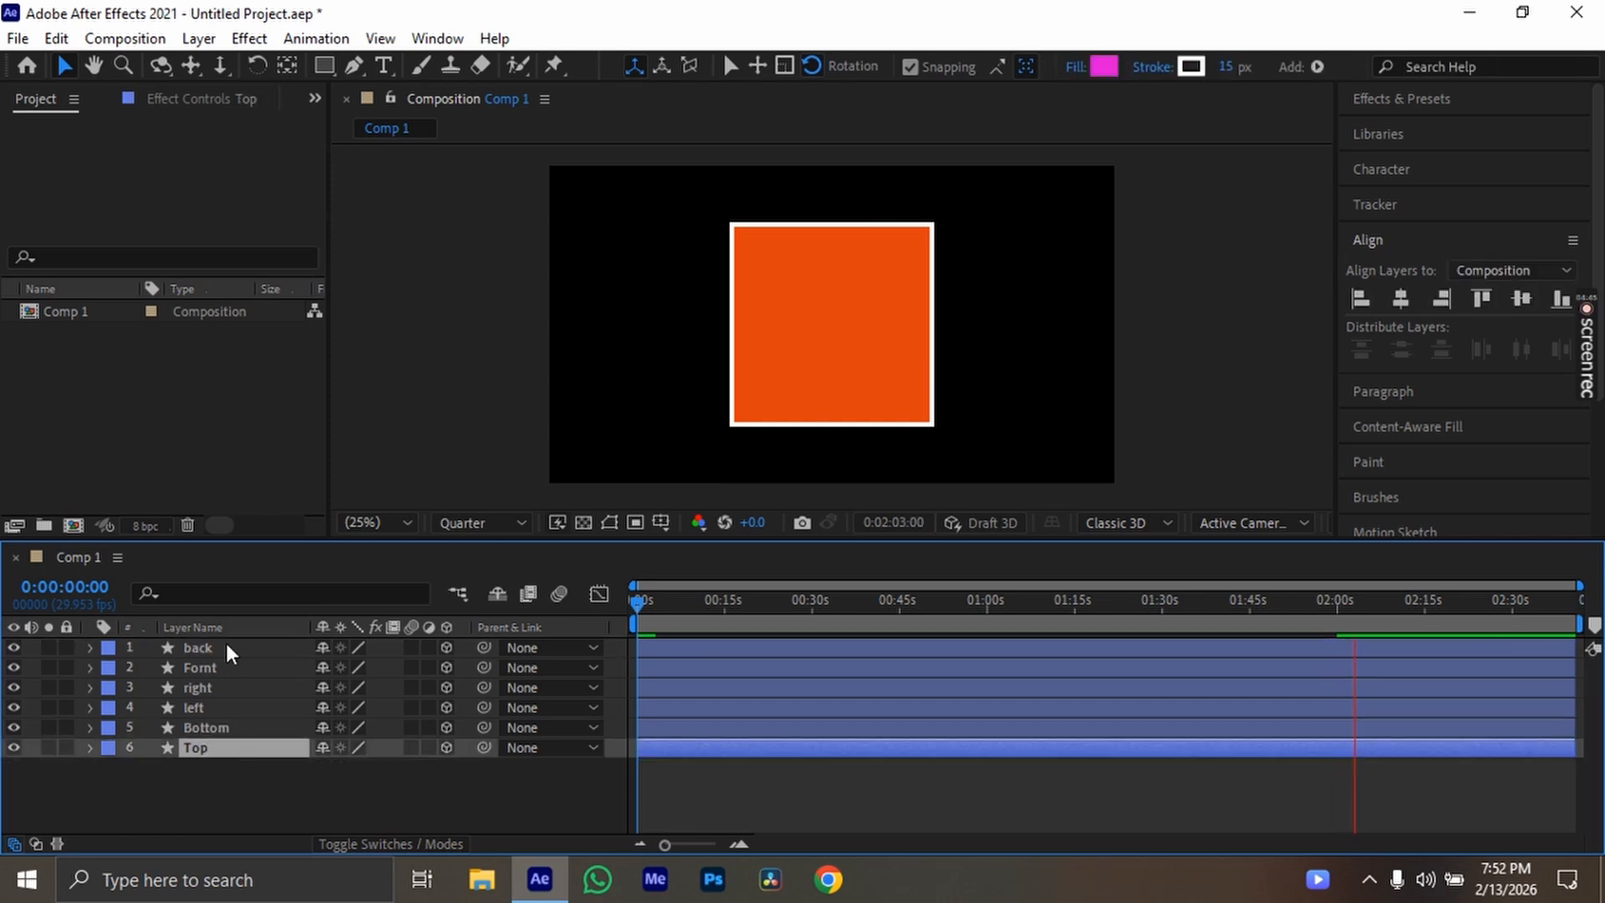
pyautogui.click(226, 647)
pyautogui.click(232, 769)
pyautogui.click(238, 750)
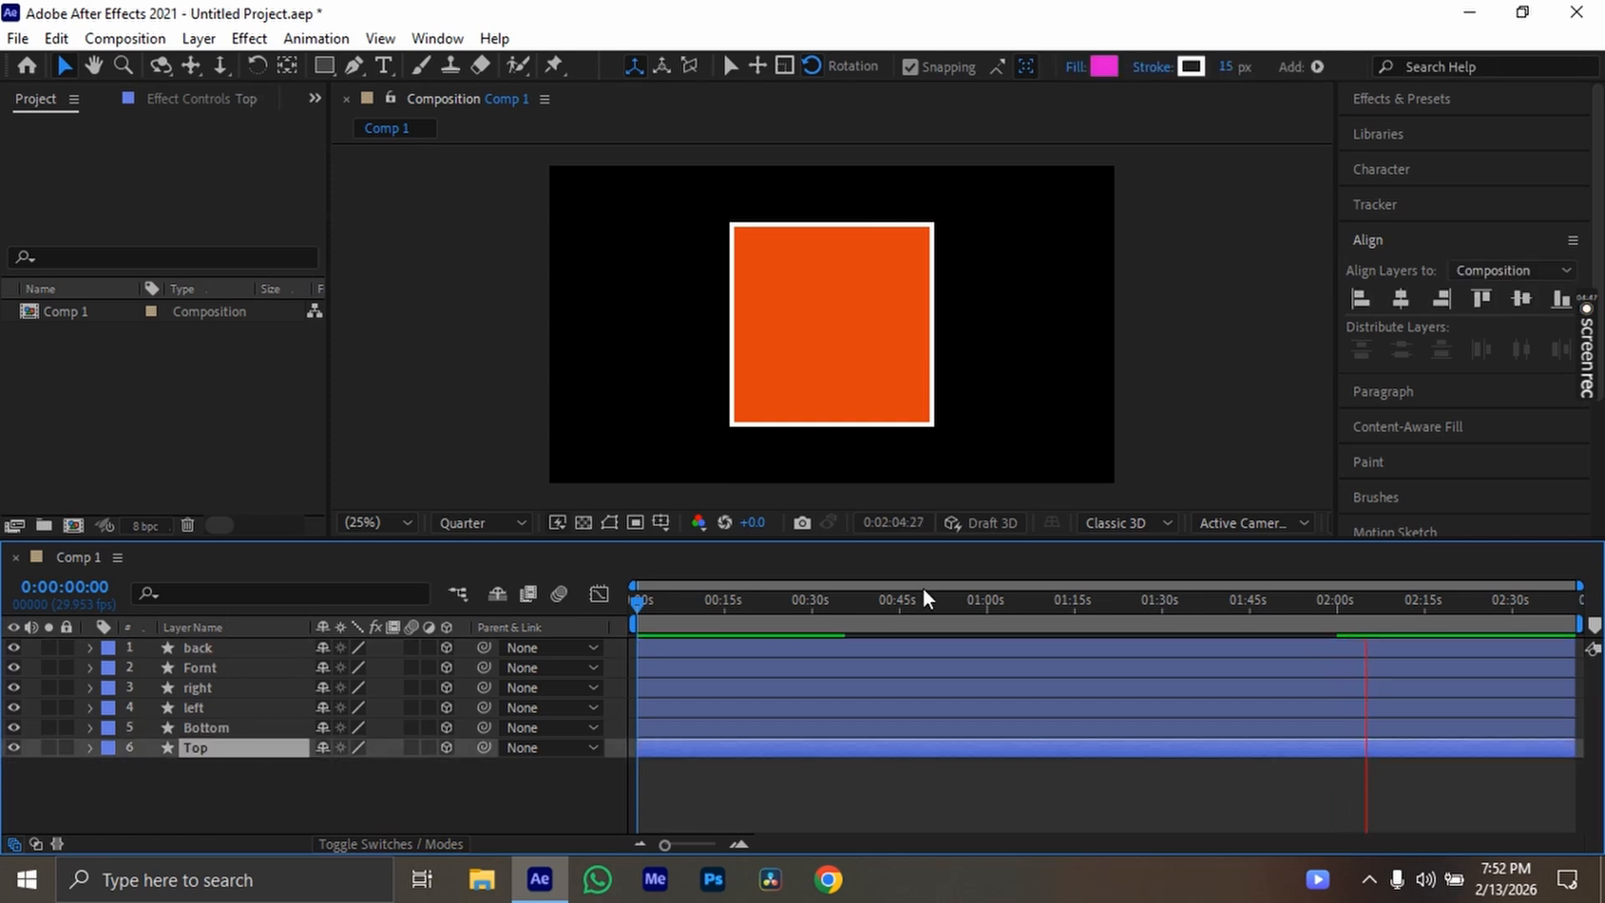
# Switch the composition's 3D view to Custom View 1 and try to orbit around the stacked squares
pyautogui.click(1216, 523)
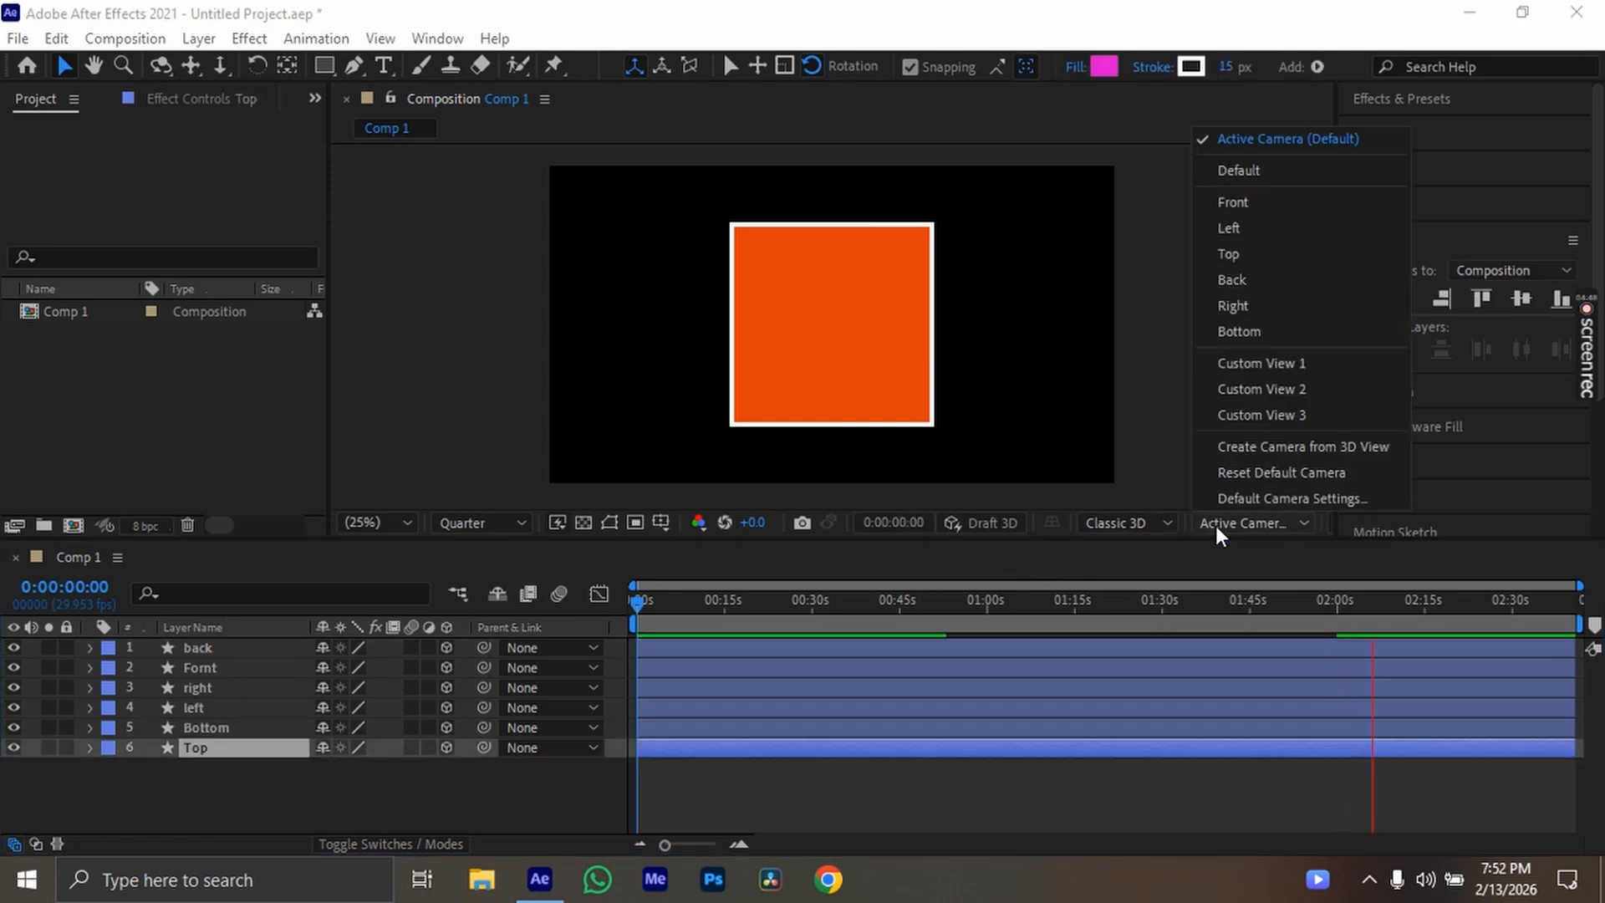
pyautogui.click(1268, 365)
pyautogui.click(366, 808)
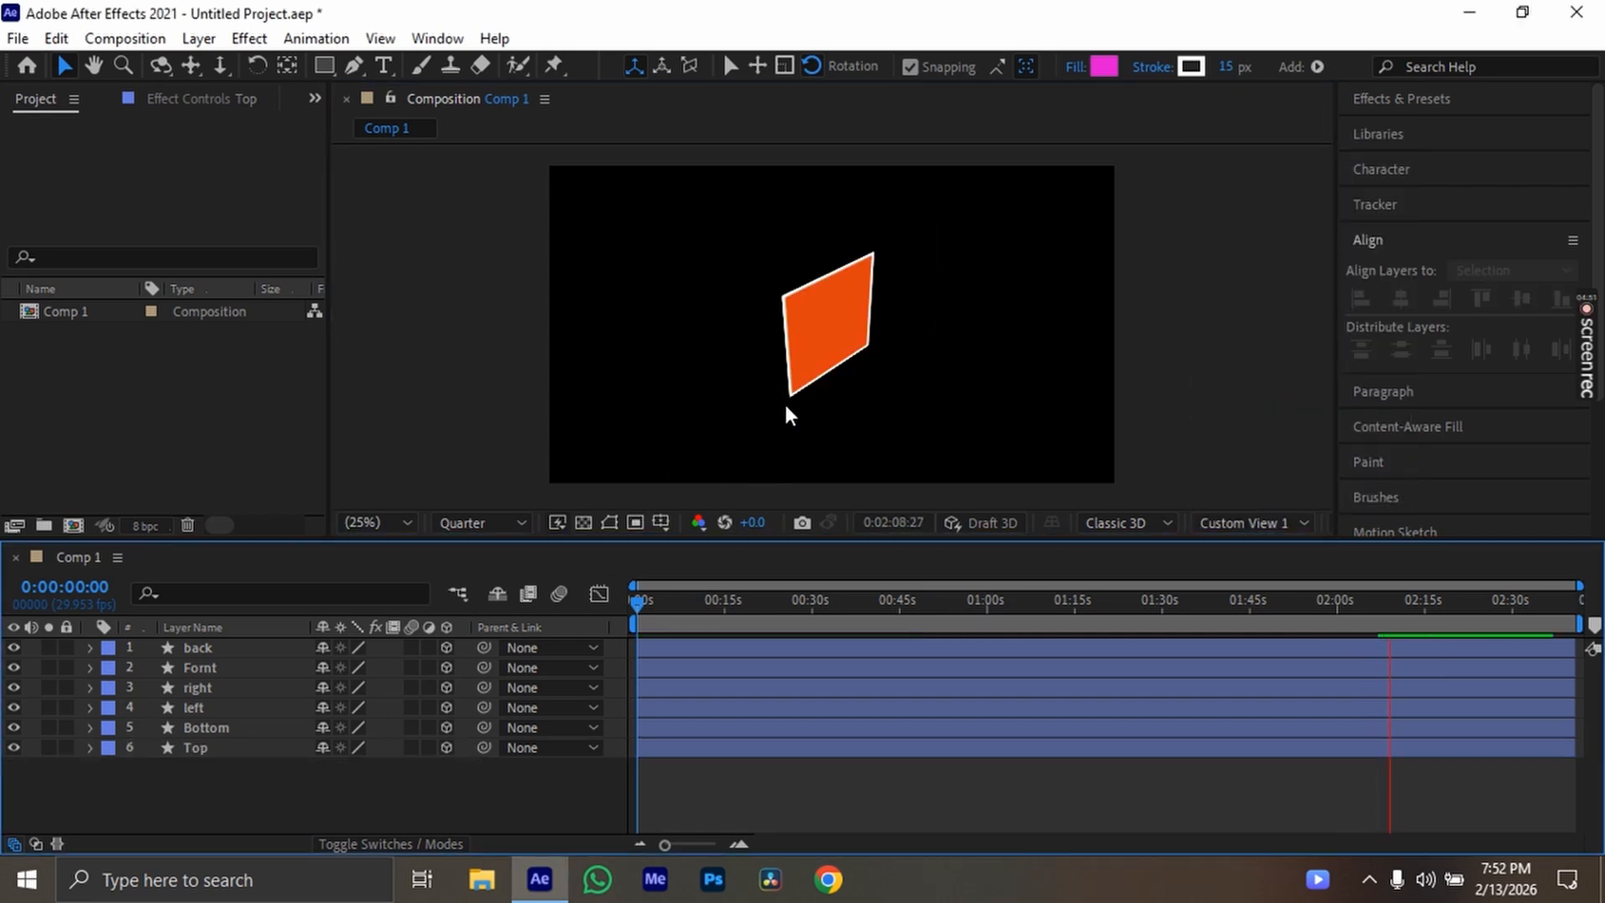
pyautogui.press('c')
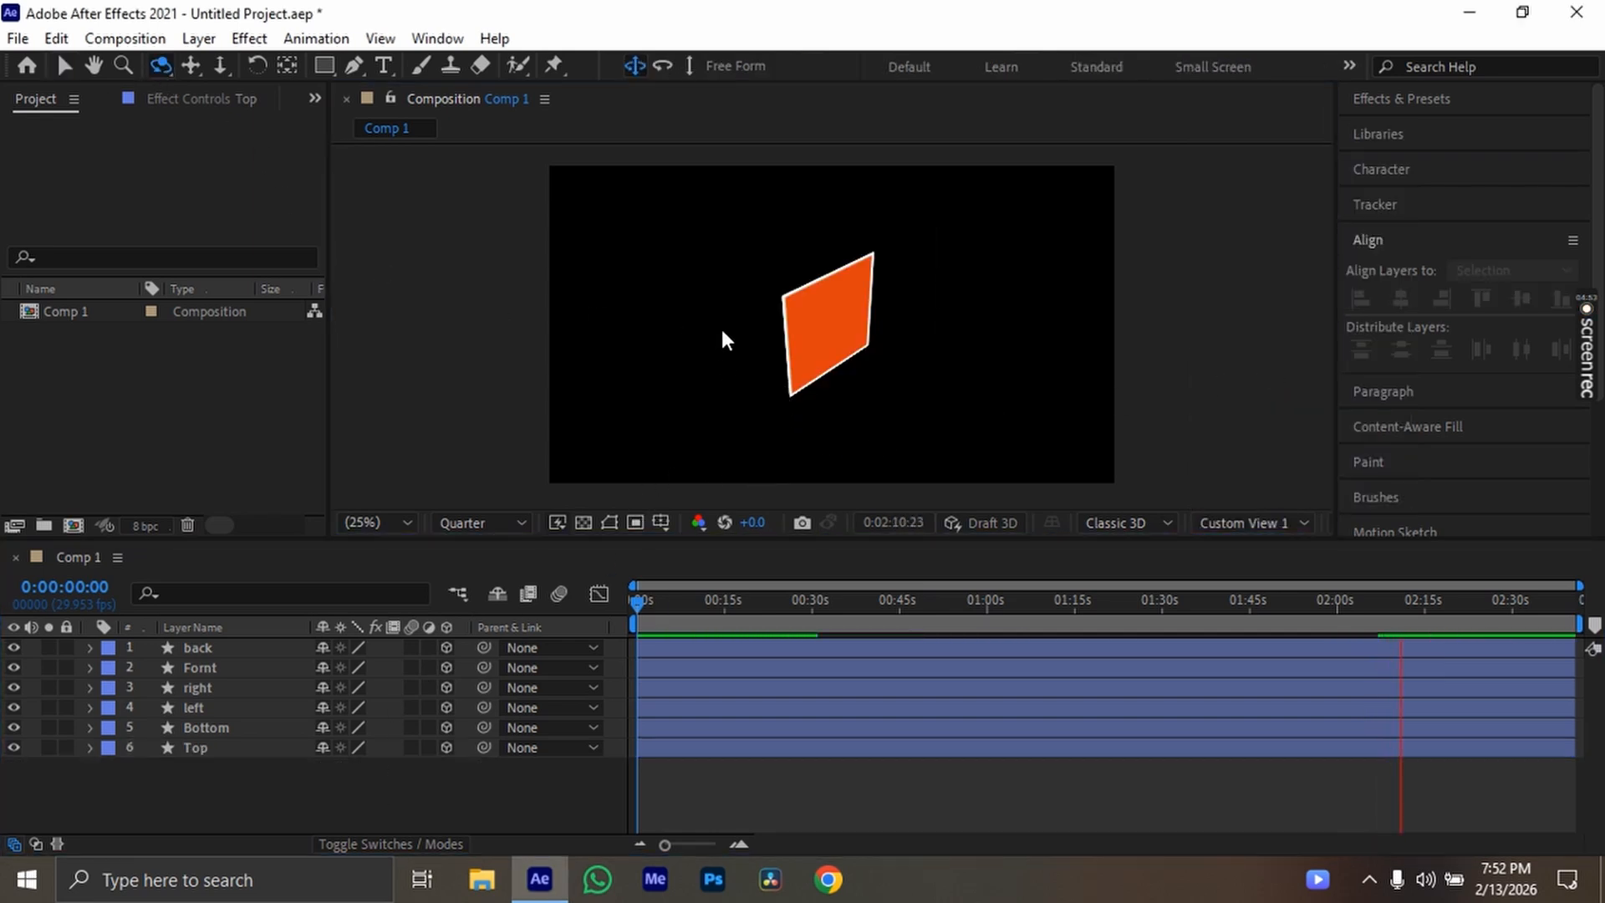
pyautogui.click(805, 346)
pyautogui.moveTo(945, 327); pyautogui.dragTo(845, 393)
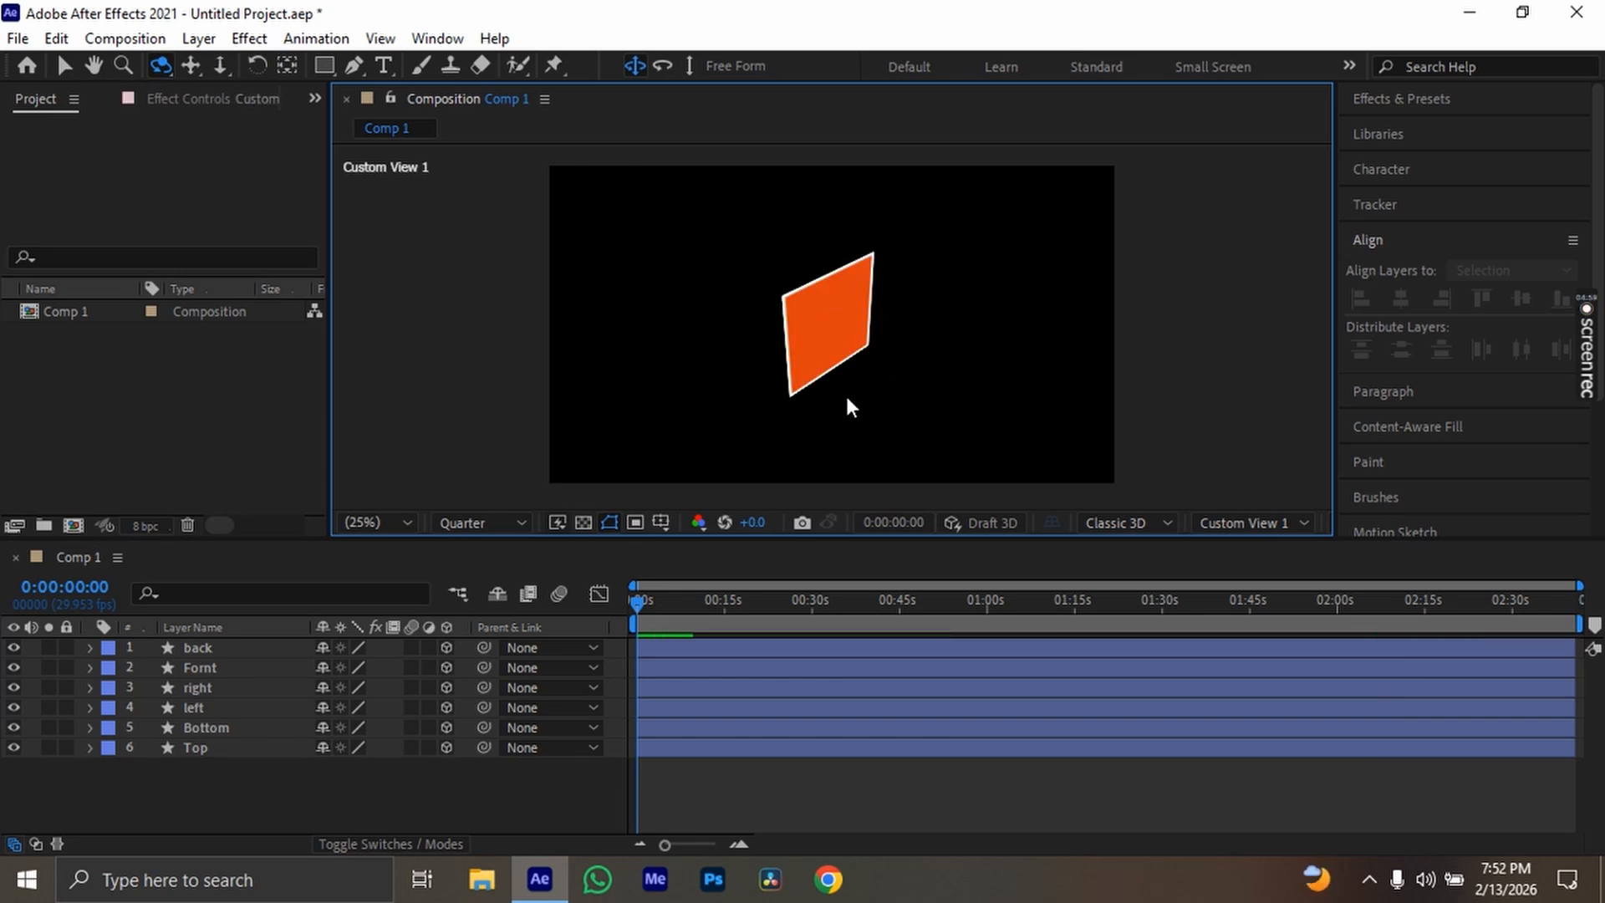
# Select the Top layer and view it from the Front and Top, ending with the composition in the Left view
pyautogui.click(190, 748)
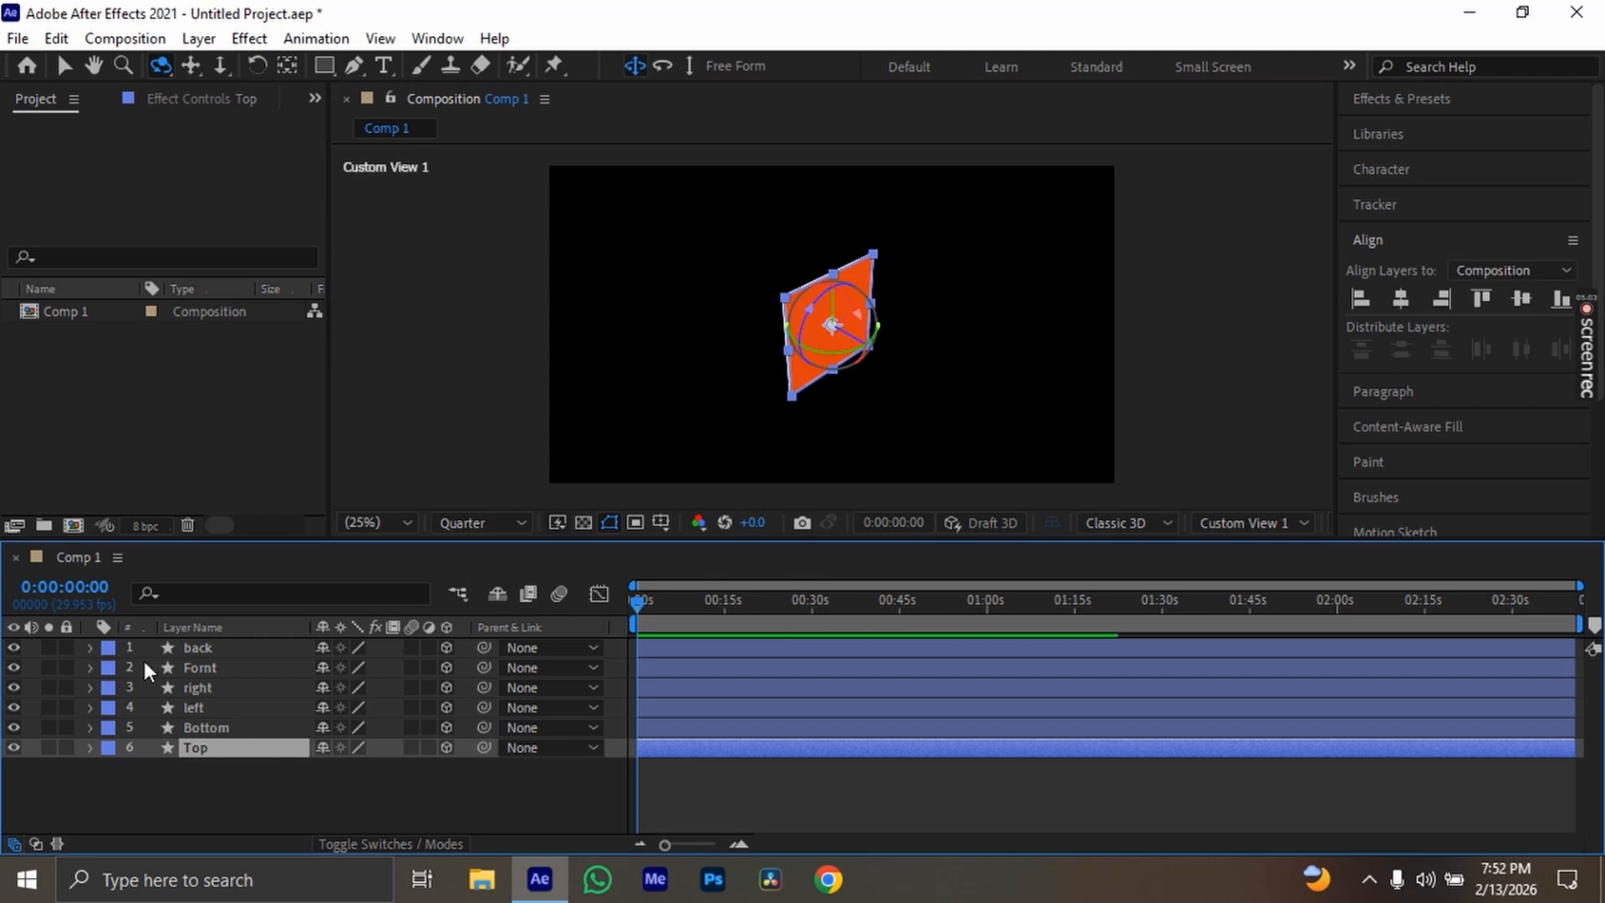
pyautogui.click(1247, 523)
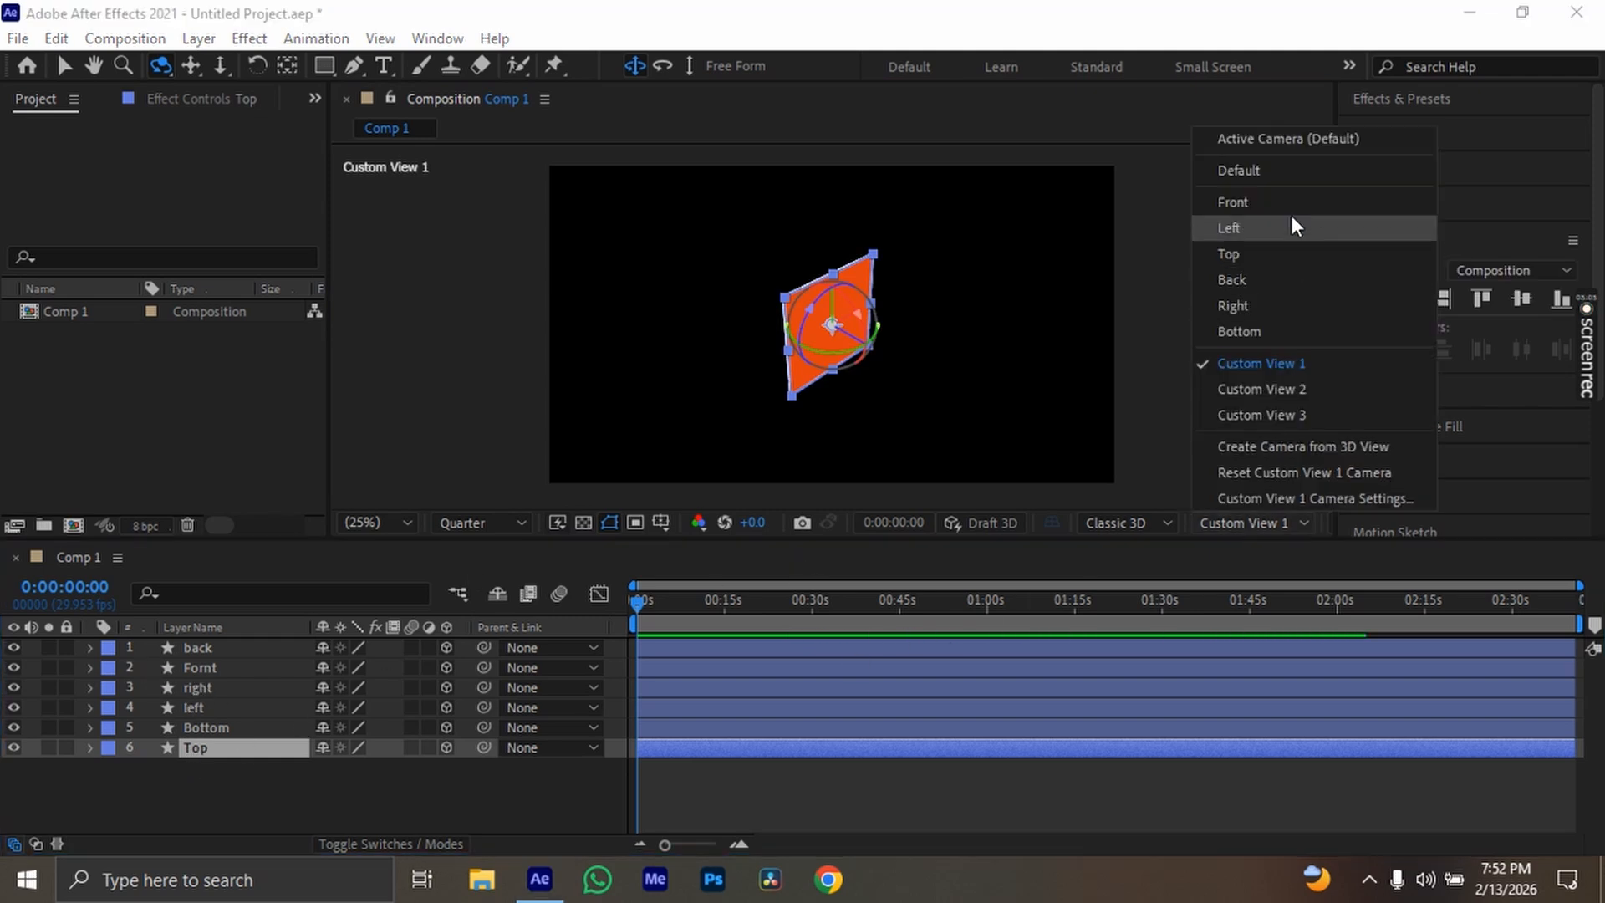
pyautogui.click(1293, 203)
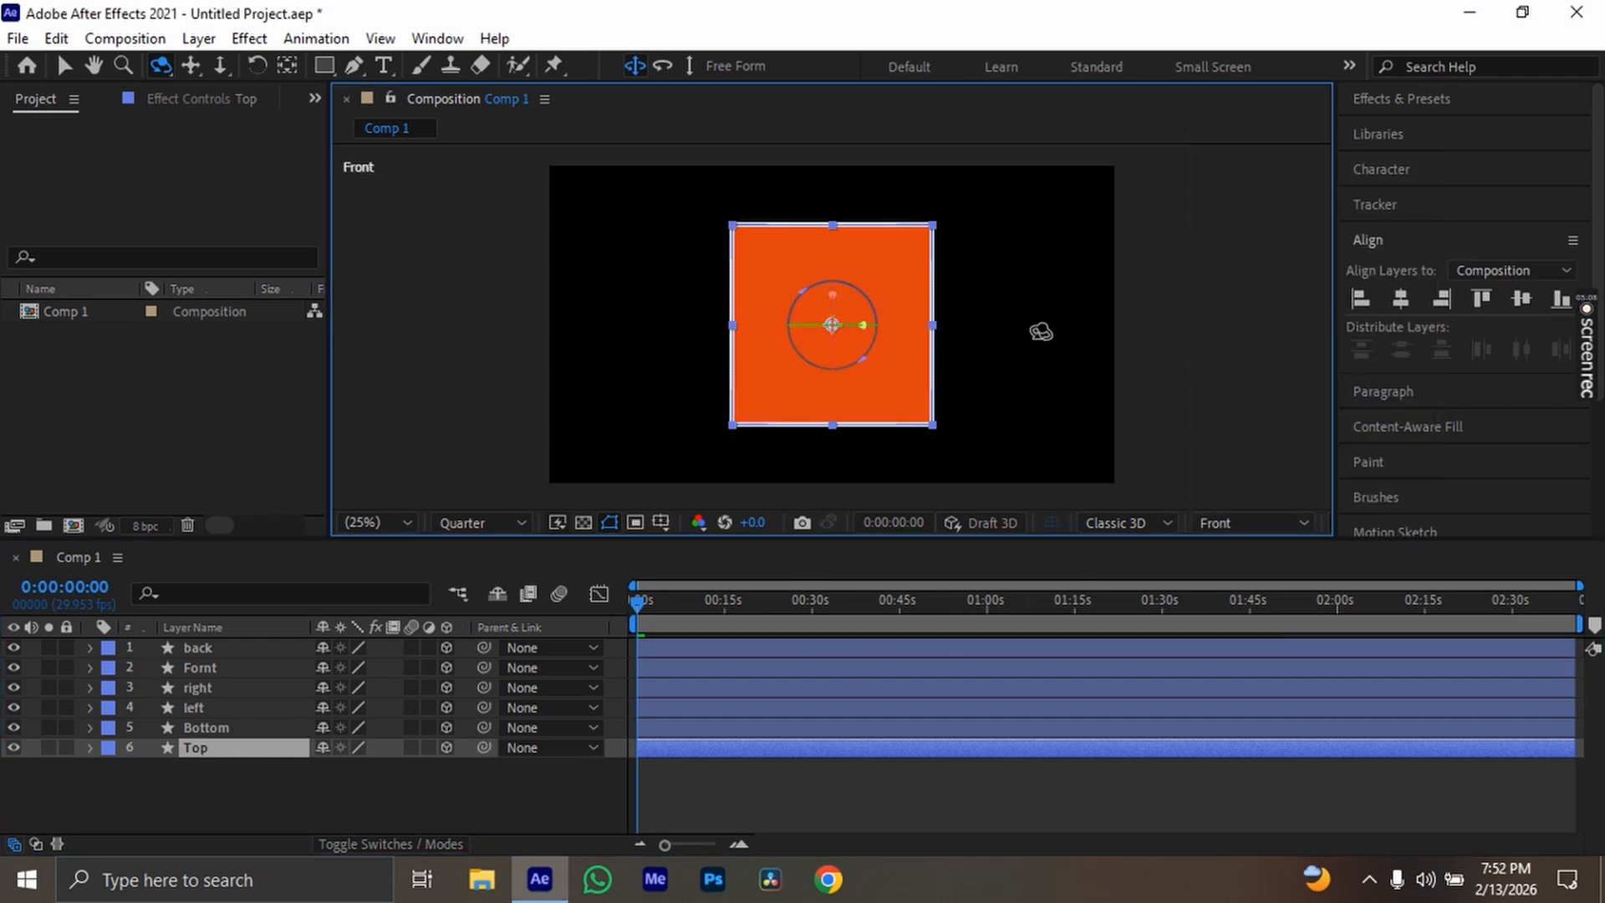
pyautogui.click(1224, 521)
pyautogui.click(1250, 252)
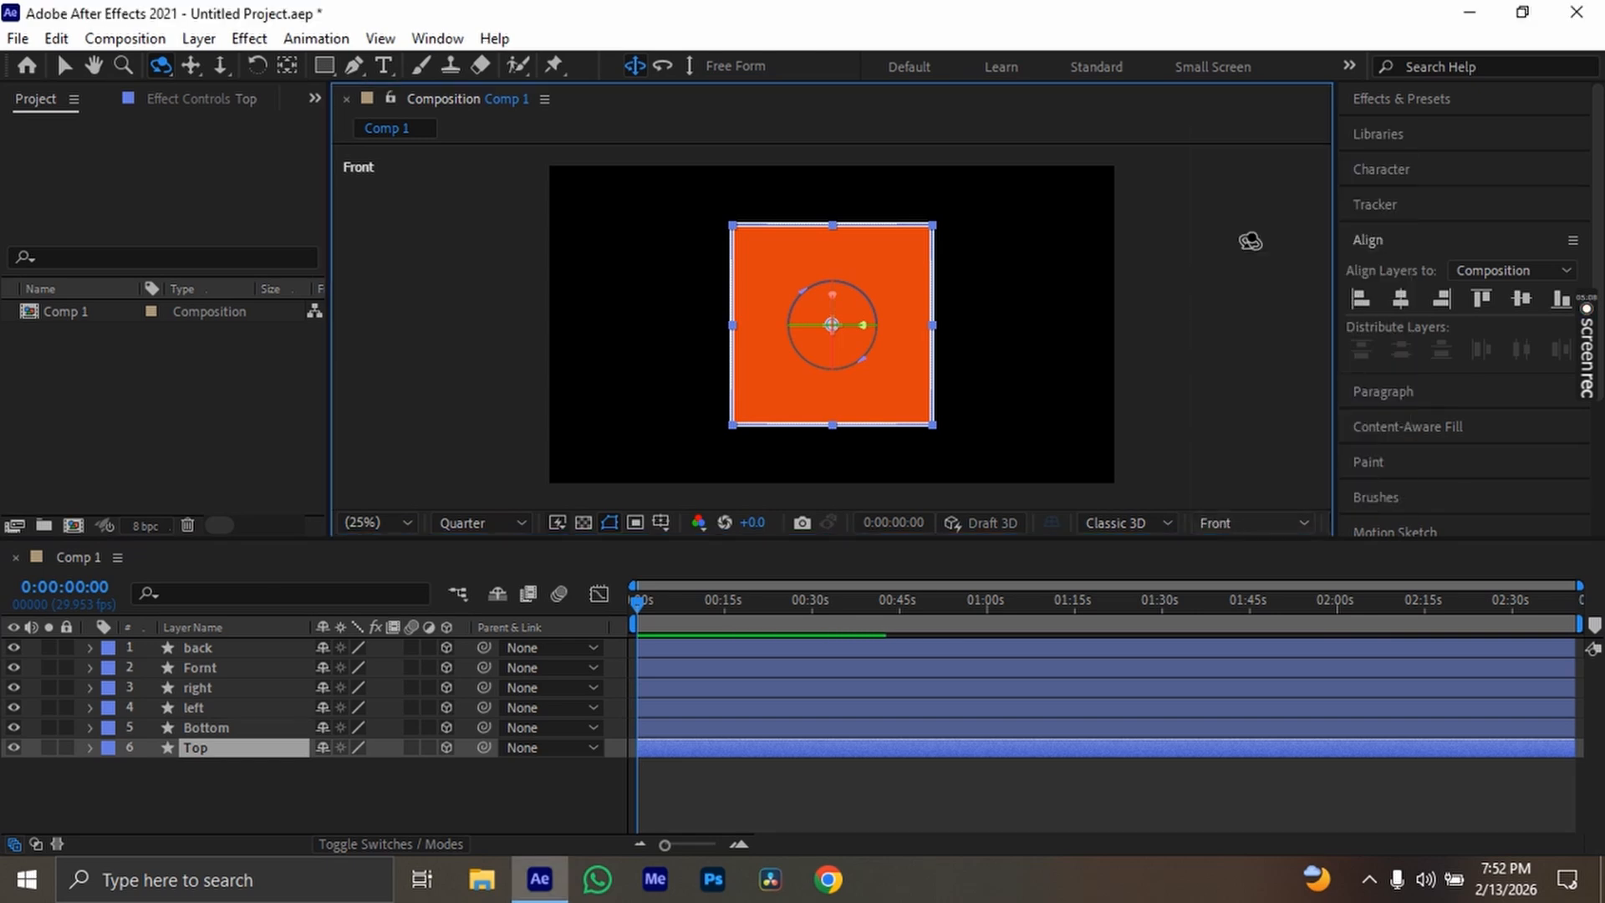
pyautogui.click(1262, 520)
pyautogui.click(1262, 230)
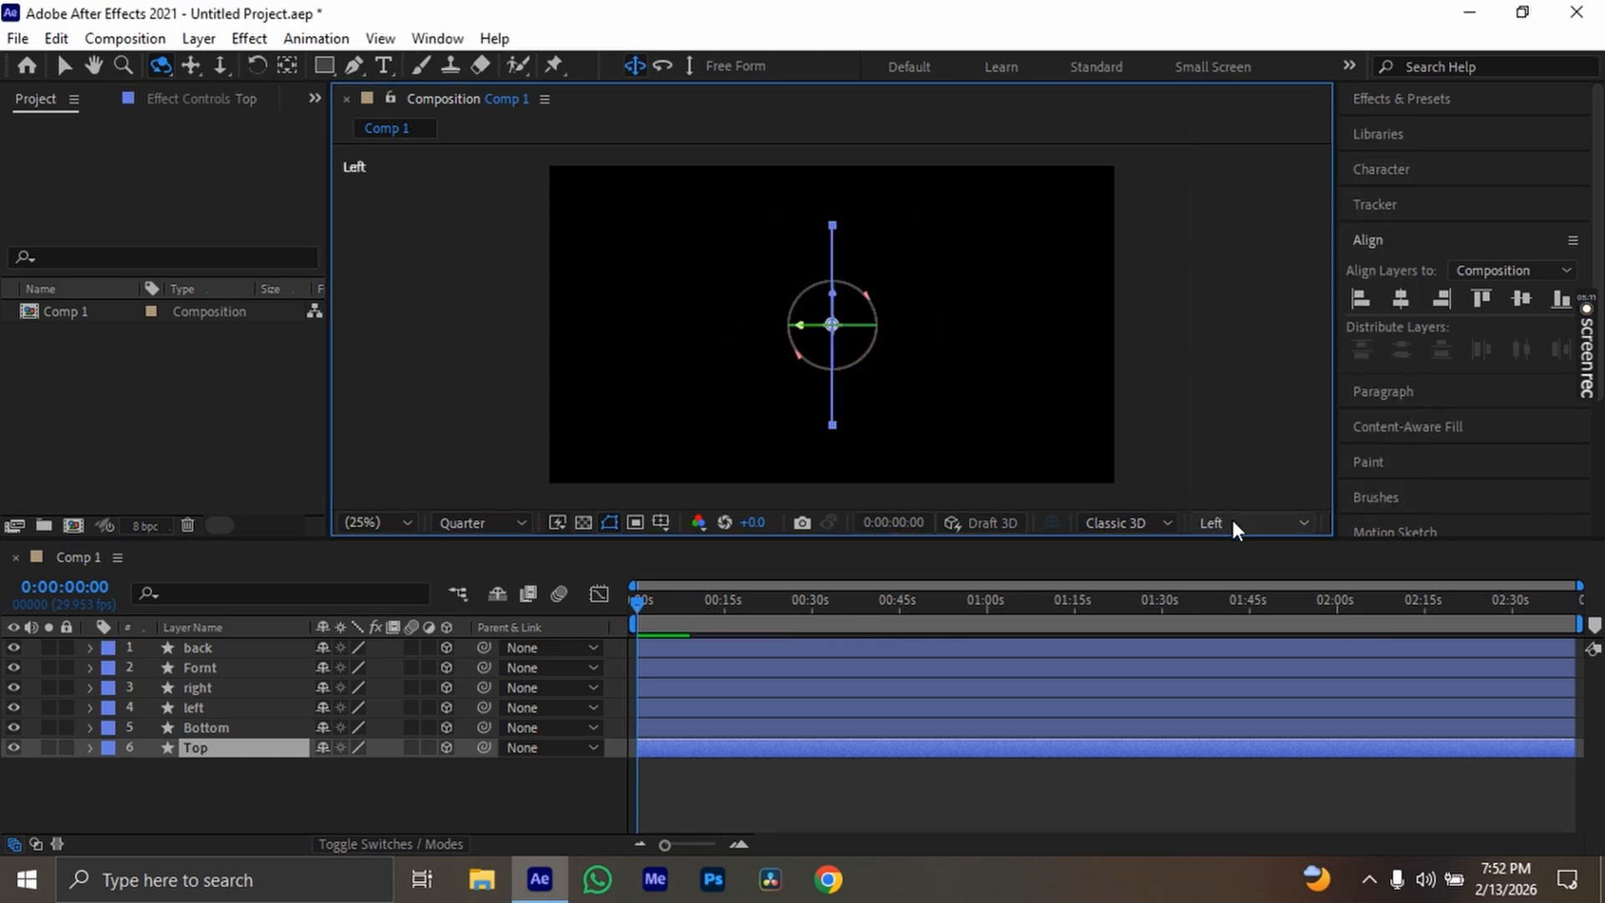
pyautogui.click(1232, 520)
pyautogui.click(1237, 234)
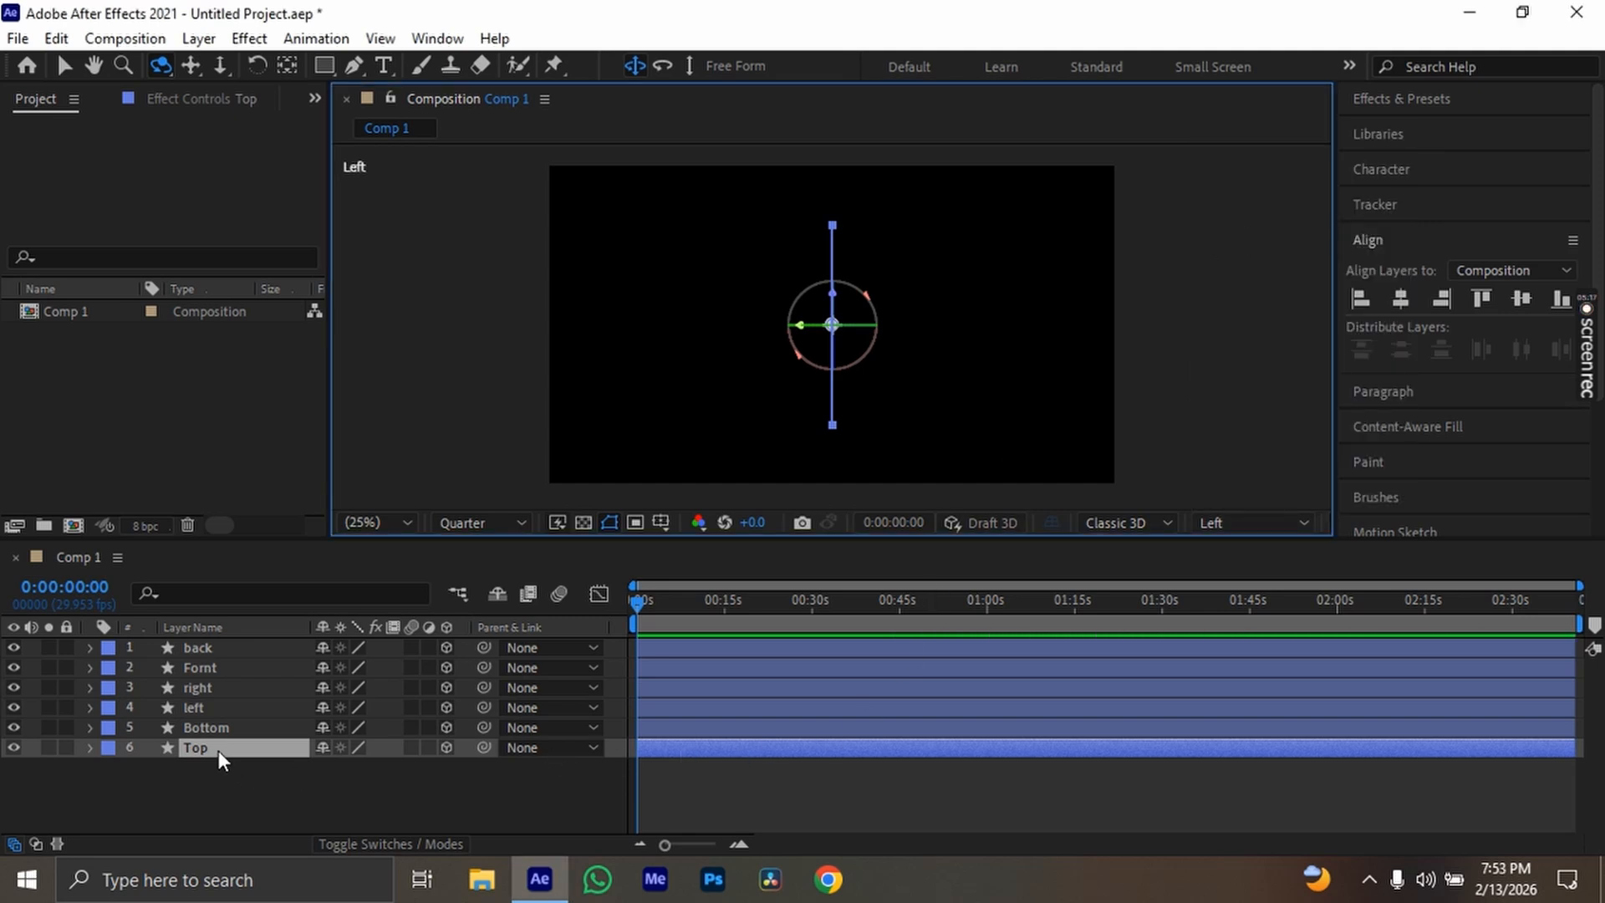
# Set the right layer's Z position to about 357, leaving its X and Y position at 960 and 540
pyautogui.click(240, 686)
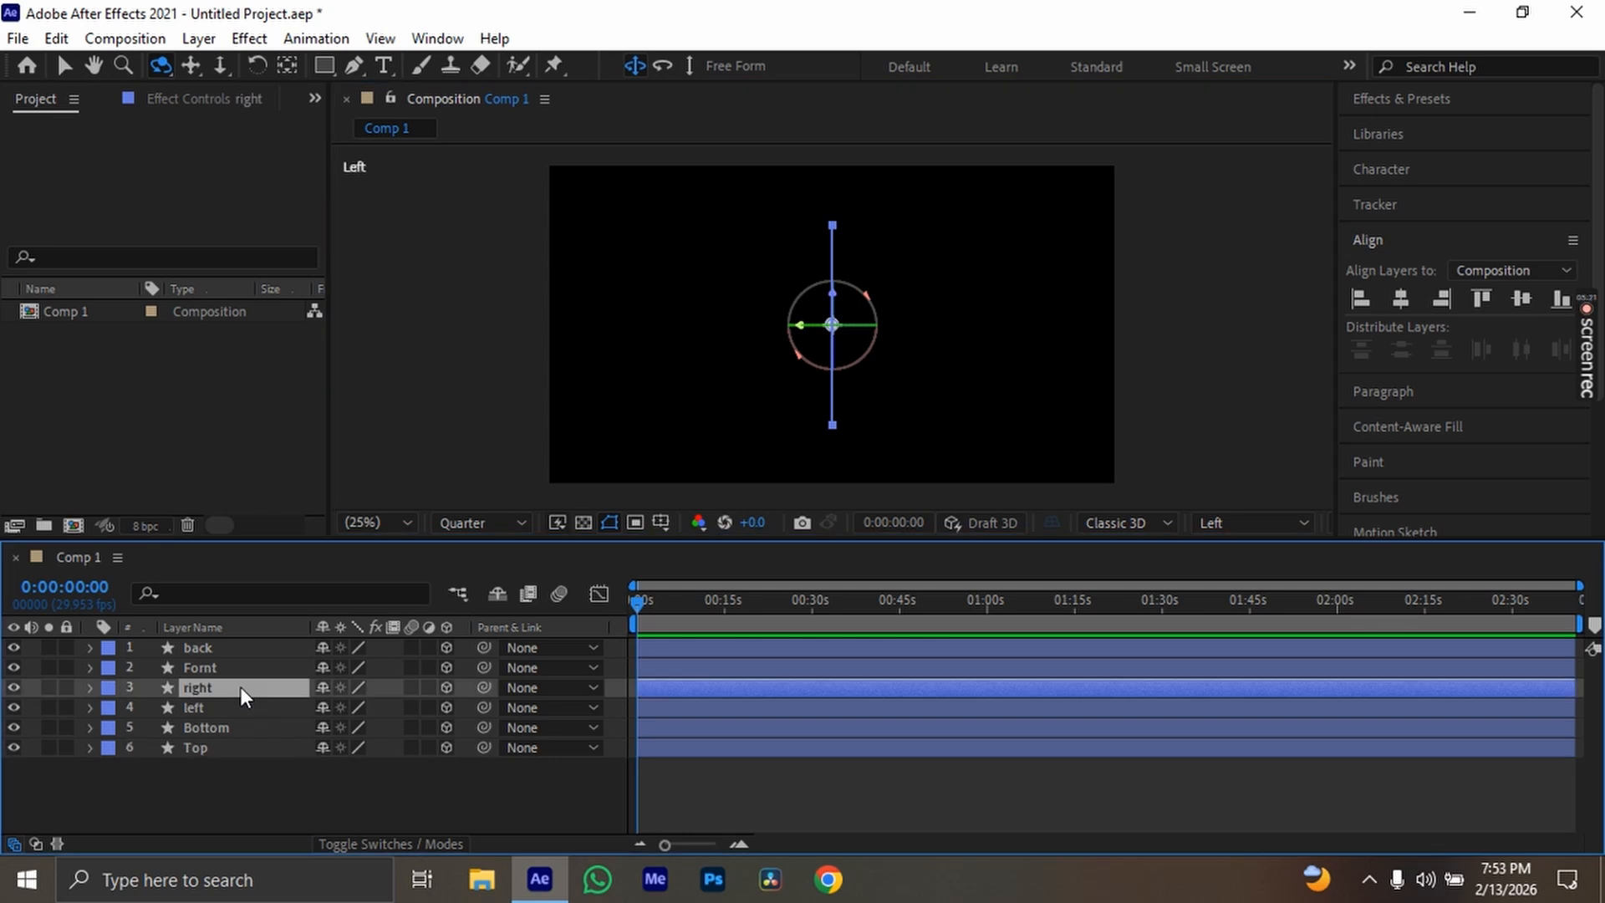
pyautogui.press('p')
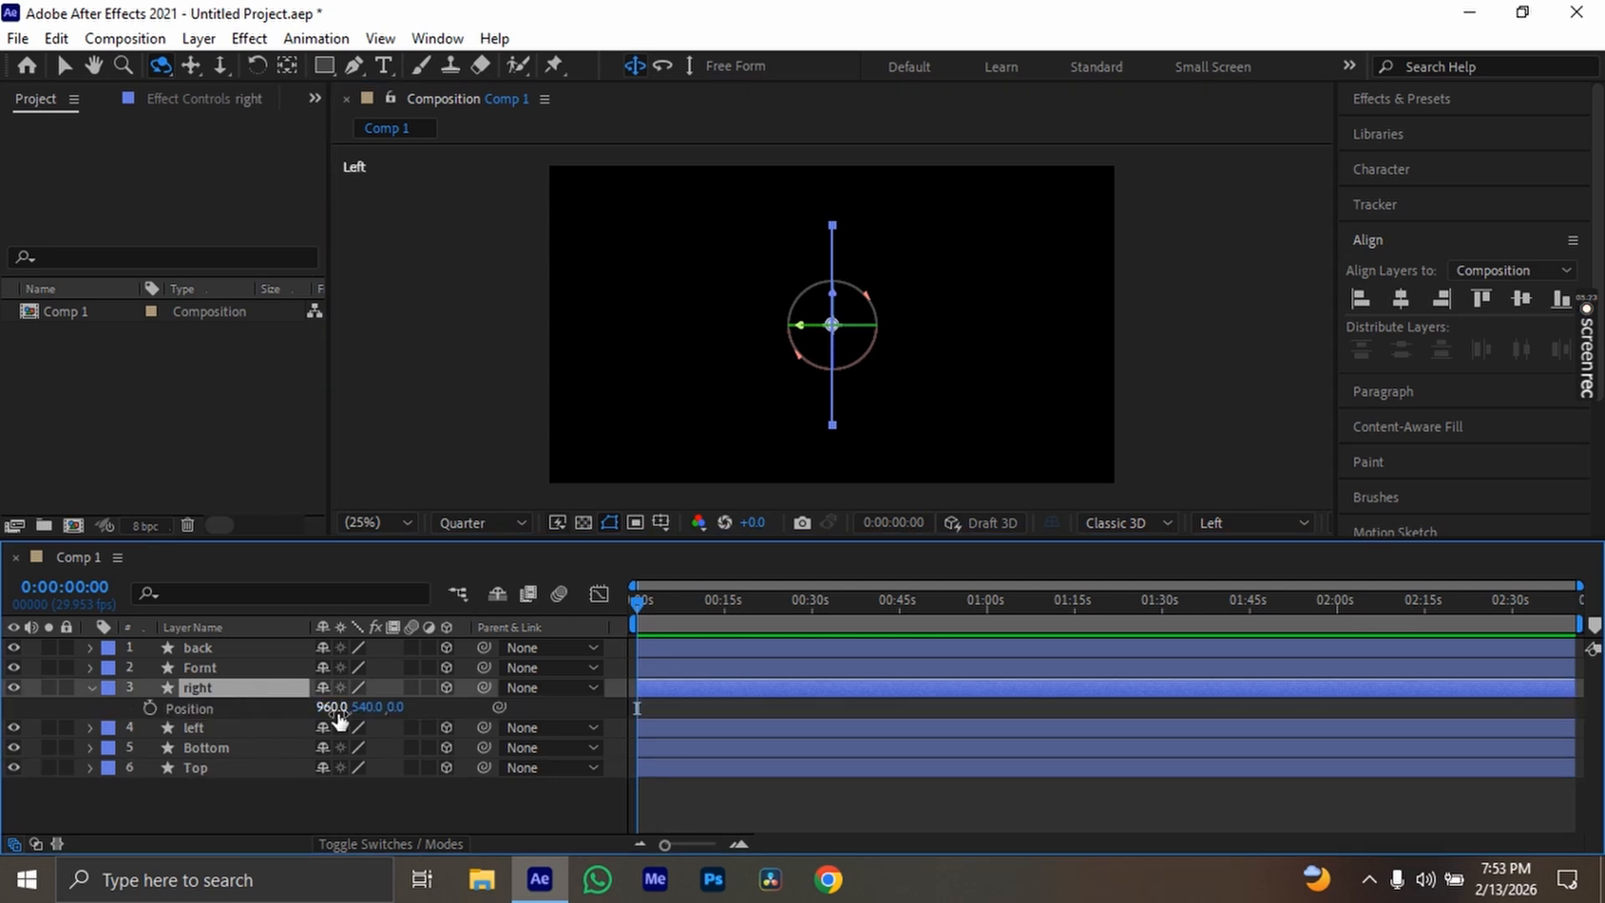
pyautogui.moveTo(339, 713); pyautogui.dragTo(181, 708)
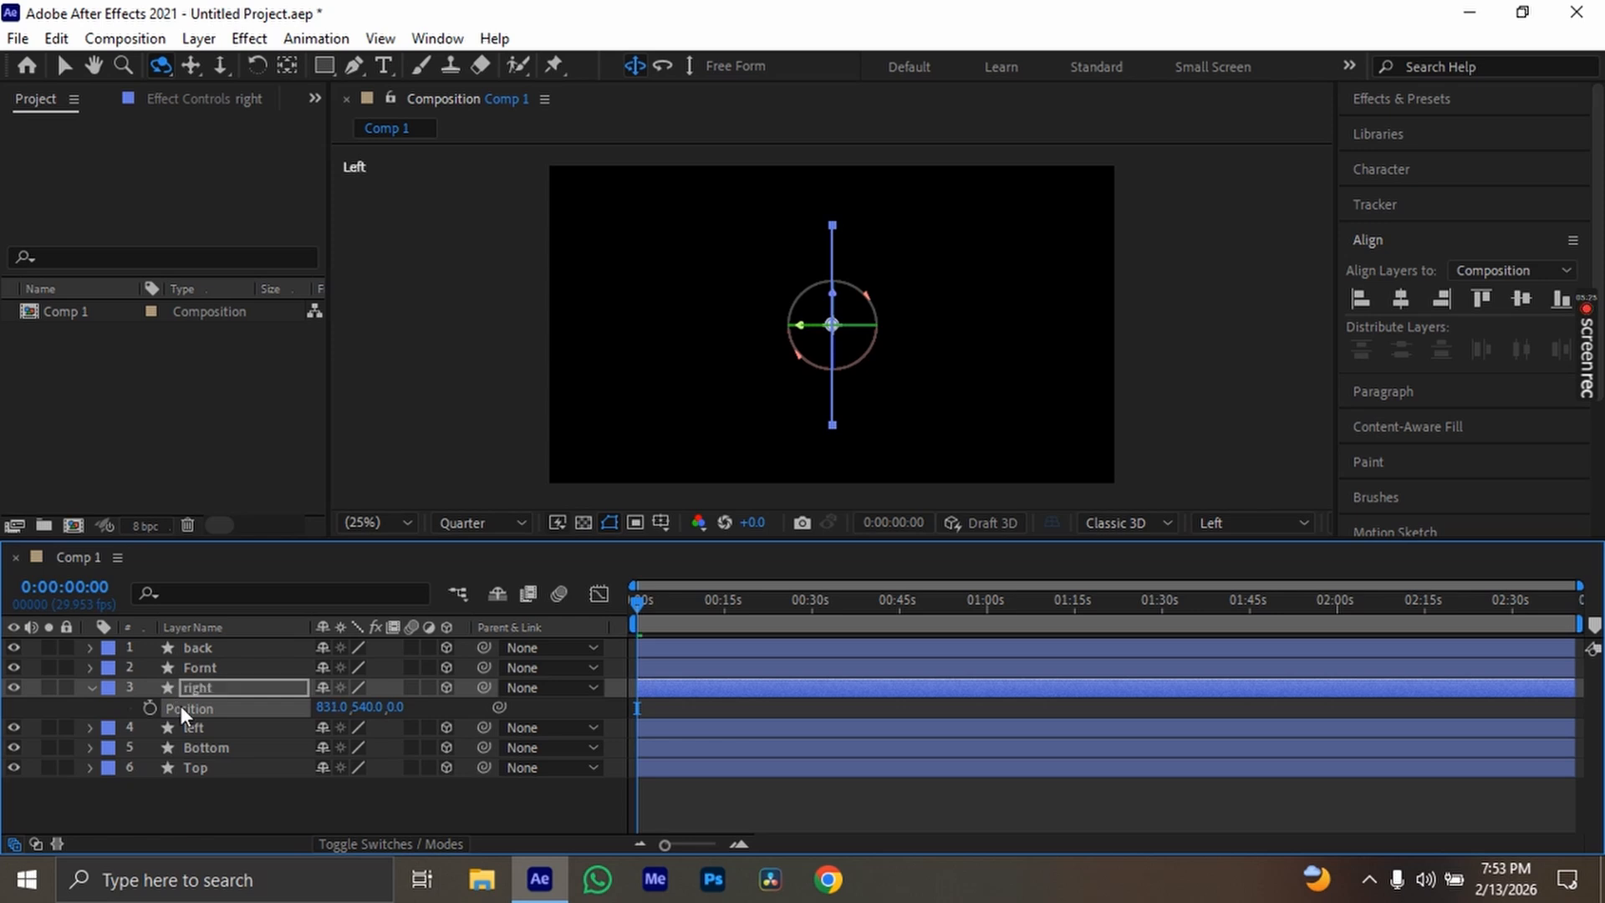
pyautogui.hotkey('ctrl', 'z')
pyautogui.moveTo(360, 709); pyautogui.dragTo(172, 703)
pyautogui.hotkey('ctrl', 'z')
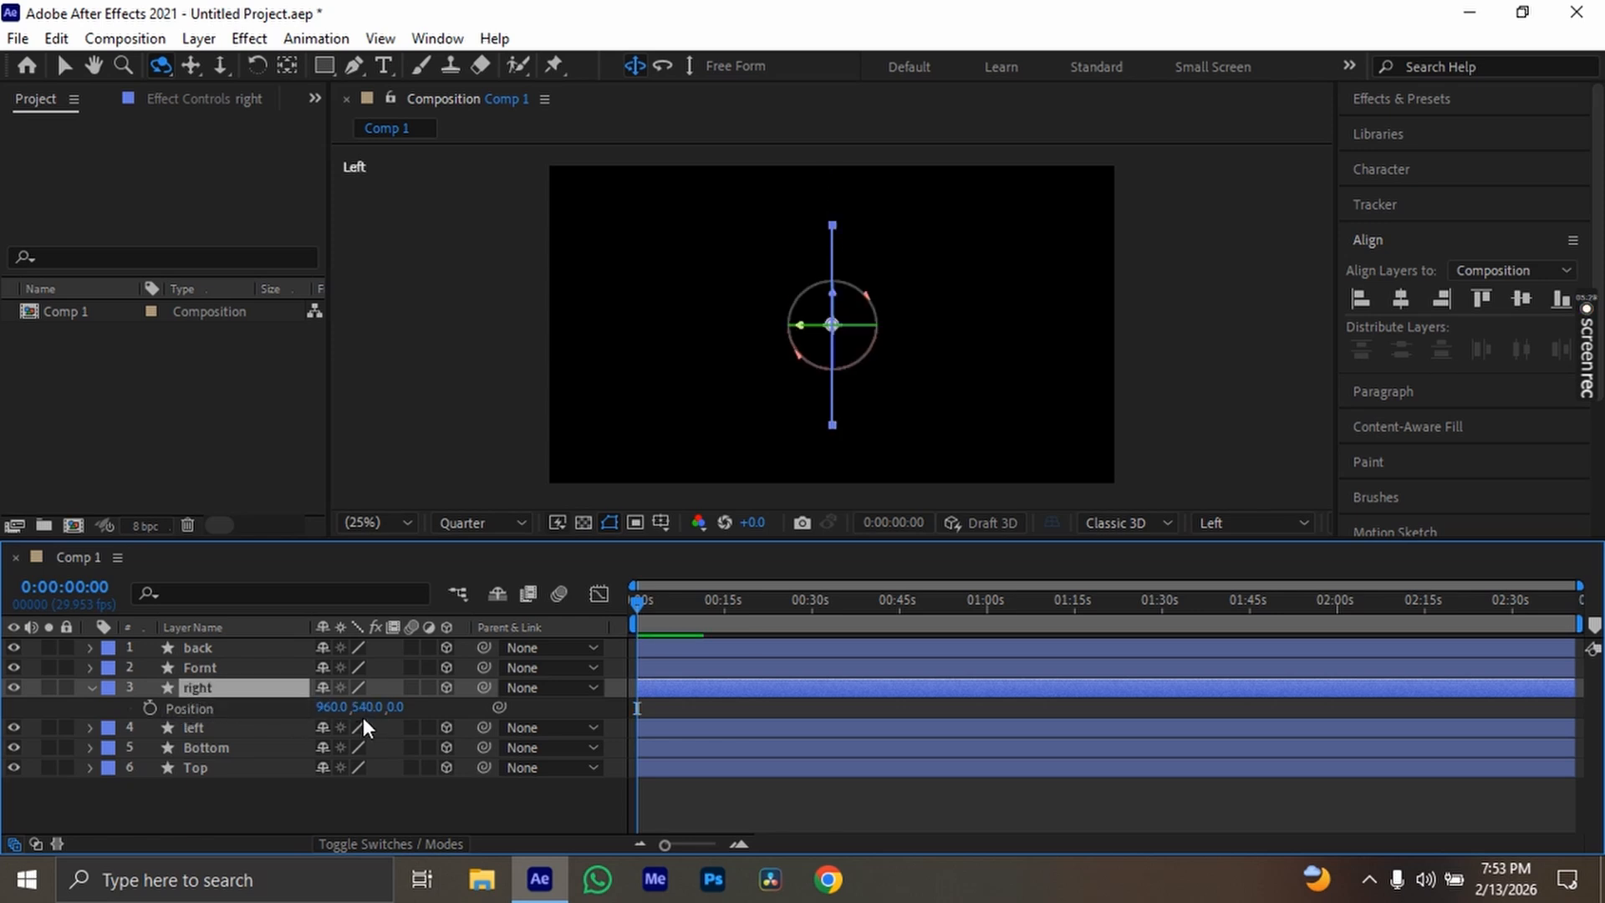
pyautogui.moveTo(395, 708); pyautogui.dragTo(811, 705)
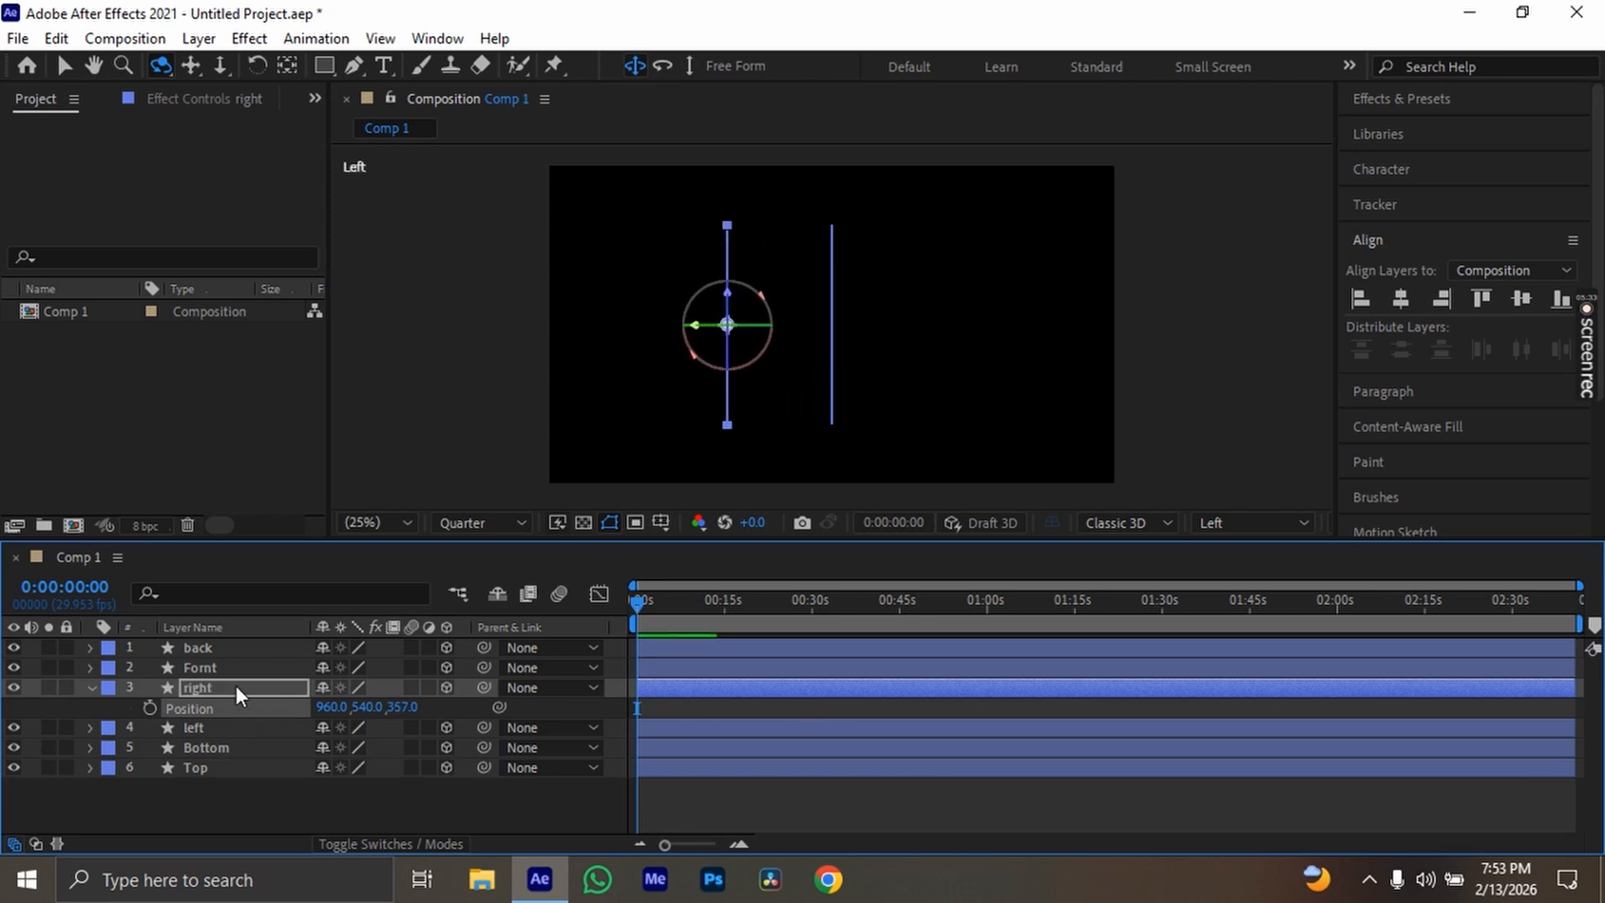
# Move the left layer the opposite way along Z to about -293 and collapse the right and left layers' properties
pyautogui.click(228, 722)
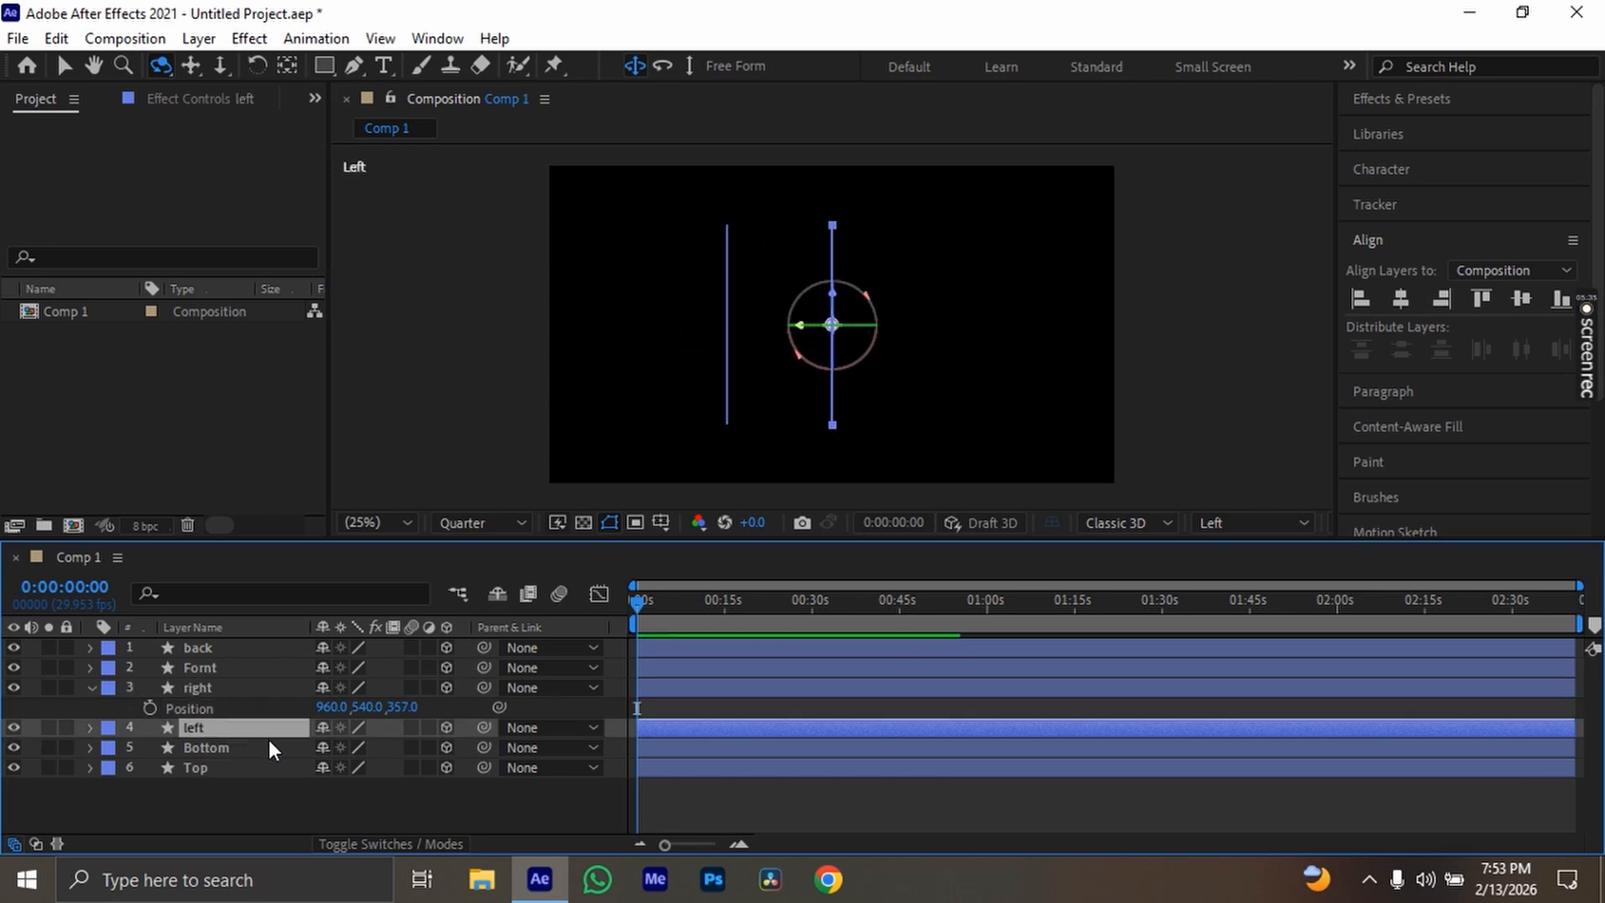
pyautogui.press('p')
pyautogui.moveTo(395, 747); pyautogui.dragTo(47, 740)
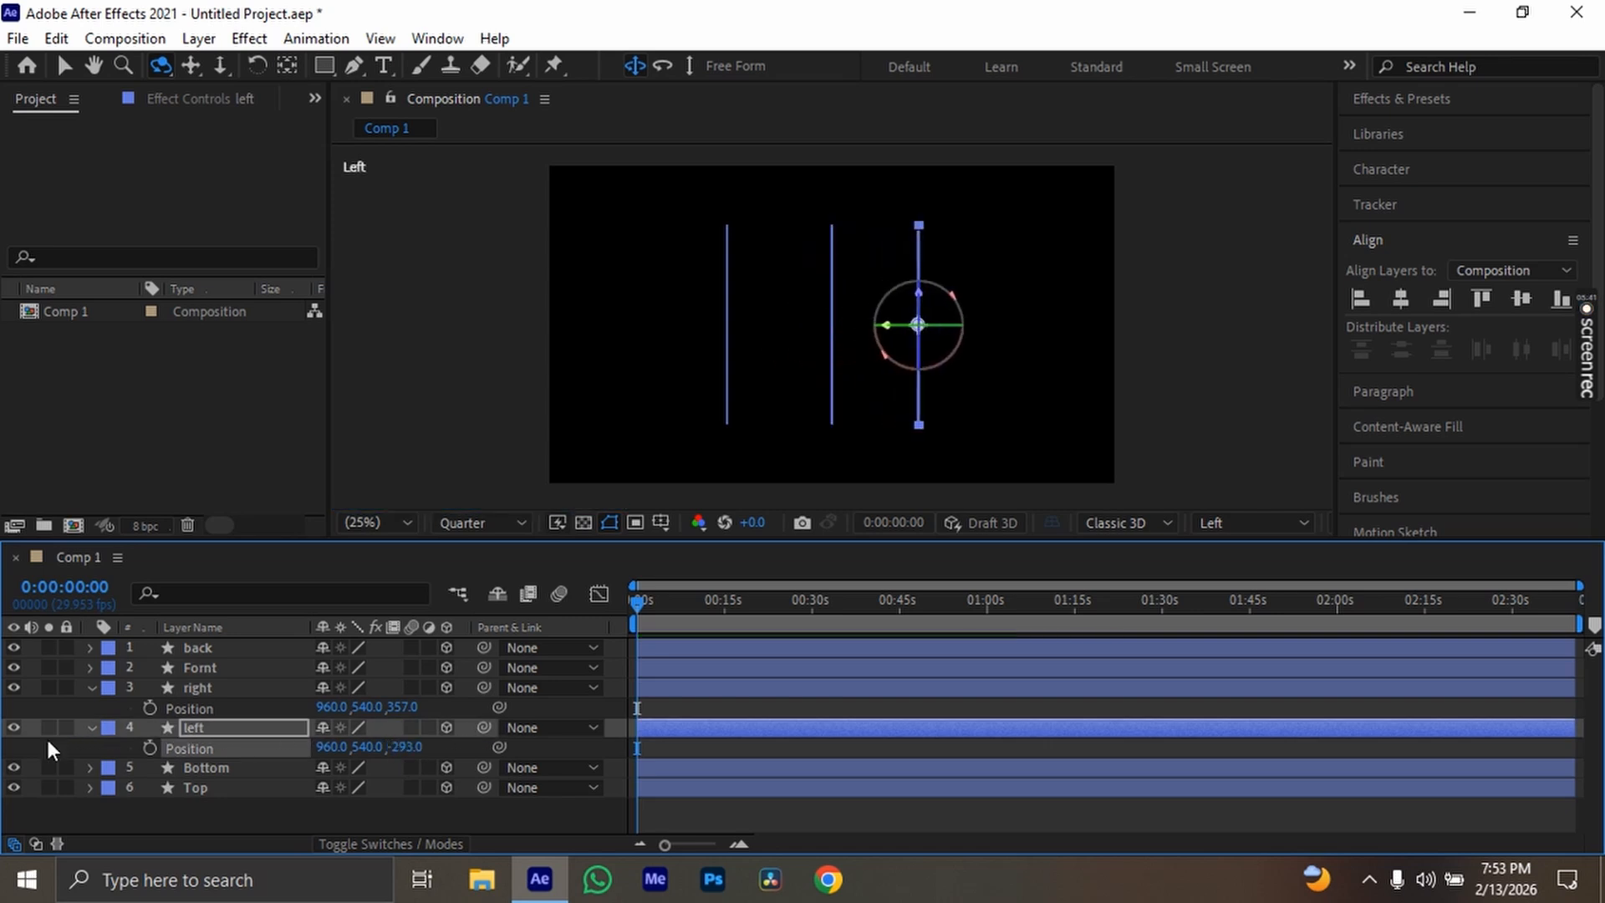
pyautogui.click(90, 687)
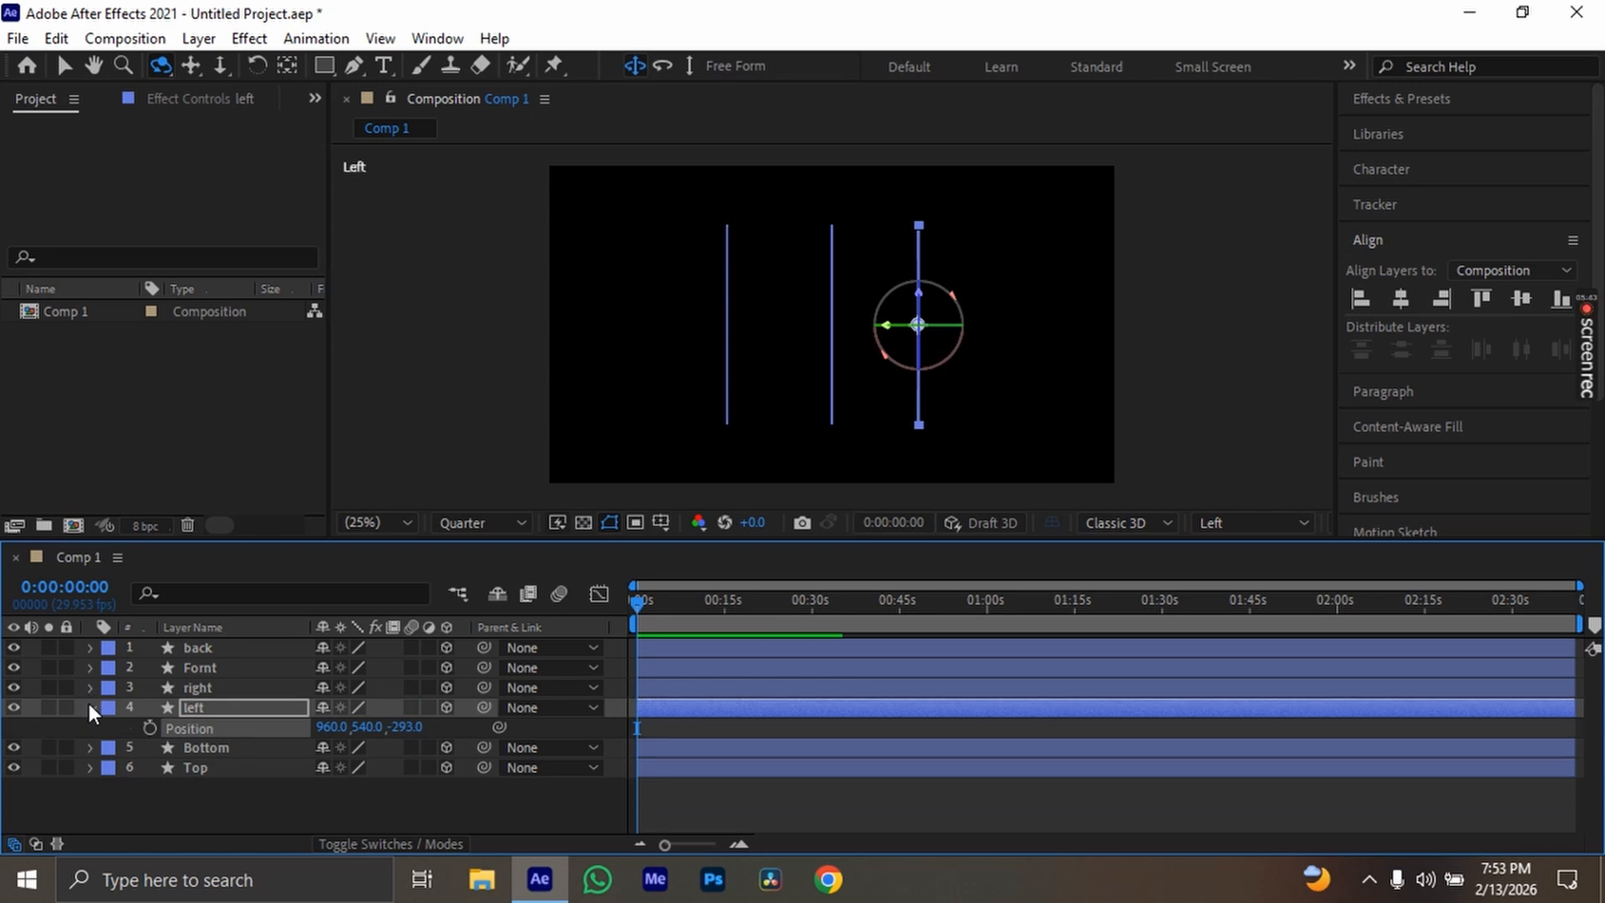
pyautogui.click(91, 707)
pyautogui.click(232, 687)
pyautogui.click(224, 668)
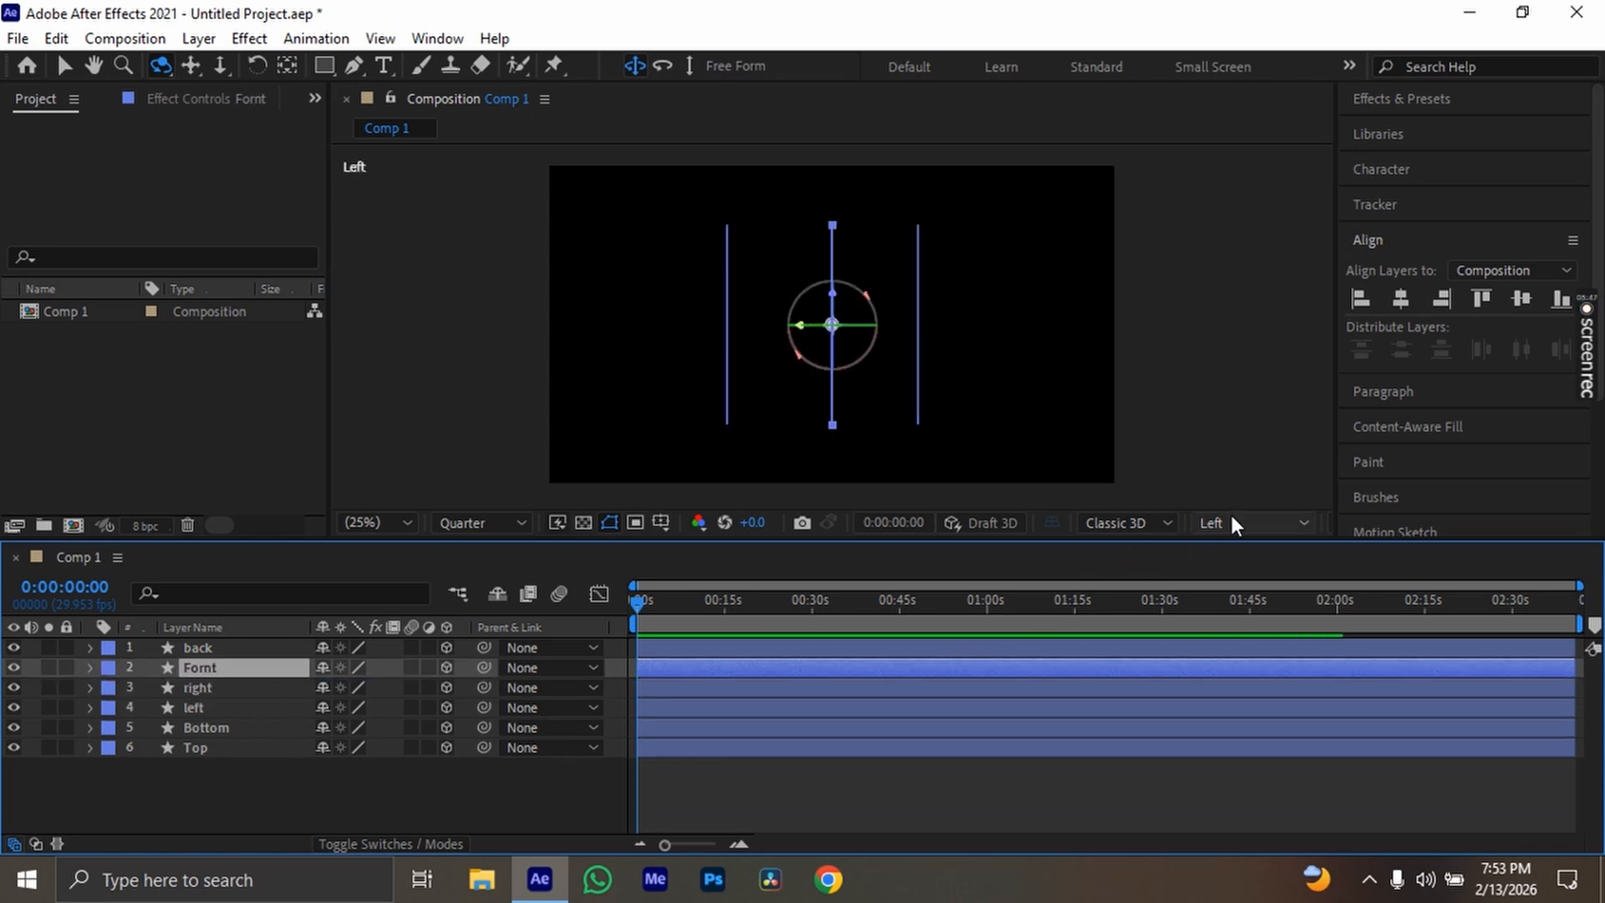
pyautogui.scroll(3, 865, 420)
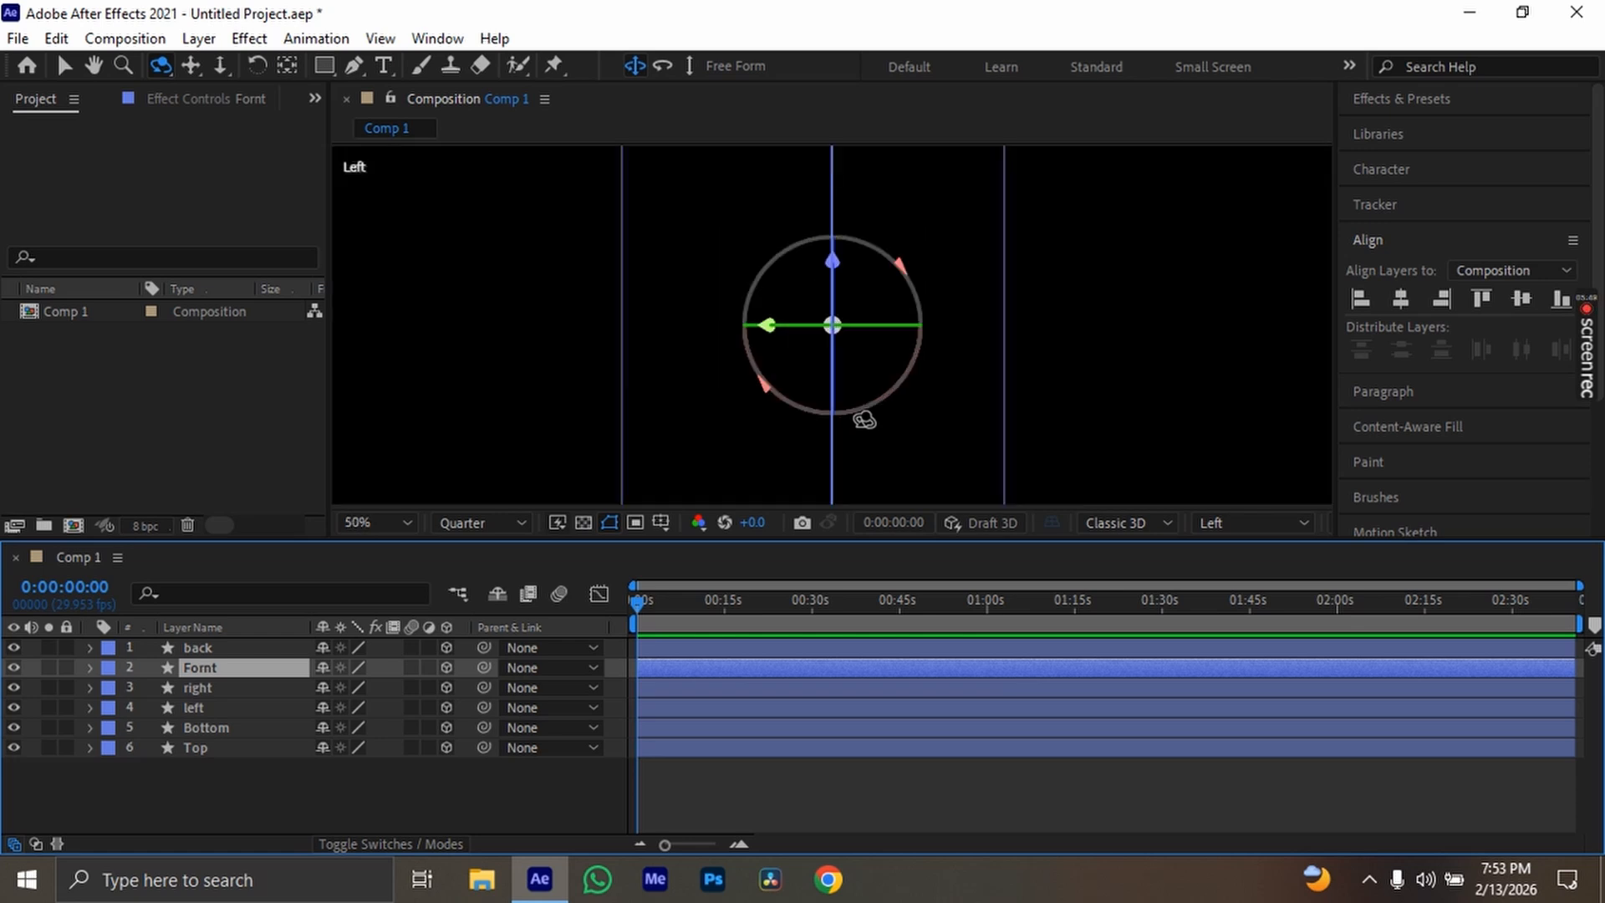
pyautogui.scroll(-3, 961, 380)
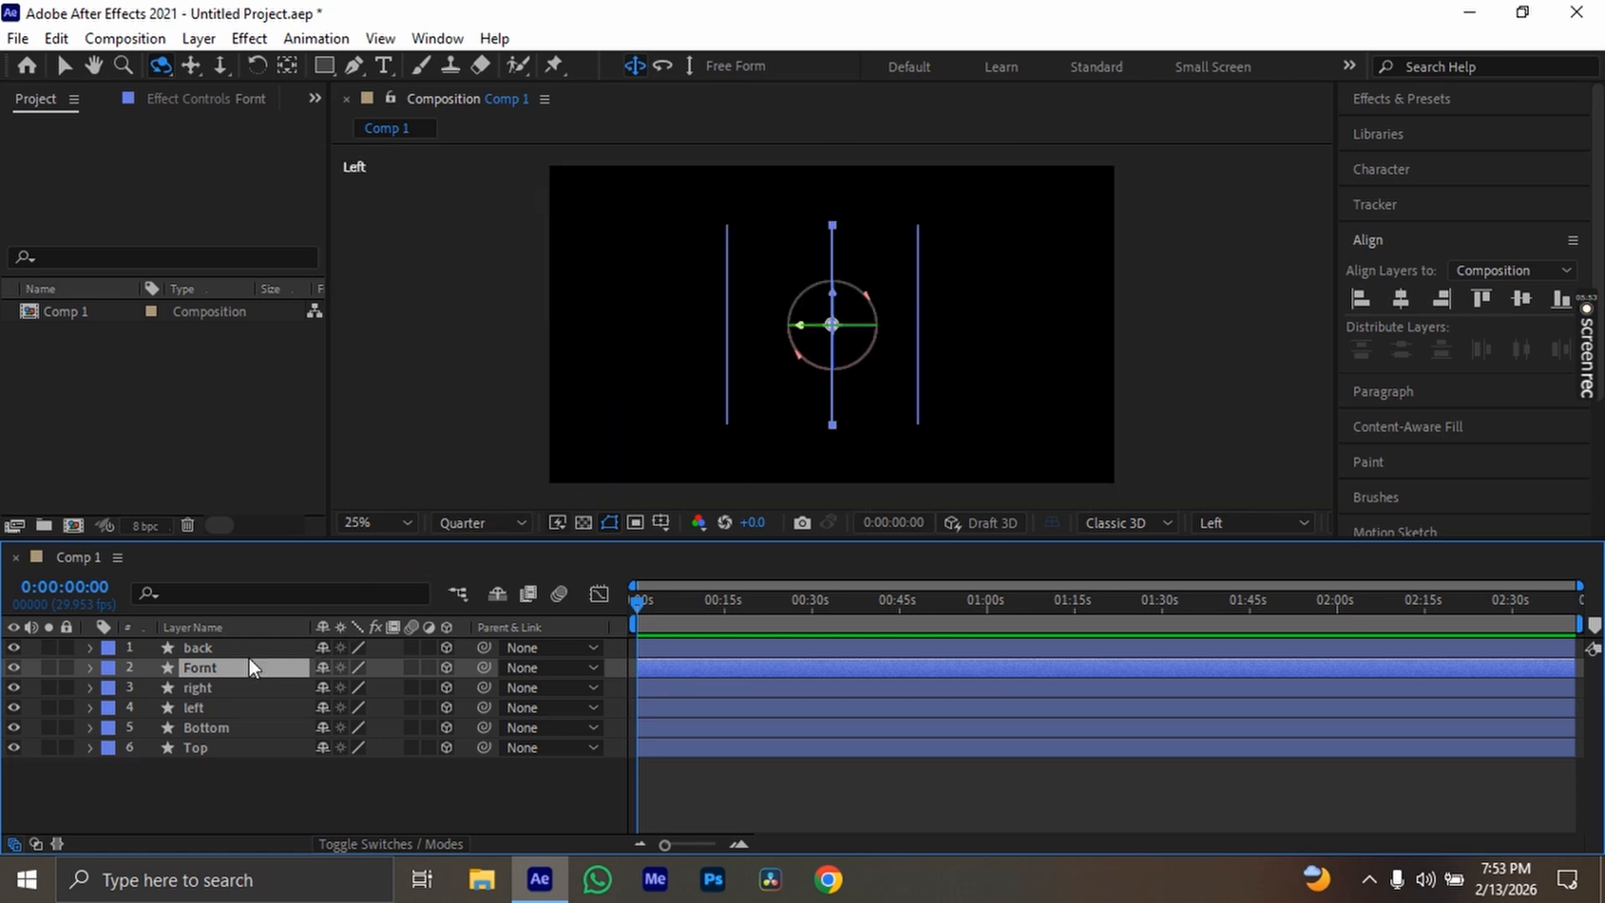
pyautogui.click(243, 690)
pyautogui.click(242, 720)
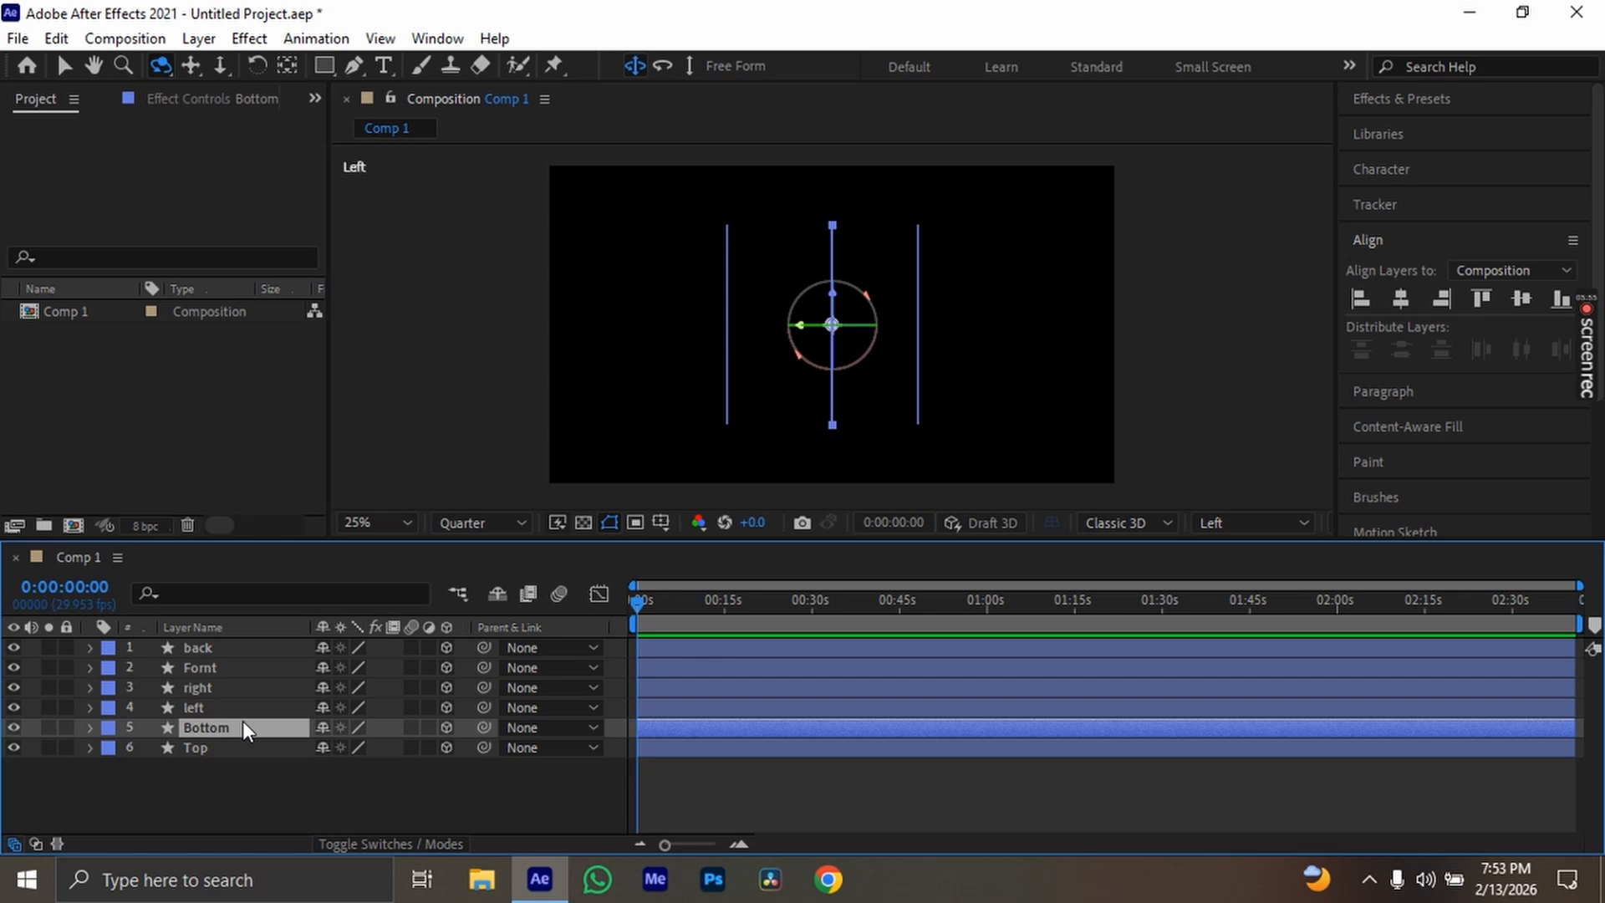
# Set the back layer's X orientation to 90° and collapse its rotation properties
pyautogui.click(250, 655)
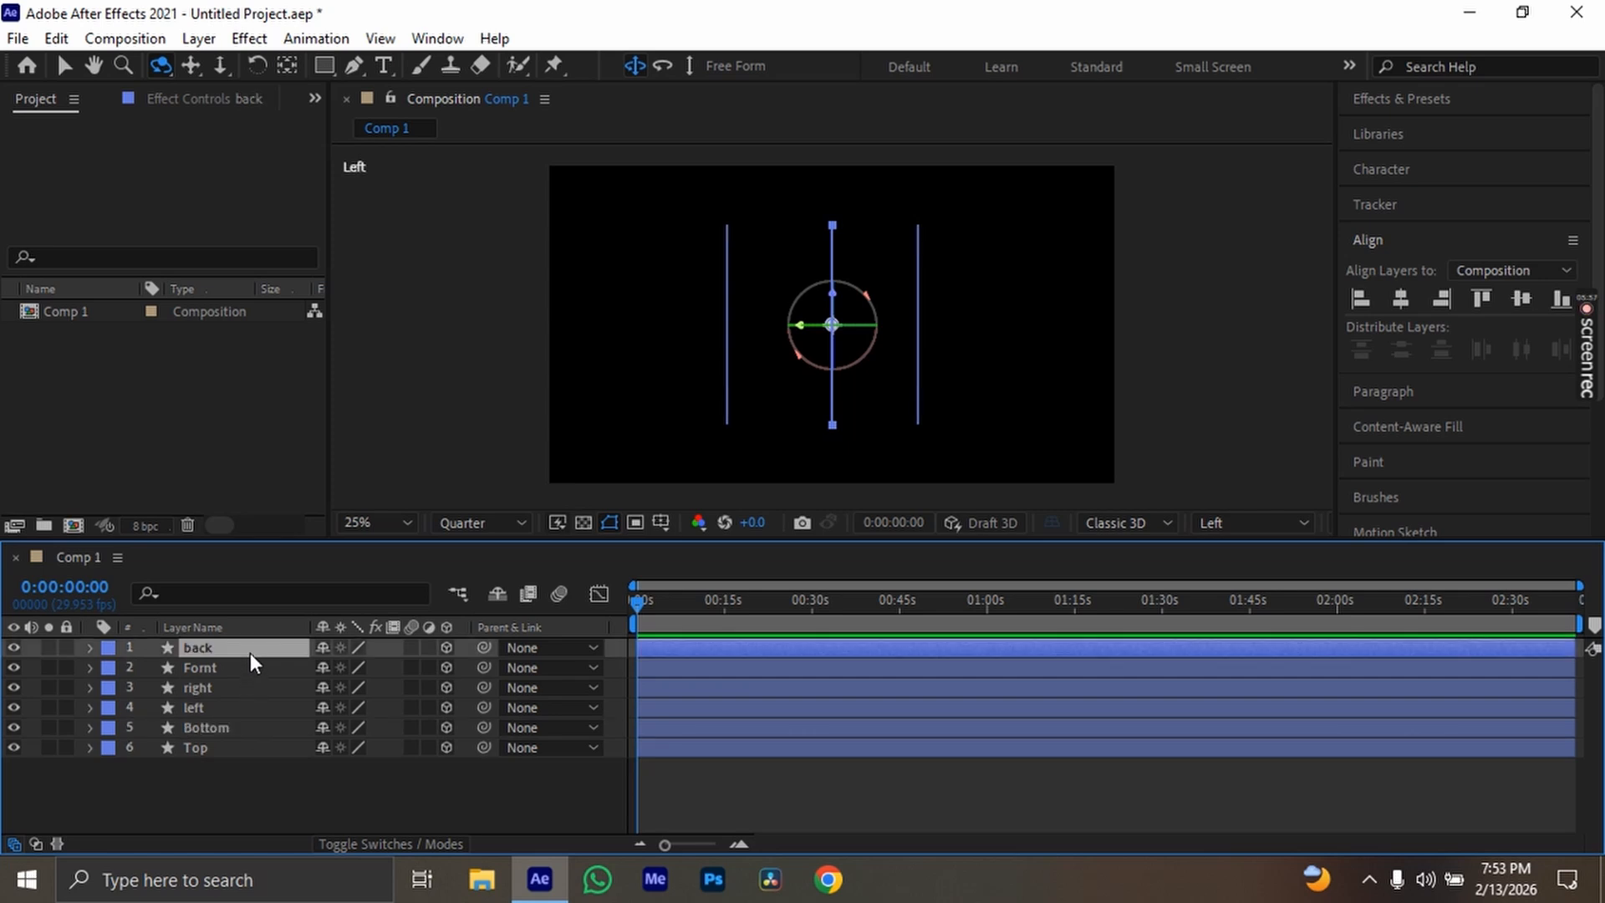
pyautogui.press('r')
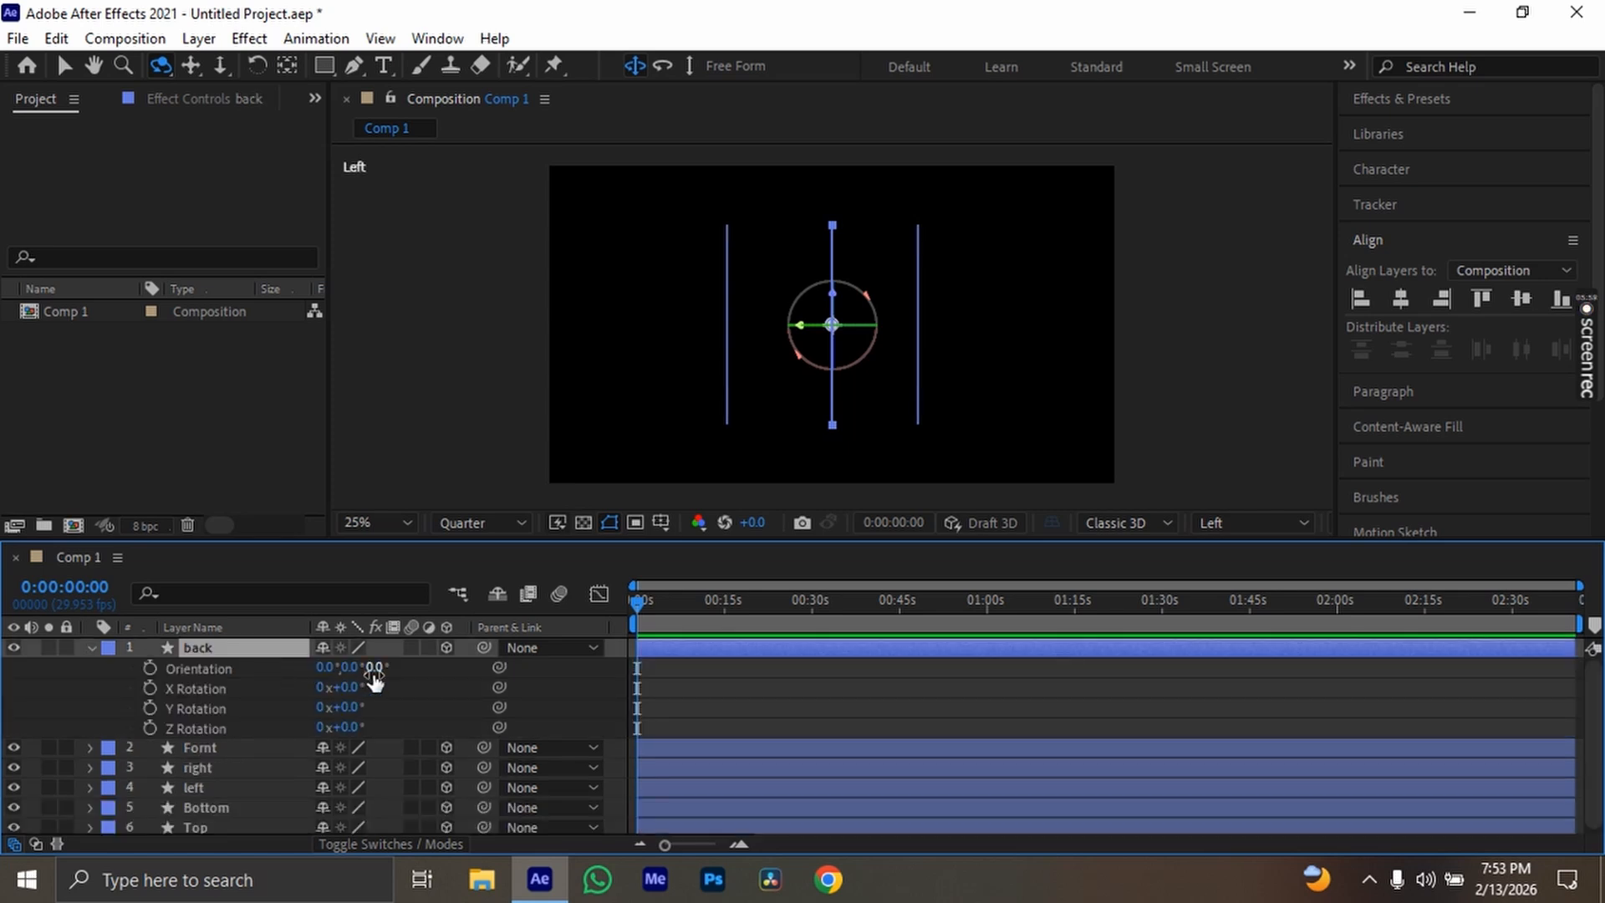
pyautogui.moveTo(376, 669)
pyautogui.mouseDown()
pyautogui.moveTo(422, 670)
pyautogui.moveTo(338, 669)
pyautogui.moveTo(355, 671)
pyautogui.mouseUp()
pyautogui.hotkey('ctrl', 'z')
pyautogui.hotkey('ctrl', 'z')
pyautogui.hotkey('ctrl', 'z')
pyautogui.click(326, 666)
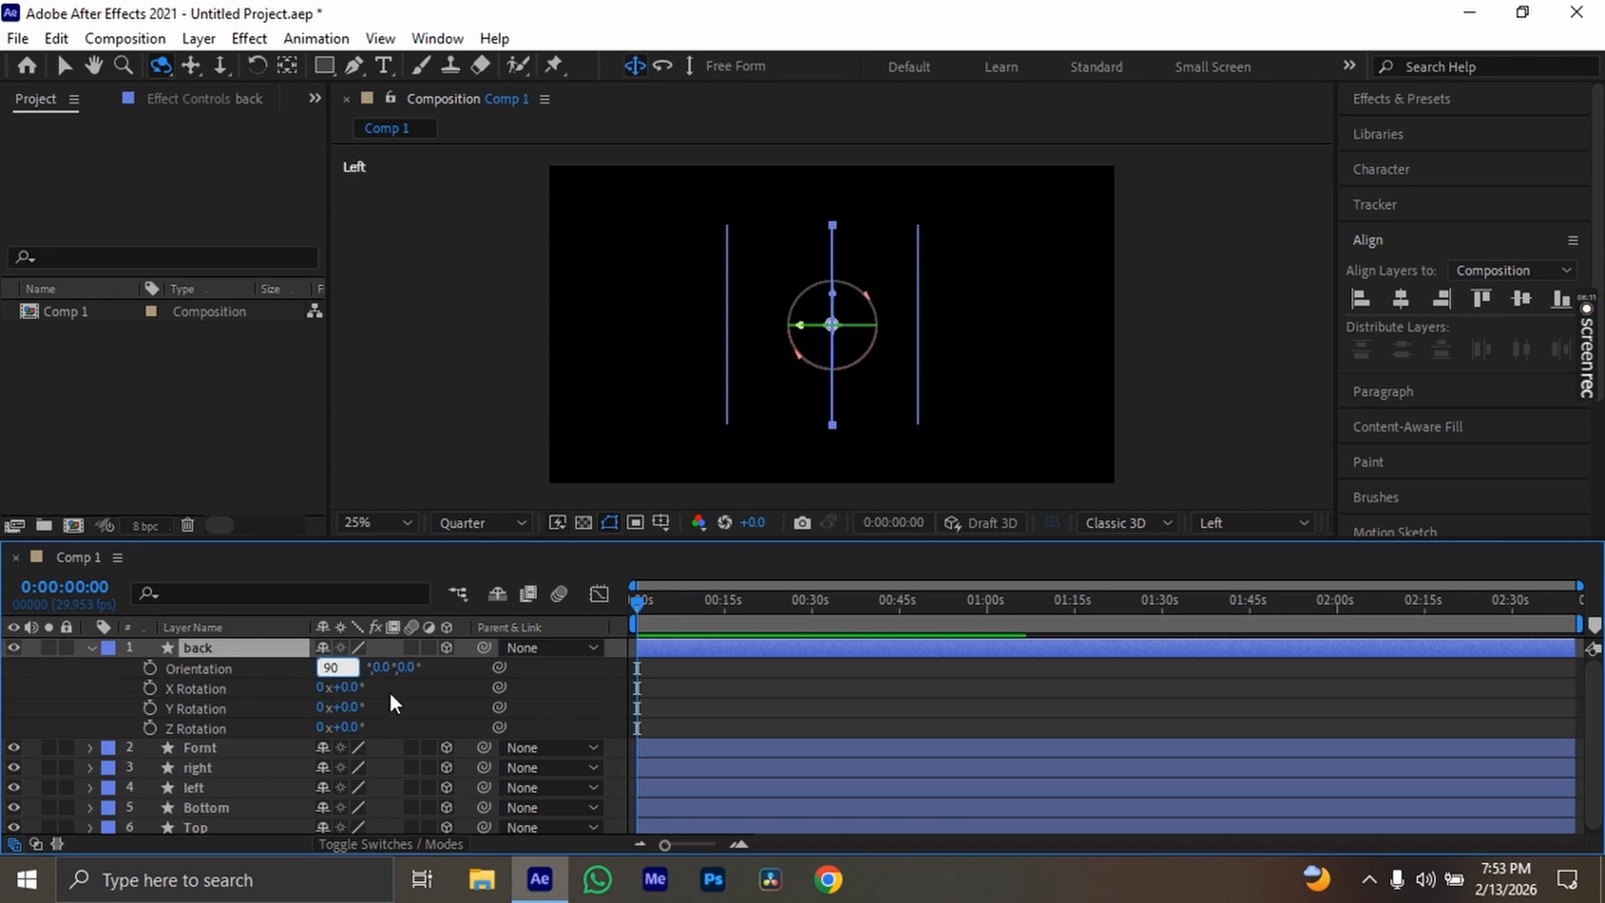
pyautogui.press('Return')
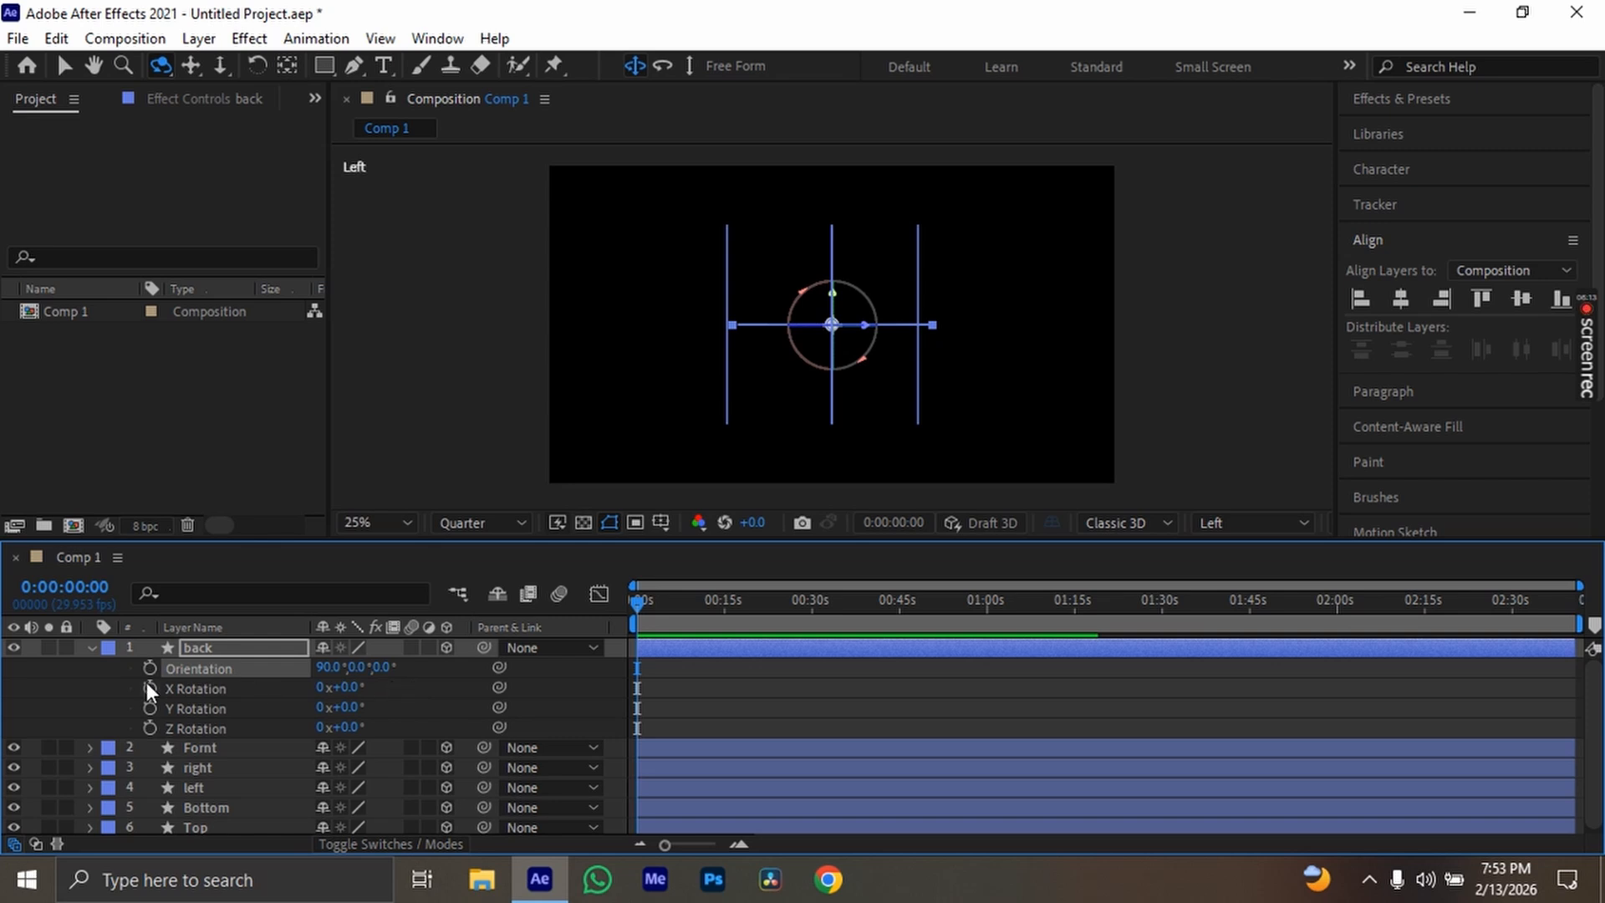
pyautogui.click(92, 647)
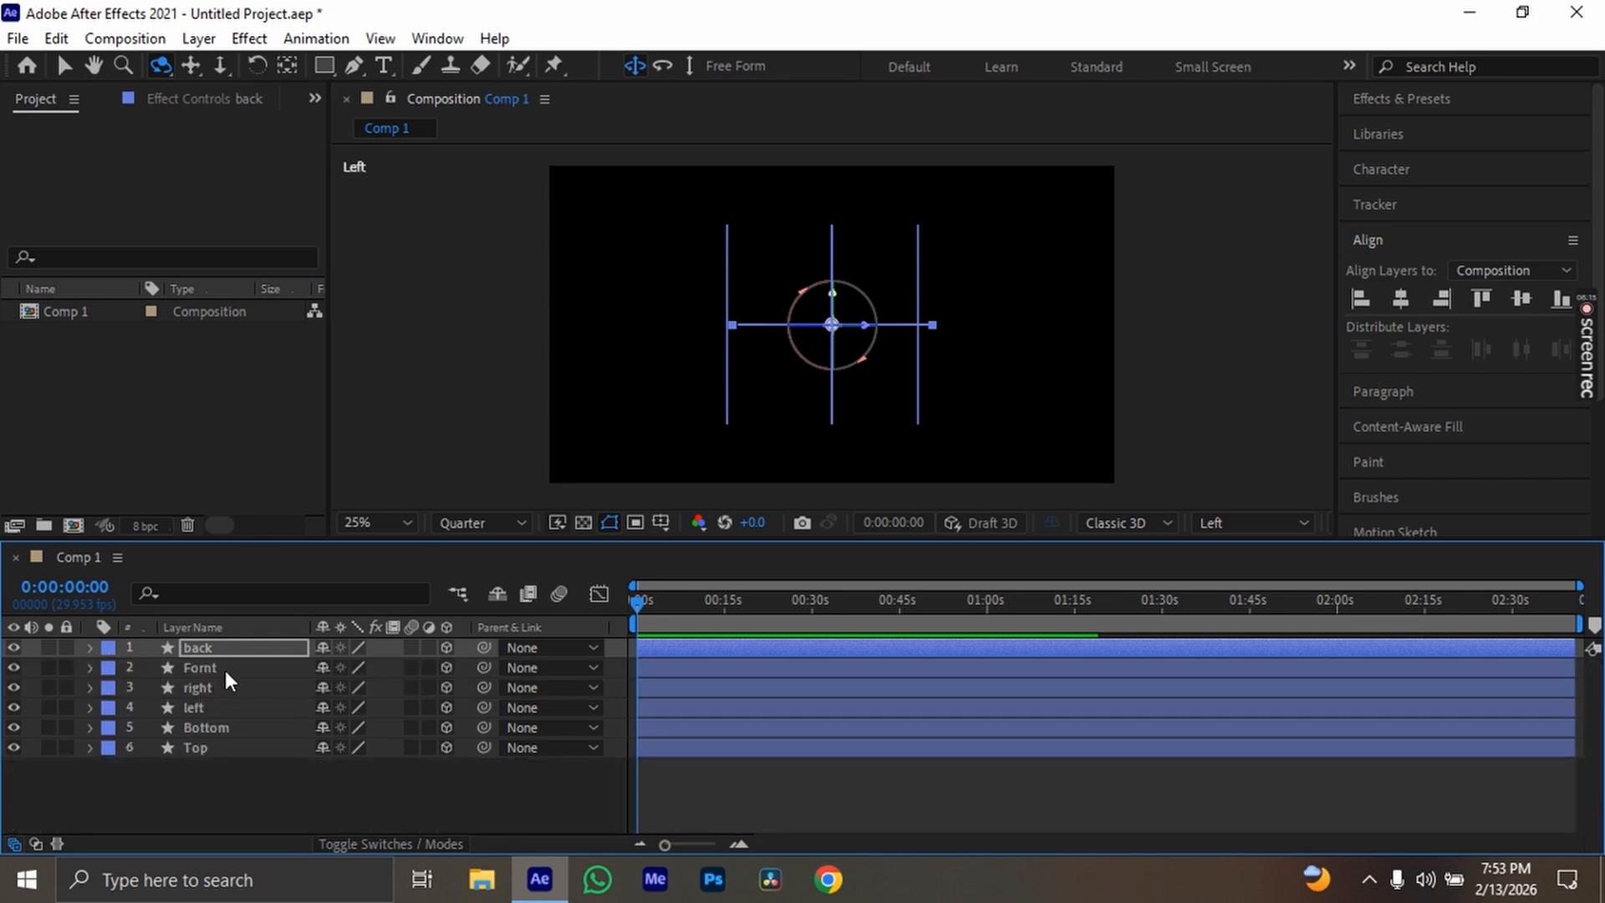
# Raise the back layer to a Y position of about 212, near the upper ends of the vertical side layers
pyautogui.click(232, 652)
pyautogui.press('p')
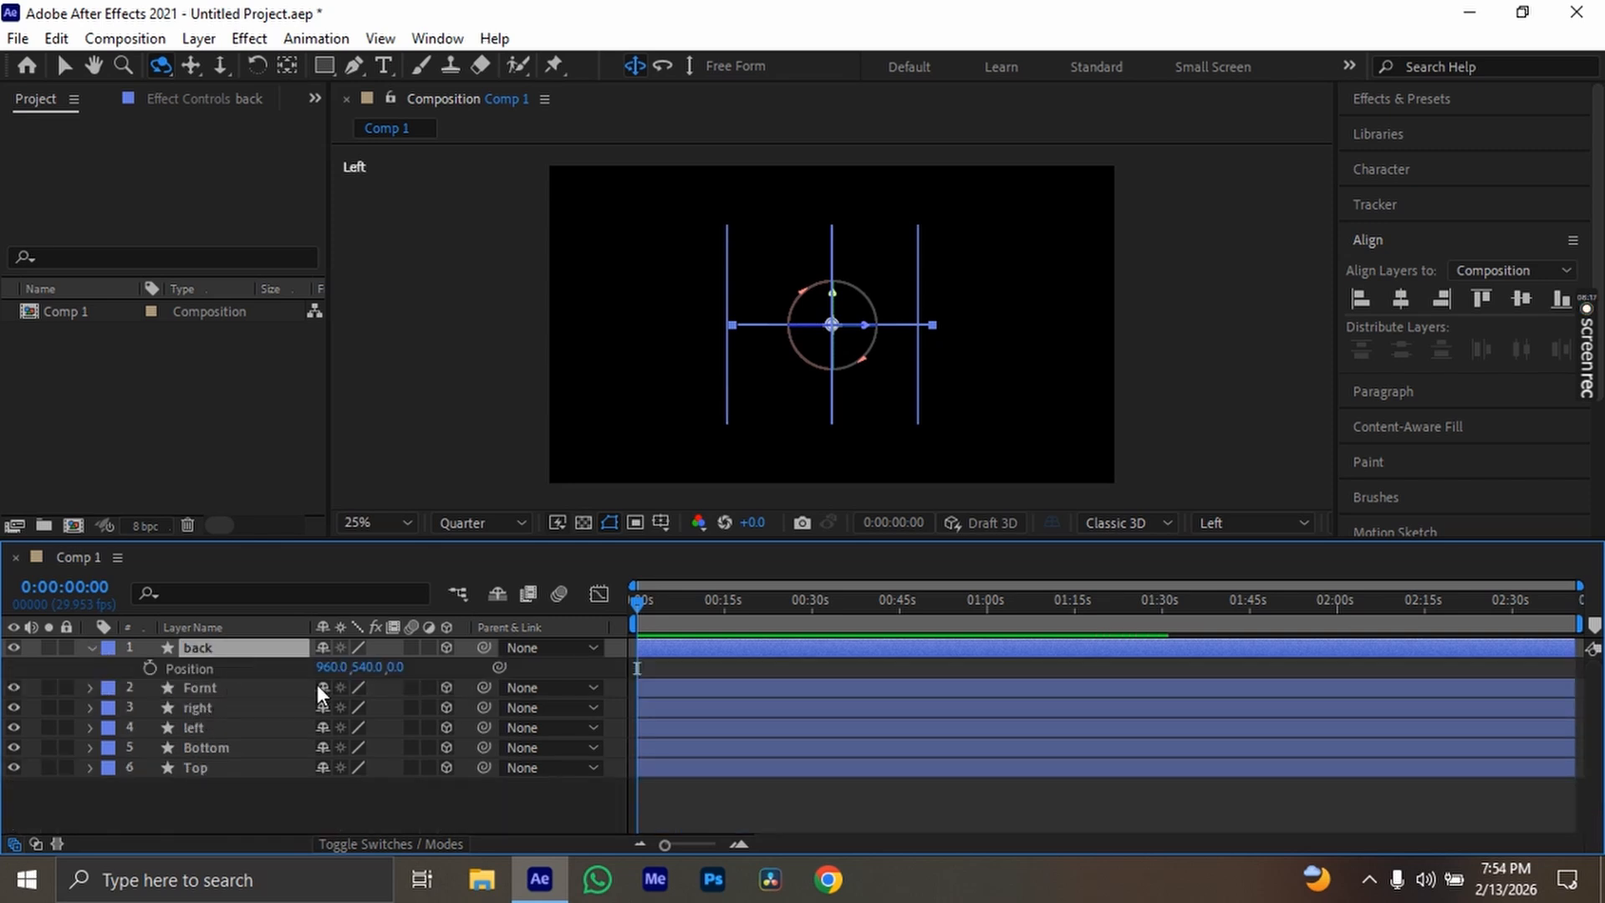
pyautogui.moveTo(326, 669); pyautogui.dragTo(292, 668)
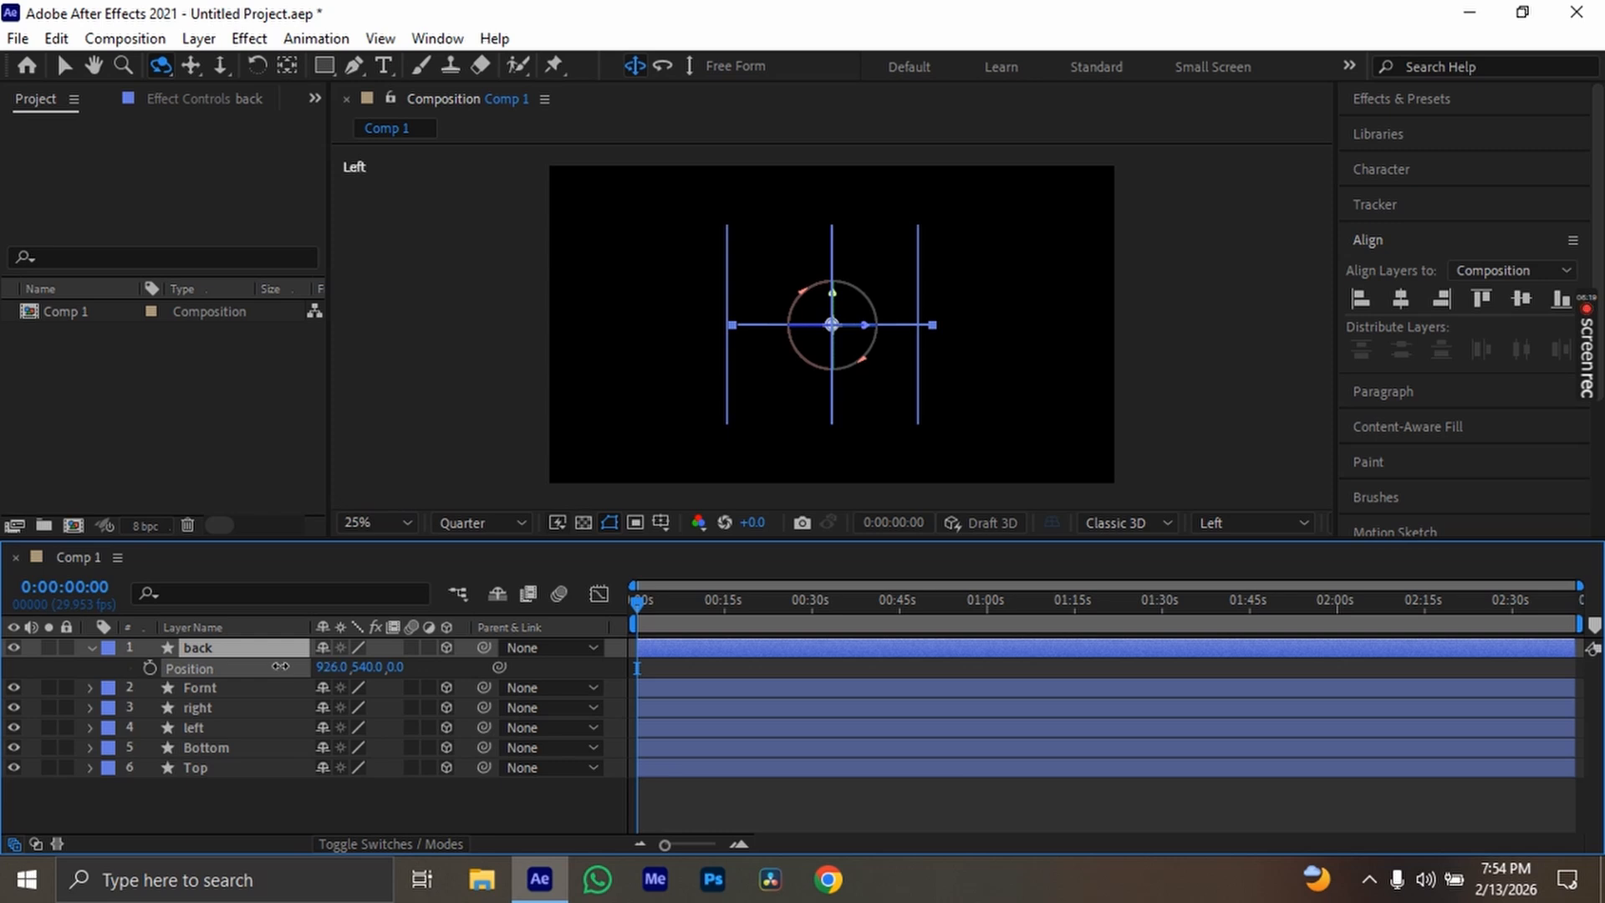
pyautogui.hotkey('ctrl', 'z')
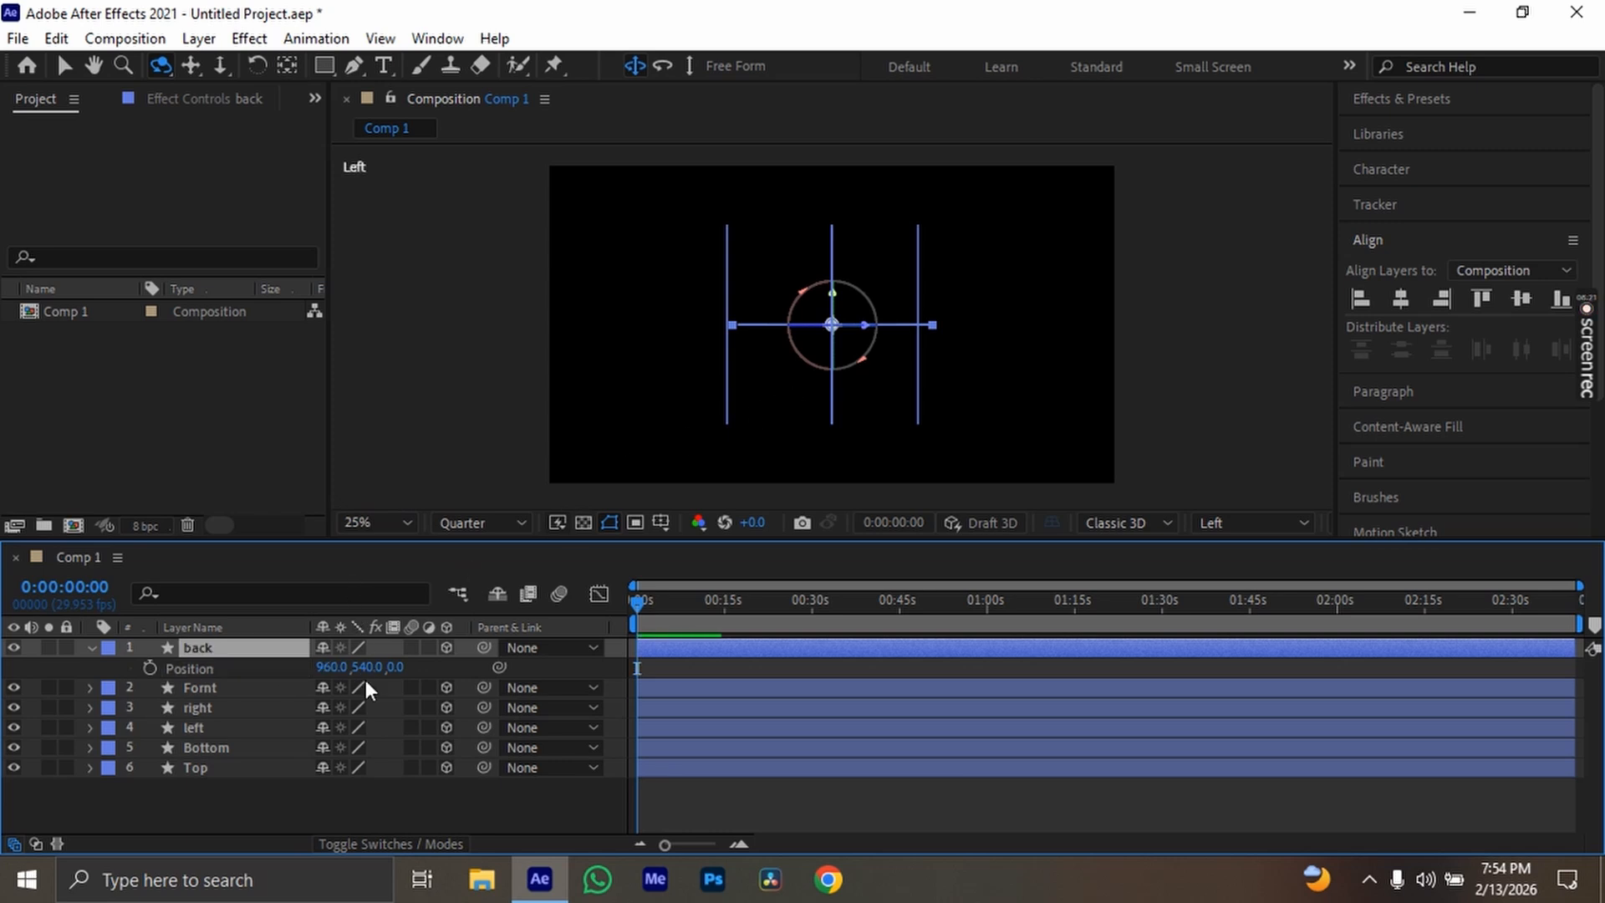
pyautogui.moveTo(367, 667); pyautogui.dragTo(80, 669)
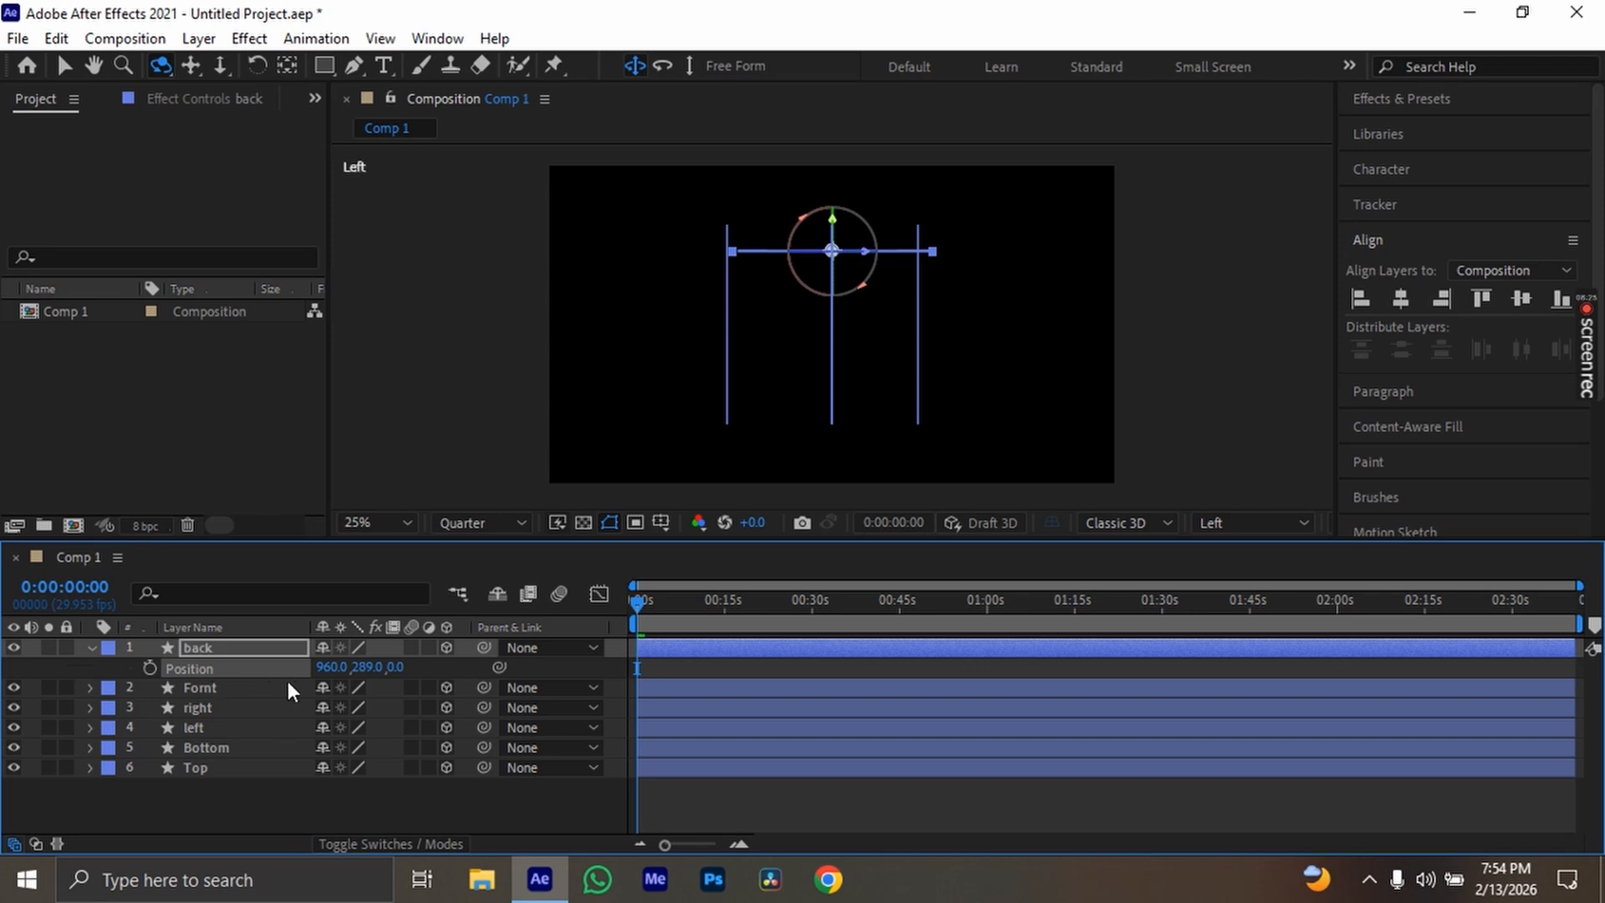
pyautogui.moveTo(368, 667); pyautogui.dragTo(277, 669)
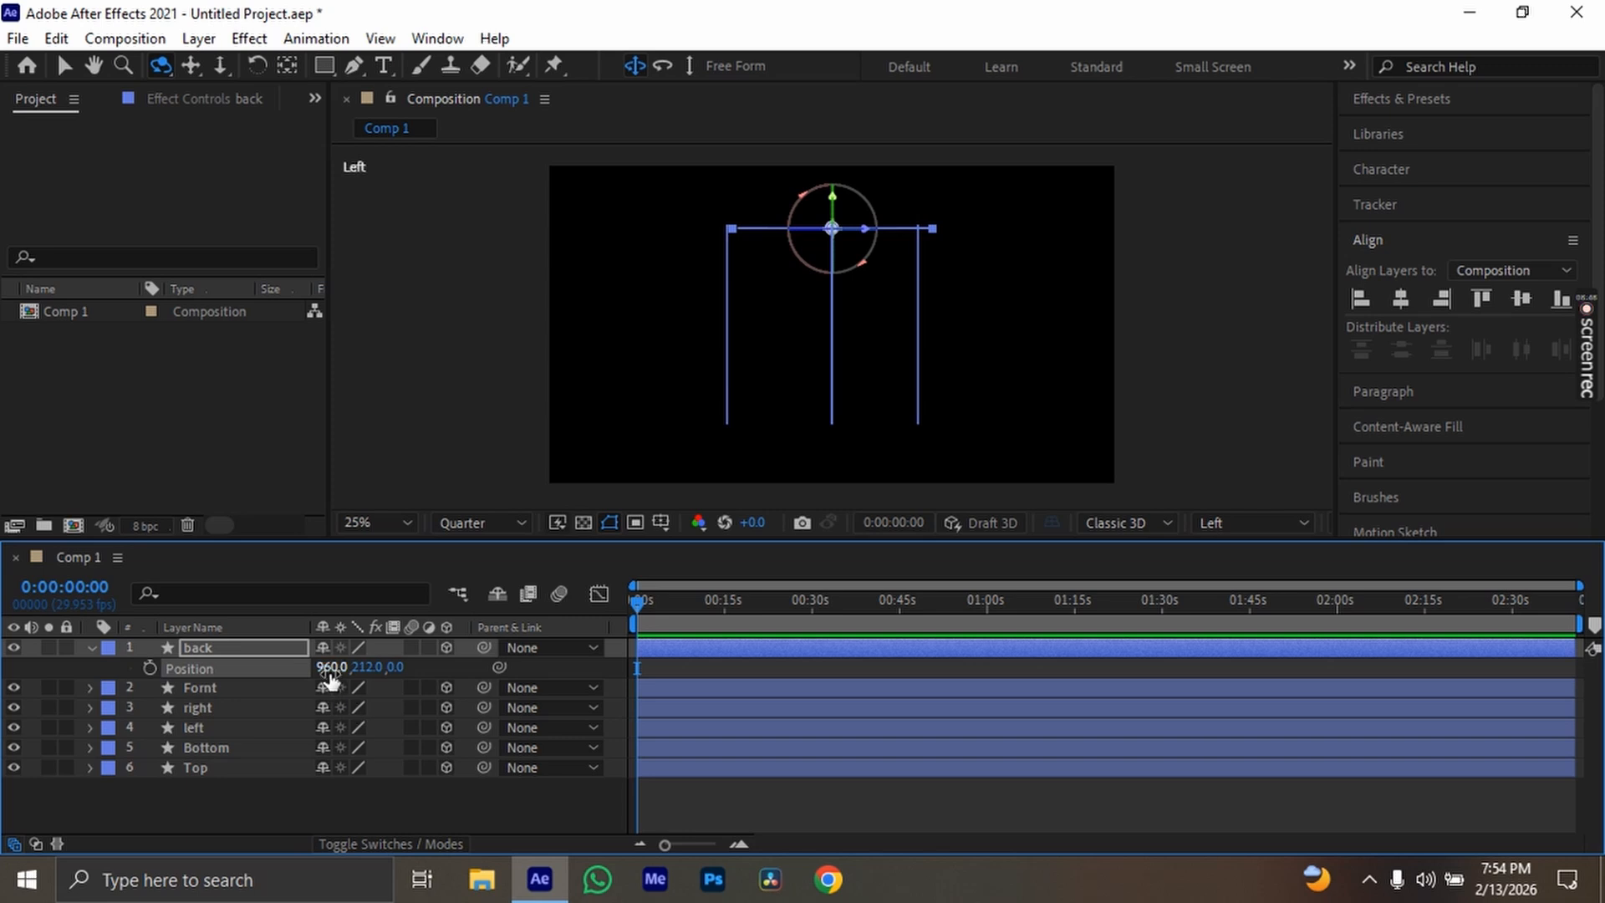
# Fine-tune the back layer's position to 940, 195, 18 so its edge meets the right layer's upper corner
pyautogui.moveTo(331, 669); pyautogui.dragTo(307, 674)
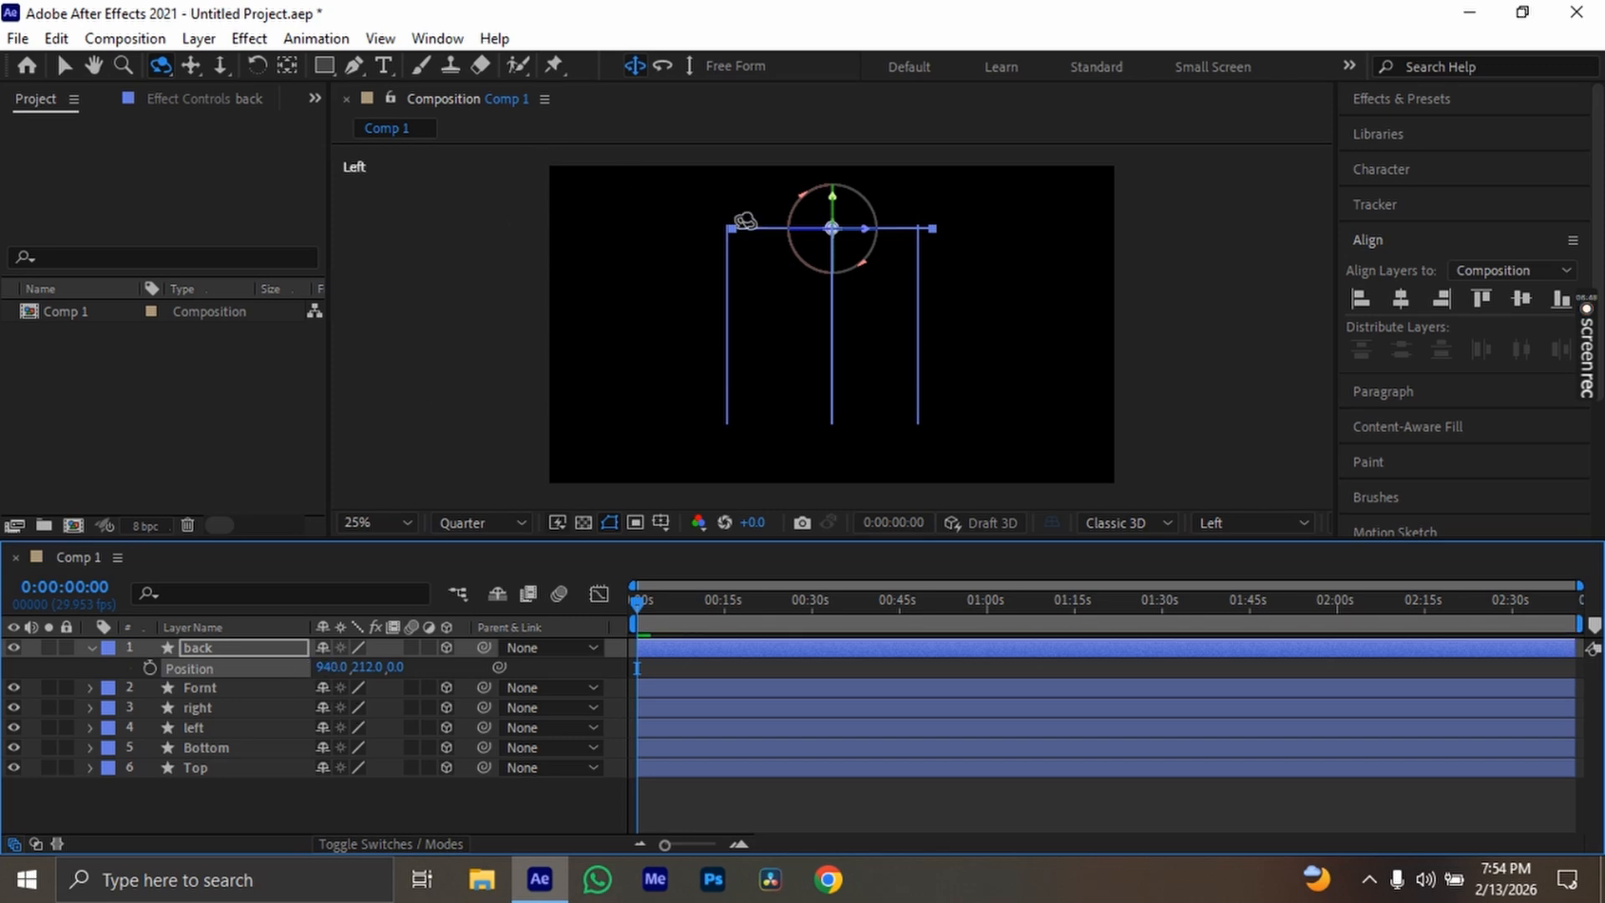
pyautogui.scroll(3, 769, 225)
pyautogui.moveTo(724, 190); pyautogui.dragTo(752, 281)
pyautogui.moveTo(363, 668); pyautogui.dragTo(415, 671)
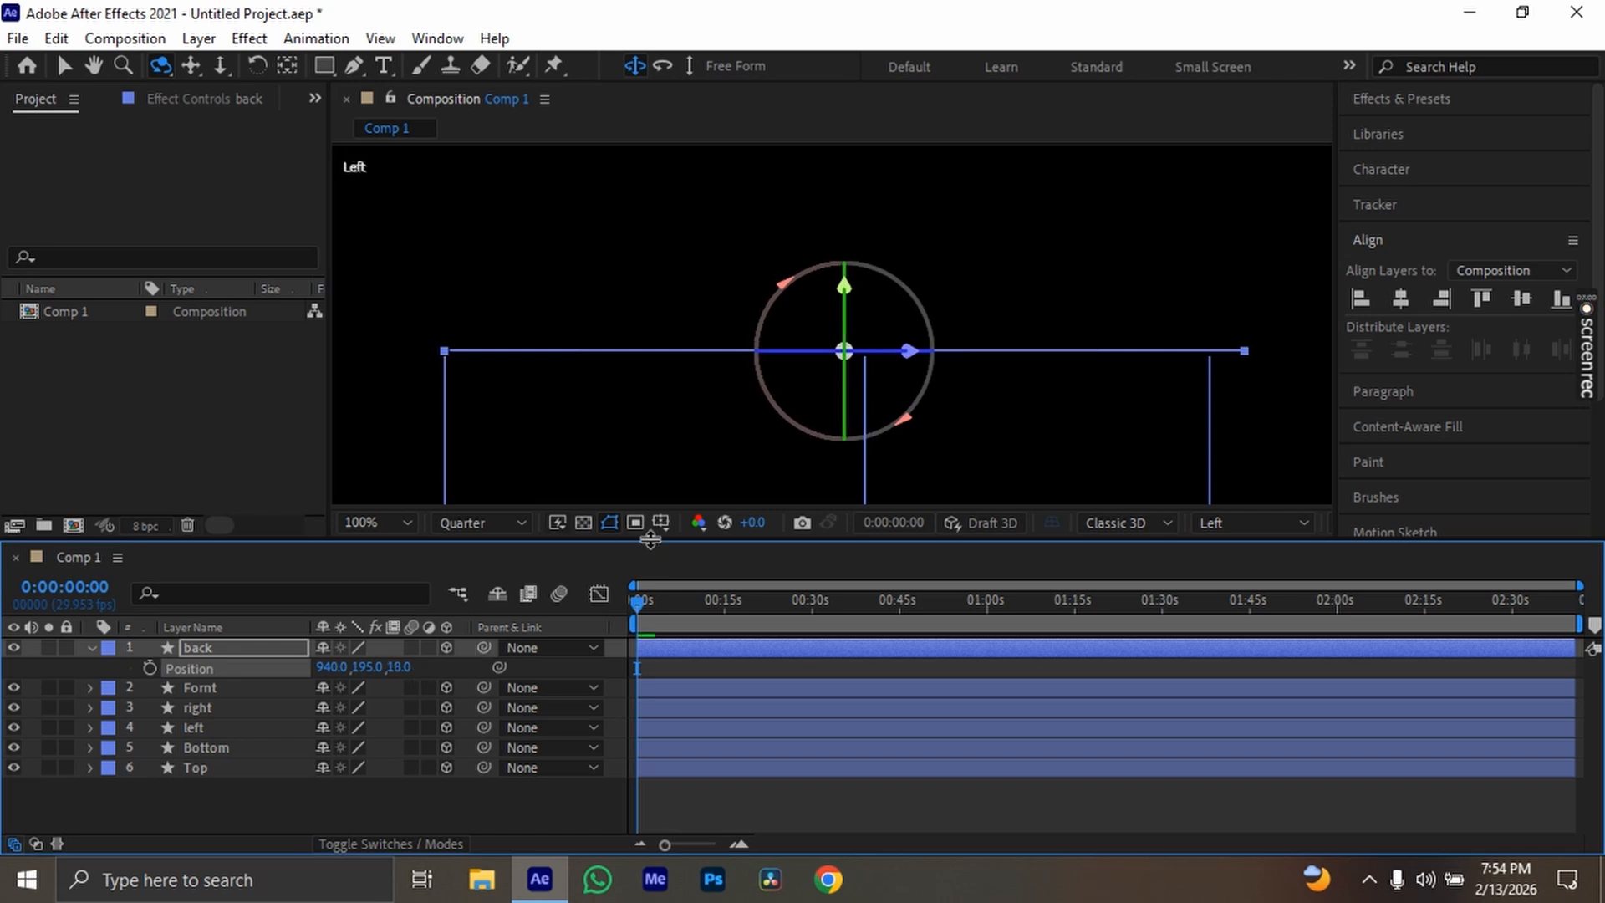
# Adjust the right layer's Z position to 356 to line it up with the back layer's edge
pyautogui.click(238, 707)
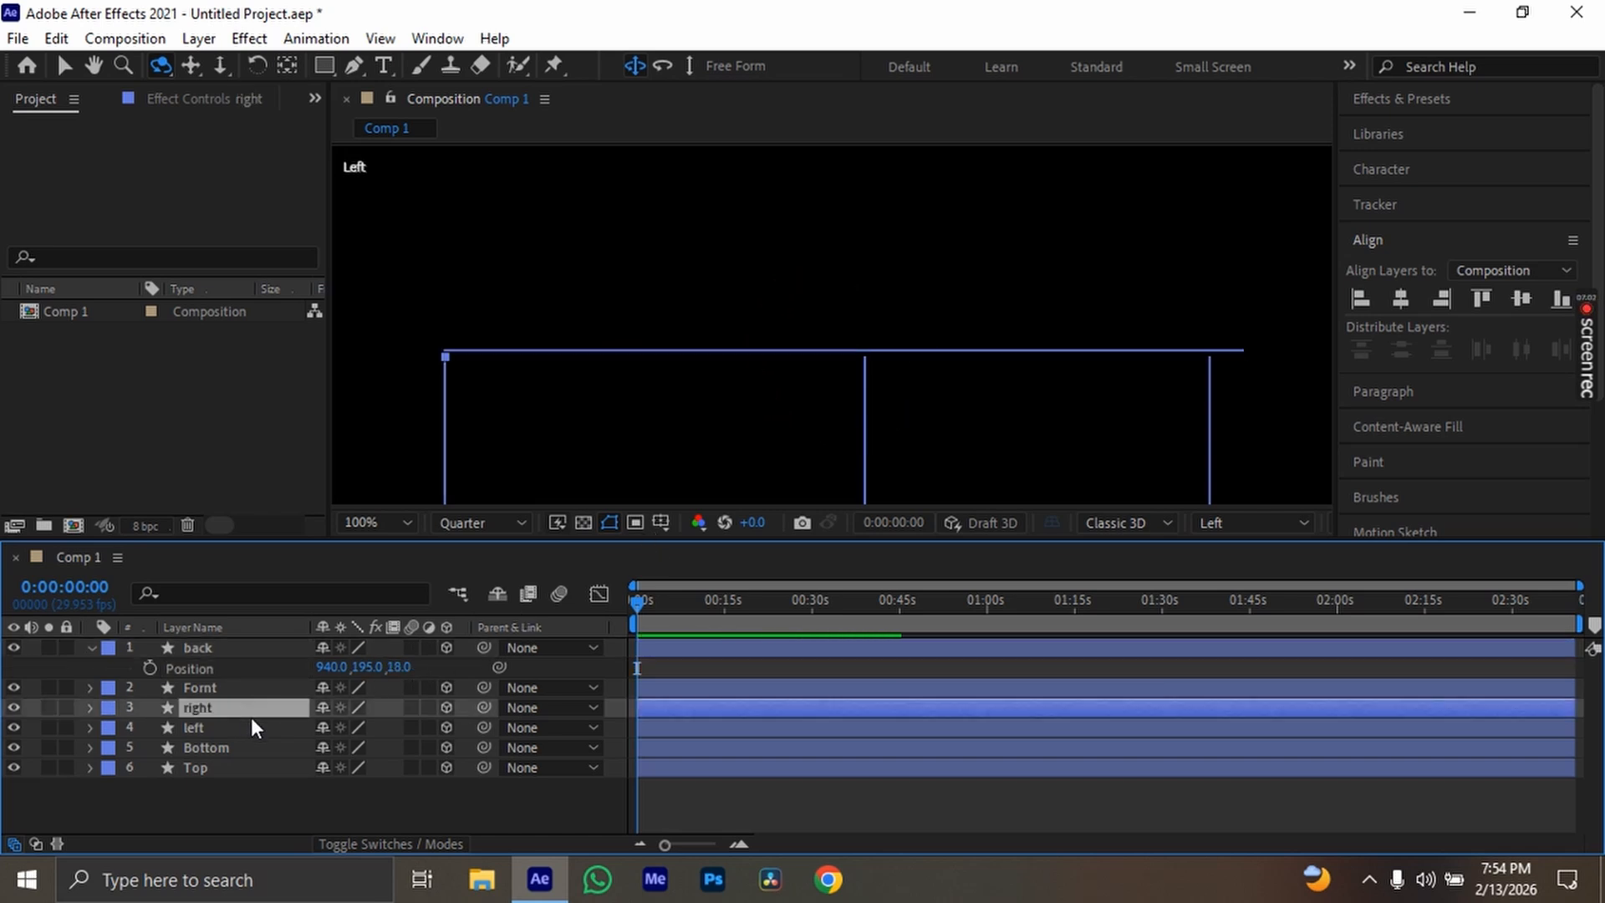
pyautogui.press('p')
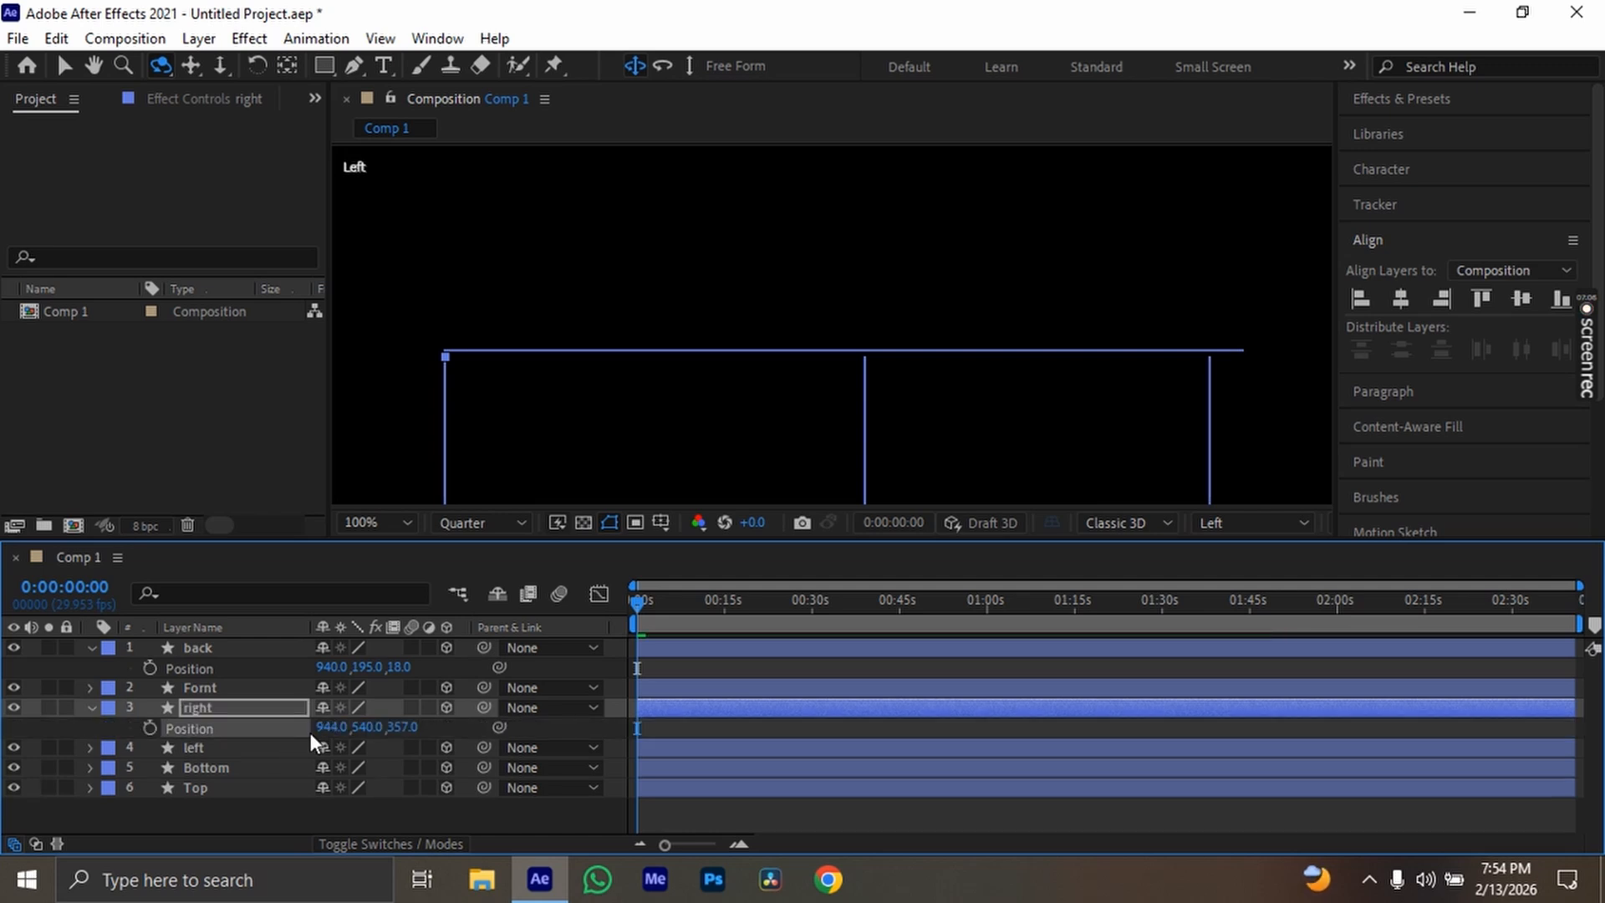
pyautogui.hotkey('ctrl', 'z')
pyautogui.moveTo(413, 727); pyautogui.dragTo(394, 727)
# Set the left layer's Z position to -320 to line it up with the back layer's other edge
pyautogui.click(244, 749)
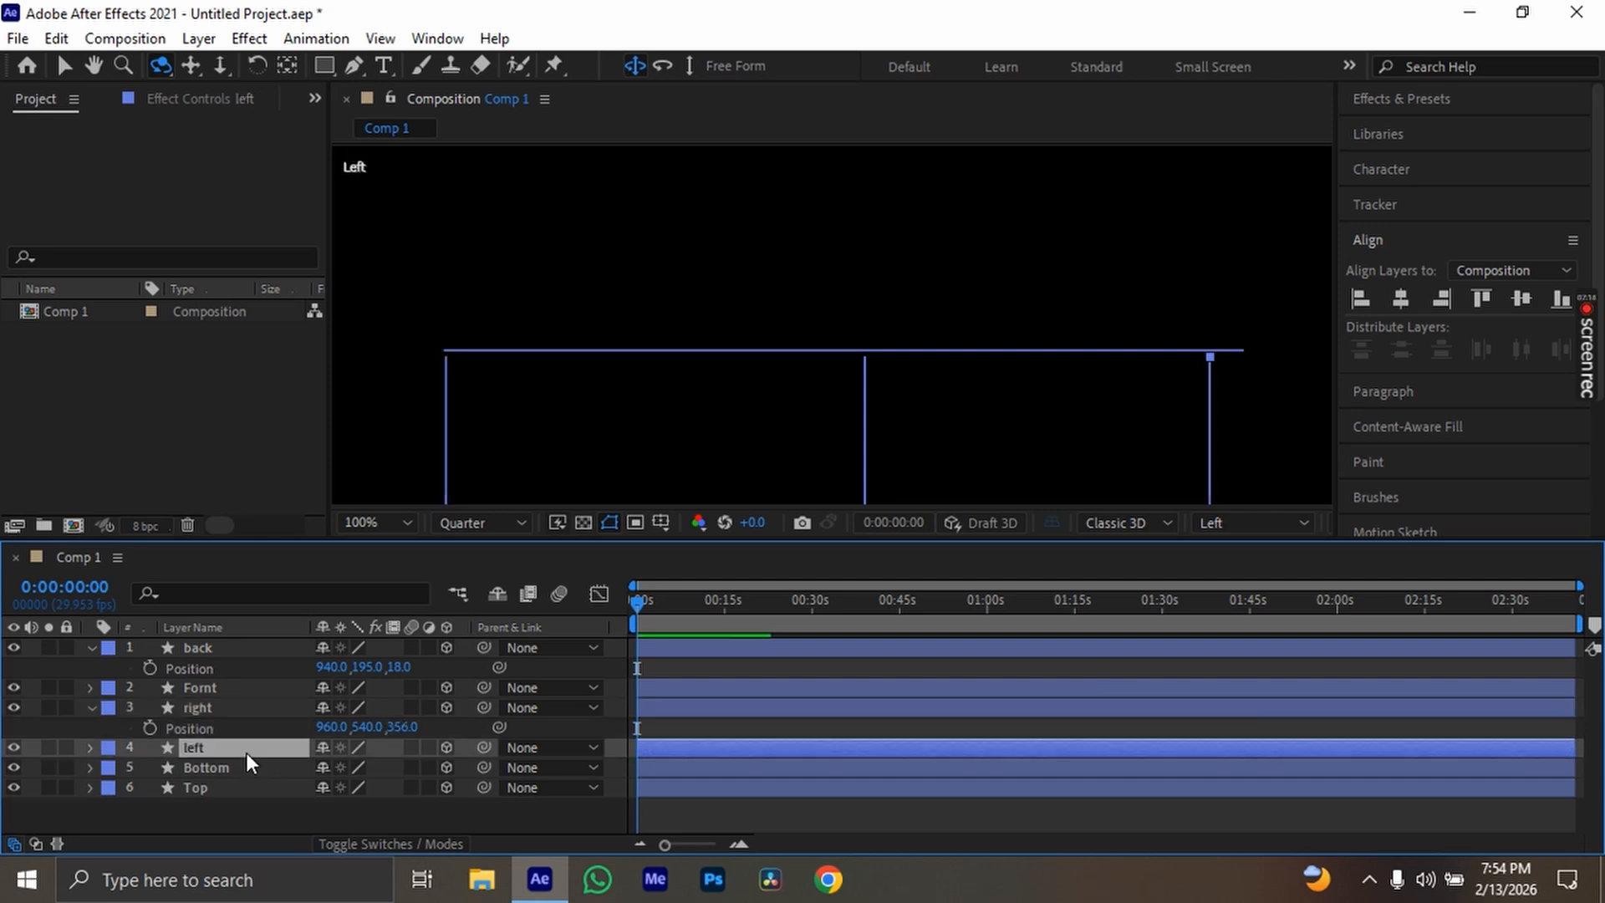
pyautogui.press('p')
pyautogui.moveTo(401, 767); pyautogui.dragTo(372, 764)
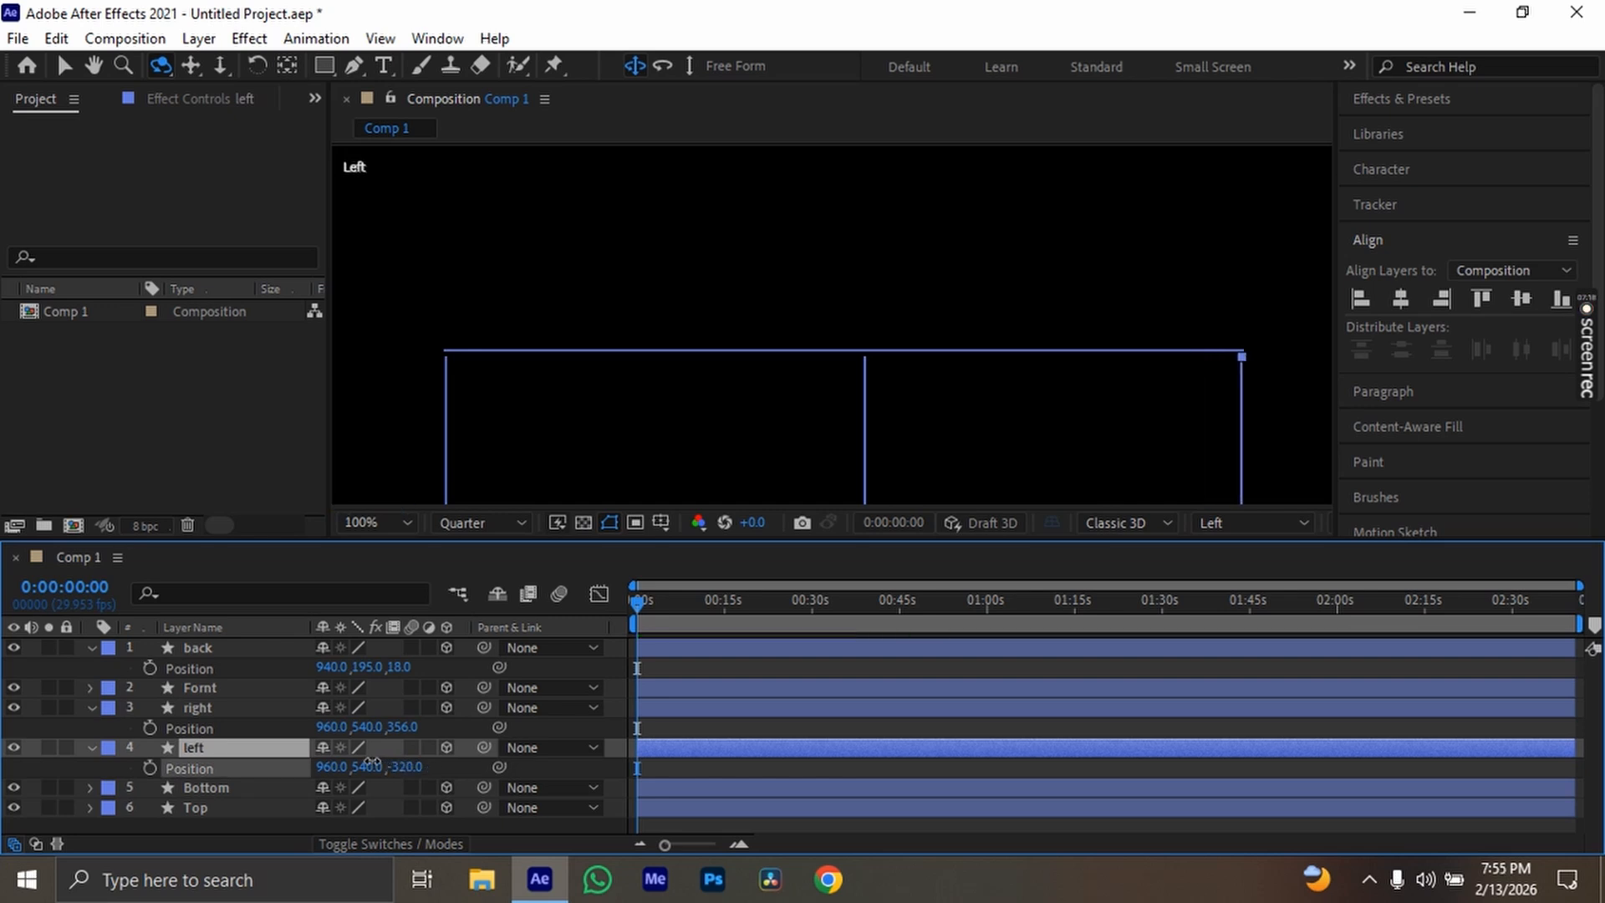
# Collapse the Position properties of the right, left and back layers
pyautogui.press('space')
pyautogui.moveTo(852, 459); pyautogui.dragTo(849, 200)
pyautogui.moveTo(841, 472); pyautogui.dragTo(797, 190)
pyautogui.moveTo(797, 301); pyautogui.dragTo(797, 163)
pyautogui.moveTo(796, 347); pyautogui.dragTo(796, 176)
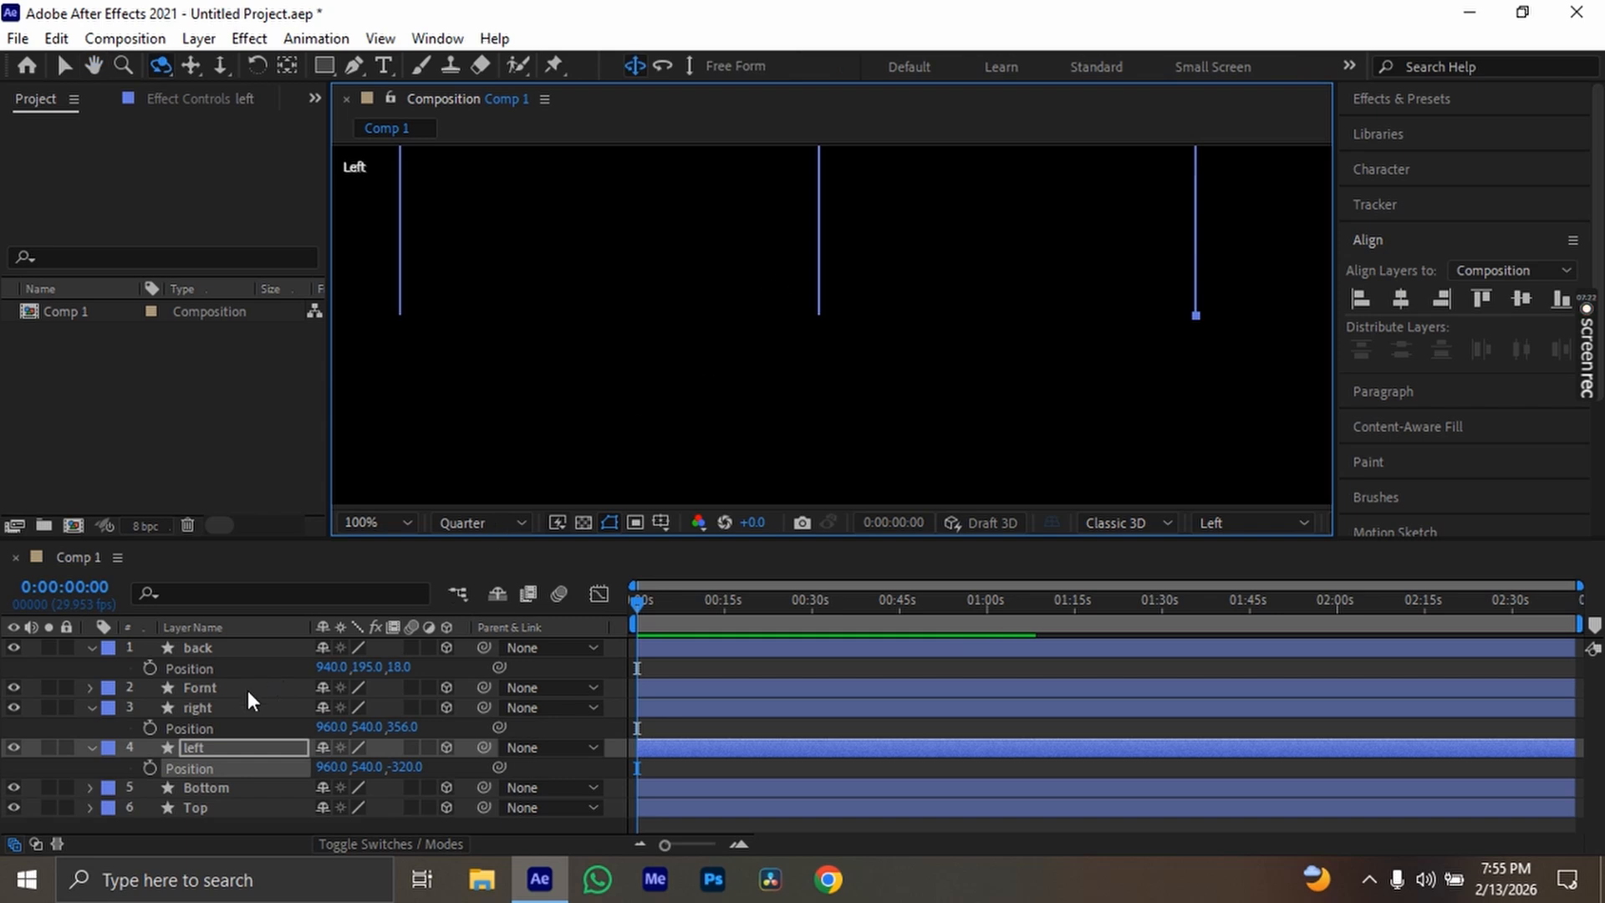
pyautogui.click(88, 709)
pyautogui.click(88, 729)
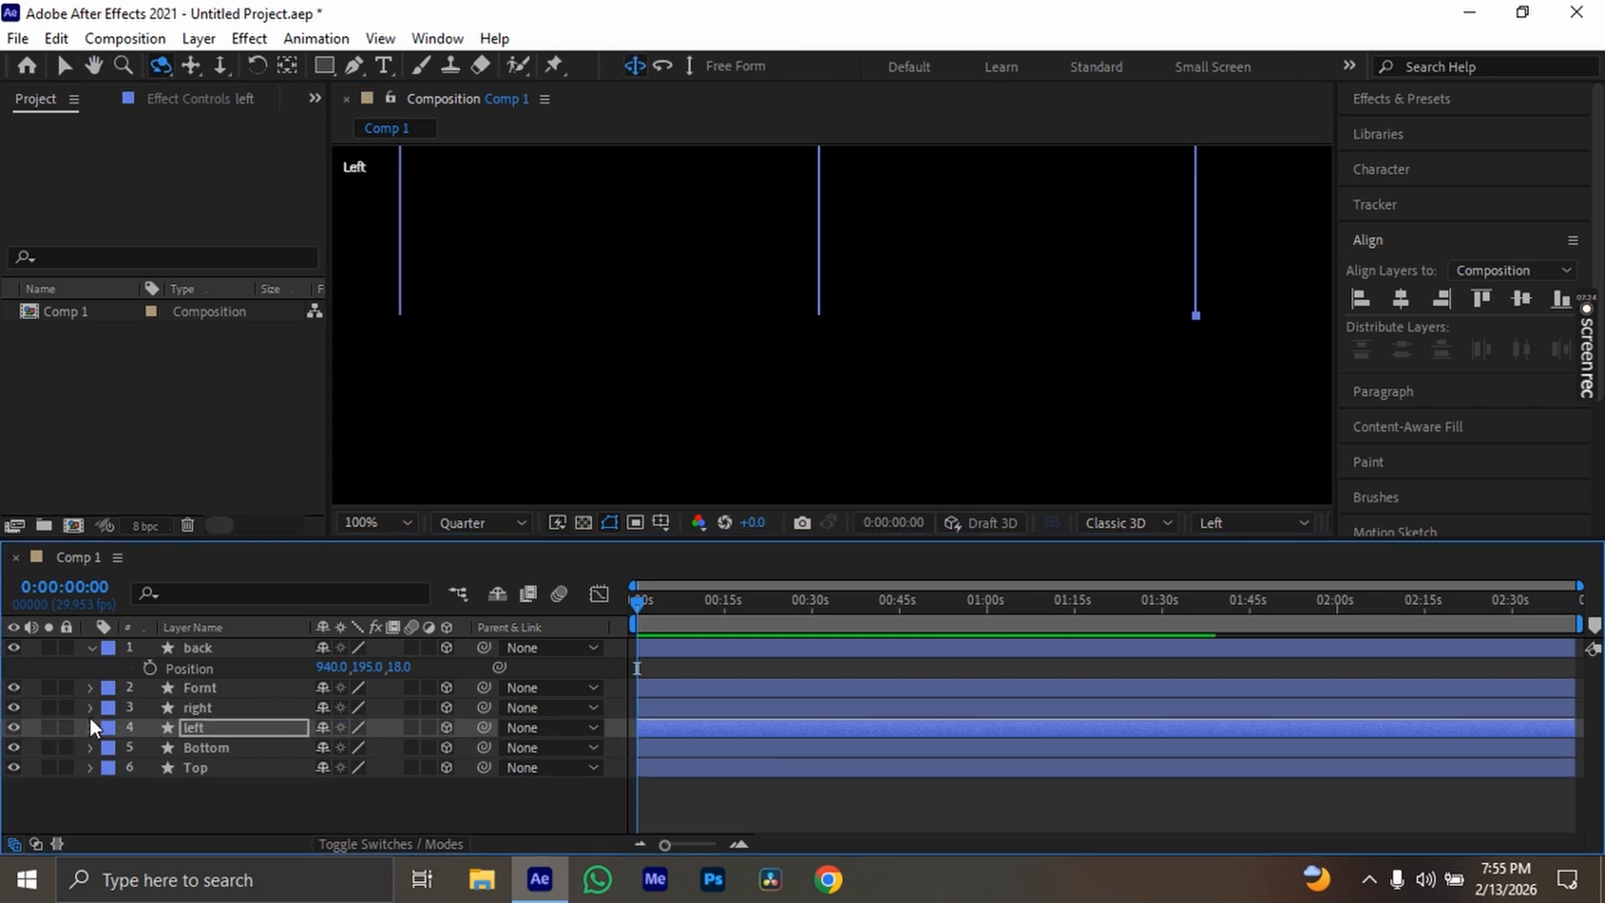
pyautogui.click(92, 649)
# Set the Fornt layer's X orientation to 270° so it lies perpendicular to the side layers
pyautogui.click(196, 669)
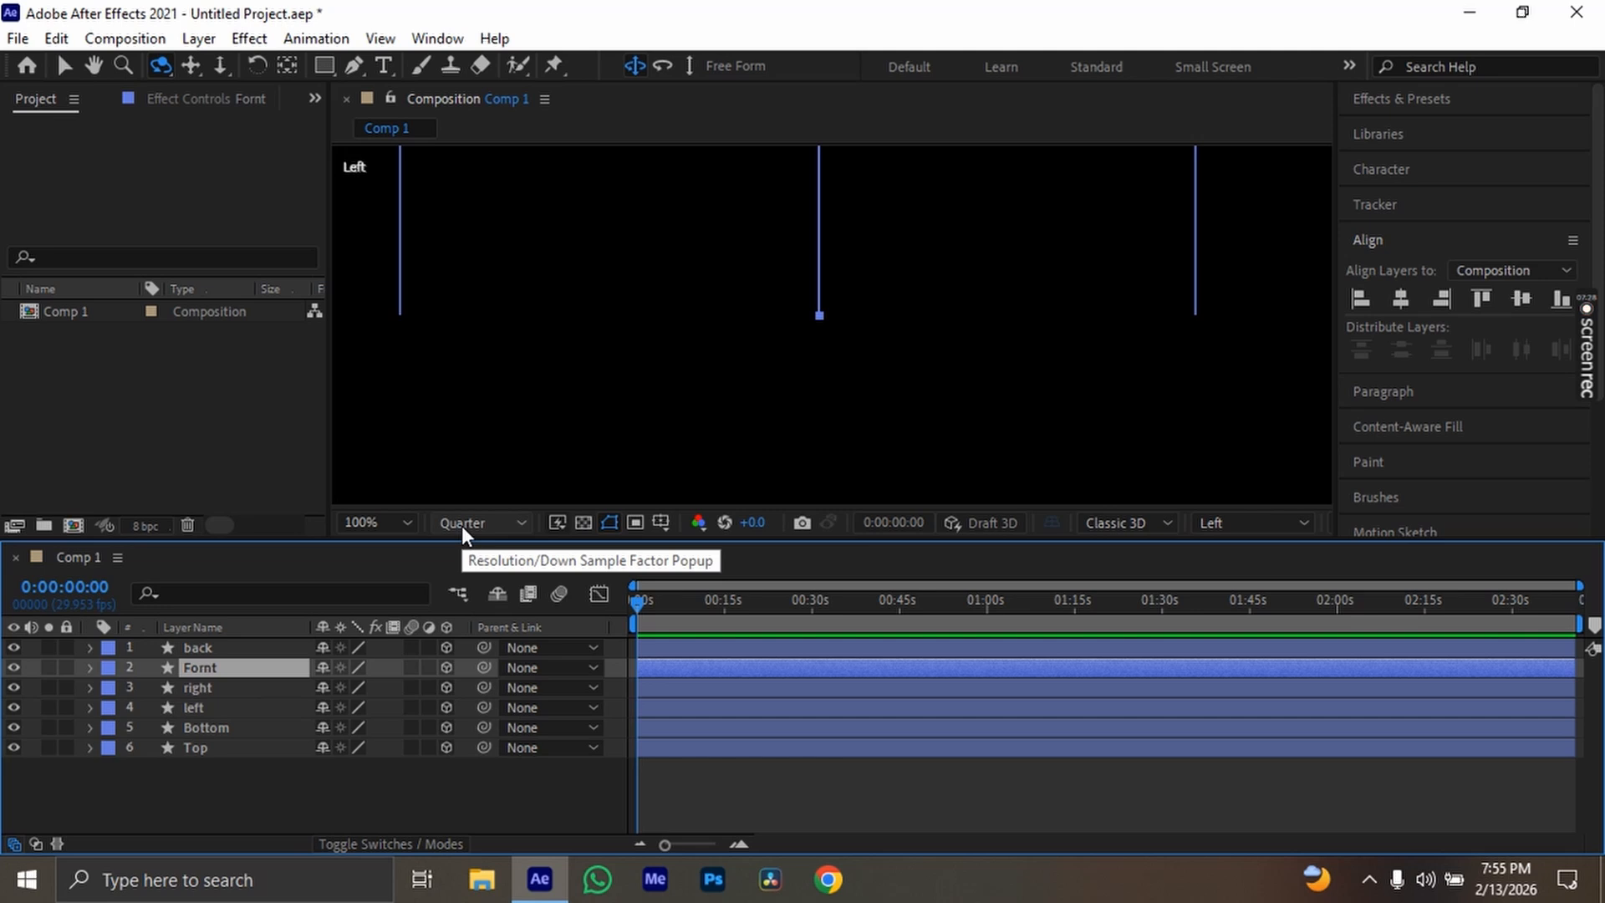
pyautogui.press('r')
pyautogui.click(325, 688)
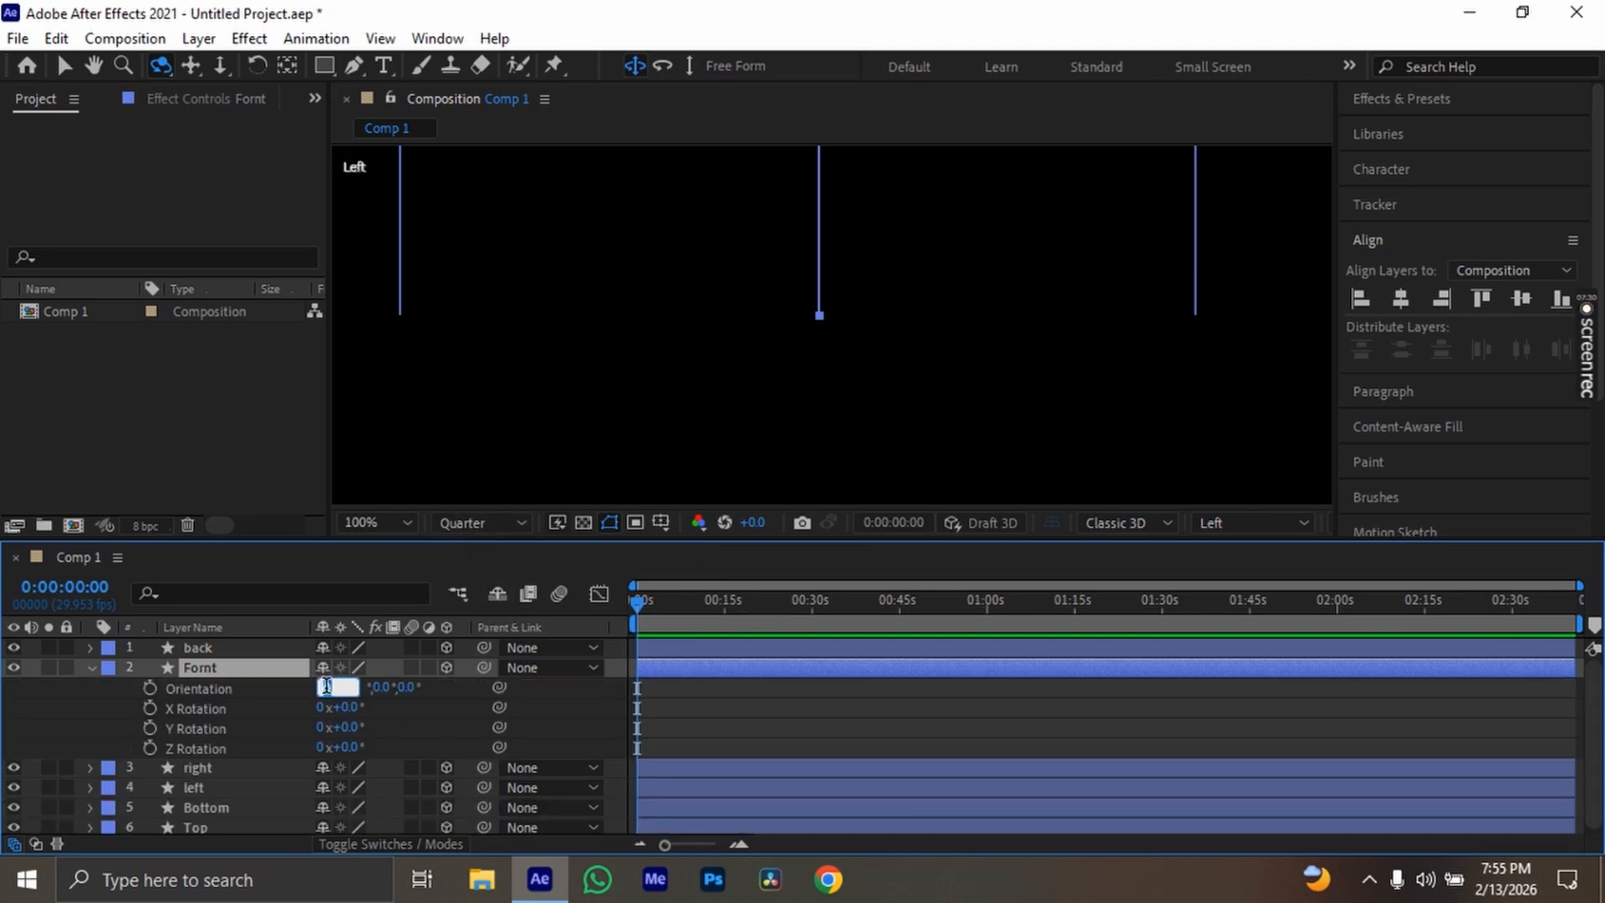
pyautogui.press('Return')
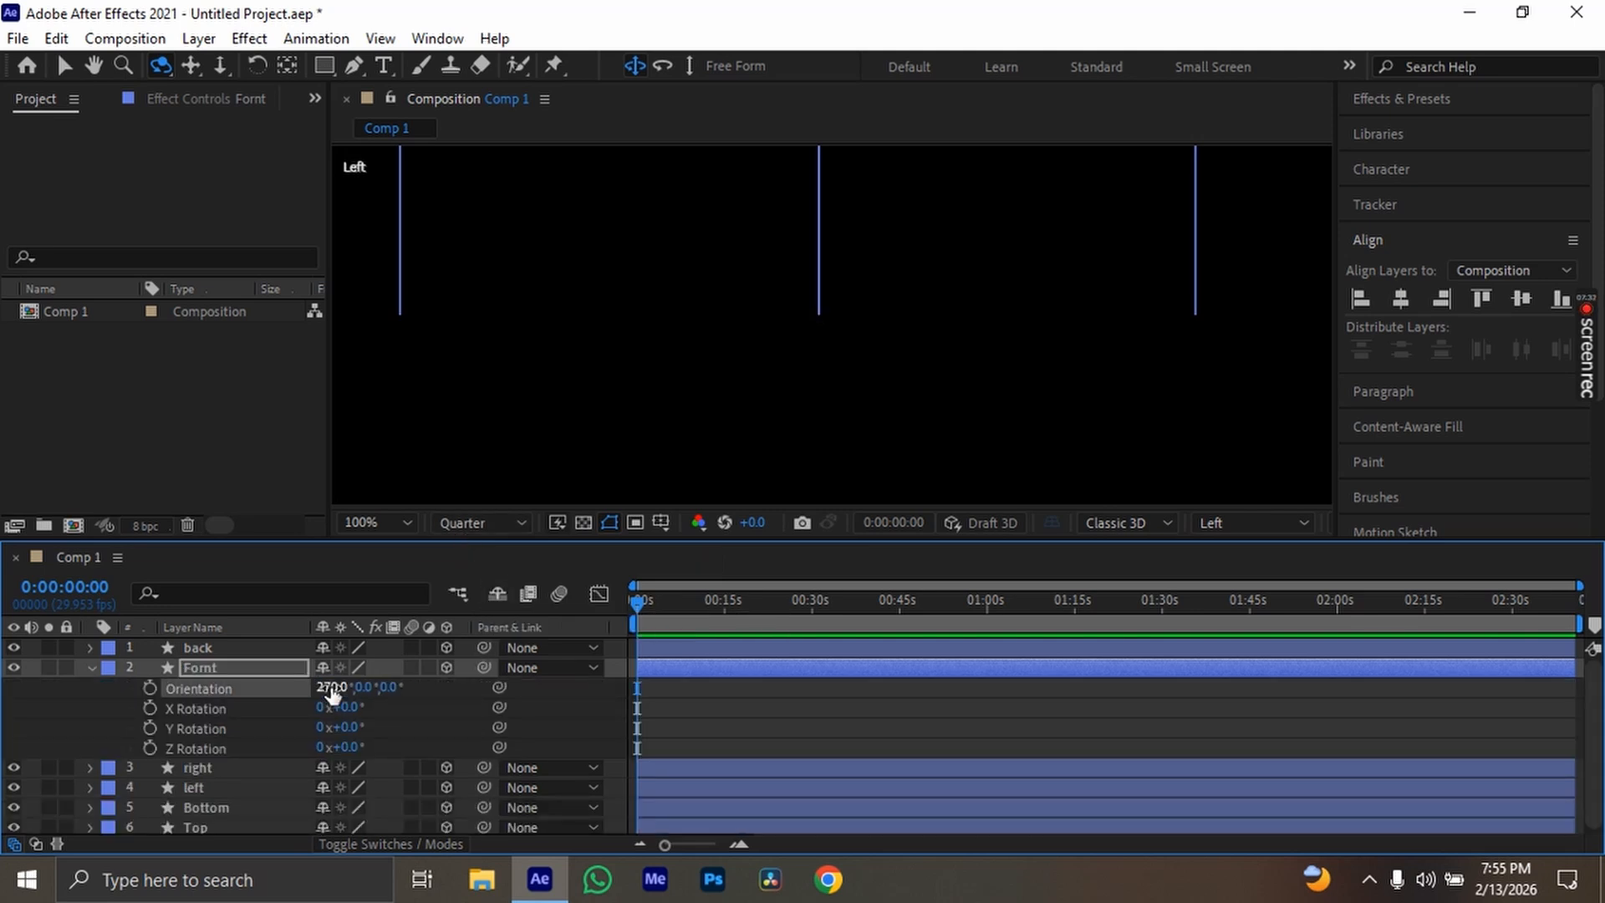
pyautogui.scroll(-4, 745, 351)
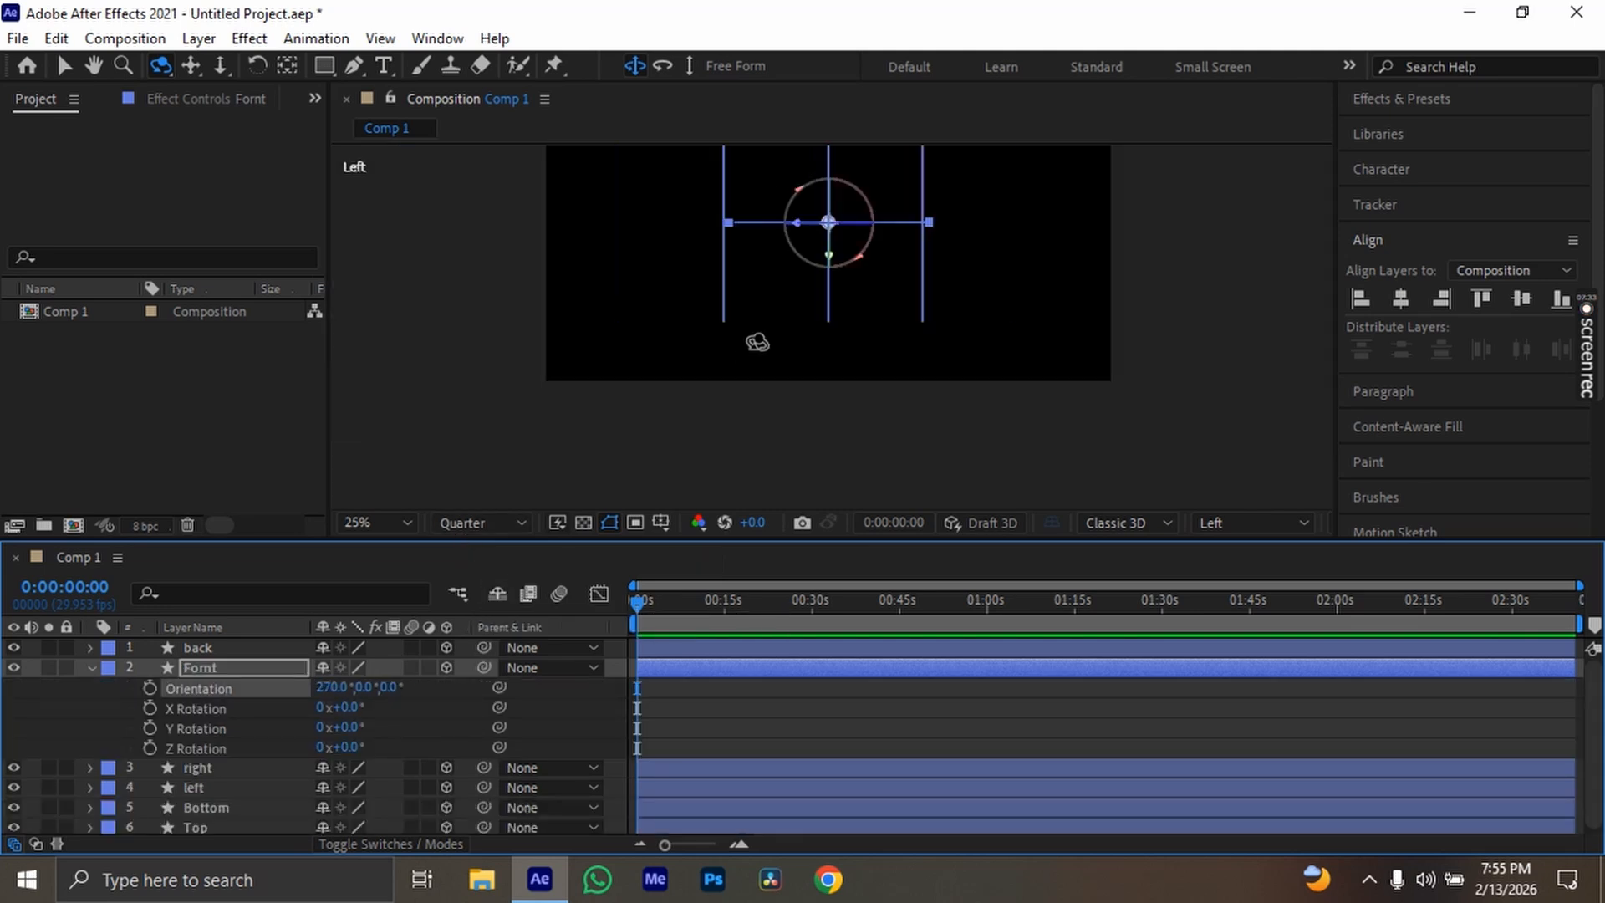
pyautogui.click(332, 686)
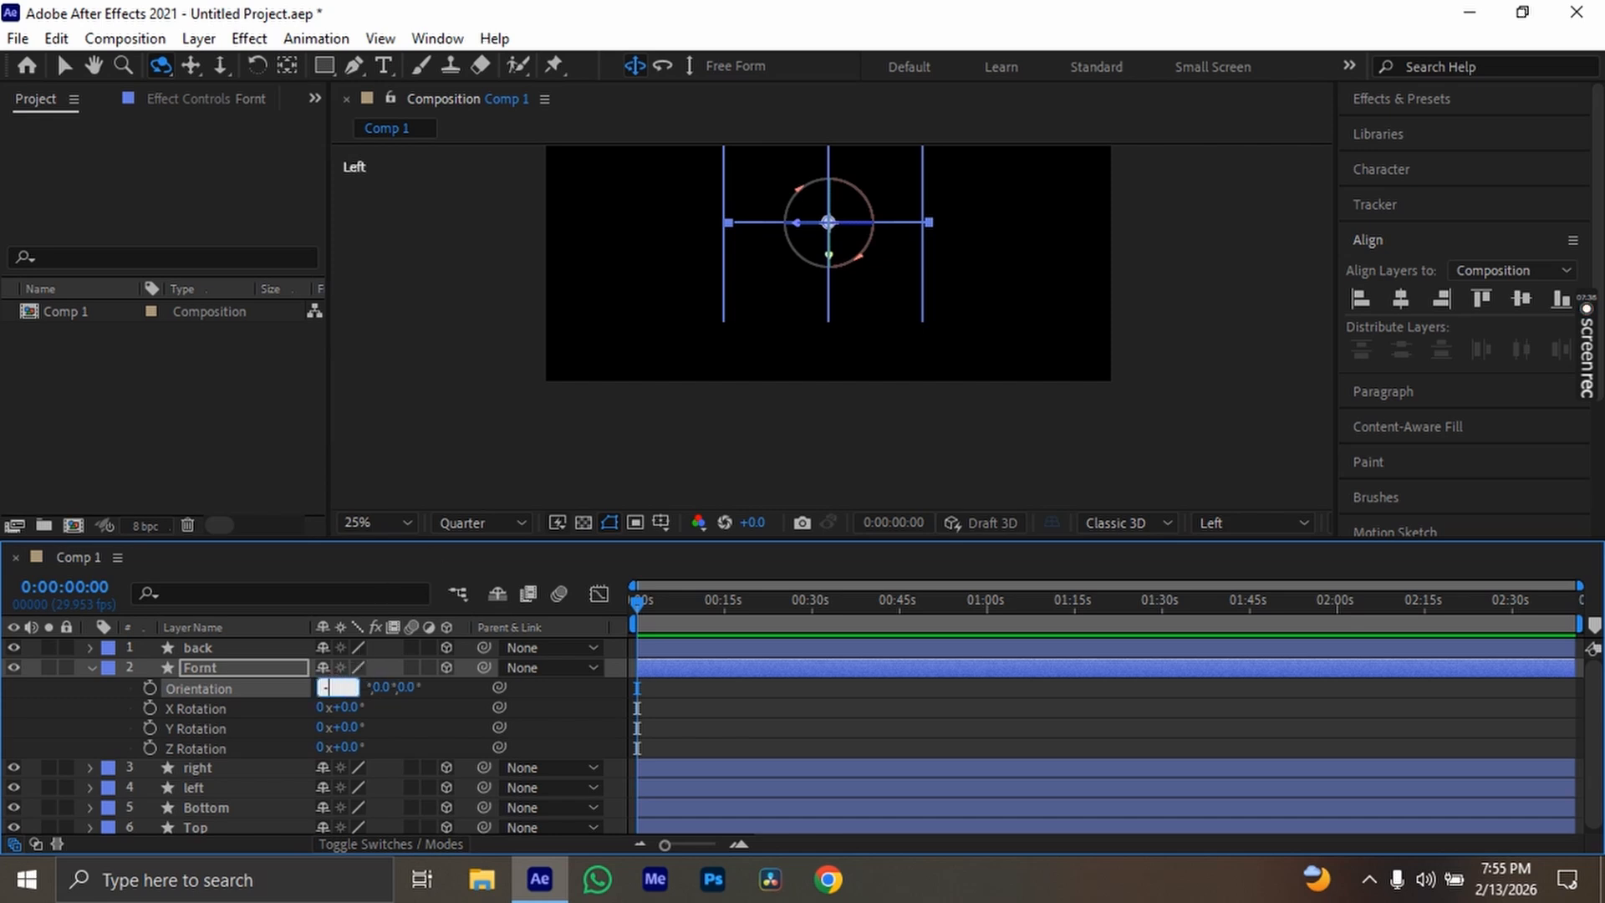
pyautogui.press('Return')
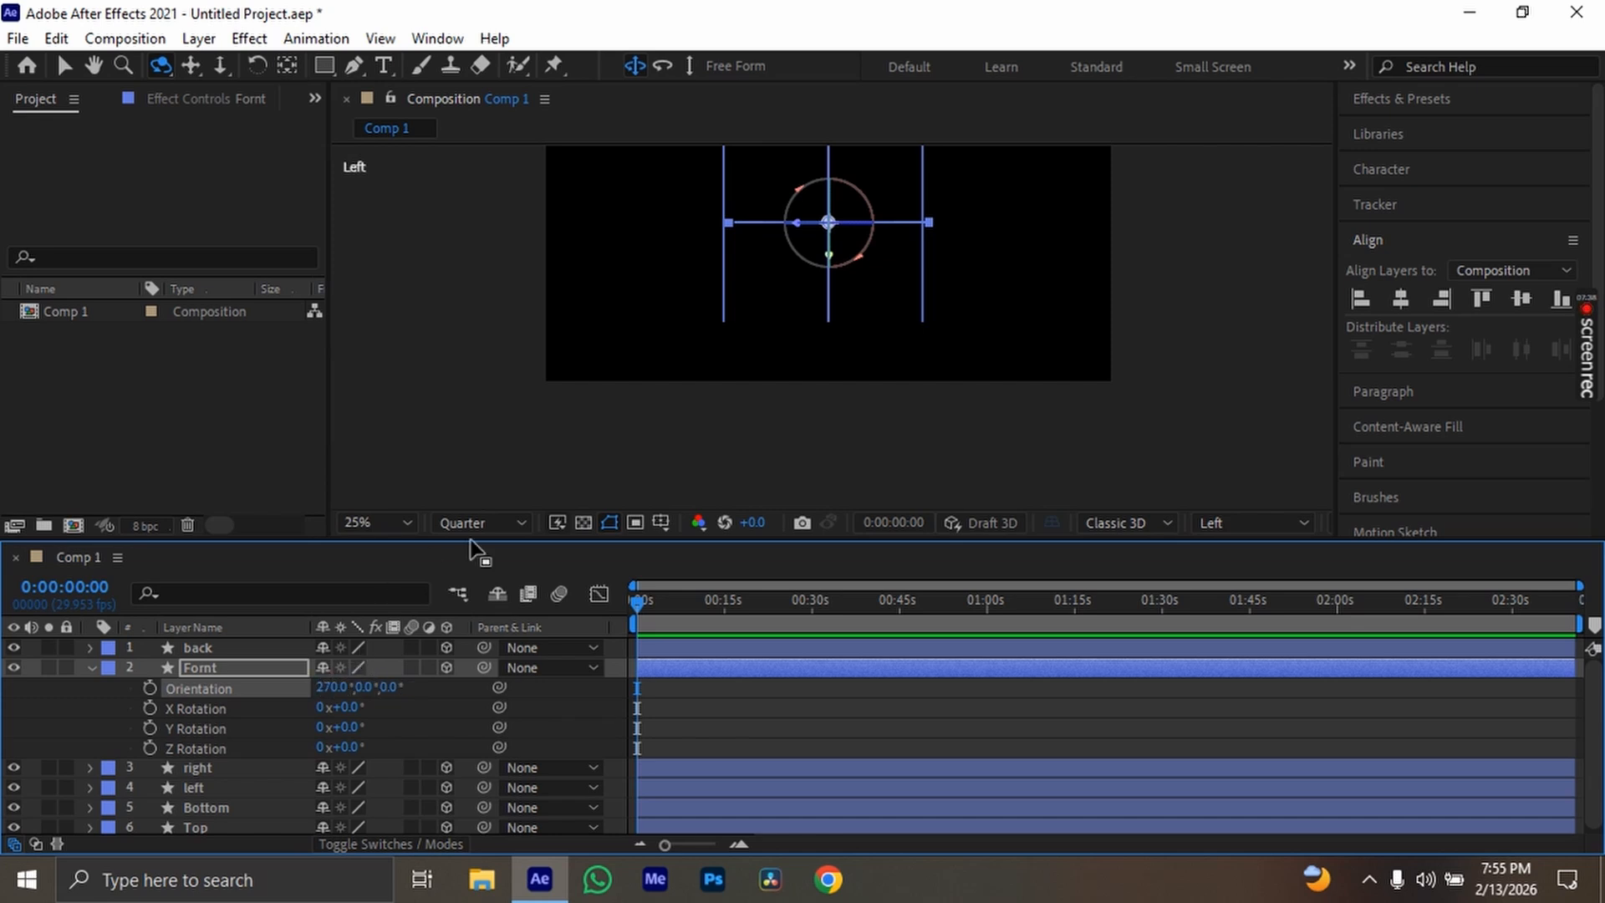
pyautogui.scroll(2, 689, 318)
pyautogui.press('space')
pyautogui.moveTo(845, 252); pyautogui.dragTo(817, 368)
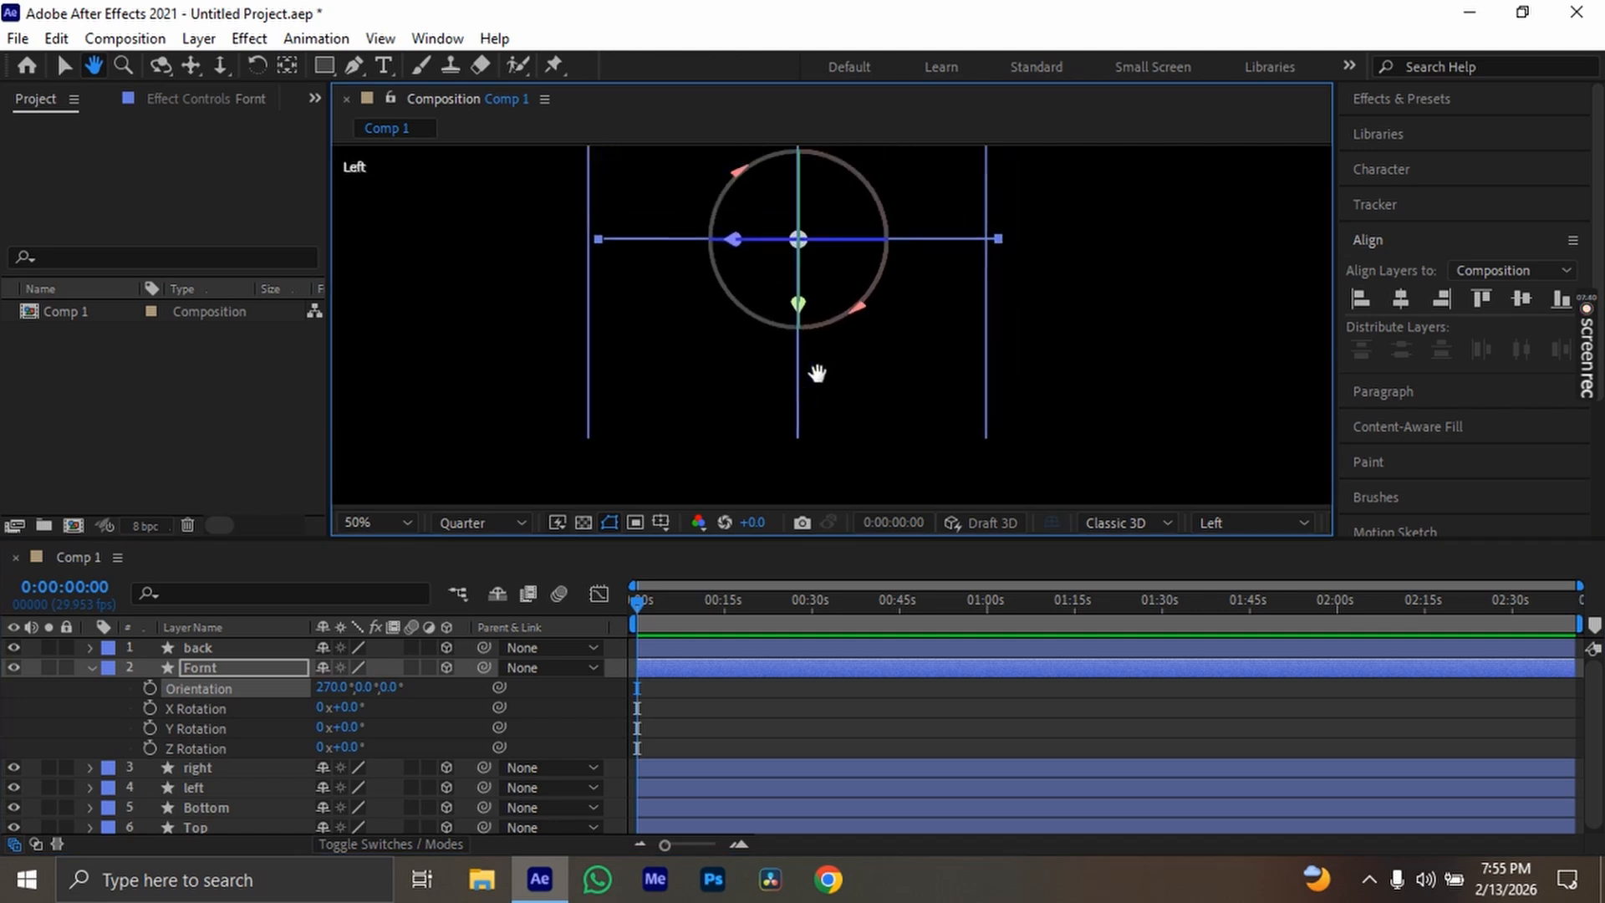
# Move the Fornt layer to Y position 882 and Z position 17 so it closes the lower side of the box
pyautogui.press('p')
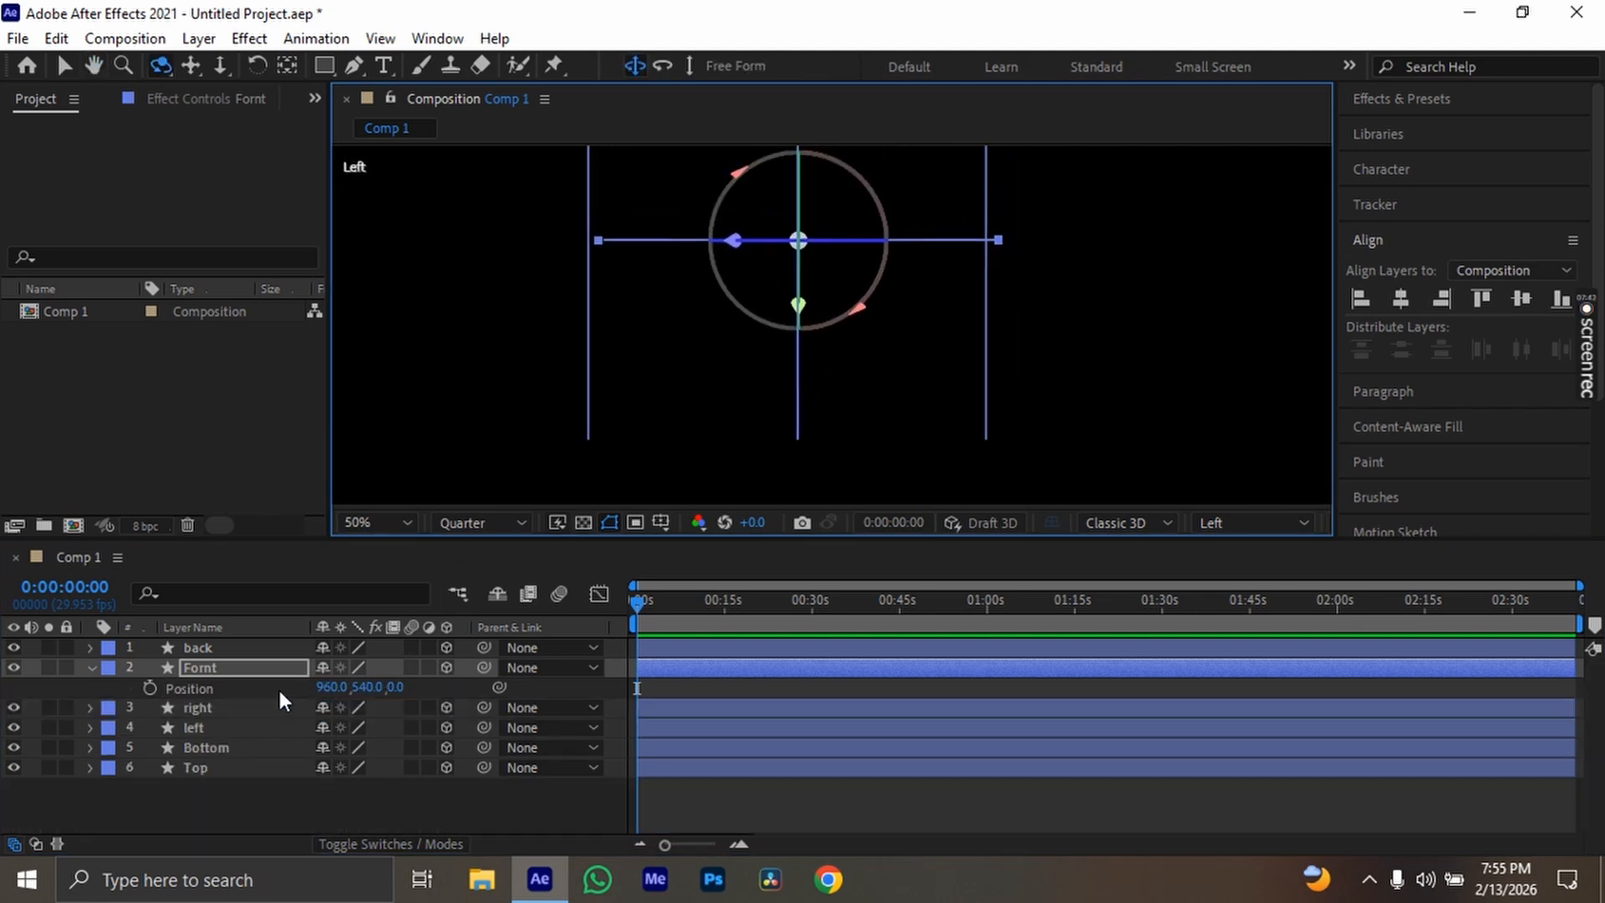
pyautogui.moveTo(366, 686); pyautogui.dragTo(746, 707)
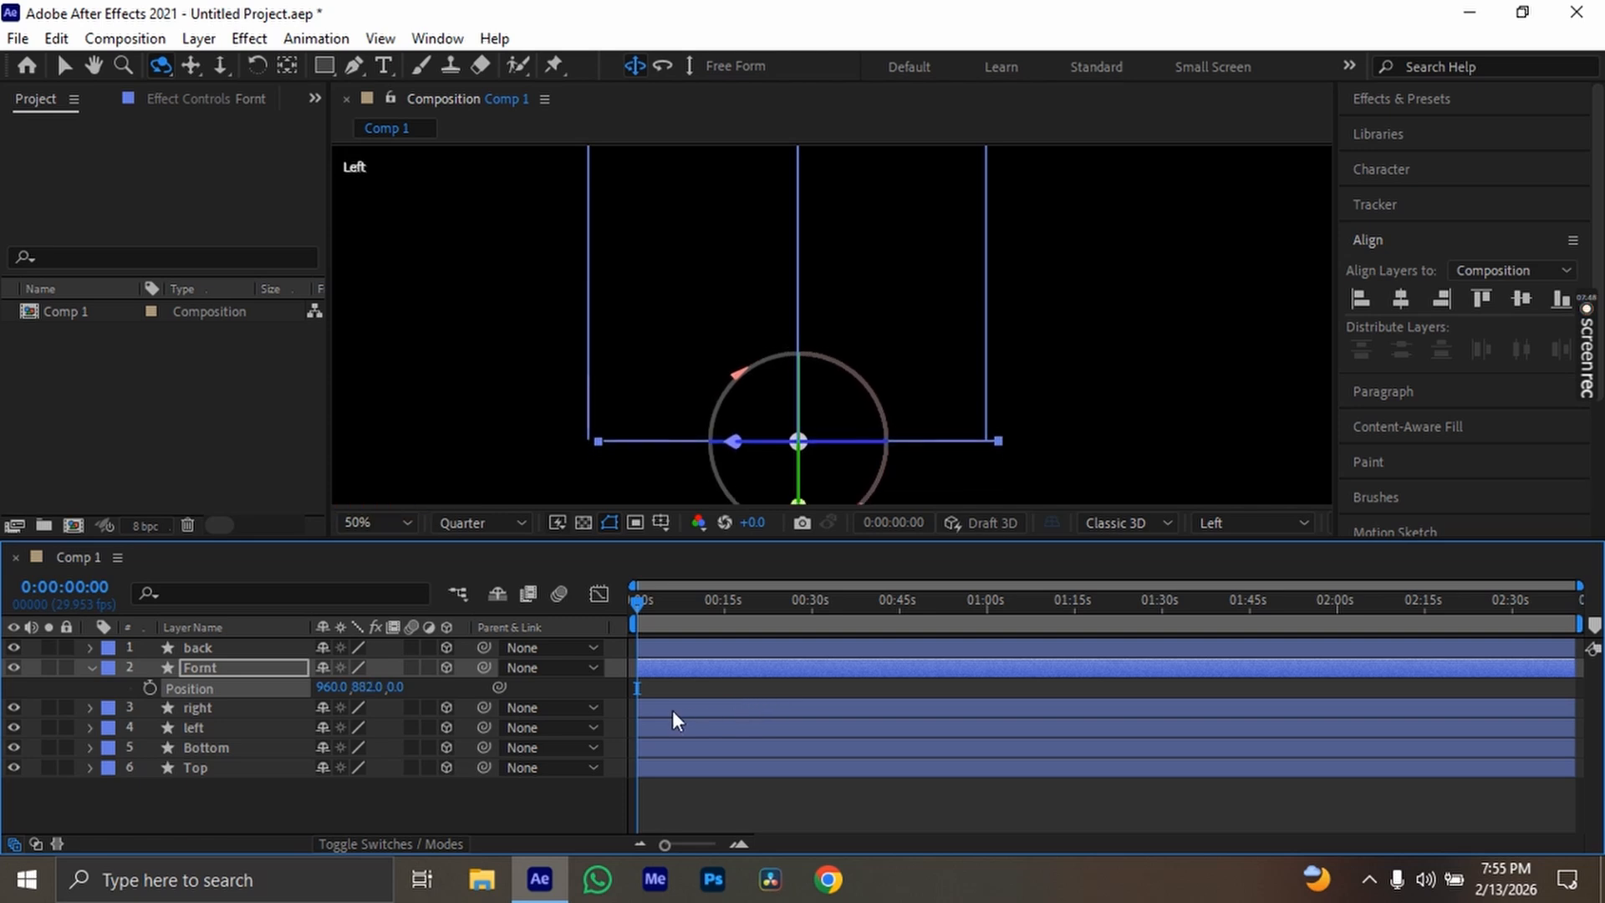
pyautogui.scroll(1, 710, 392)
pyautogui.press('space')
pyautogui.moveTo(652, 459); pyautogui.dragTo(688, 303)
pyautogui.moveTo(409, 686); pyautogui.dragTo(422, 688)
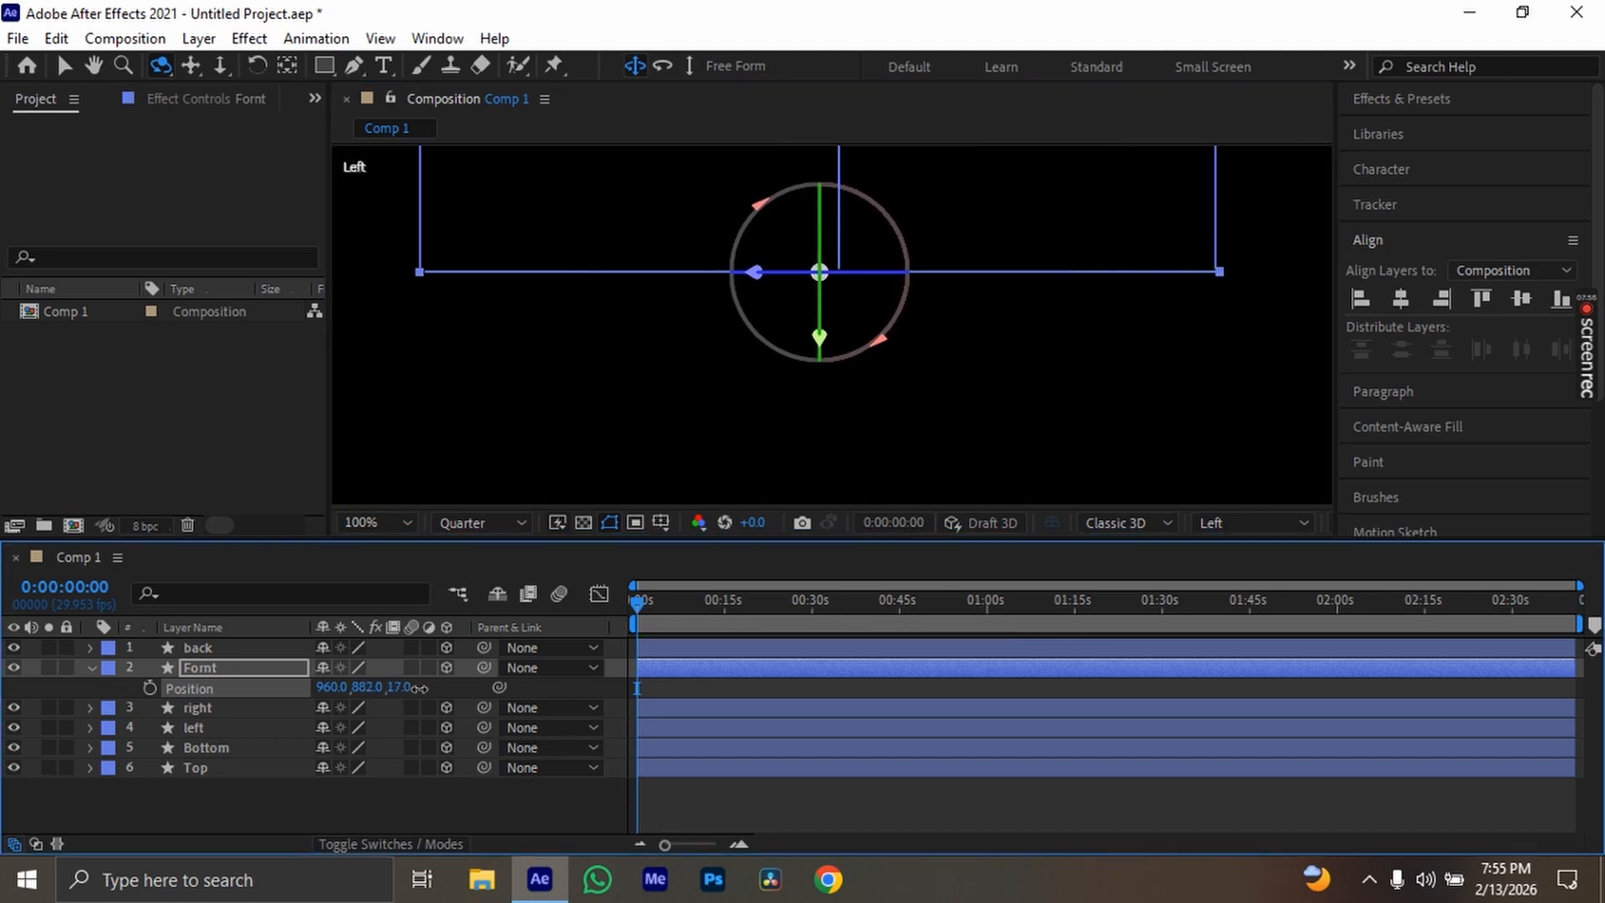
# Collapse the Fornt layer's Position property and return to the Selection tool
pyautogui.scroll(-4, 675, 339)
pyautogui.press('h')
pyautogui.moveTo(885, 248); pyautogui.dragTo(881, 358)
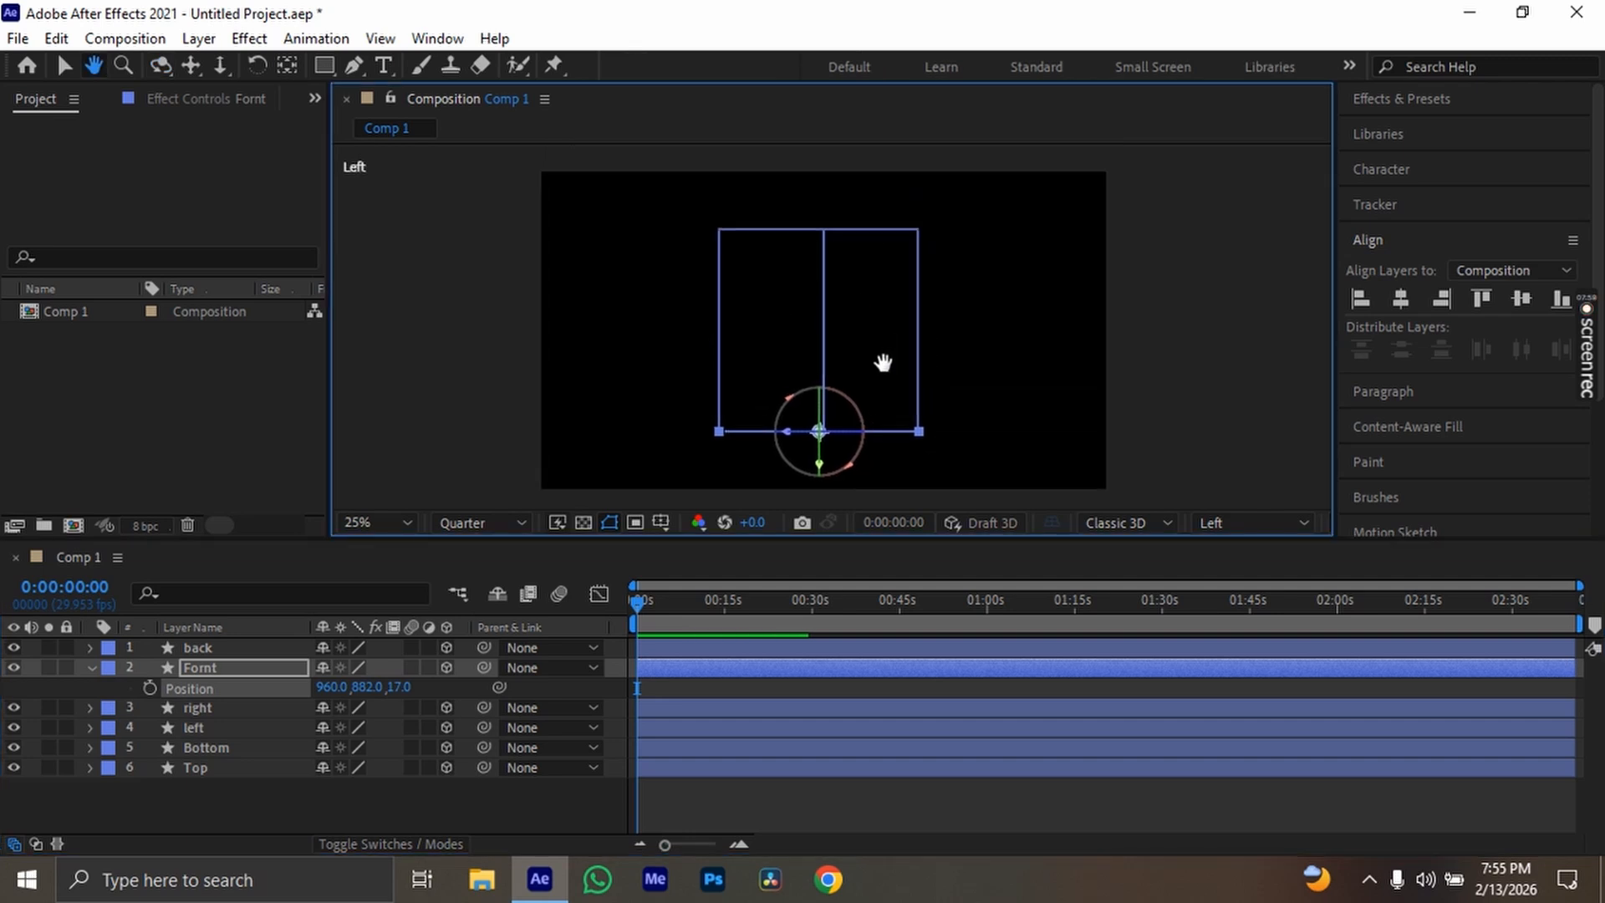
pyautogui.click(99, 676)
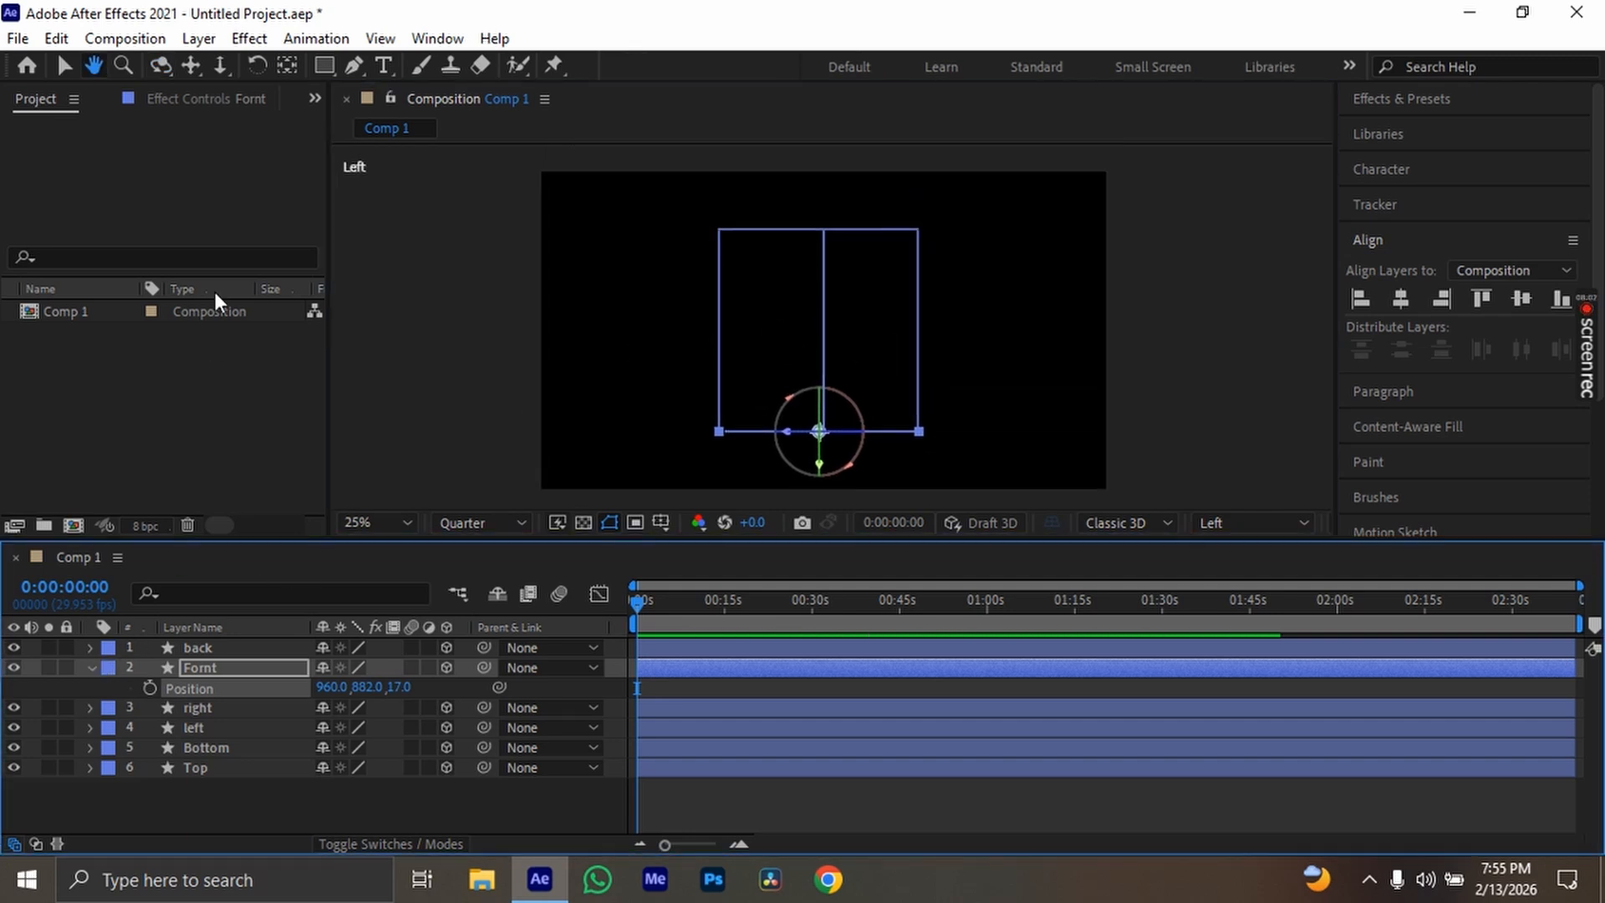
pyautogui.click(72, 73)
pyautogui.click(92, 667)
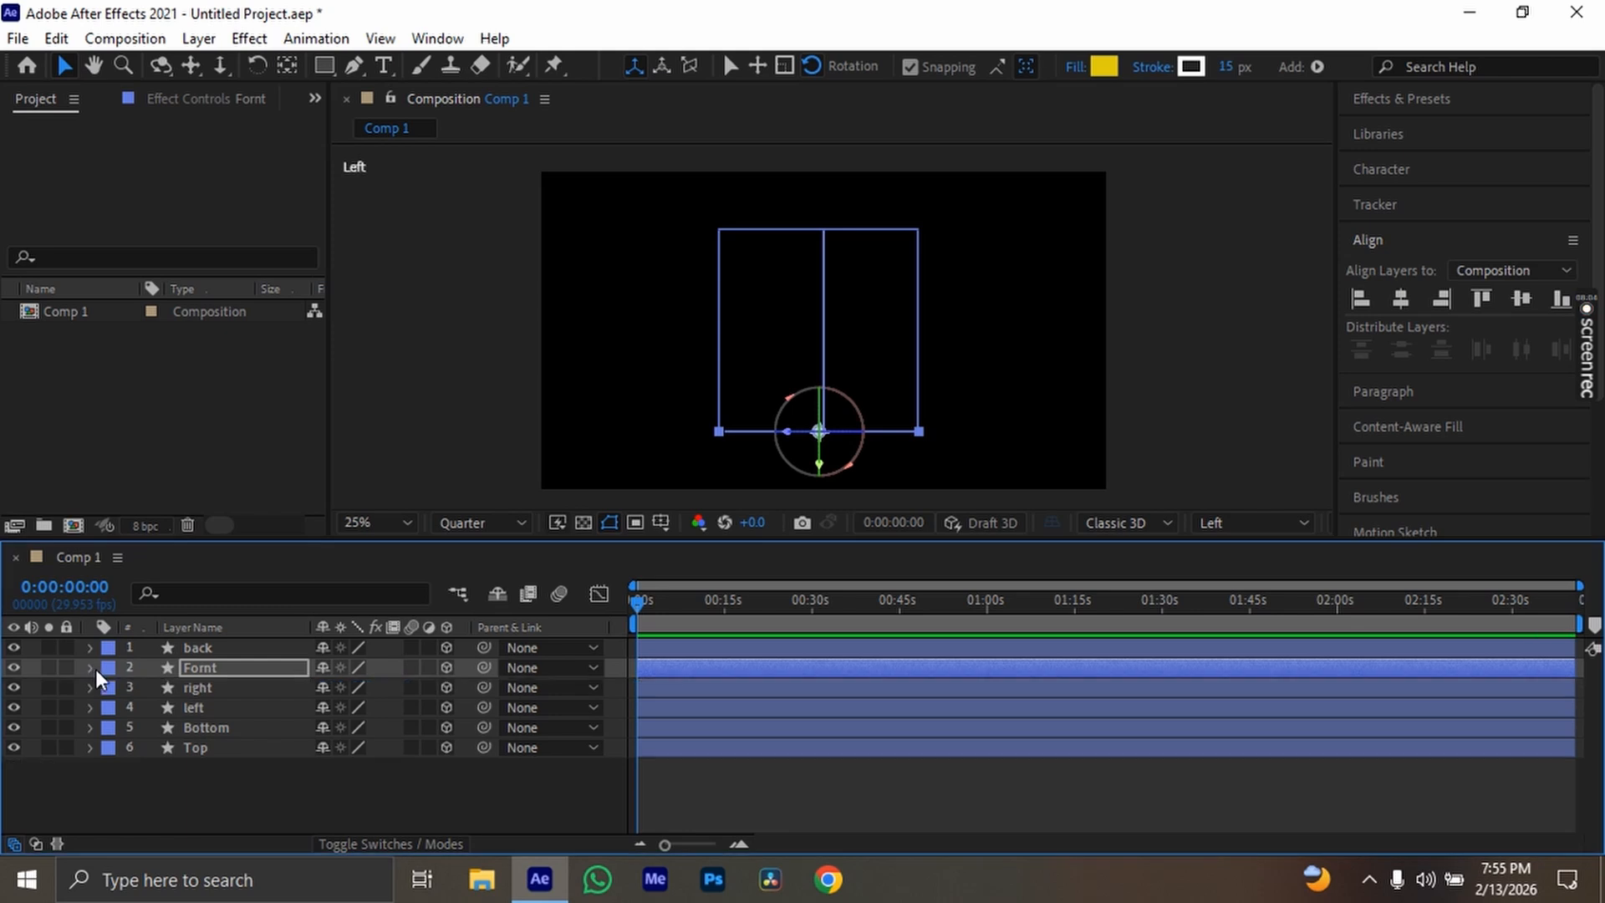
# Set the Bottom layer's Y Rotation to 90° and collapse its rotation properties
pyautogui.click(227, 657)
pyautogui.click(229, 674)
pyautogui.click(229, 687)
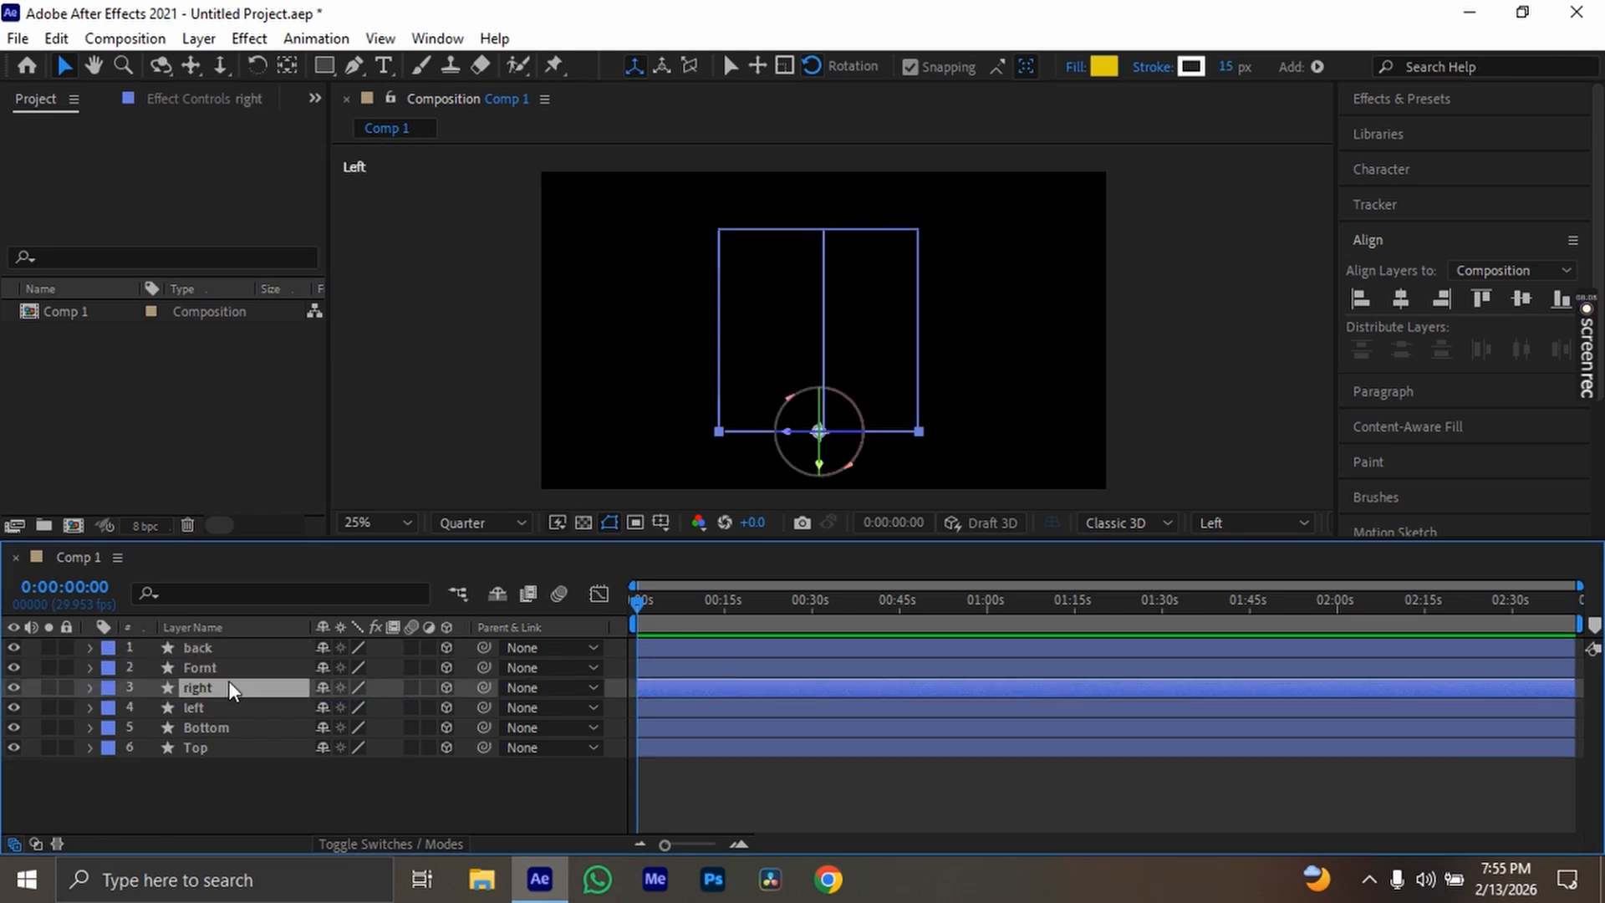
pyautogui.click(228, 702)
pyautogui.click(239, 724)
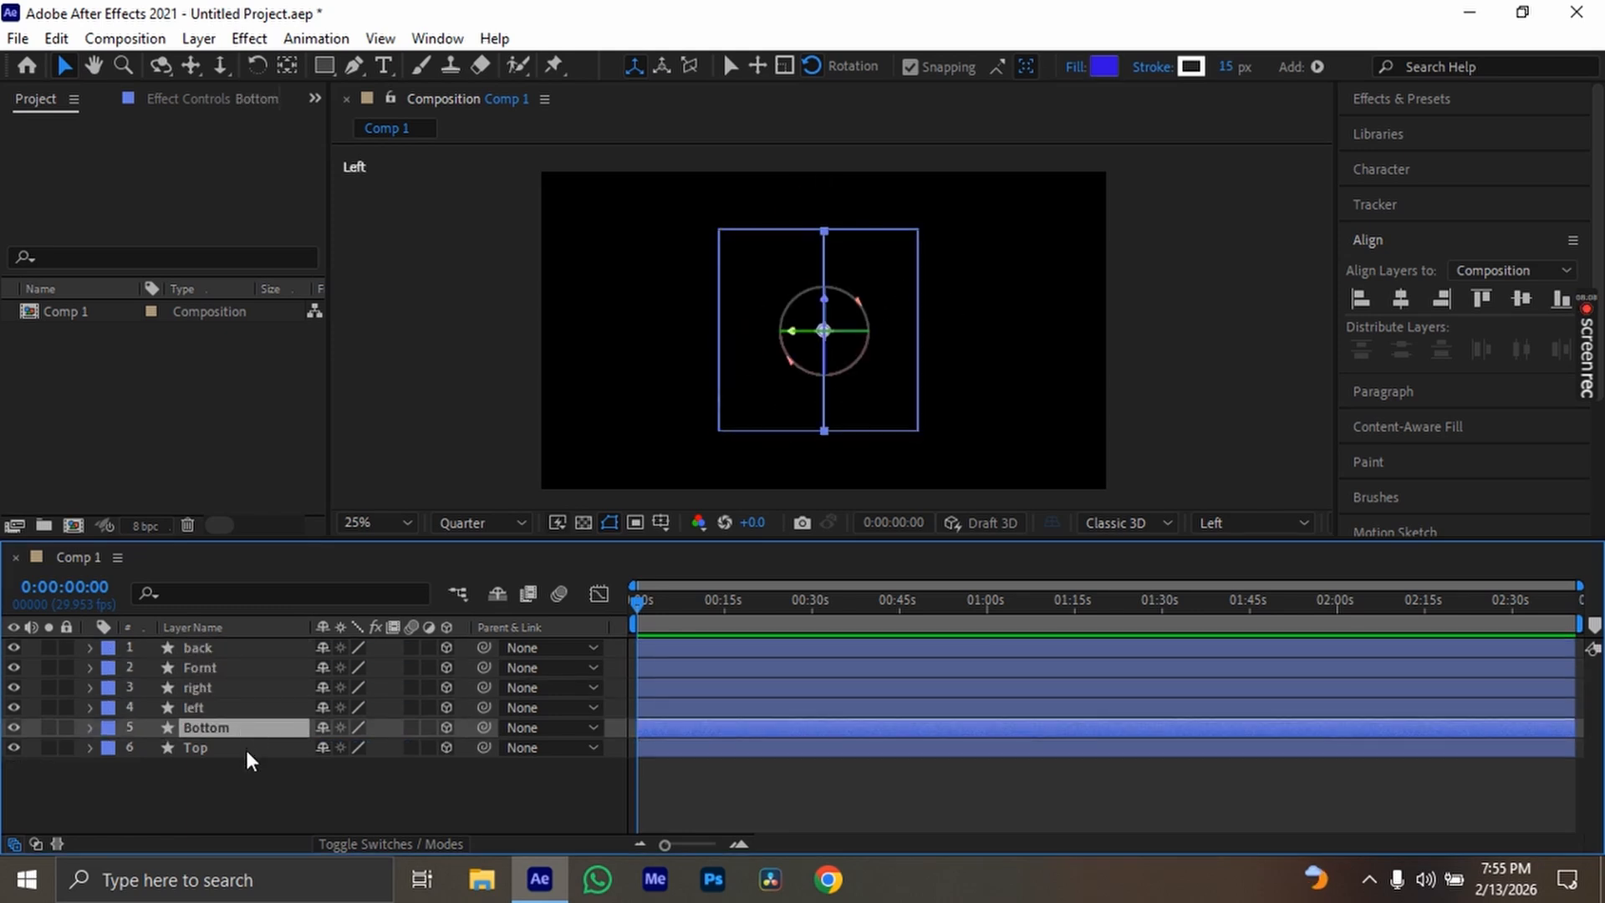
pyautogui.click(245, 748)
pyautogui.click(251, 734)
pyautogui.press('r')
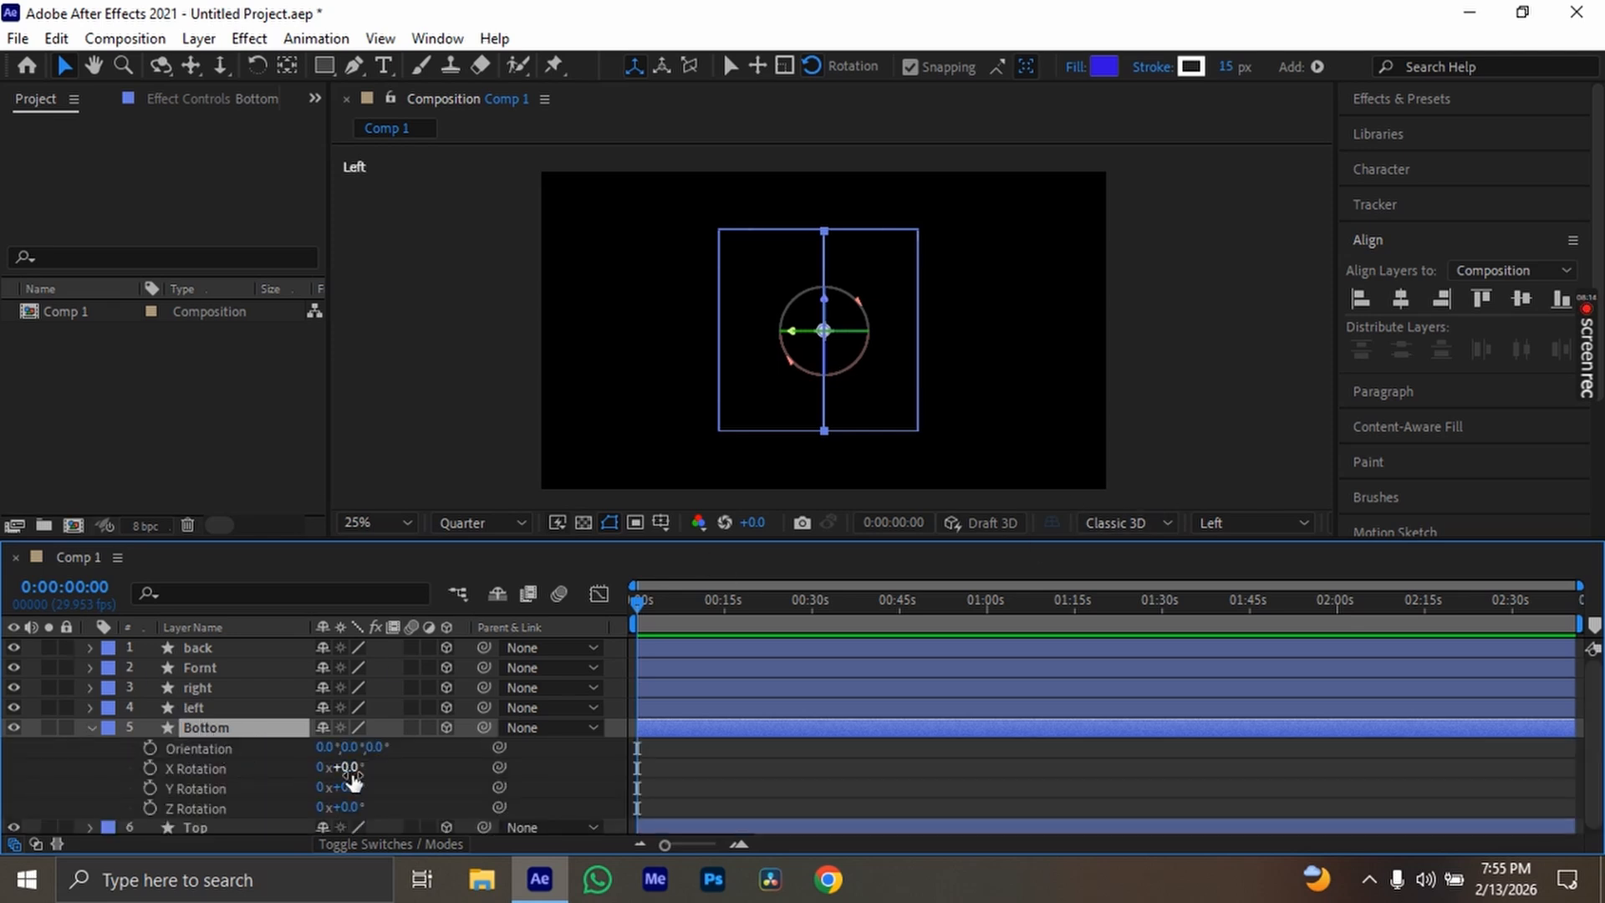
pyautogui.moveTo(353, 773); pyautogui.dragTo(435, 786)
pyautogui.hotkey('ctrl', 'z')
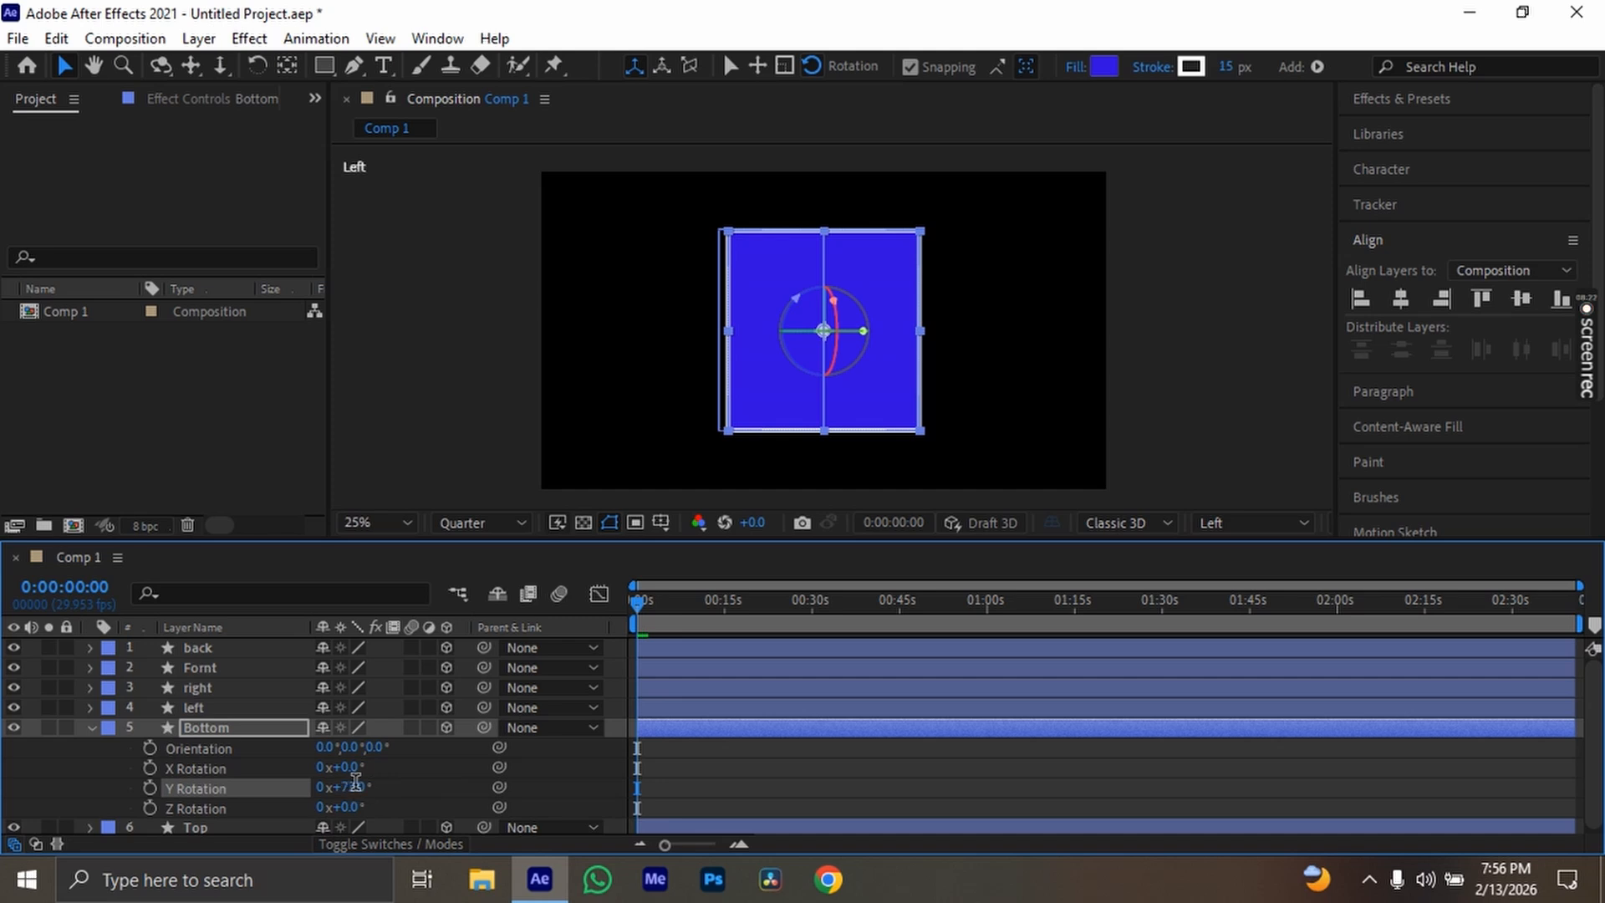
pyautogui.click(355, 786)
pyautogui.write('90')
pyautogui.press('Return')
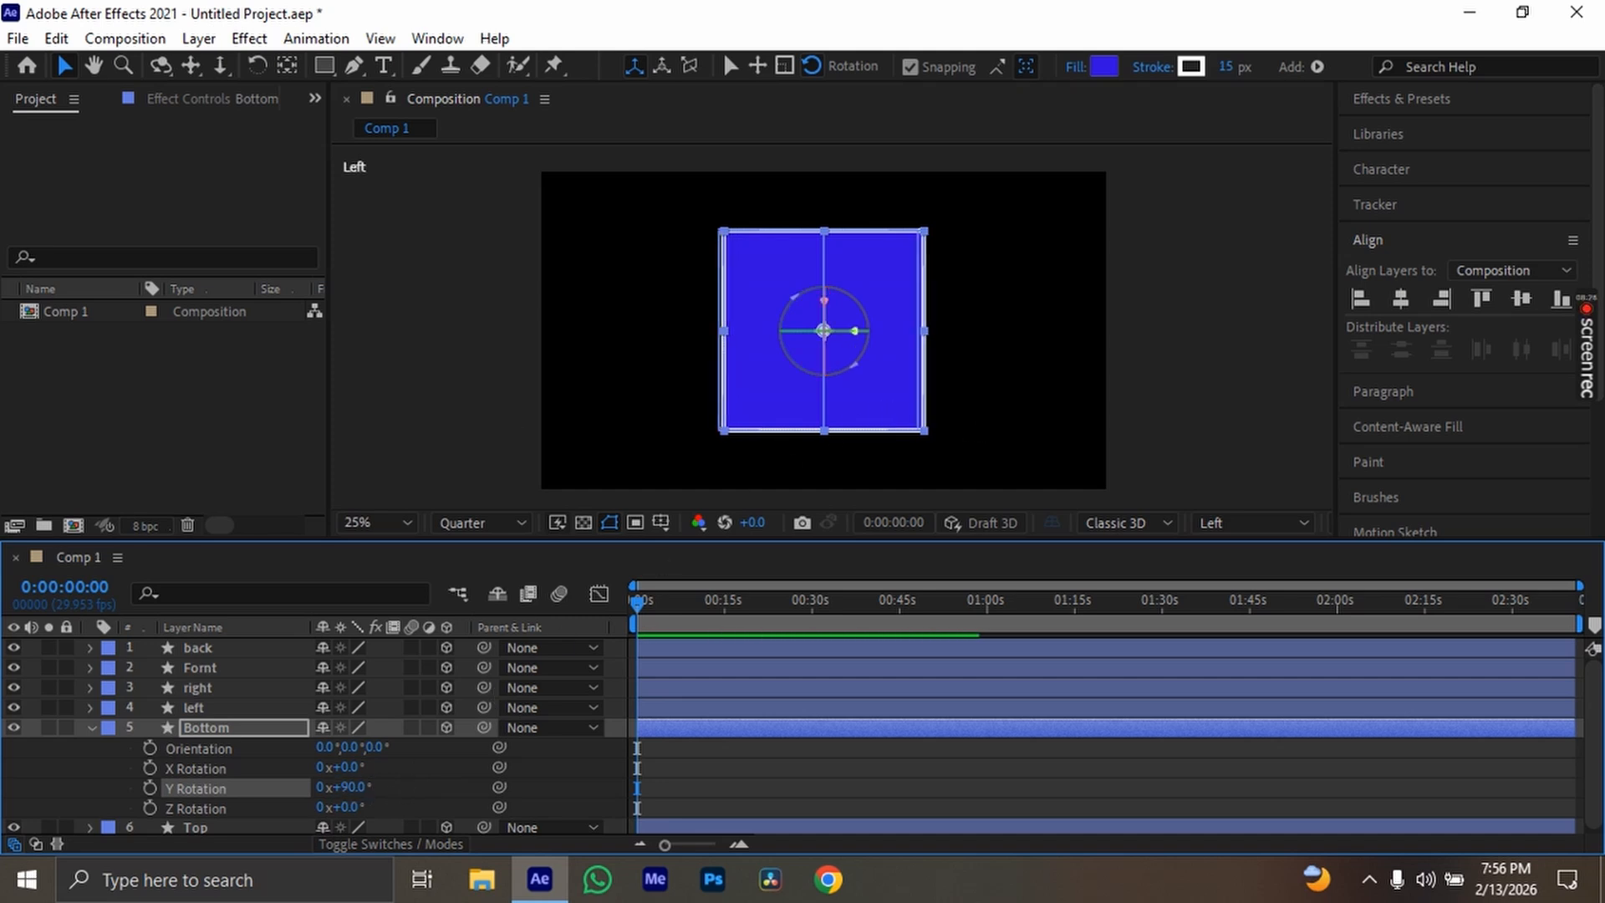
pyautogui.click(90, 727)
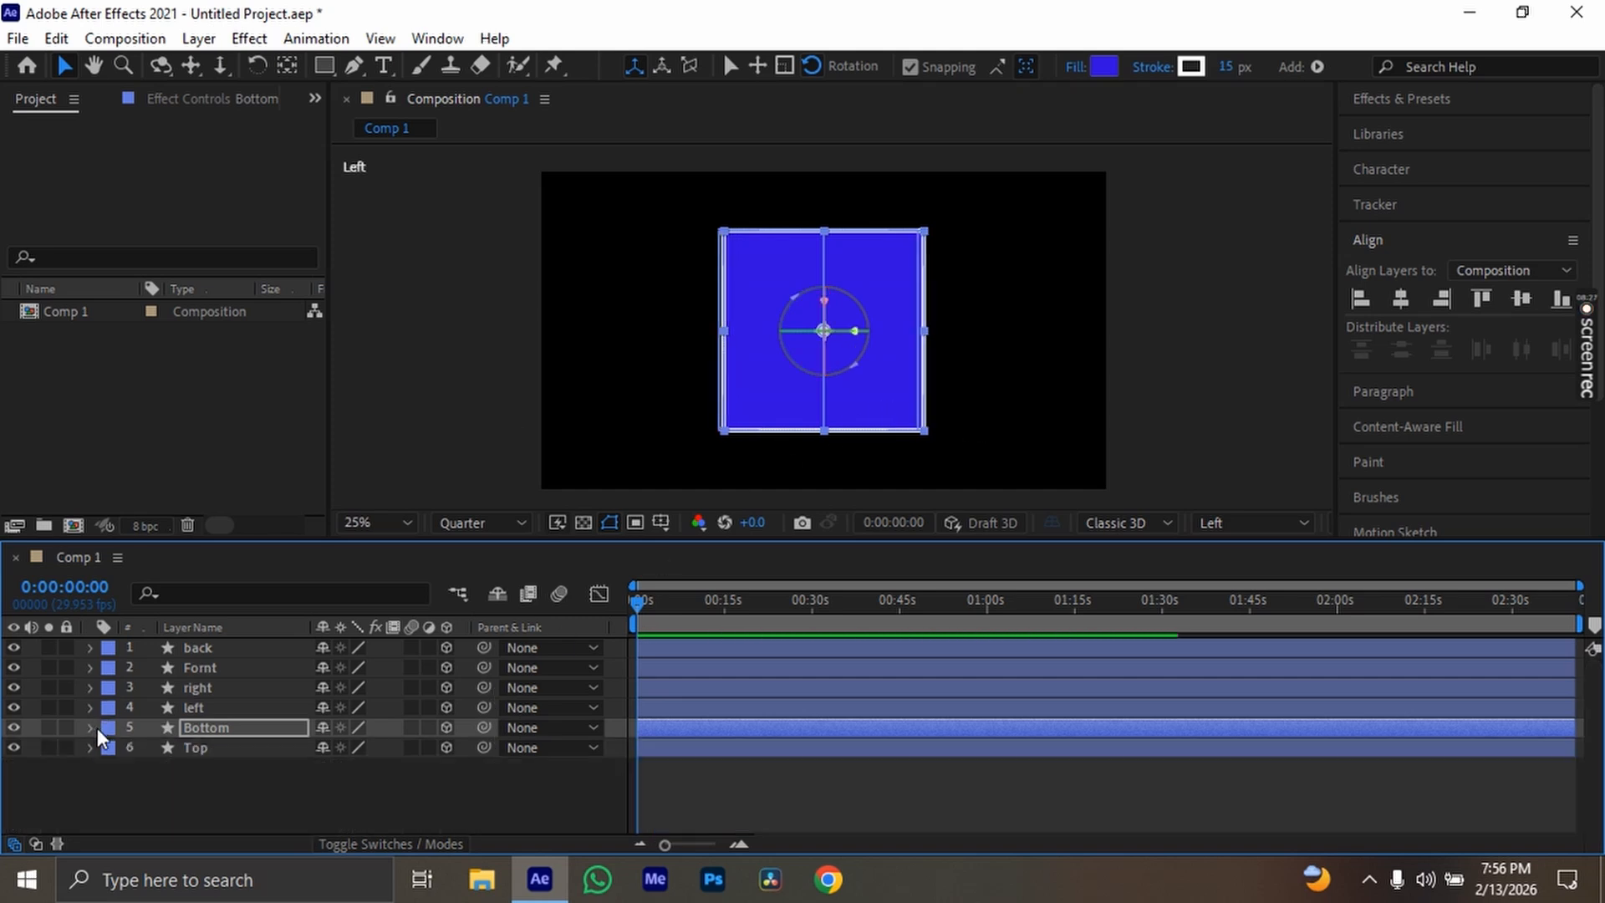
# Inspect the box in the Top, Back, Right and Bottom views, ending in Custom View 1
pyautogui.click(1236, 523)
pyautogui.click(1266, 257)
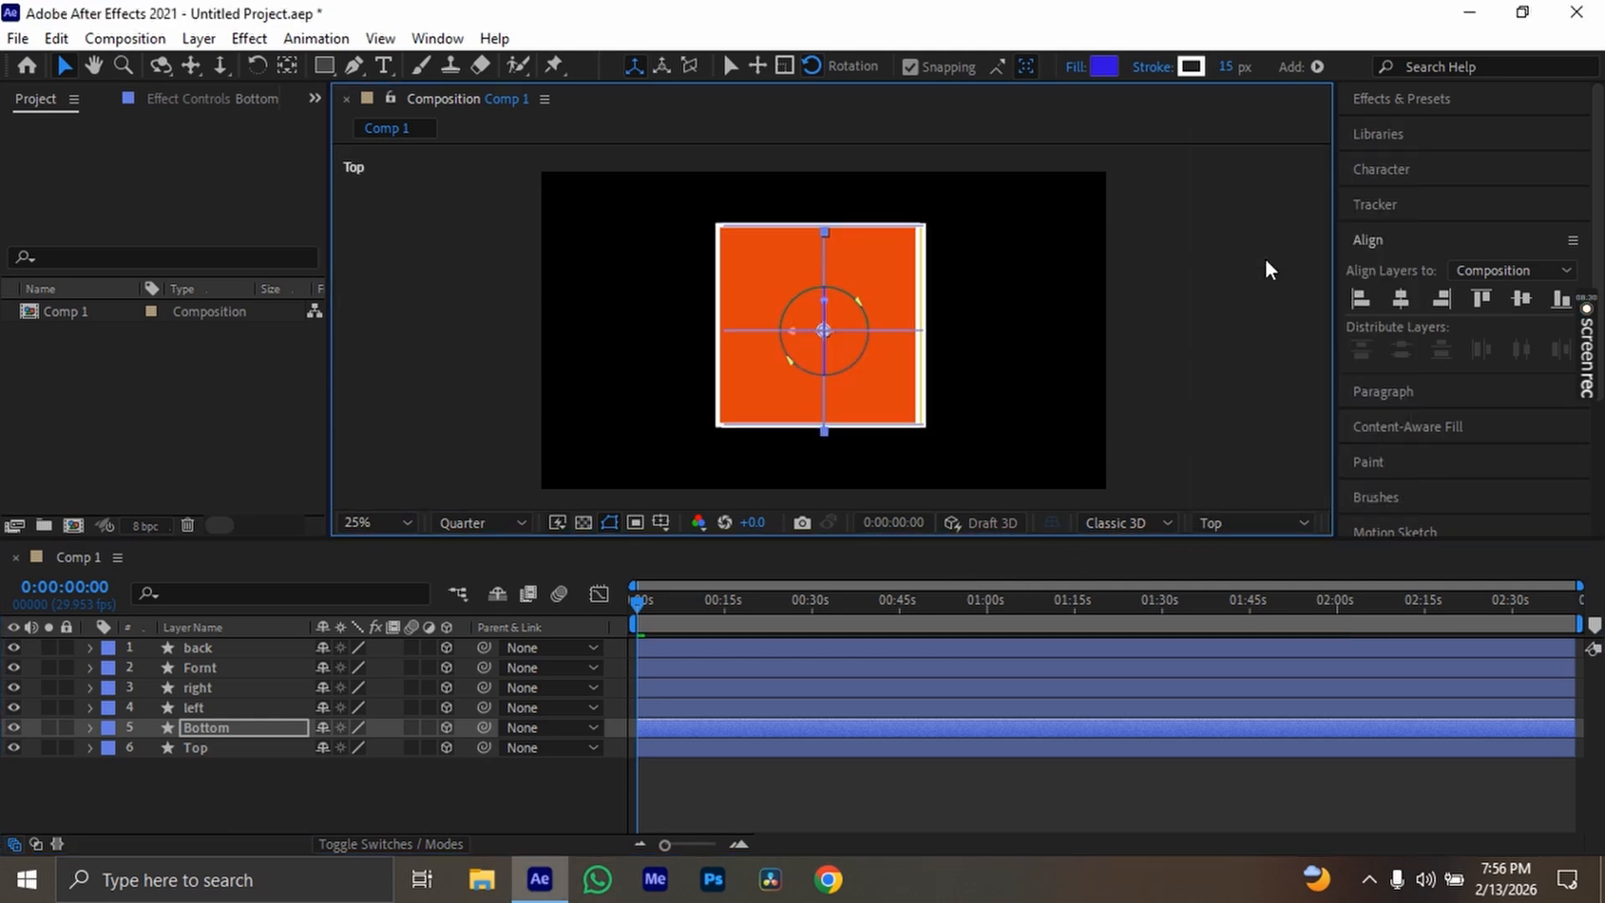
pyautogui.click(1255, 508)
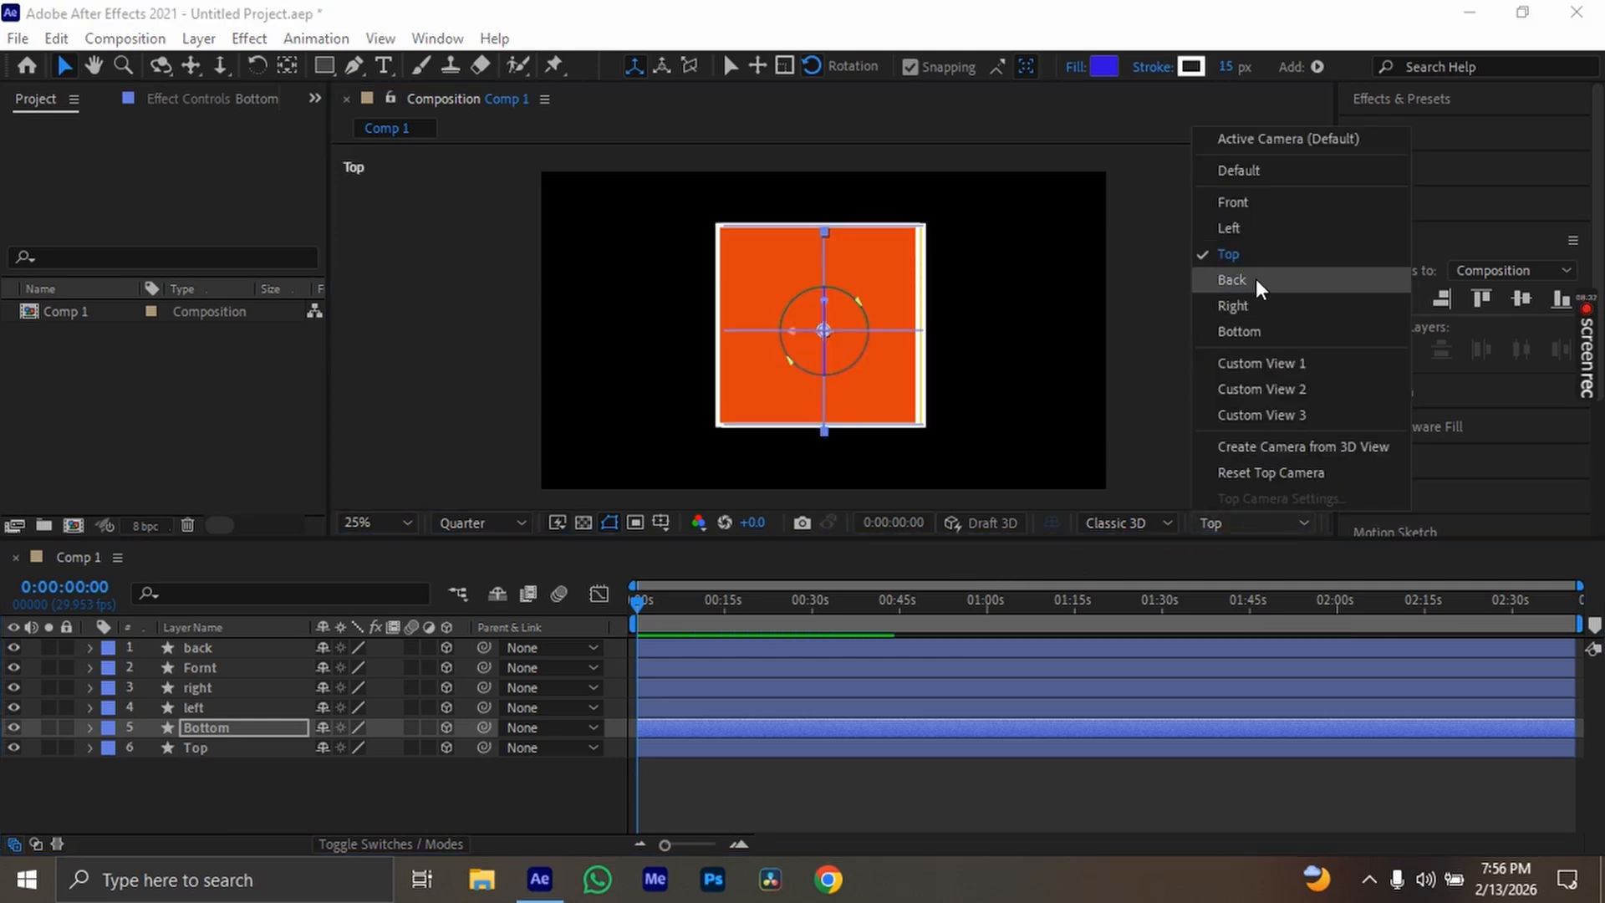
pyautogui.click(1256, 276)
pyautogui.click(1247, 524)
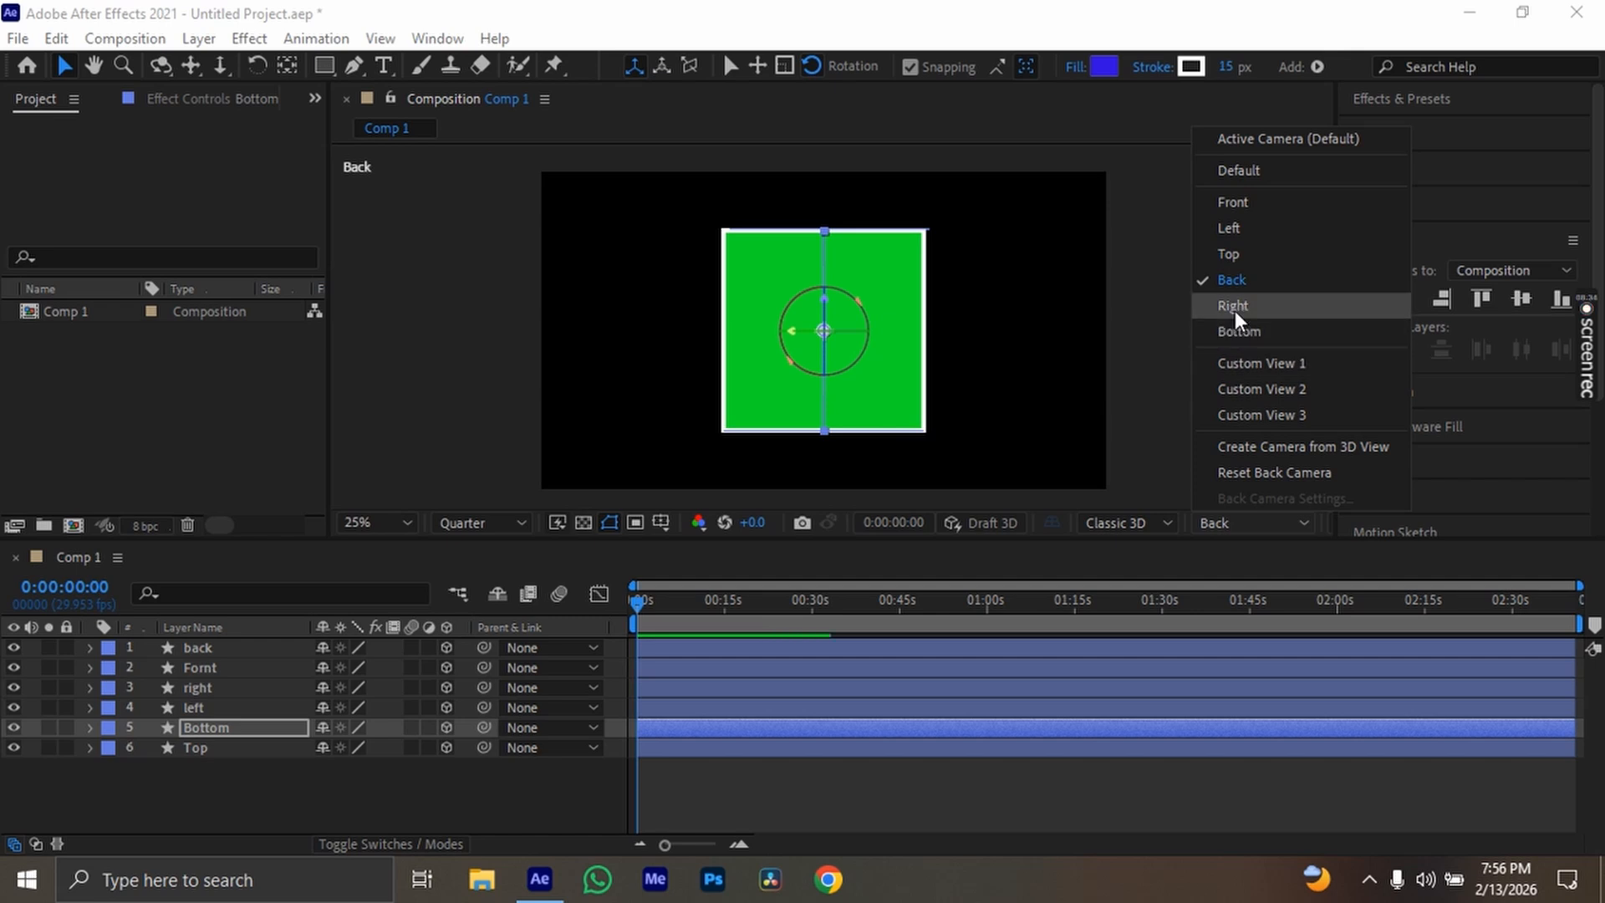
pyautogui.click(1235, 307)
pyautogui.click(1242, 524)
pyautogui.click(1239, 333)
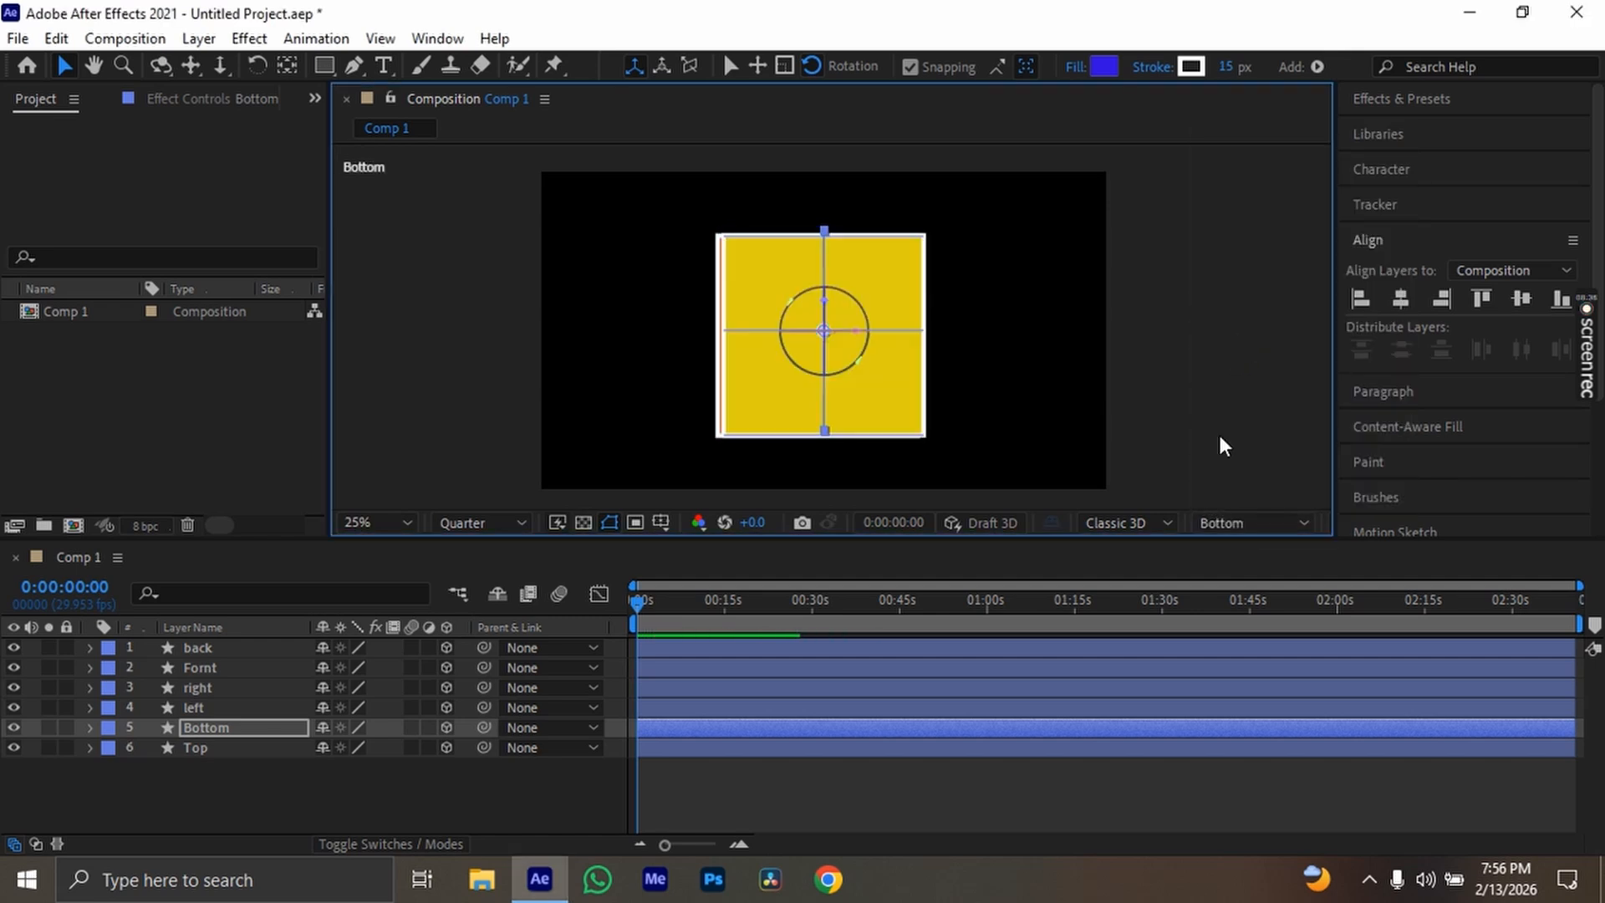
pyautogui.click(1227, 520)
pyautogui.click(1245, 363)
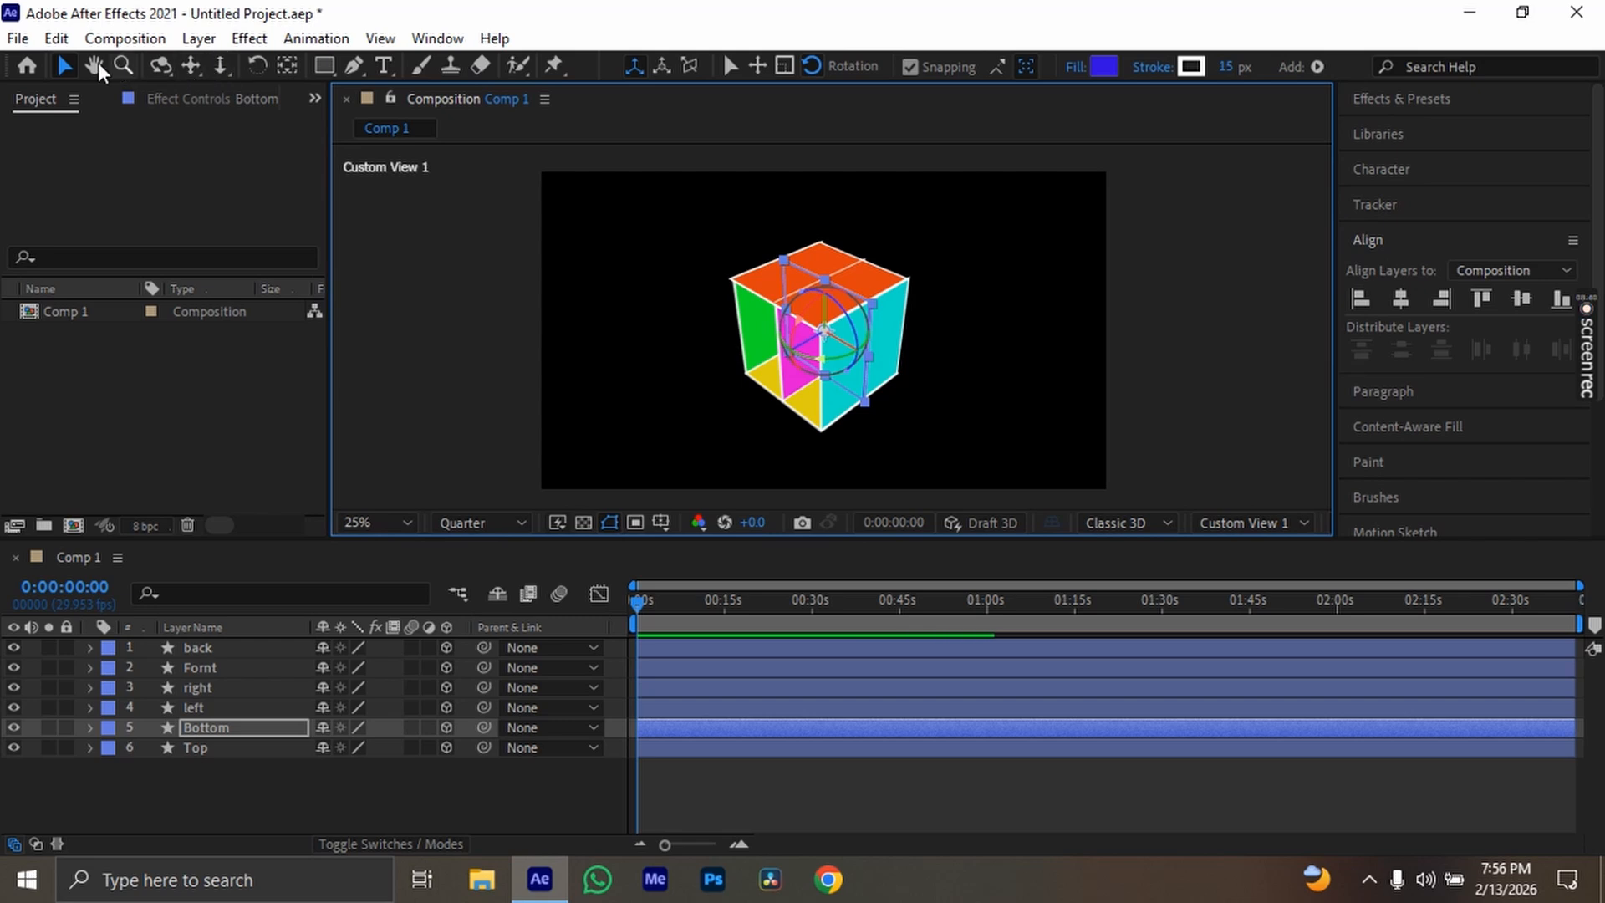
# Hide the back, Fornt, right and left layers to examine the Bottom and Top layers on their own
pyautogui.click(161, 66)
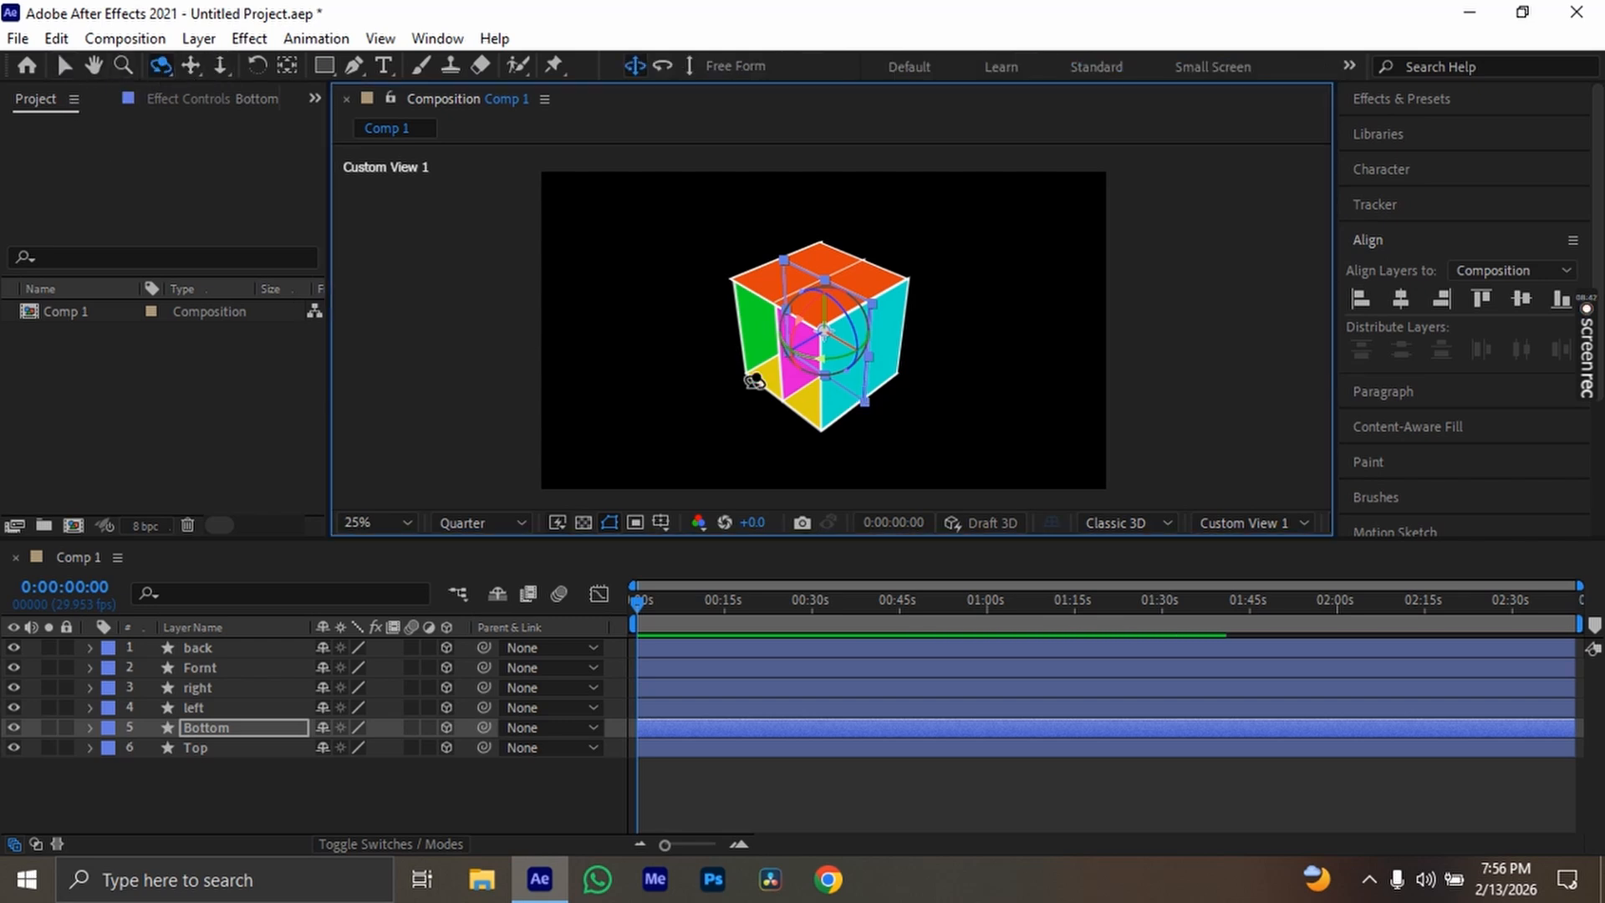
pyautogui.moveTo(755, 380); pyautogui.dragTo(688, 352)
pyautogui.moveTo(895, 408); pyautogui.dragTo(886, 362)
pyautogui.scroll(2, 887, 362)
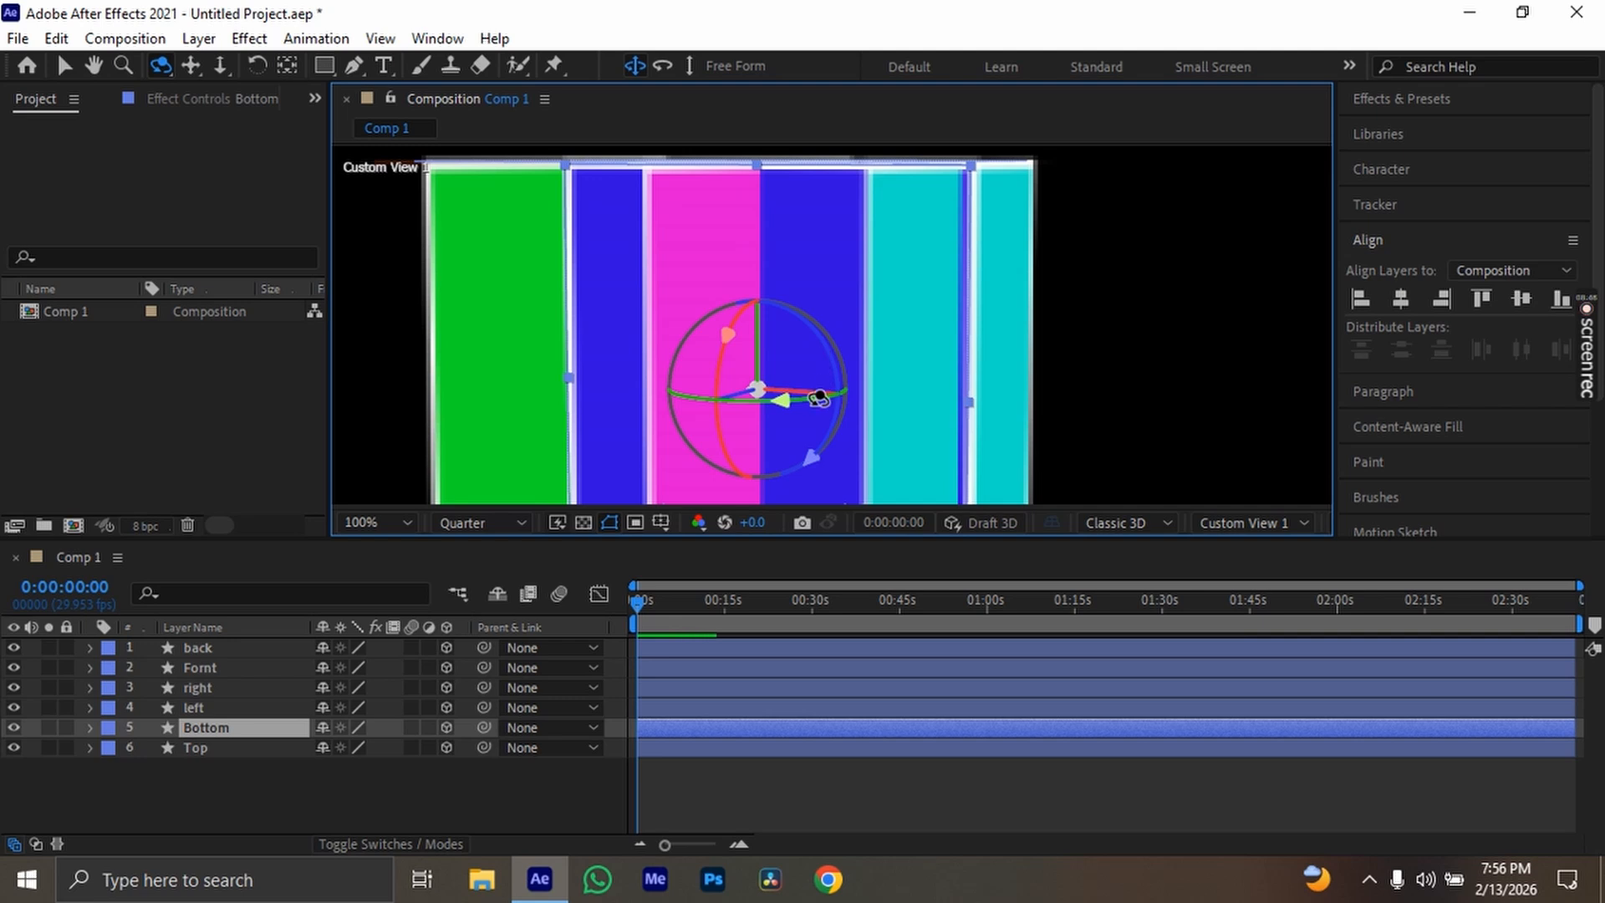
pyautogui.scroll(-1, 821, 381)
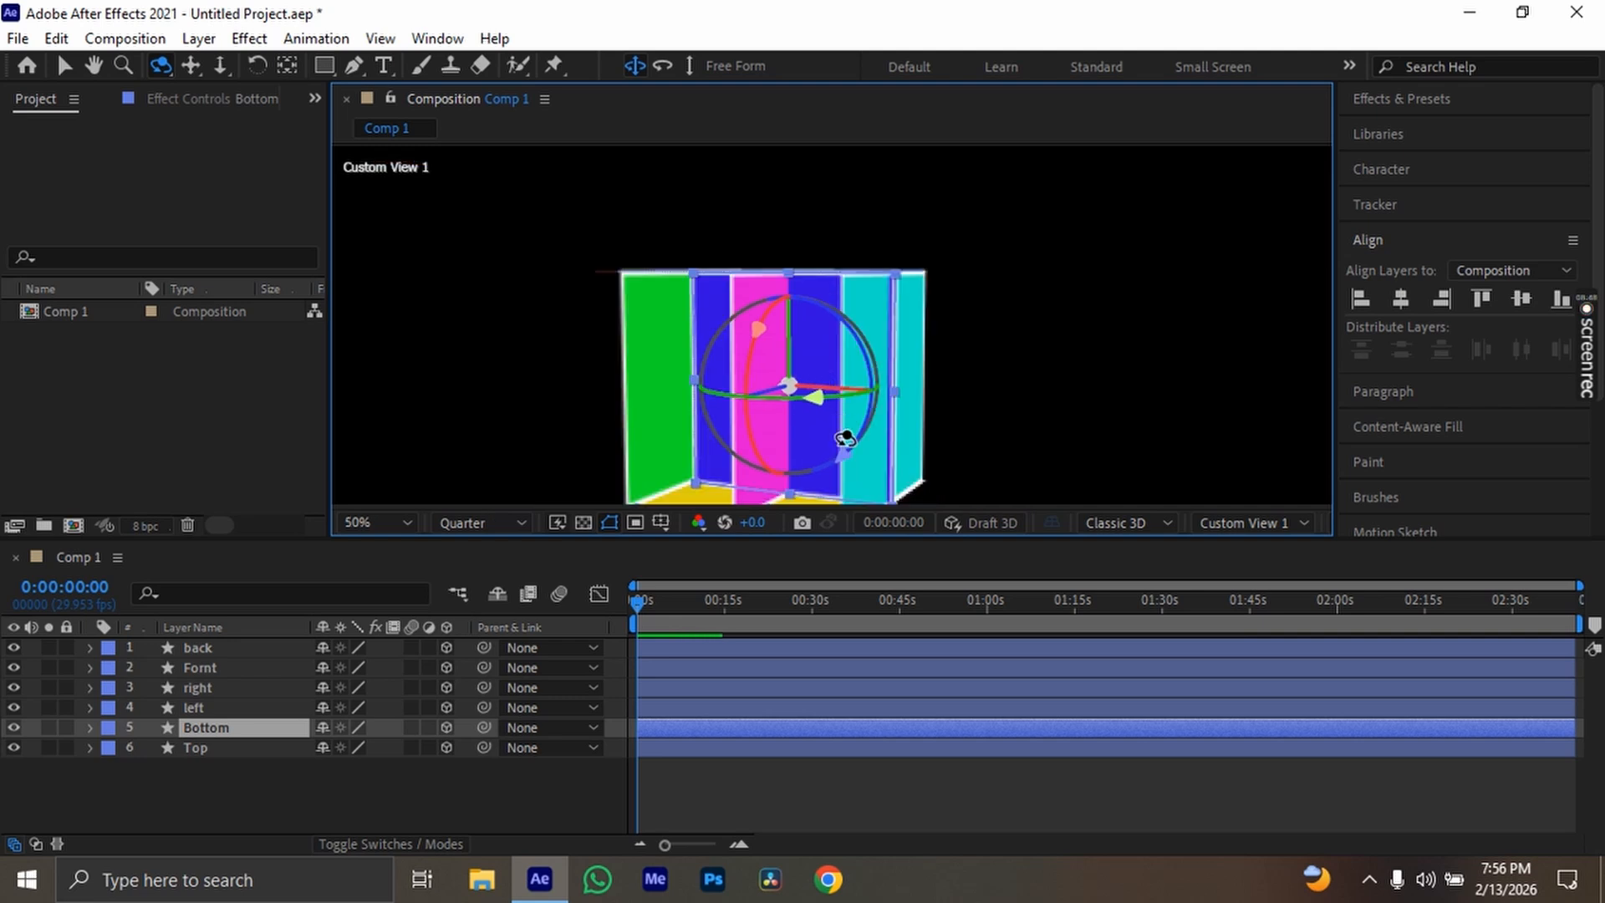
pyautogui.moveTo(14, 648); pyautogui.dragTo(17, 709)
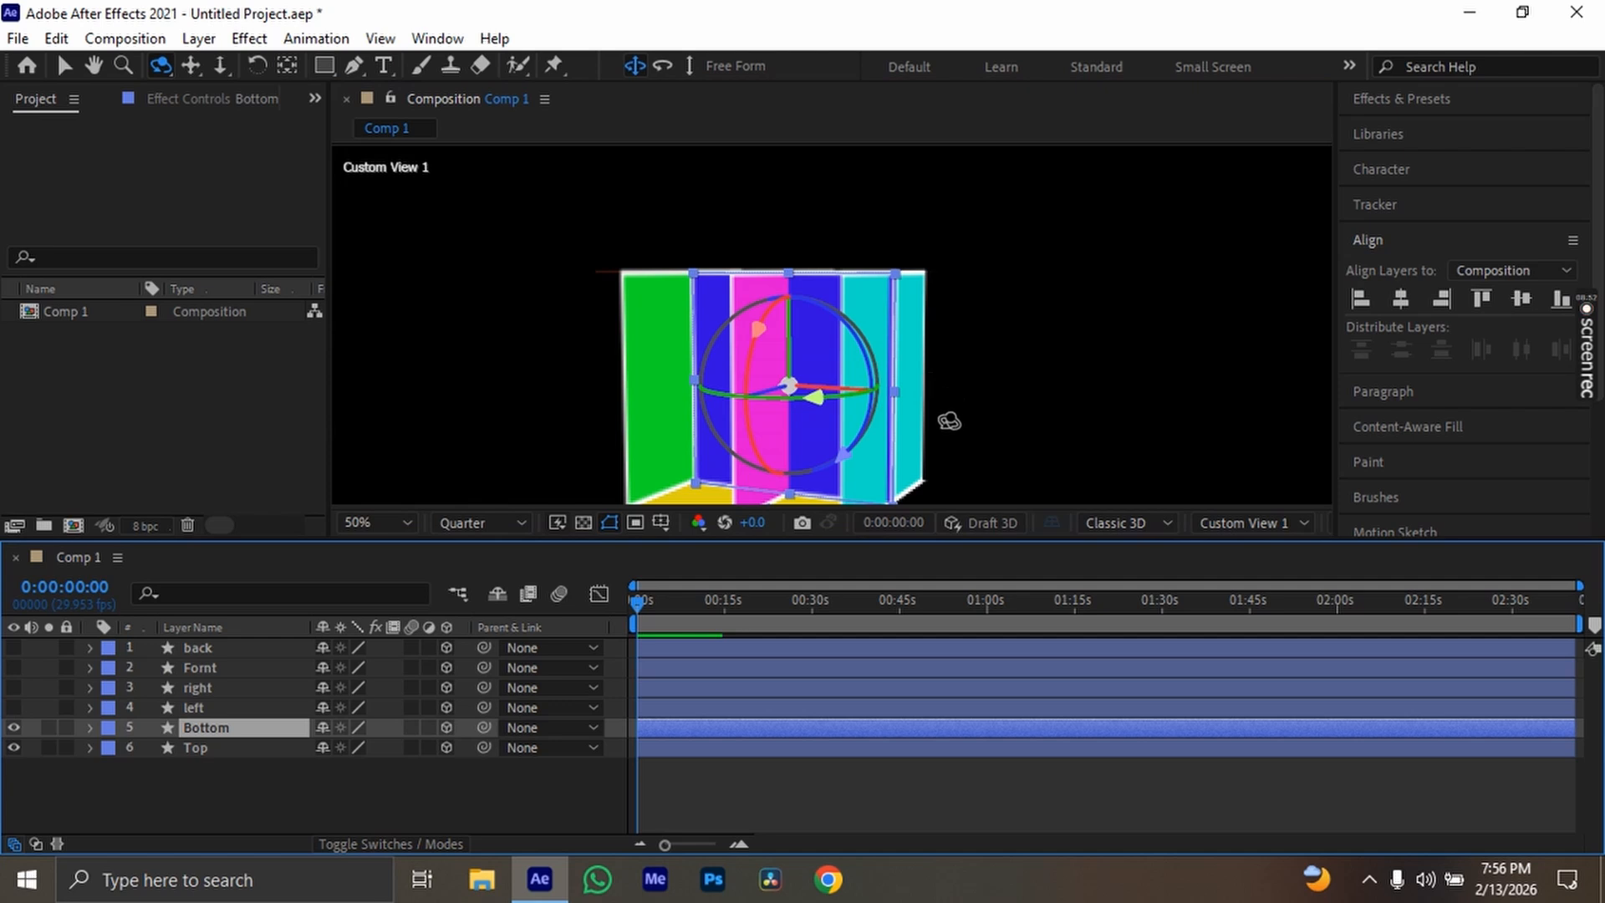
pyautogui.moveTo(951, 419); pyautogui.dragTo(846, 495)
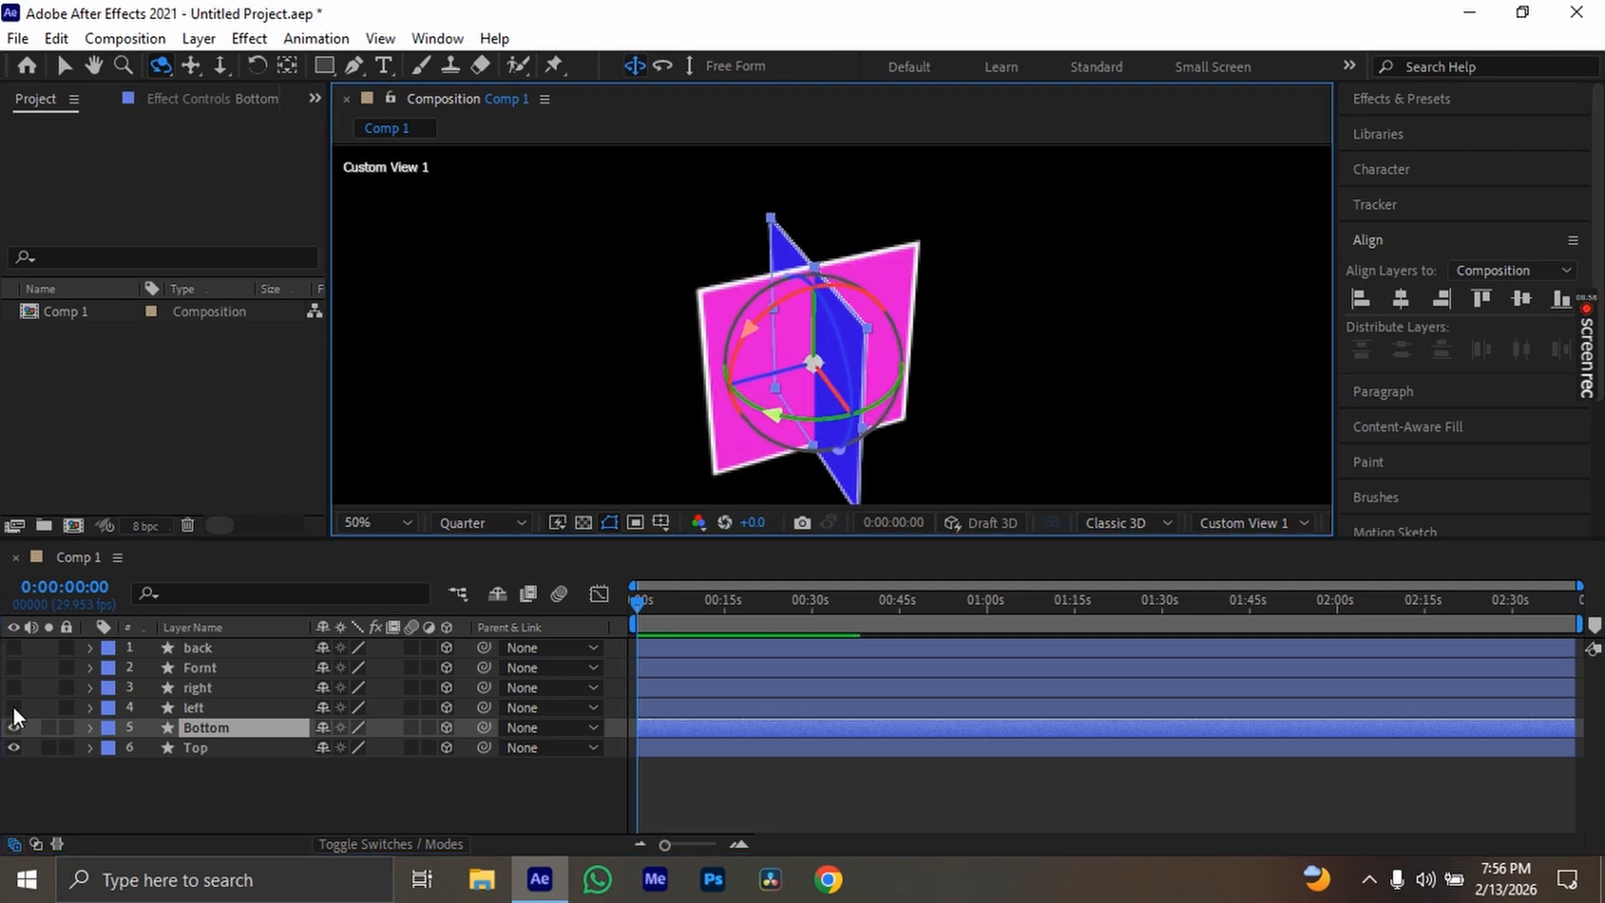
pyautogui.press('h')
pyautogui.moveTo(853, 405); pyautogui.dragTo(891, 358)
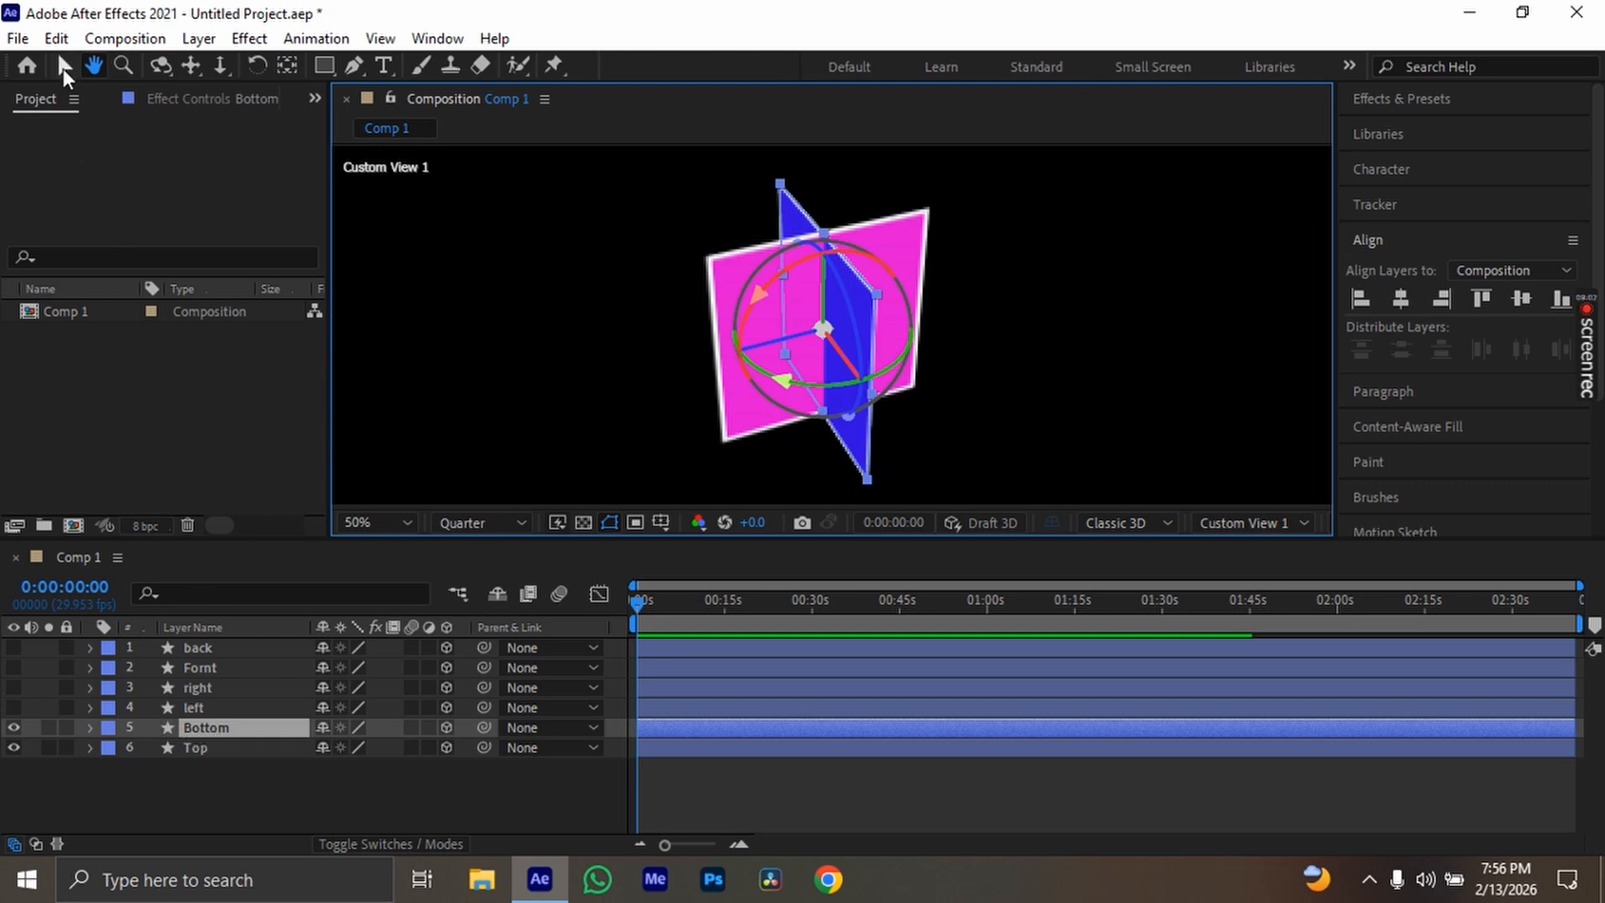
# Hide the Top layer and make the left, right, Fornt and back layers visible again
pyautogui.click(65, 67)
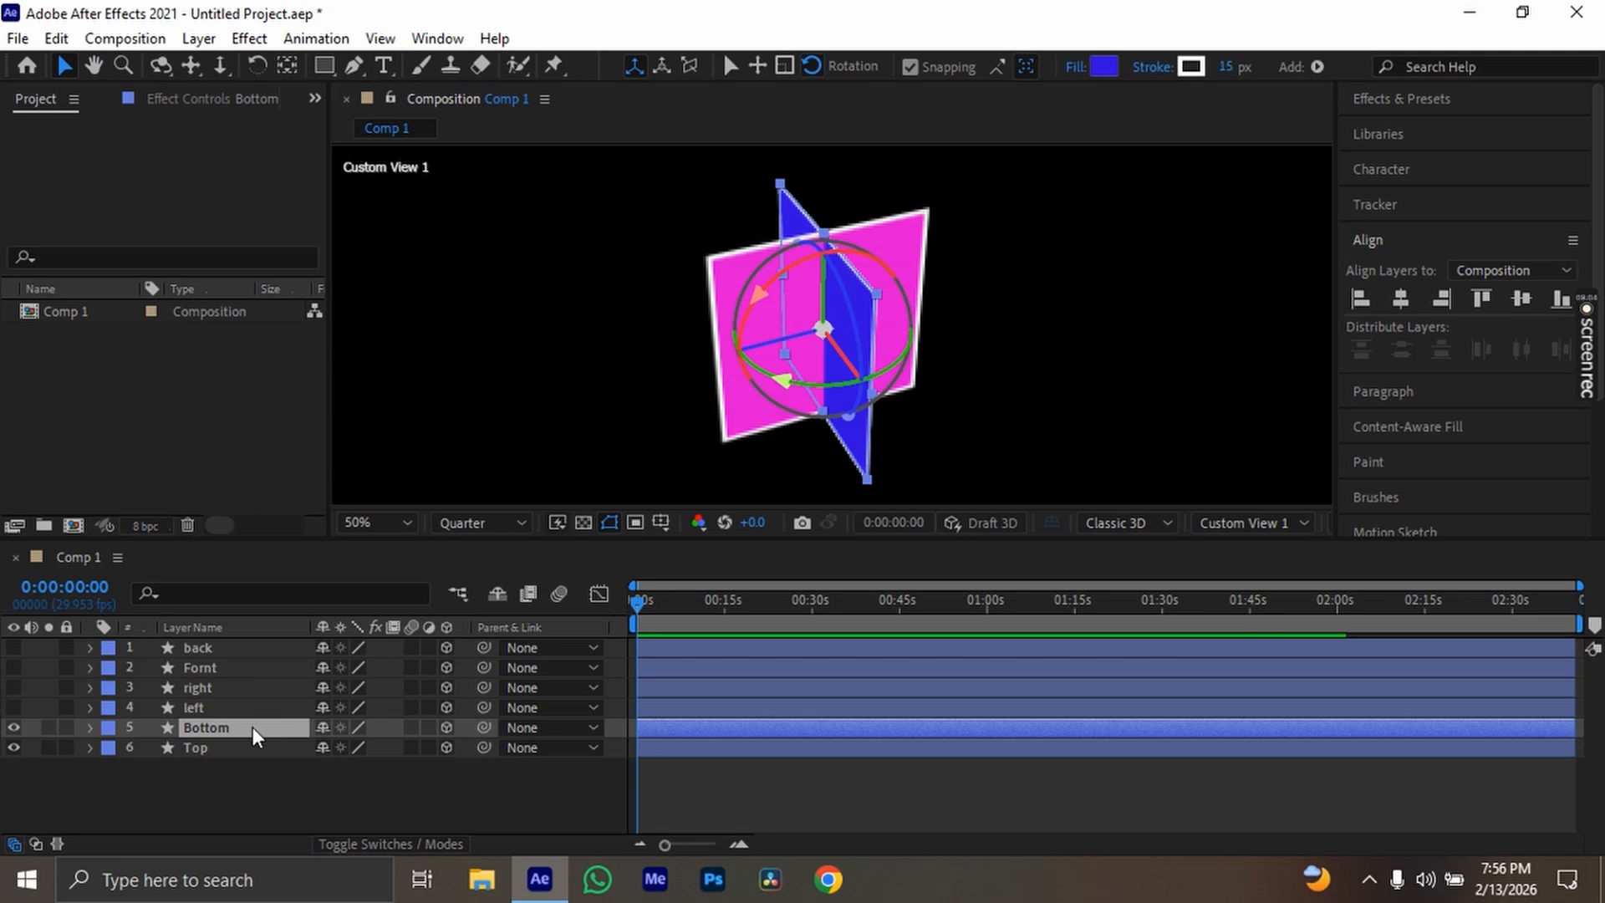
pyautogui.click(256, 749)
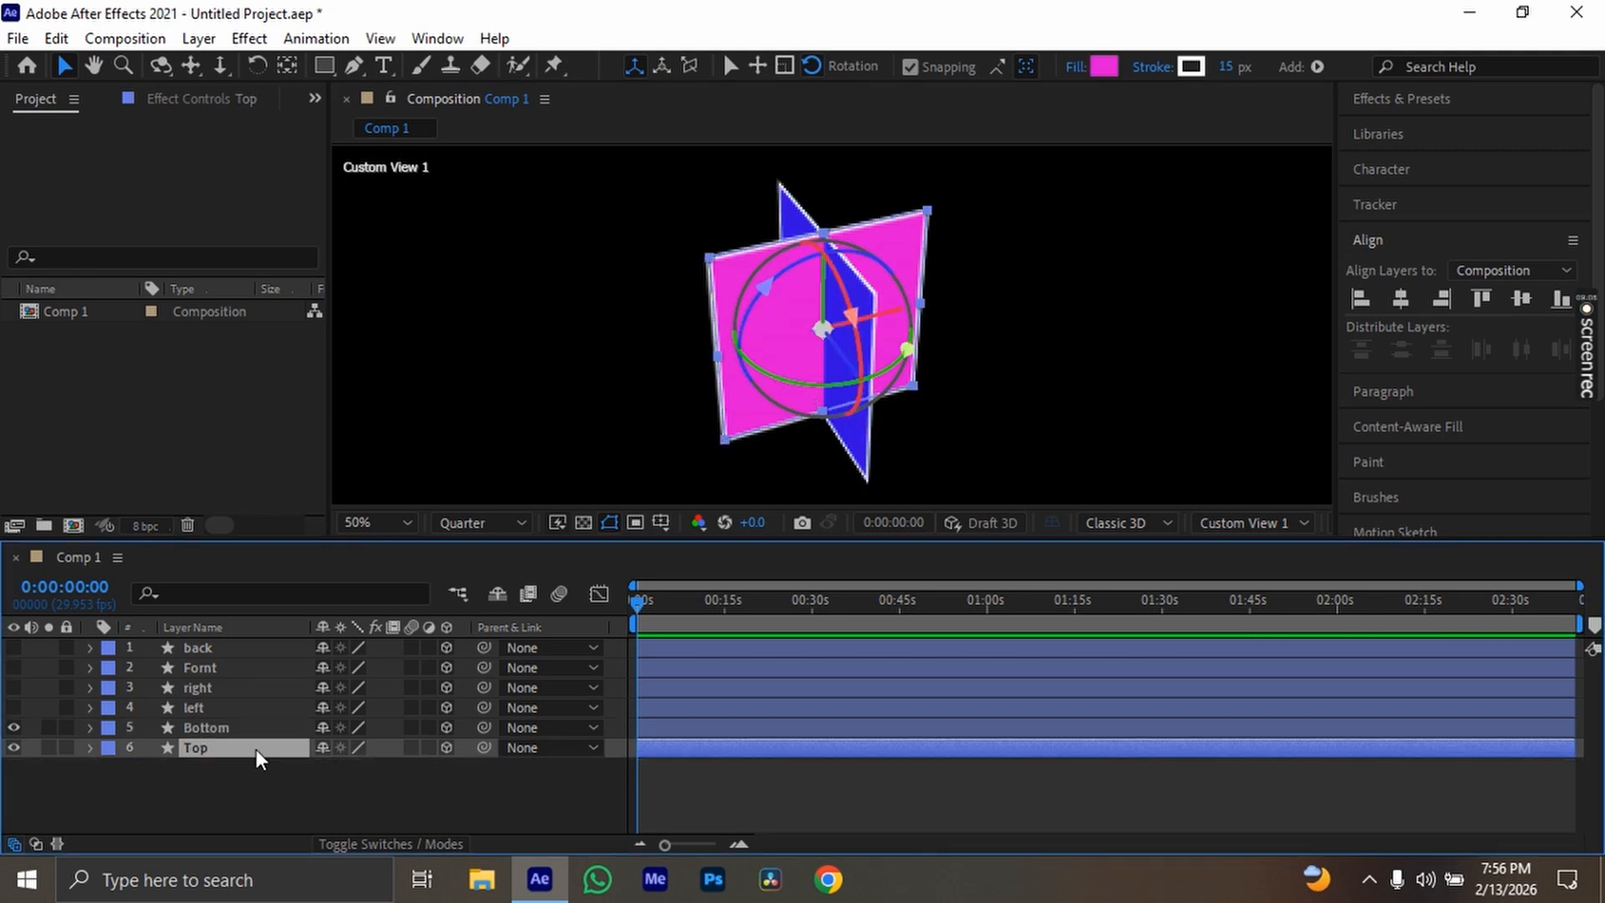
pyautogui.click(255, 729)
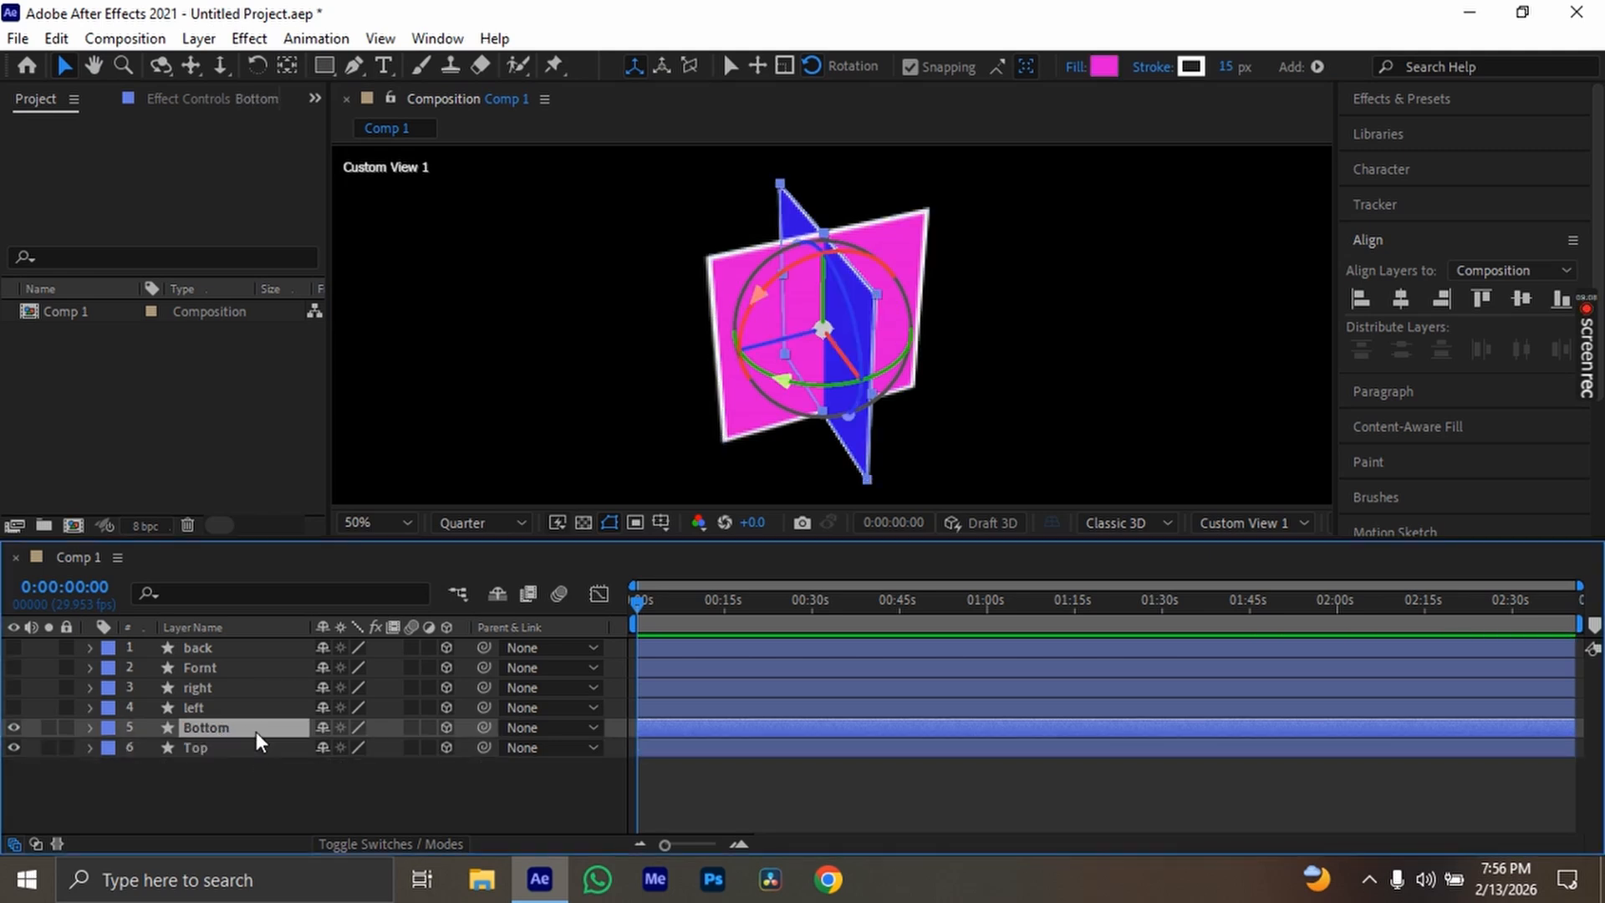
pyautogui.click(11, 750)
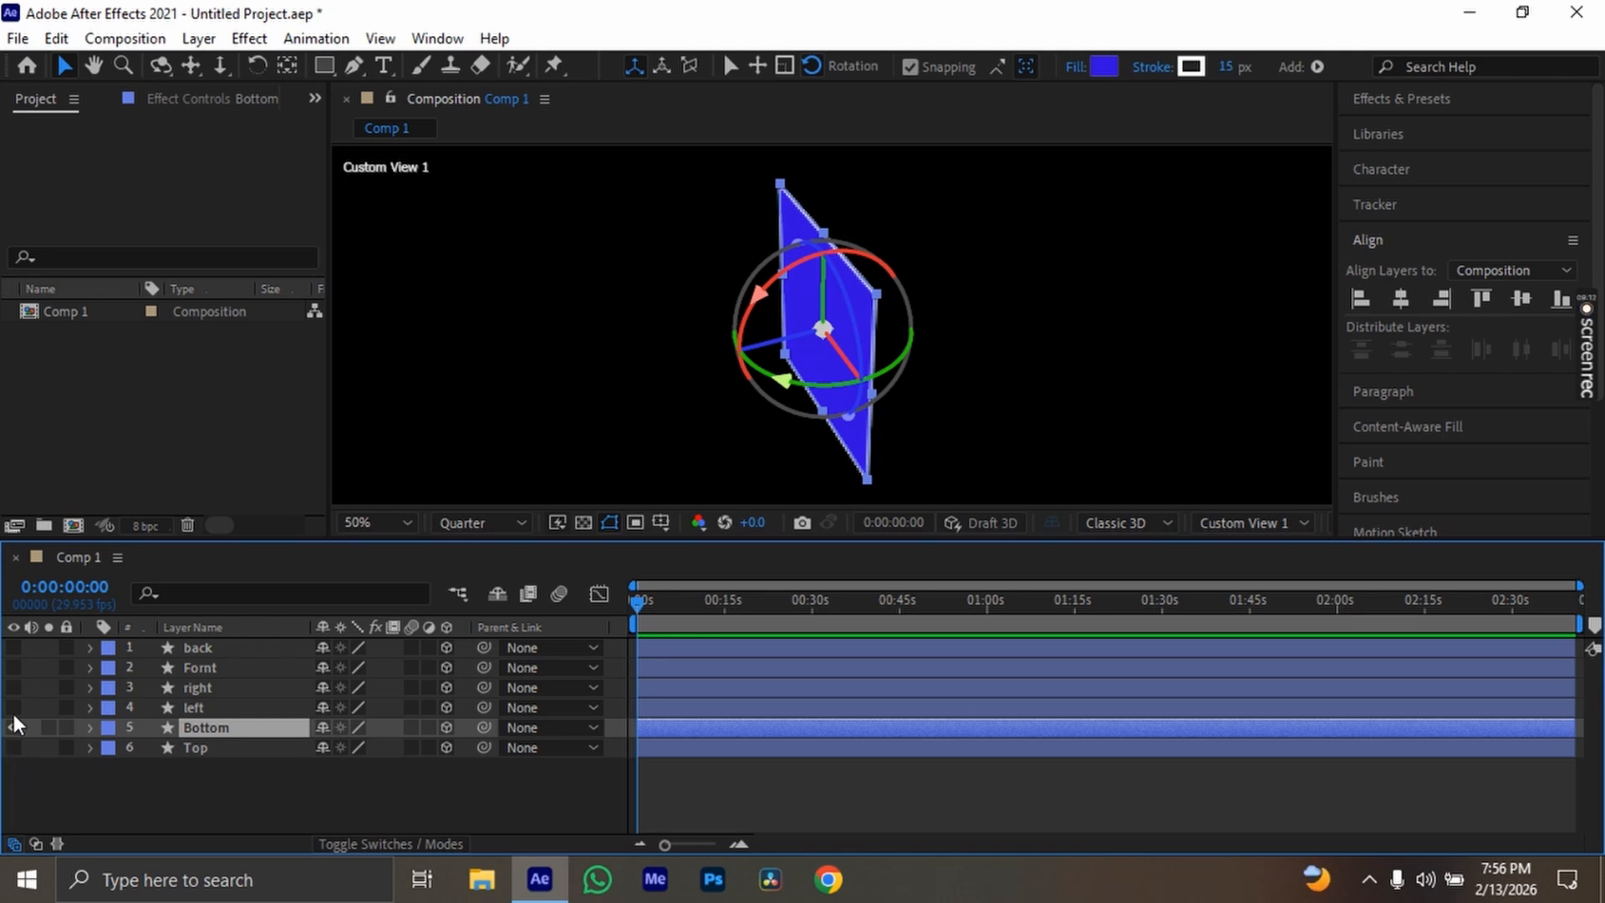
pyautogui.moveTo(14, 724); pyautogui.dragTo(10, 646)
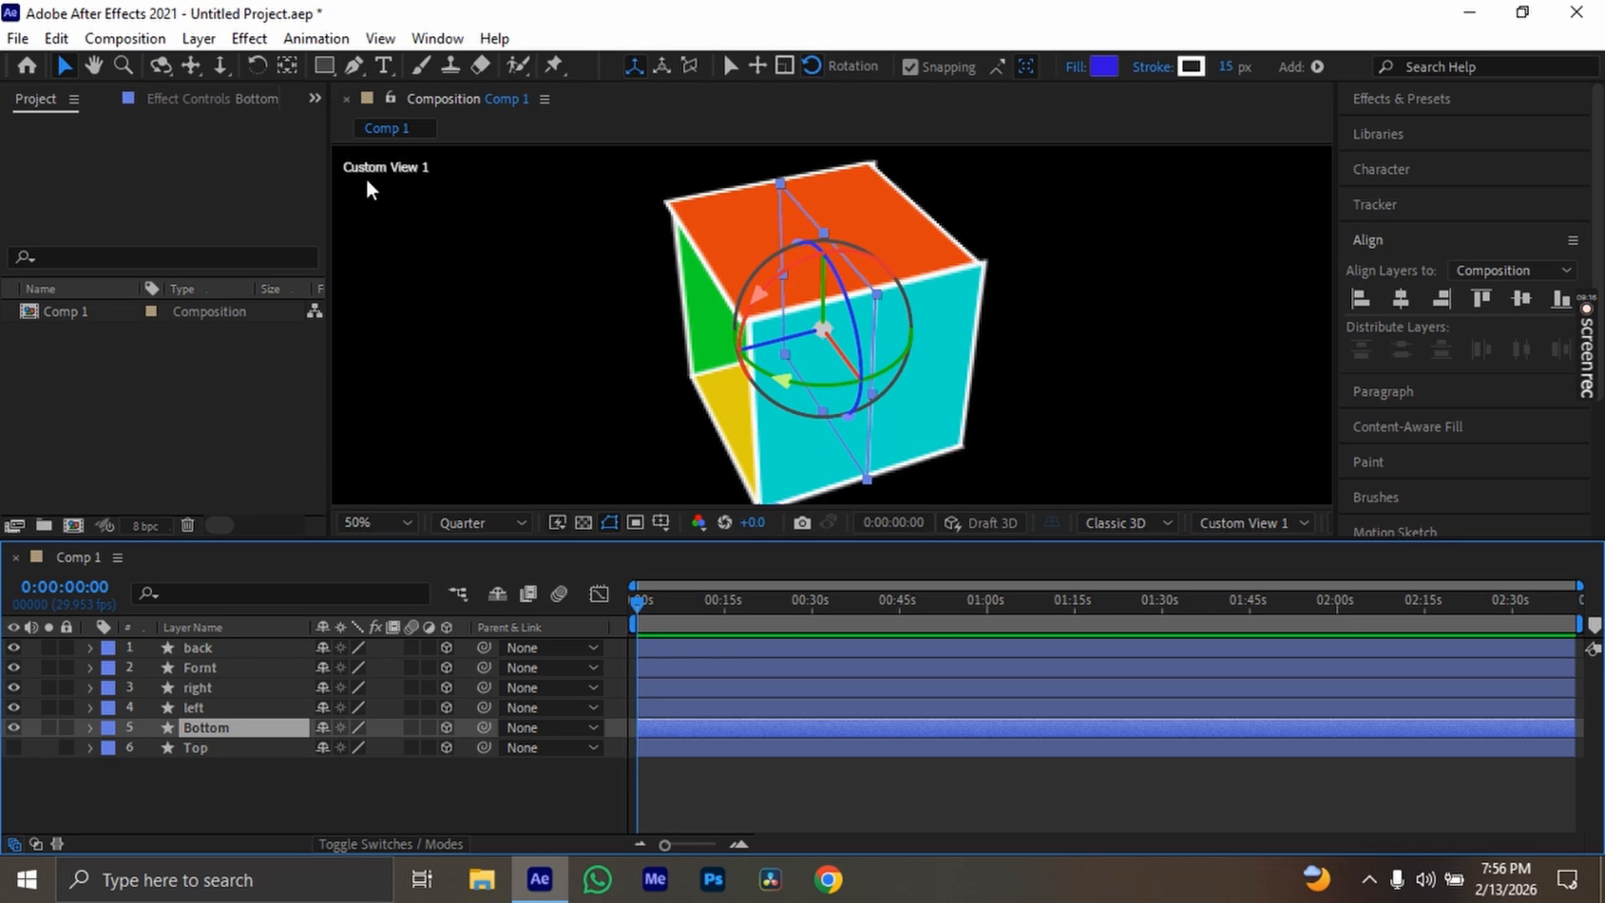
# Orbit to the box's other side and reveal the Bottom layer's Position property
pyautogui.click(160, 65)
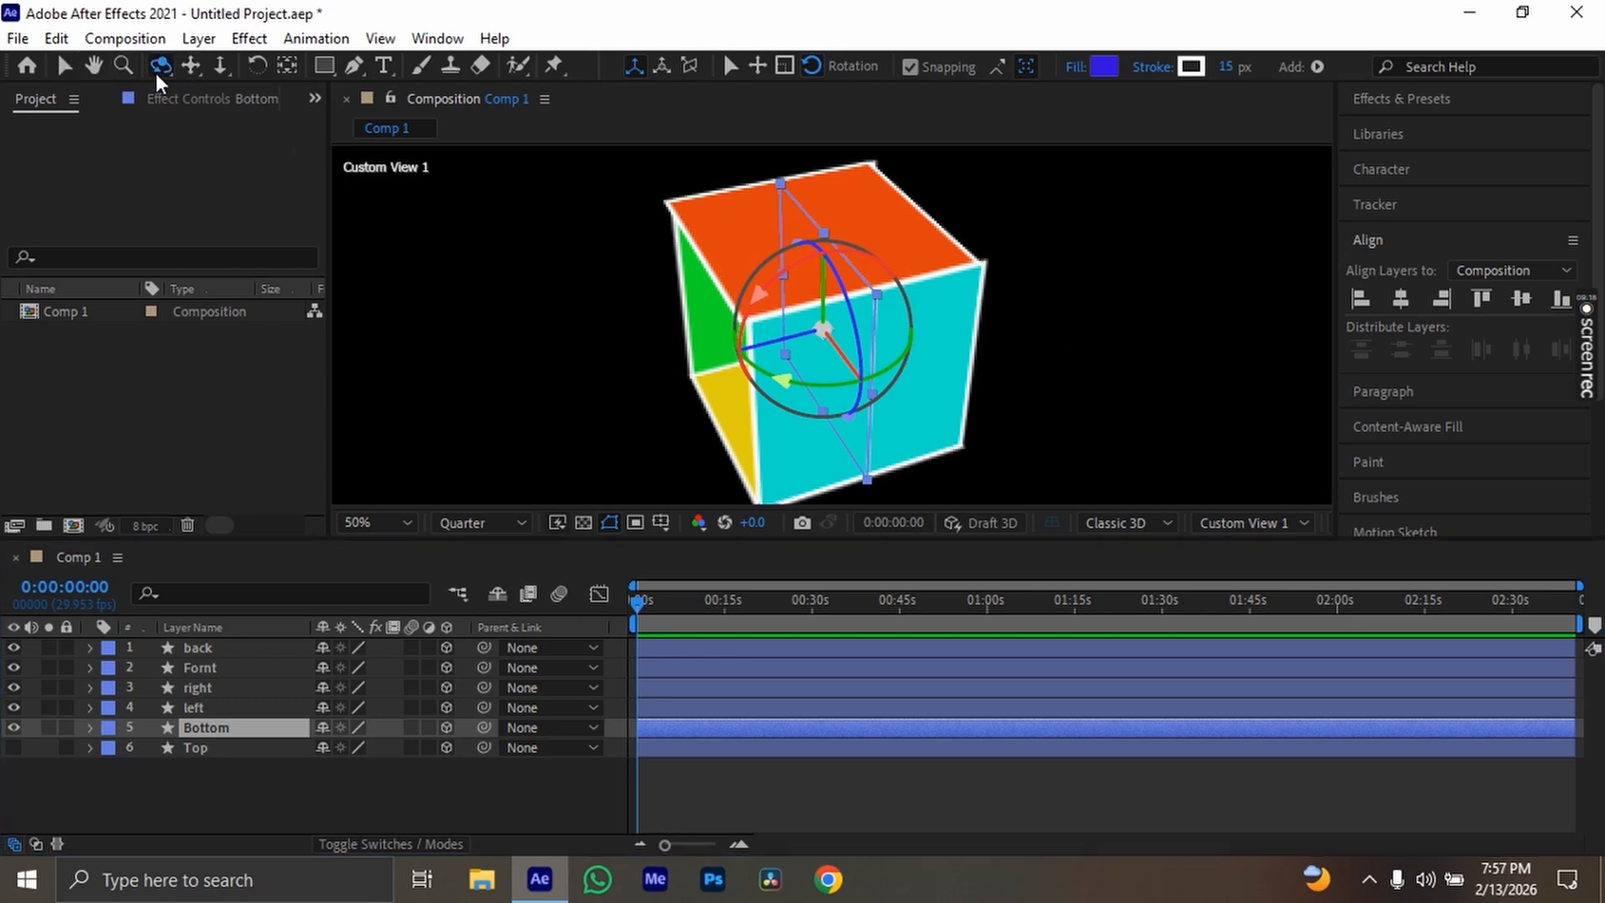
pyautogui.moveTo(1081, 306); pyautogui.dragTo(987, 284)
pyautogui.press('p')
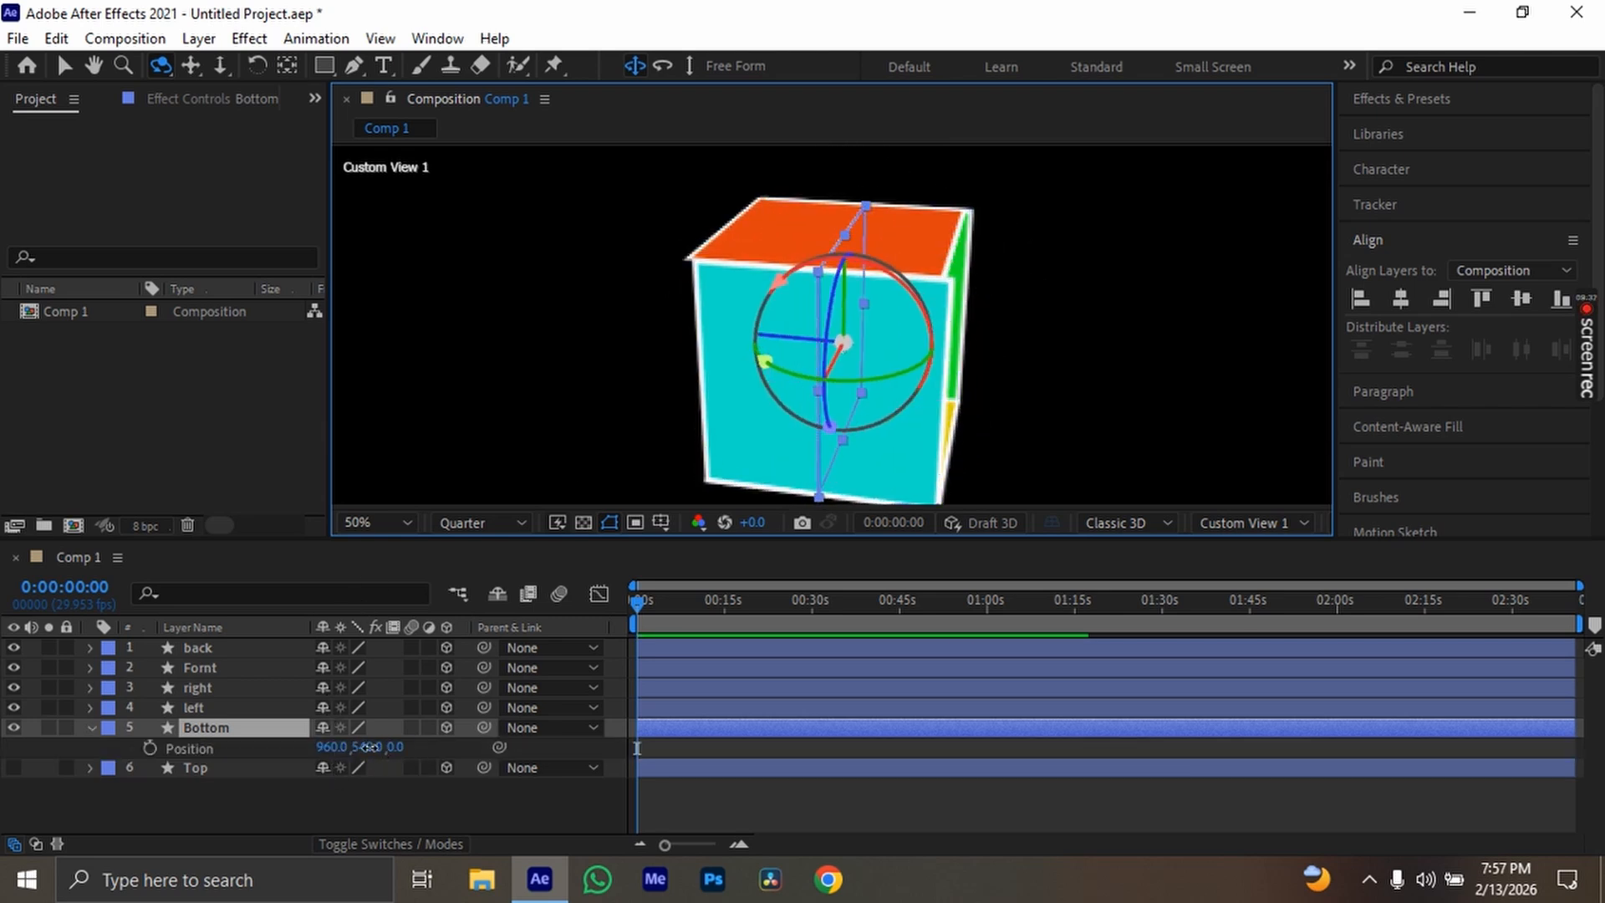
pyautogui.moveTo(369, 747); pyautogui.dragTo(456, 740)
pyautogui.hotkey('ctrl', 'z')
pyautogui.hotkey('ctrl', 'z')
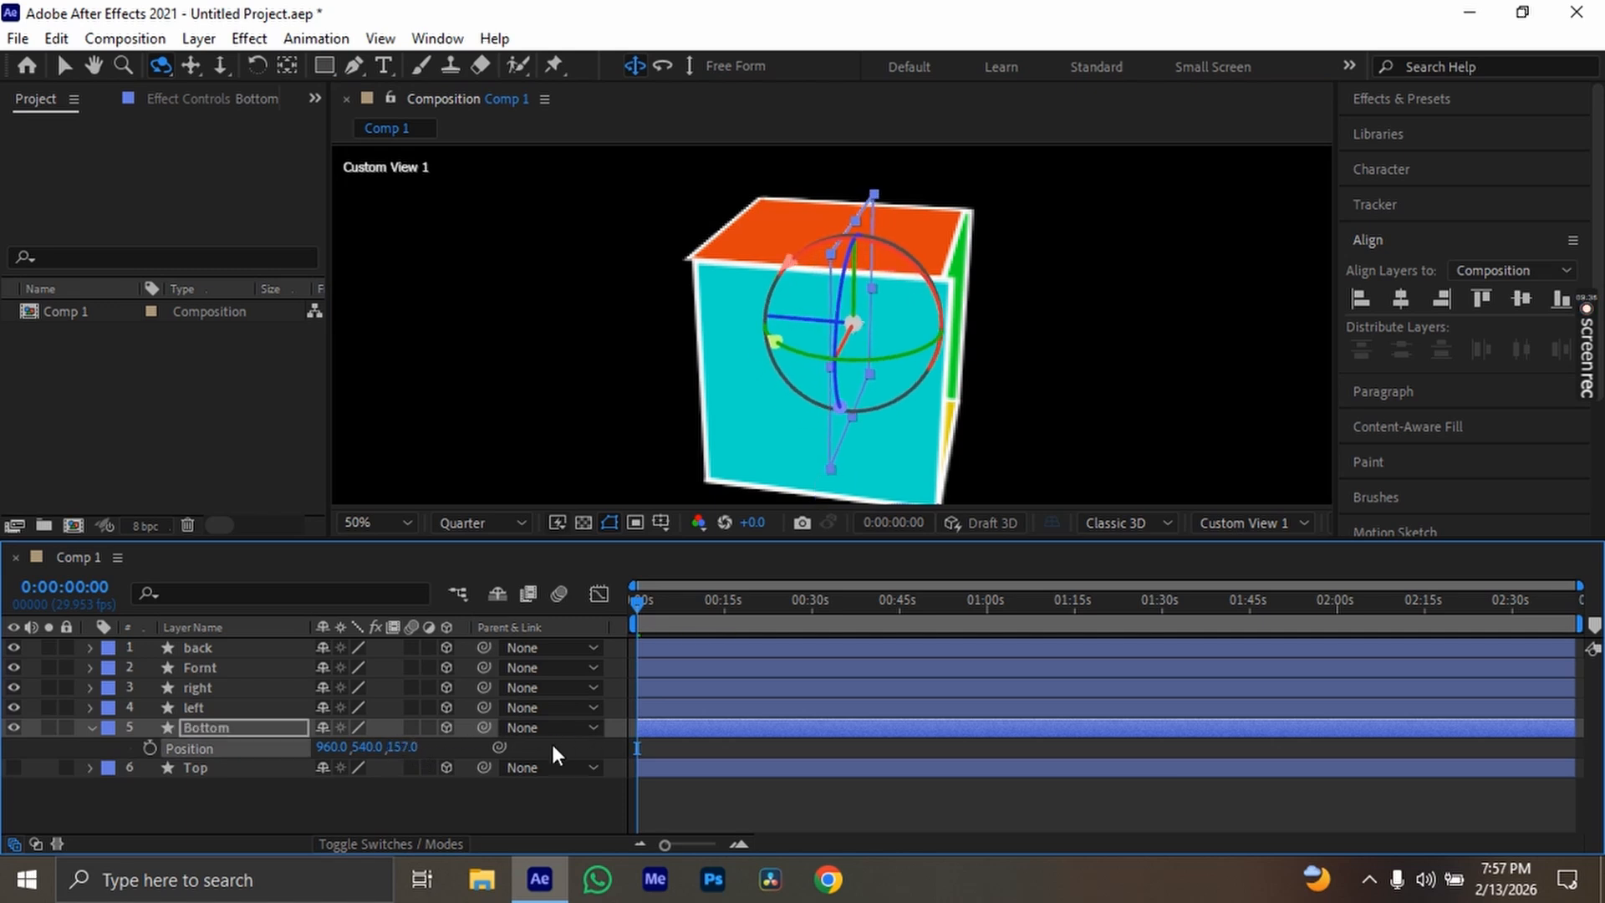
# Set the Bottom layer's X position to 1290 to cover the box's open side, and check it in the Right view
pyautogui.moveTo(332, 748); pyautogui.dragTo(727, 747)
pyautogui.scroll(5, 995, 311)
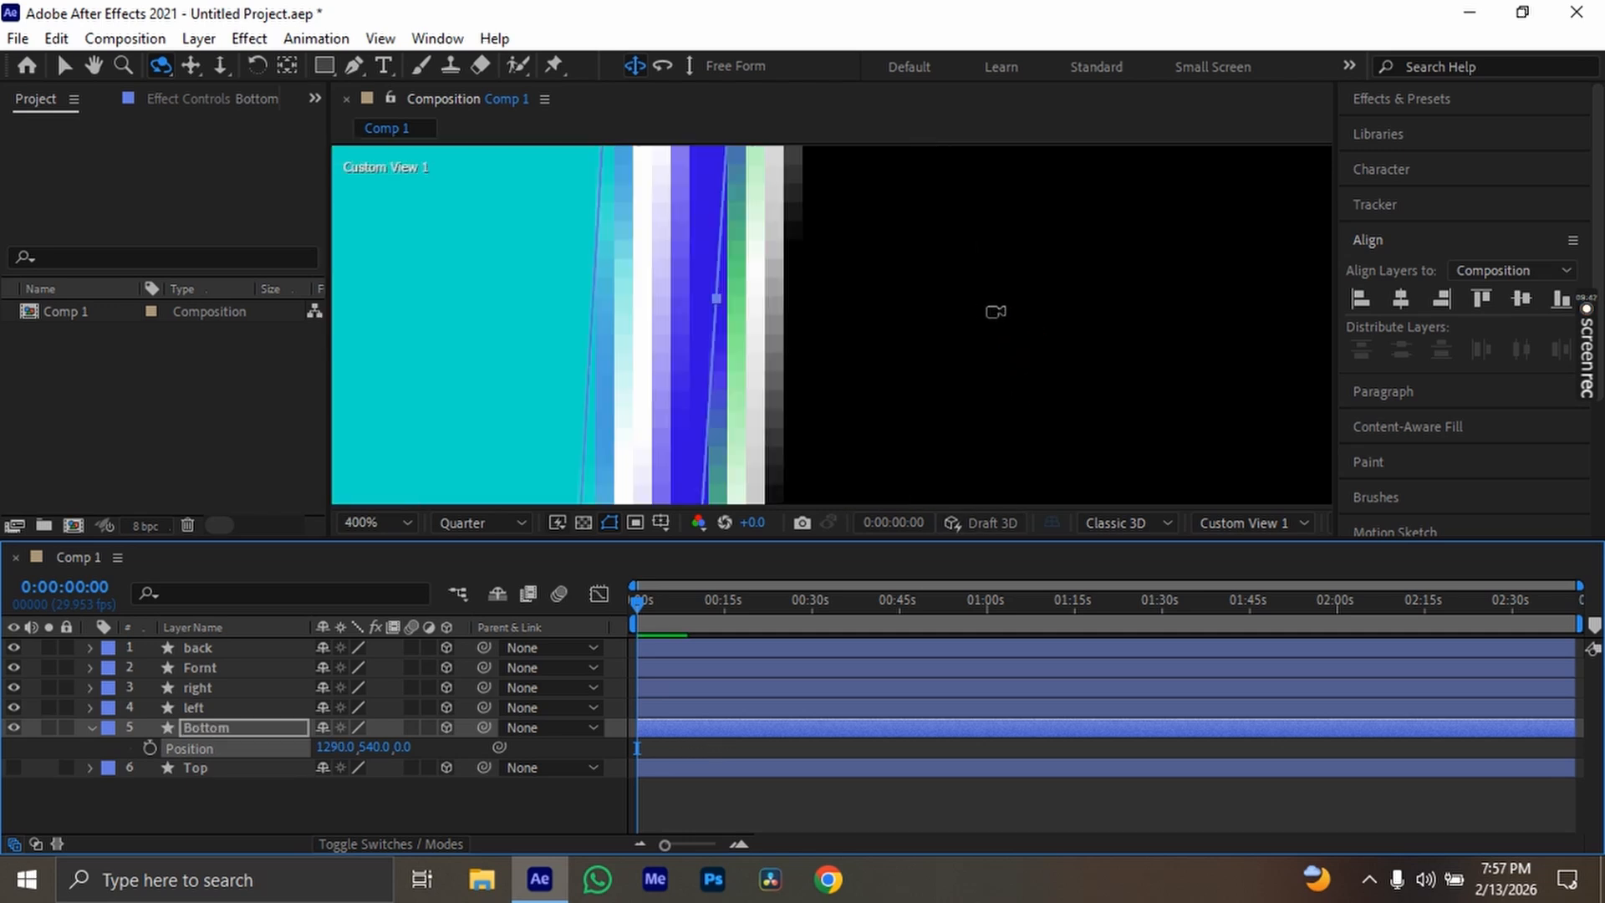
pyautogui.scroll(-6, 832, 272)
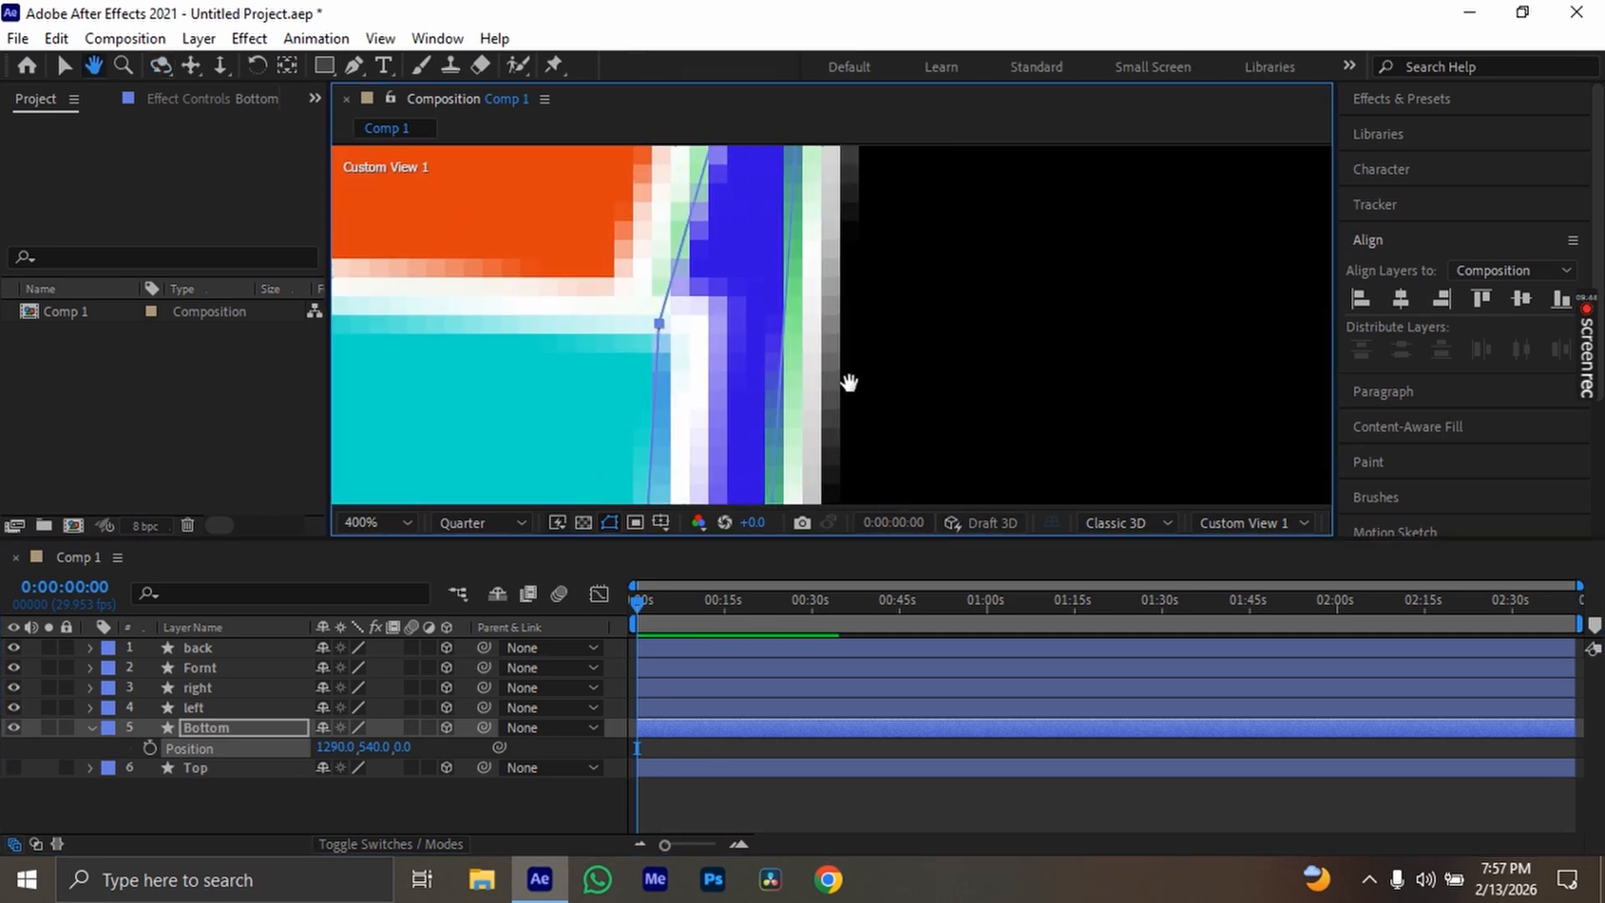
pyautogui.press('c')
pyautogui.moveTo(957, 312); pyautogui.dragTo(1006, 428)
pyautogui.click(1245, 522)
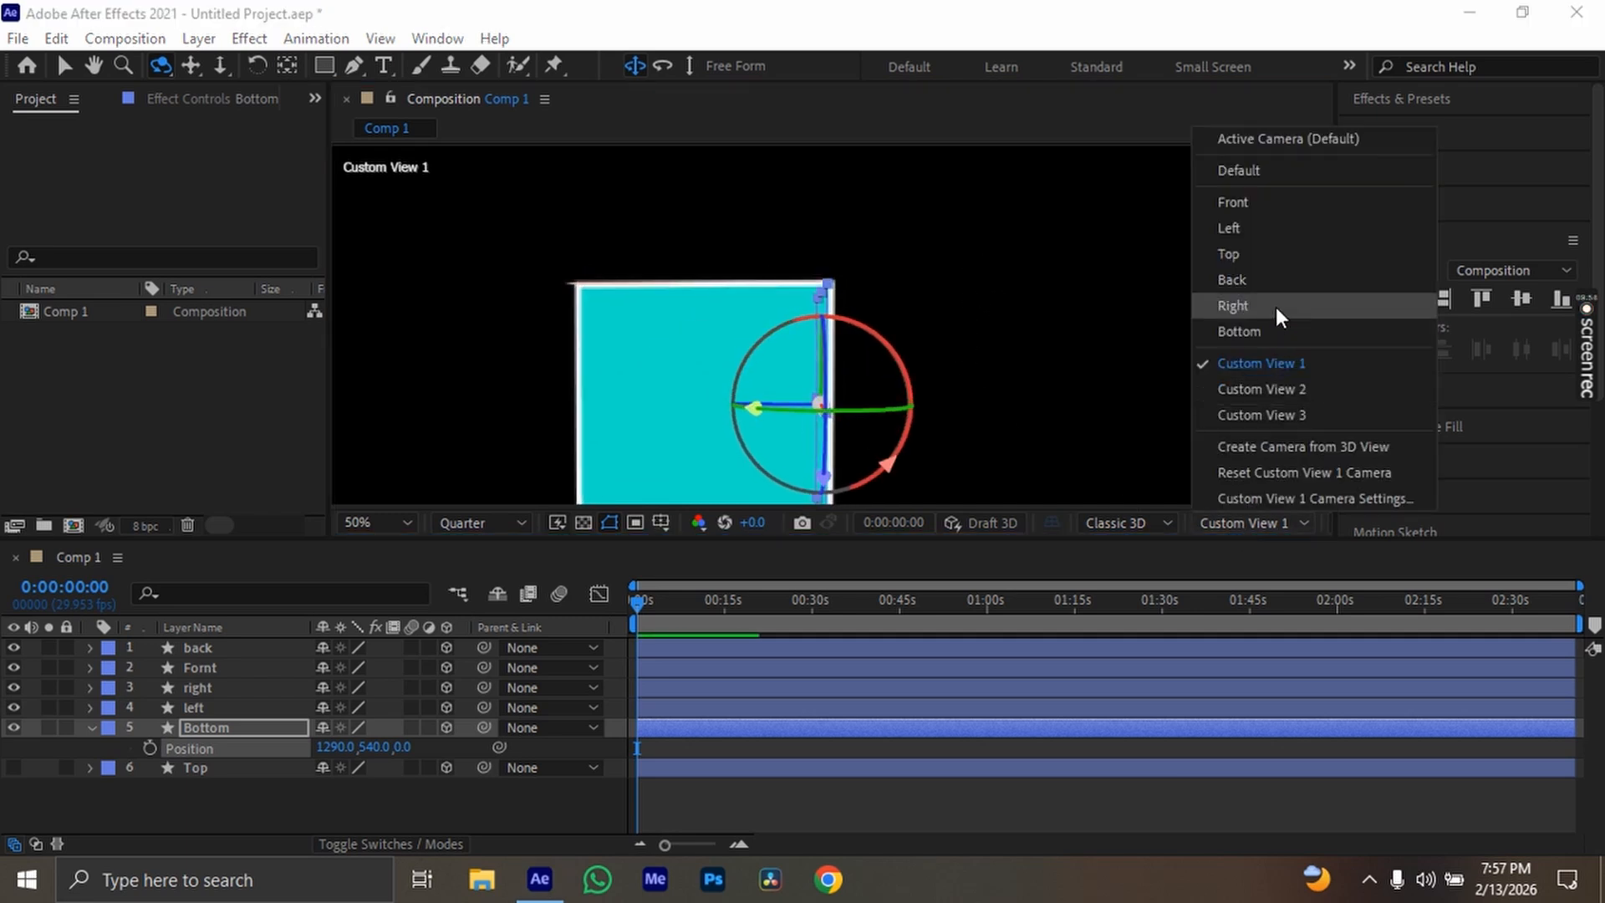
pyautogui.click(1281, 308)
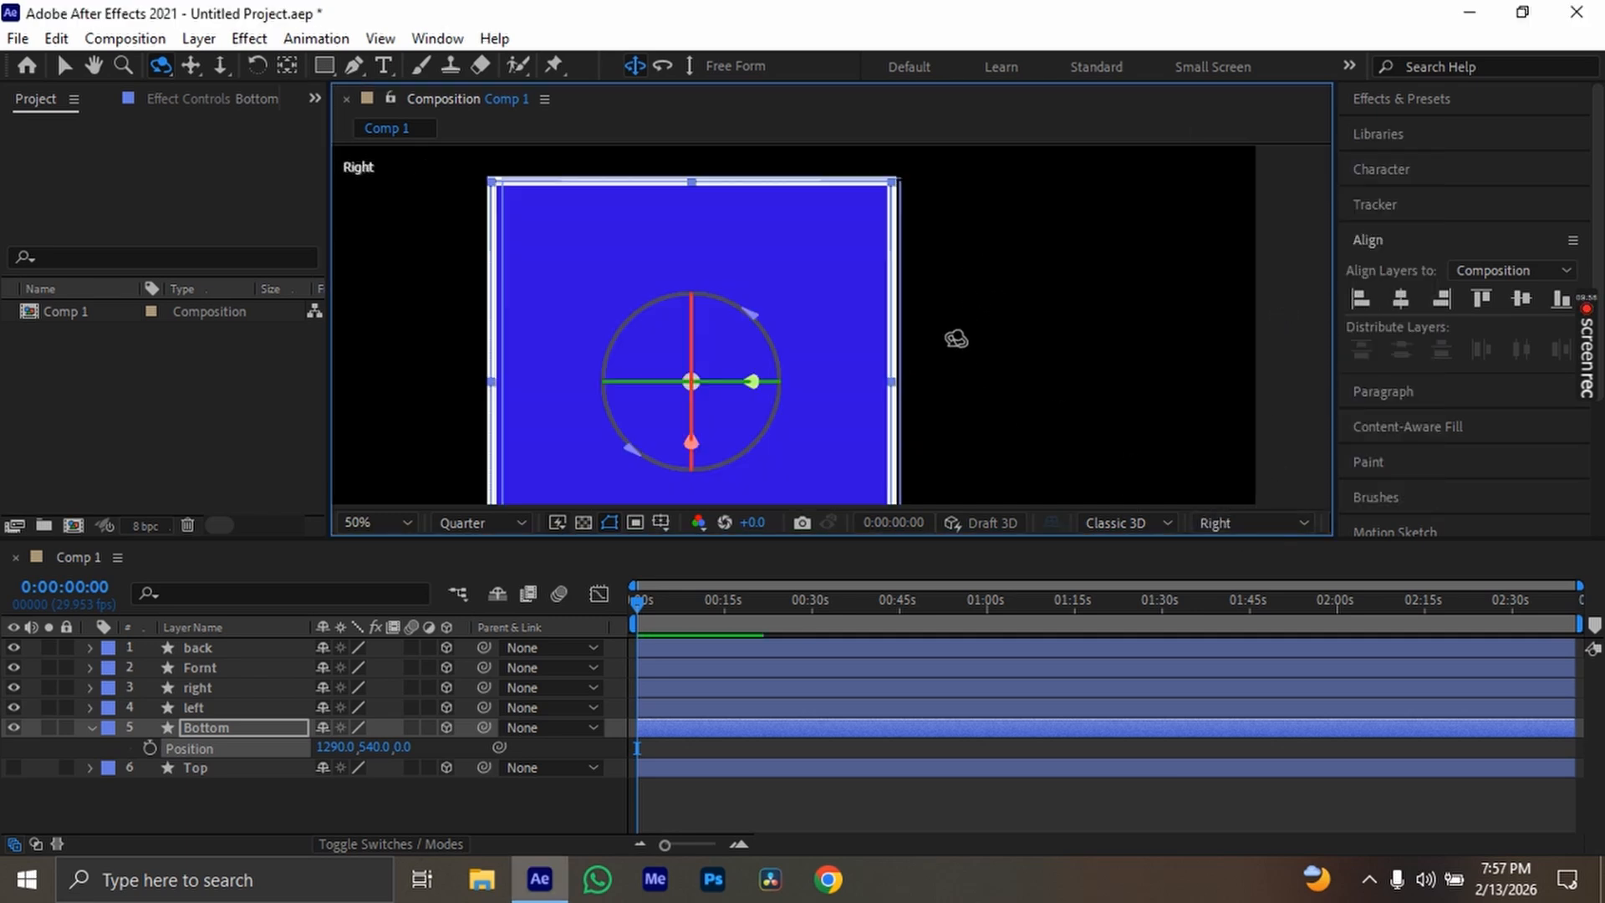
# Examine the box in the Back, Top, Left and Front views to check how the sides meet
pyautogui.click(1250, 523)
pyautogui.click(1295, 281)
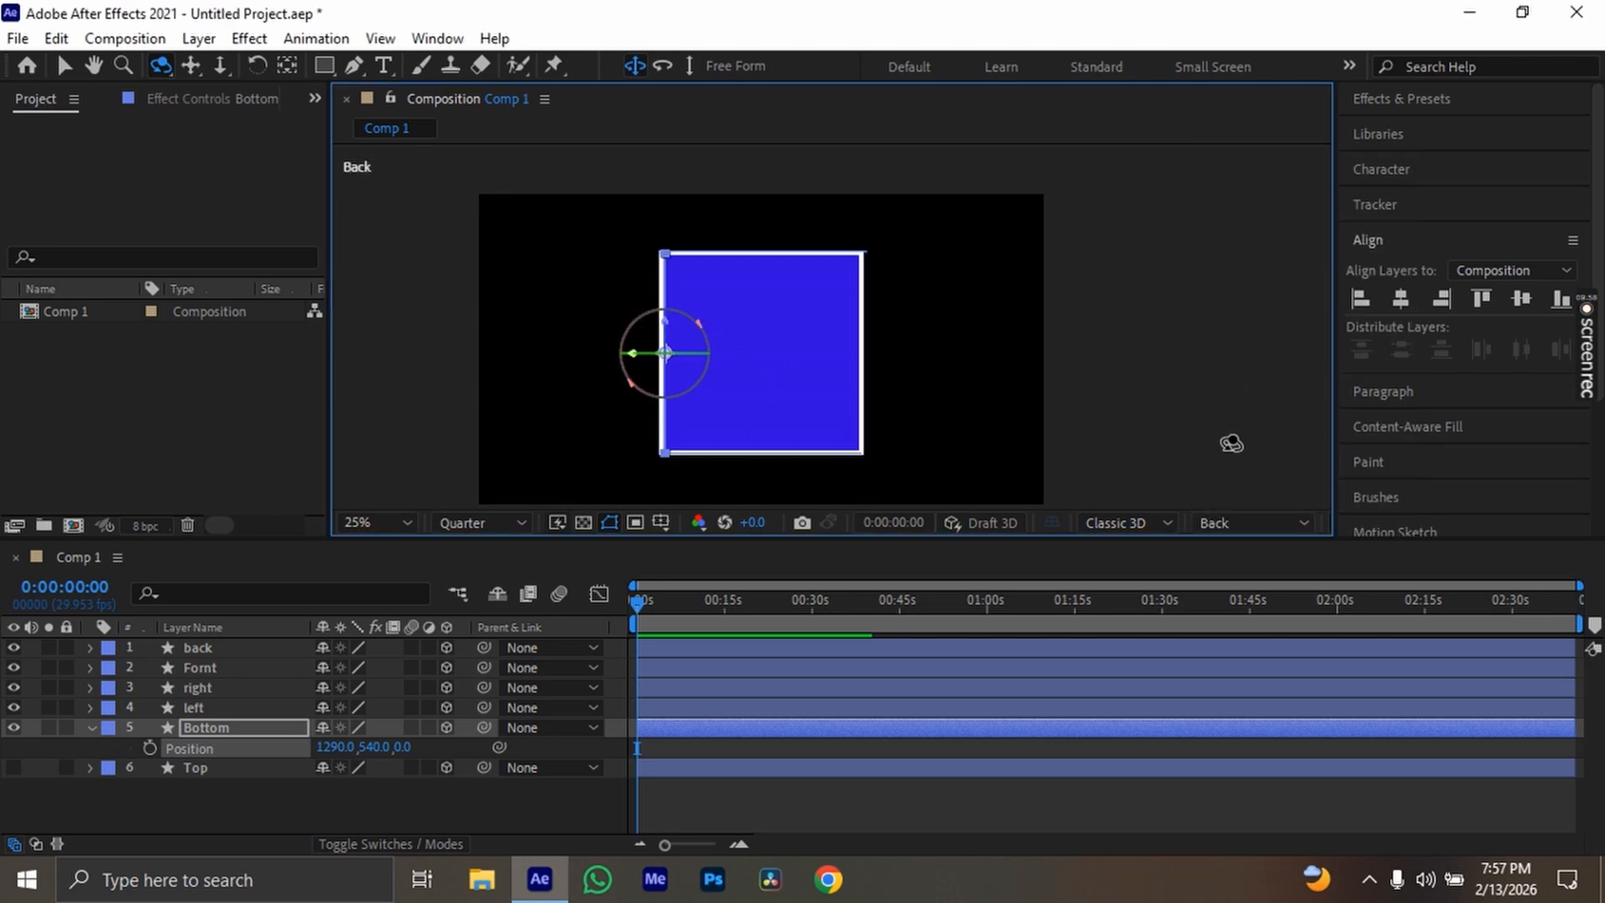
pyautogui.click(1253, 530)
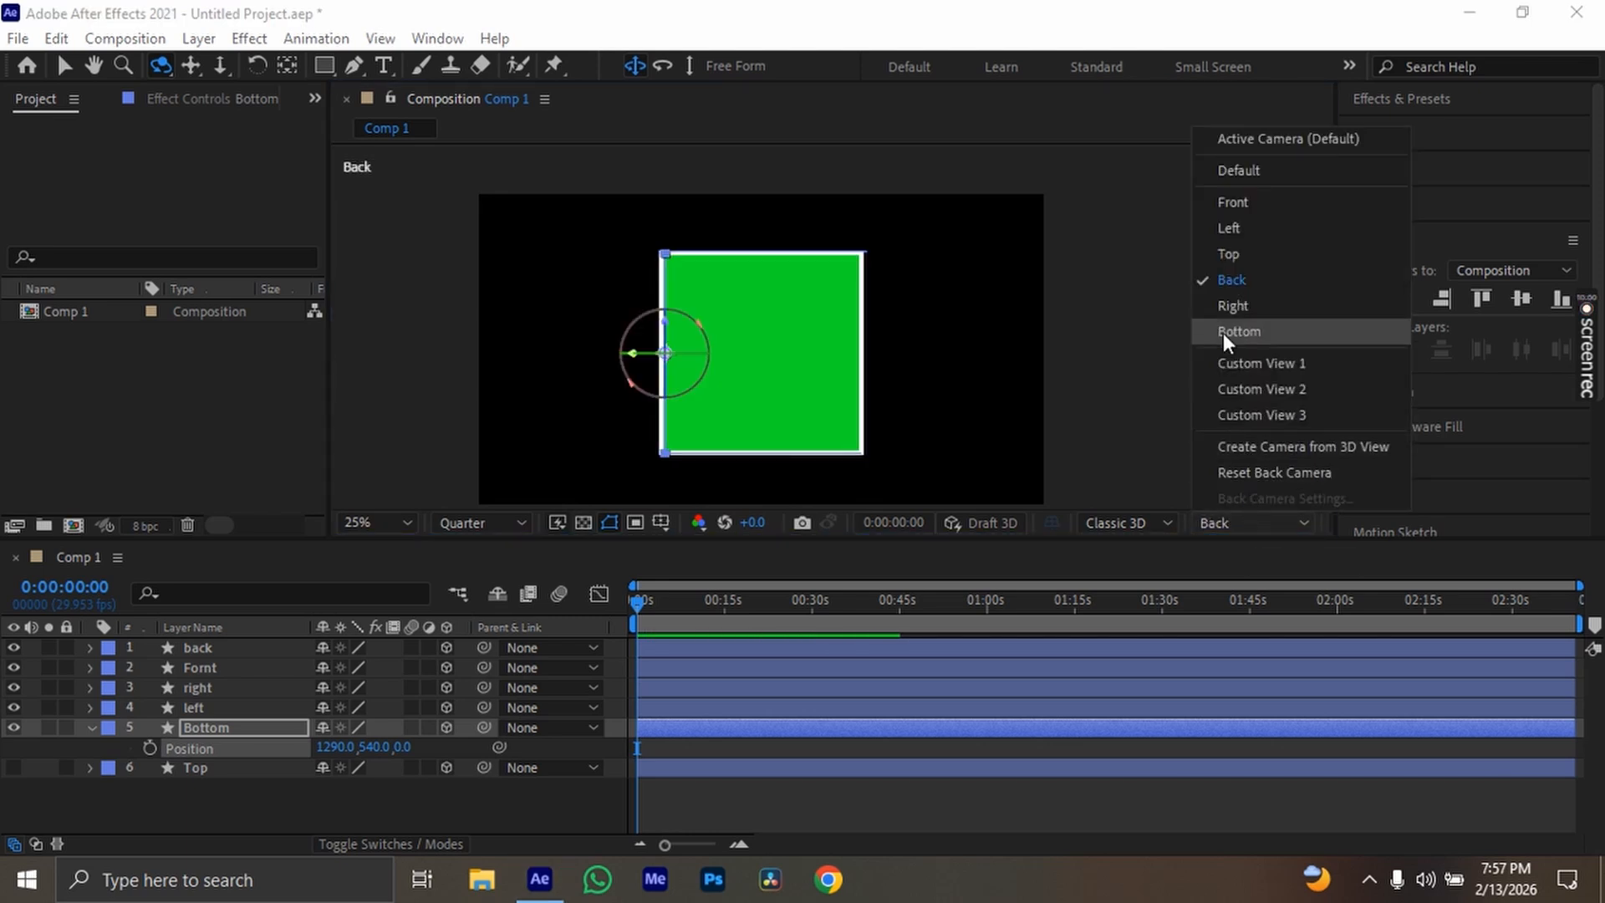
pyautogui.click(1235, 264)
pyautogui.click(1239, 524)
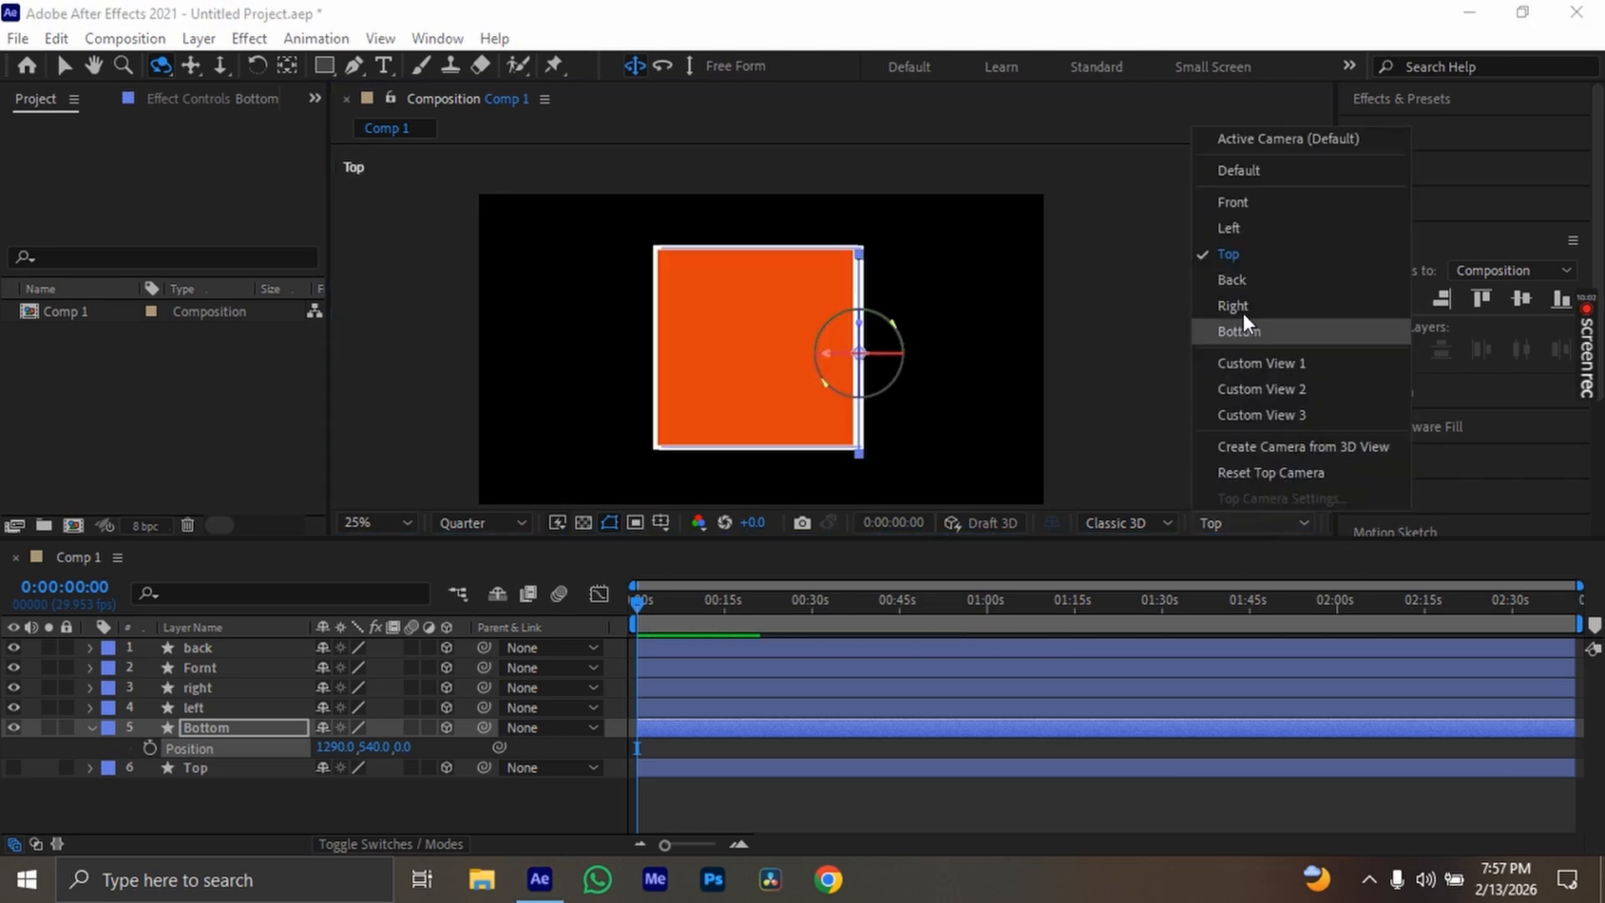
pyautogui.click(1244, 234)
pyautogui.click(1254, 524)
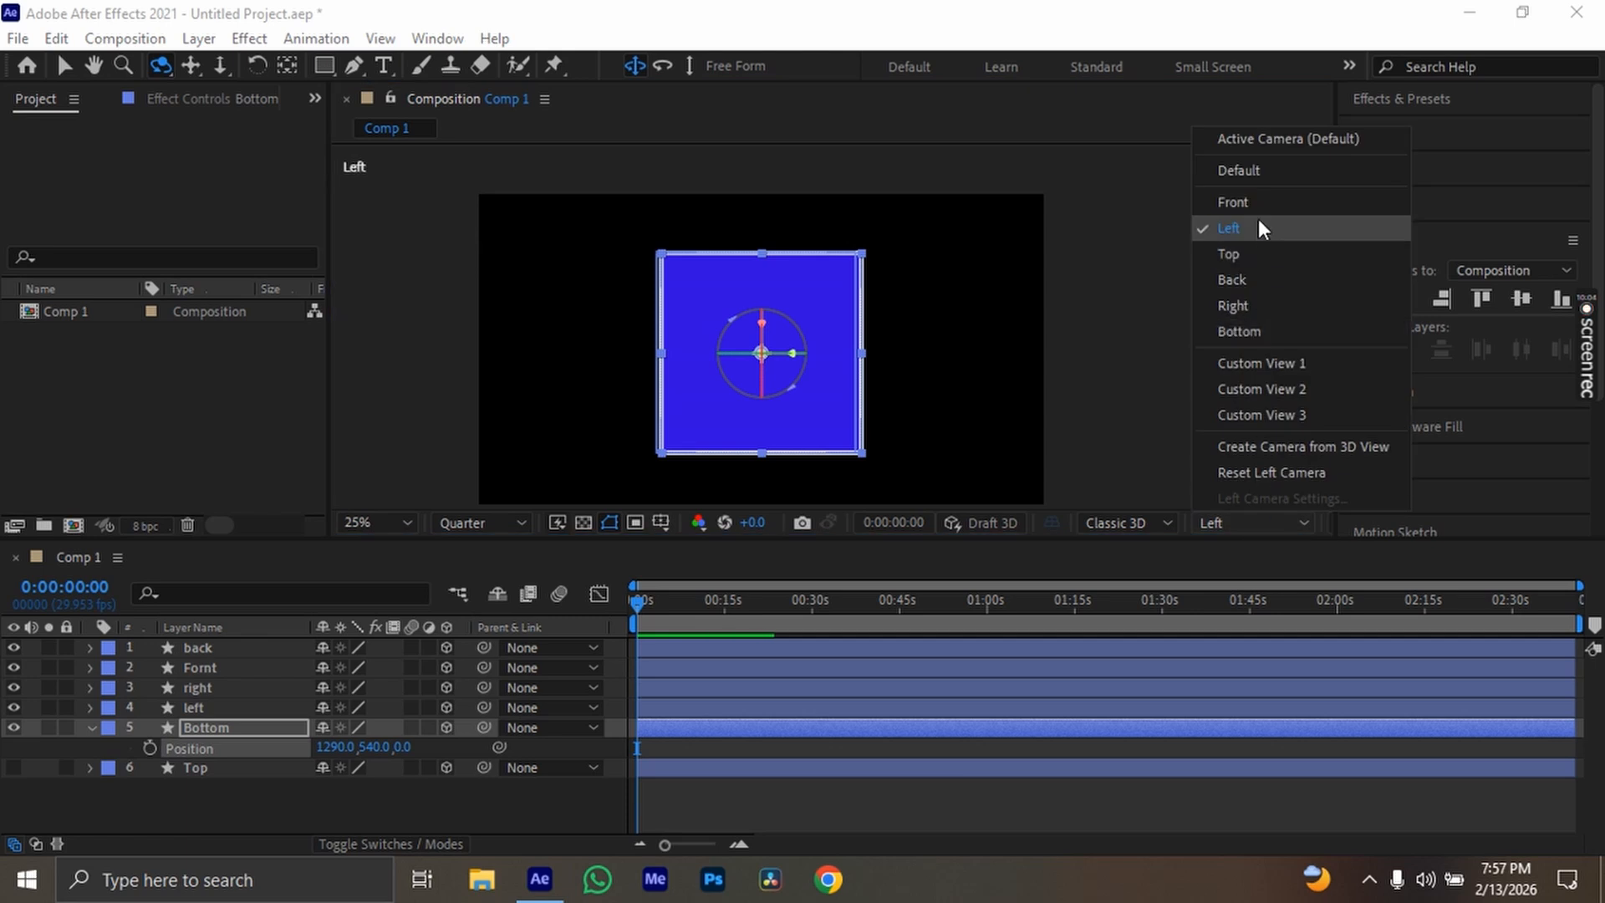
pyautogui.click(1236, 202)
# Set the Bottom layer's X position to 1300 against the box's edge in the Front view, and collapse its properties
pyautogui.scroll(3, 896, 386)
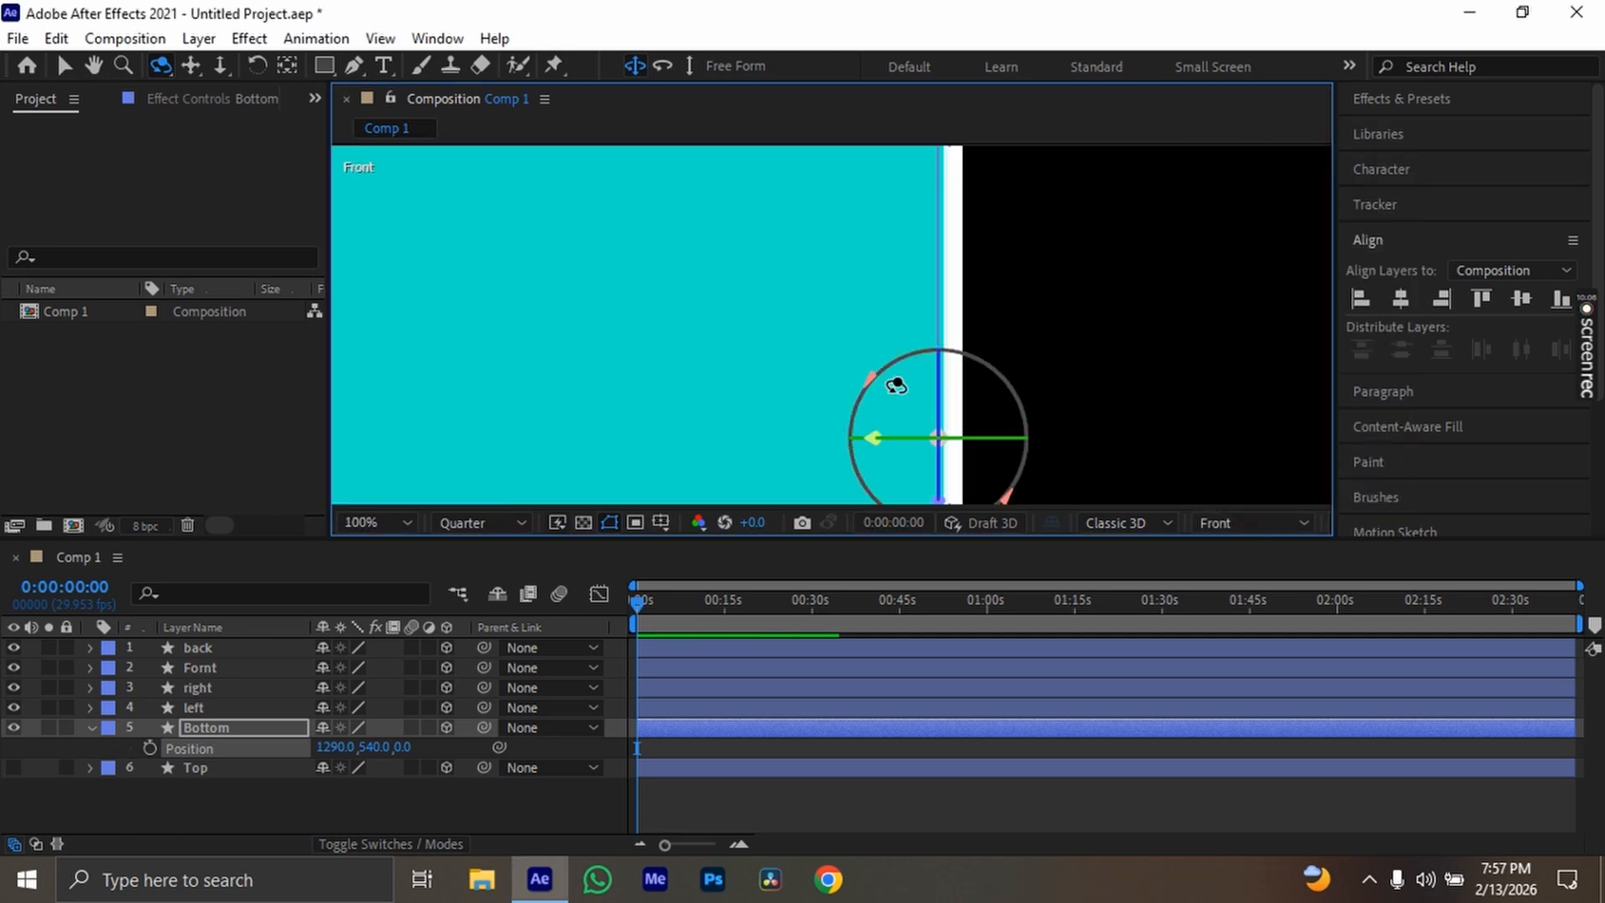
pyautogui.moveTo(1022, 435); pyautogui.dragTo(888, 344)
pyautogui.scroll(2, 888, 345)
pyautogui.scroll(2, 1008, 384)
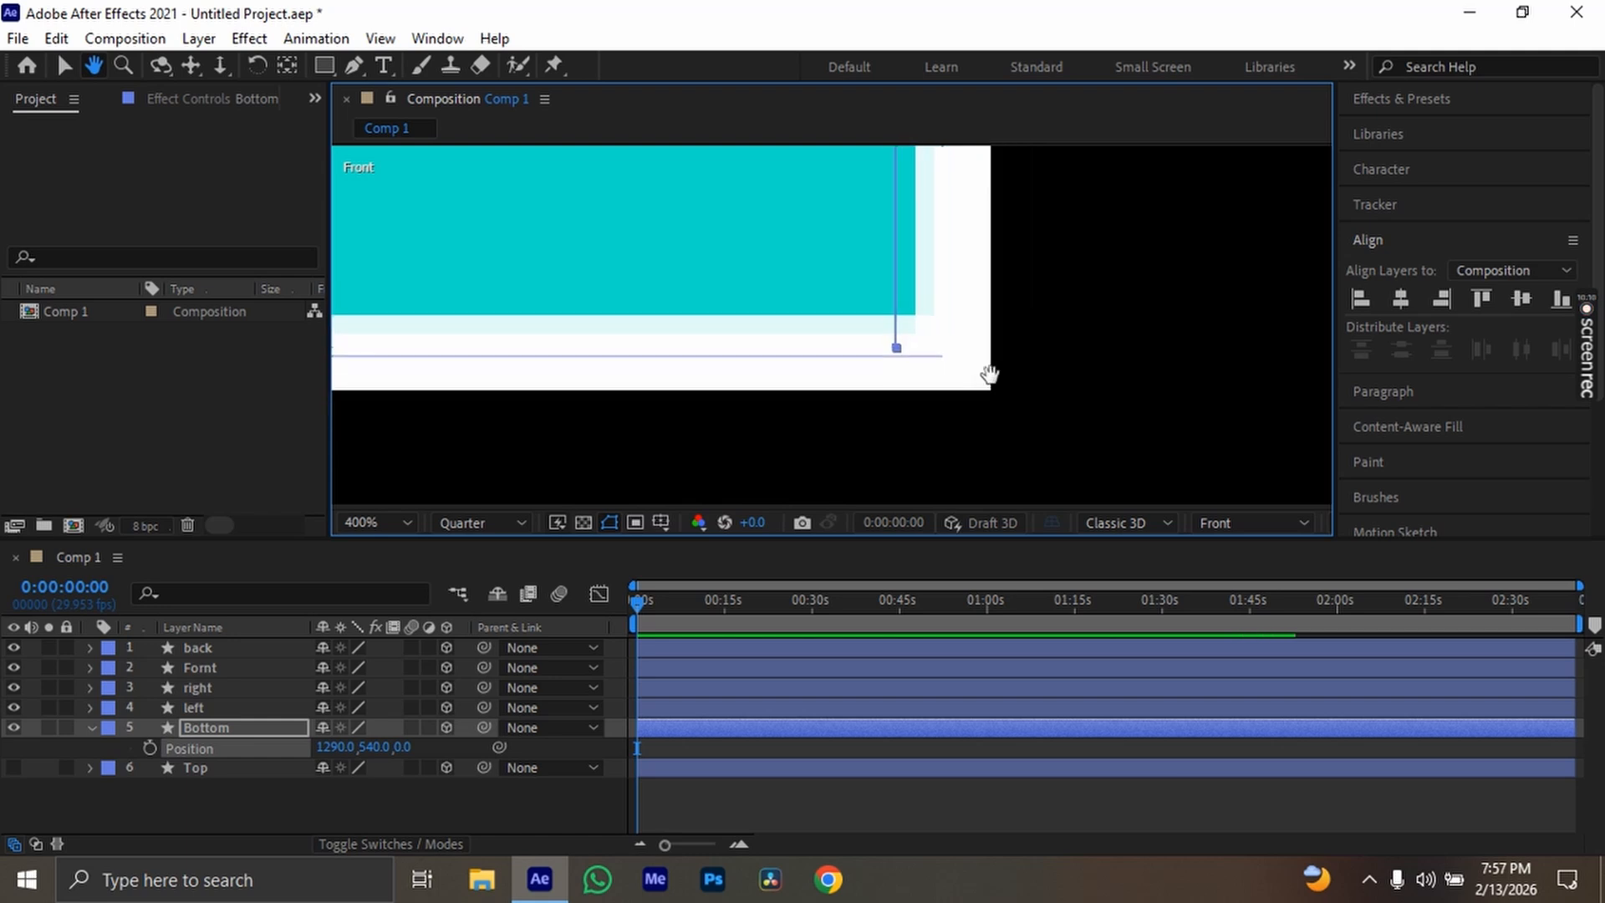
pyautogui.moveTo(340, 747); pyautogui.dragTo(348, 749)
pyautogui.press('space')
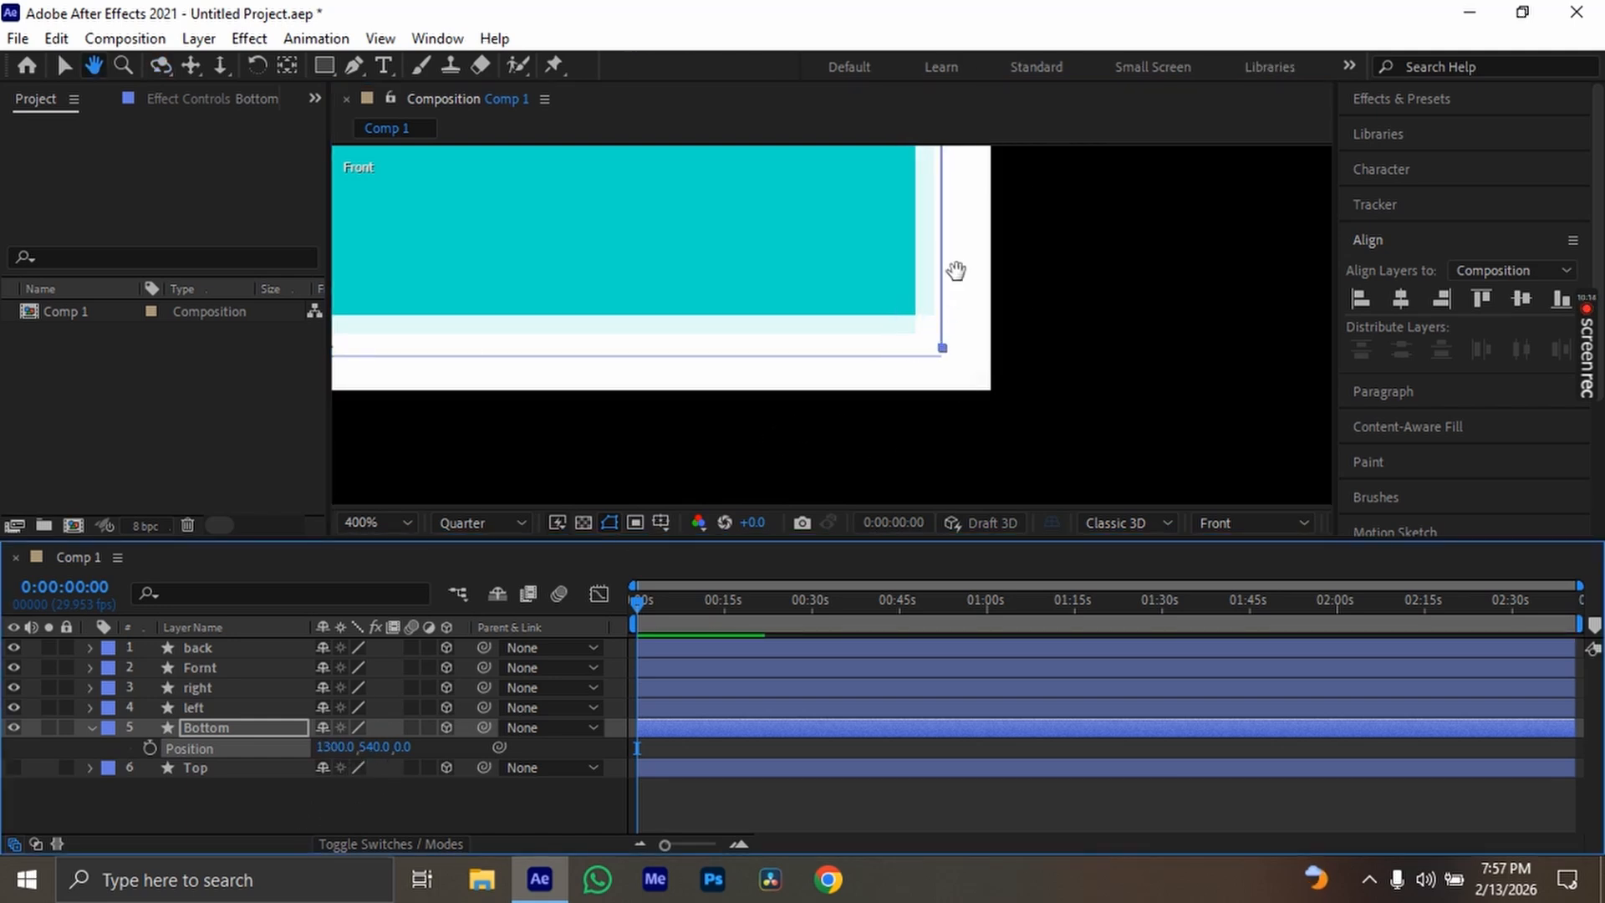
pyautogui.moveTo(957, 273); pyautogui.dragTo(962, 416)
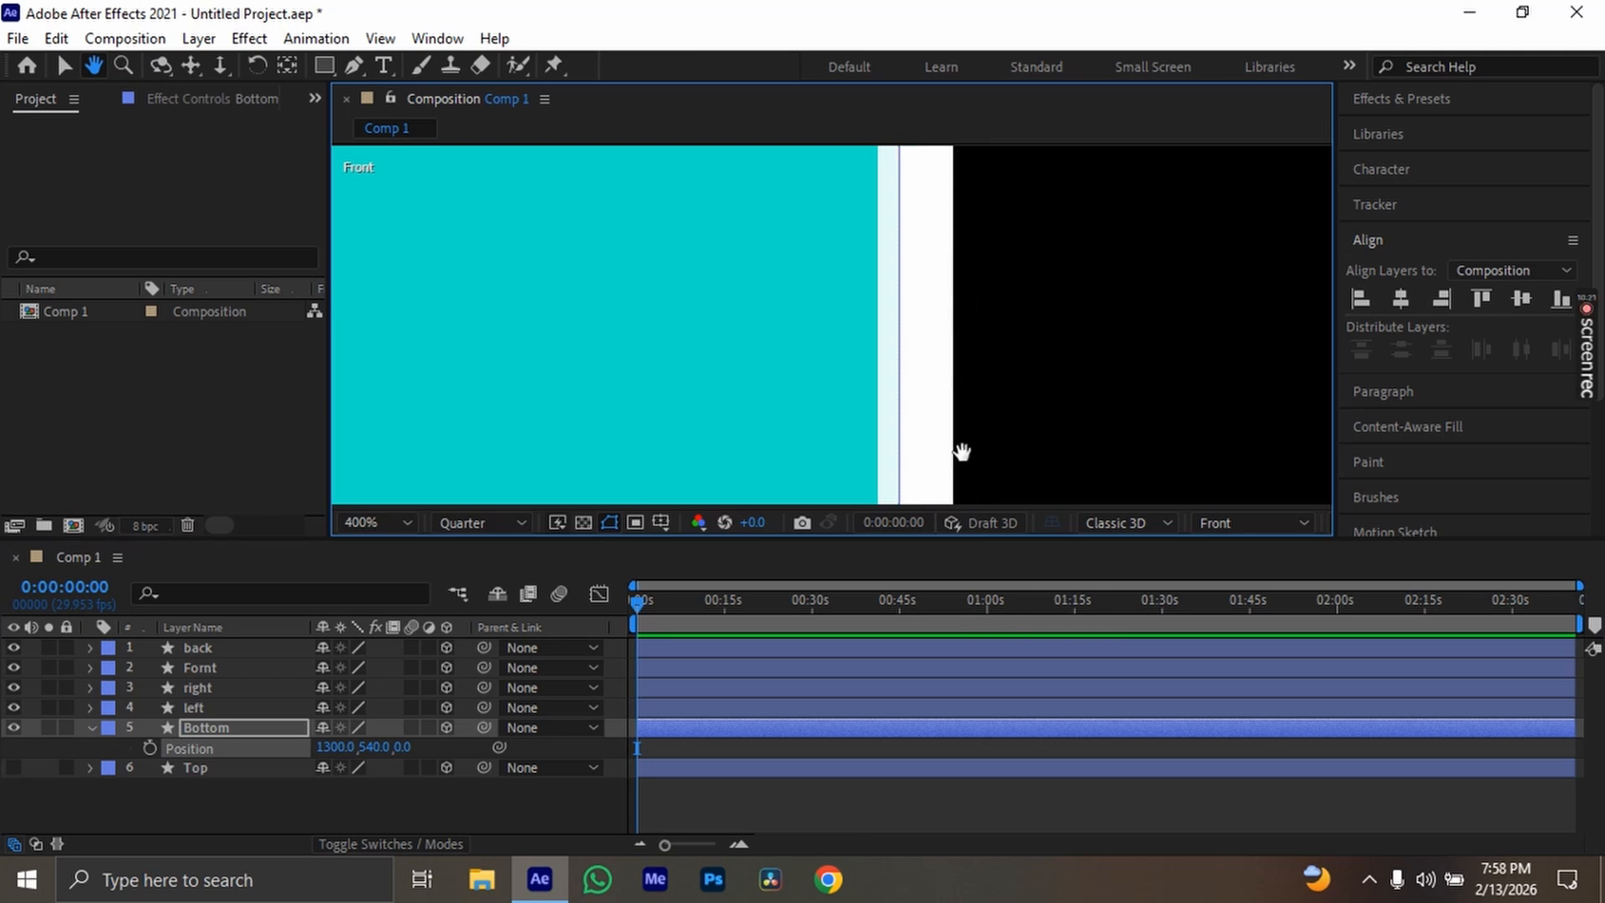
pyautogui.moveTo(942, 276); pyautogui.dragTo(937, 448)
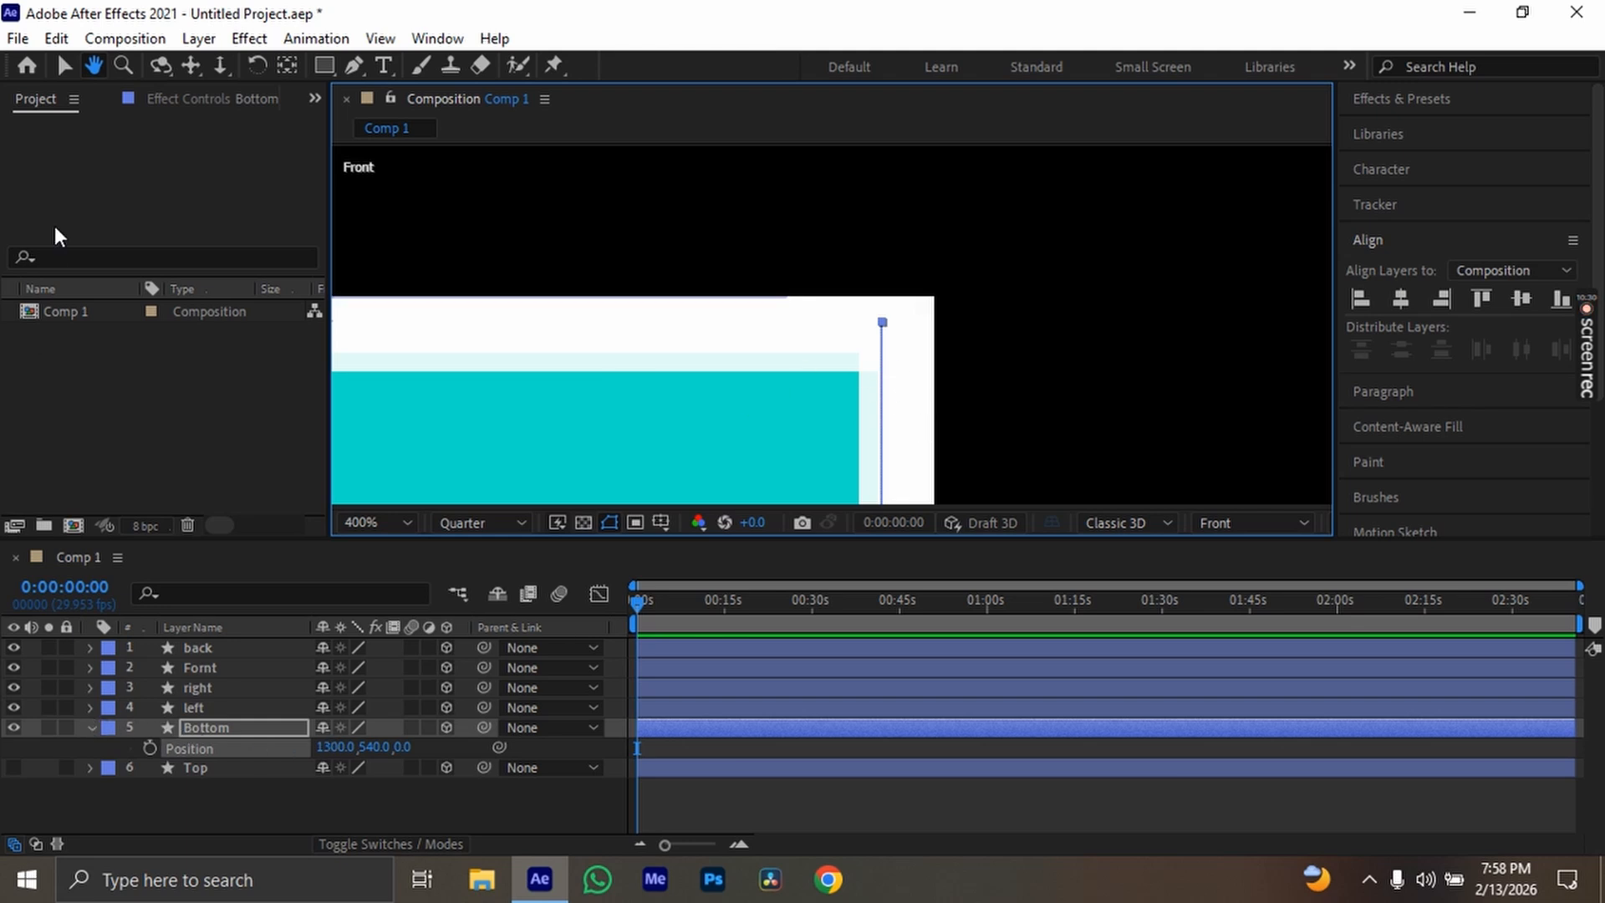
pyautogui.click(66, 67)
pyautogui.click(91, 729)
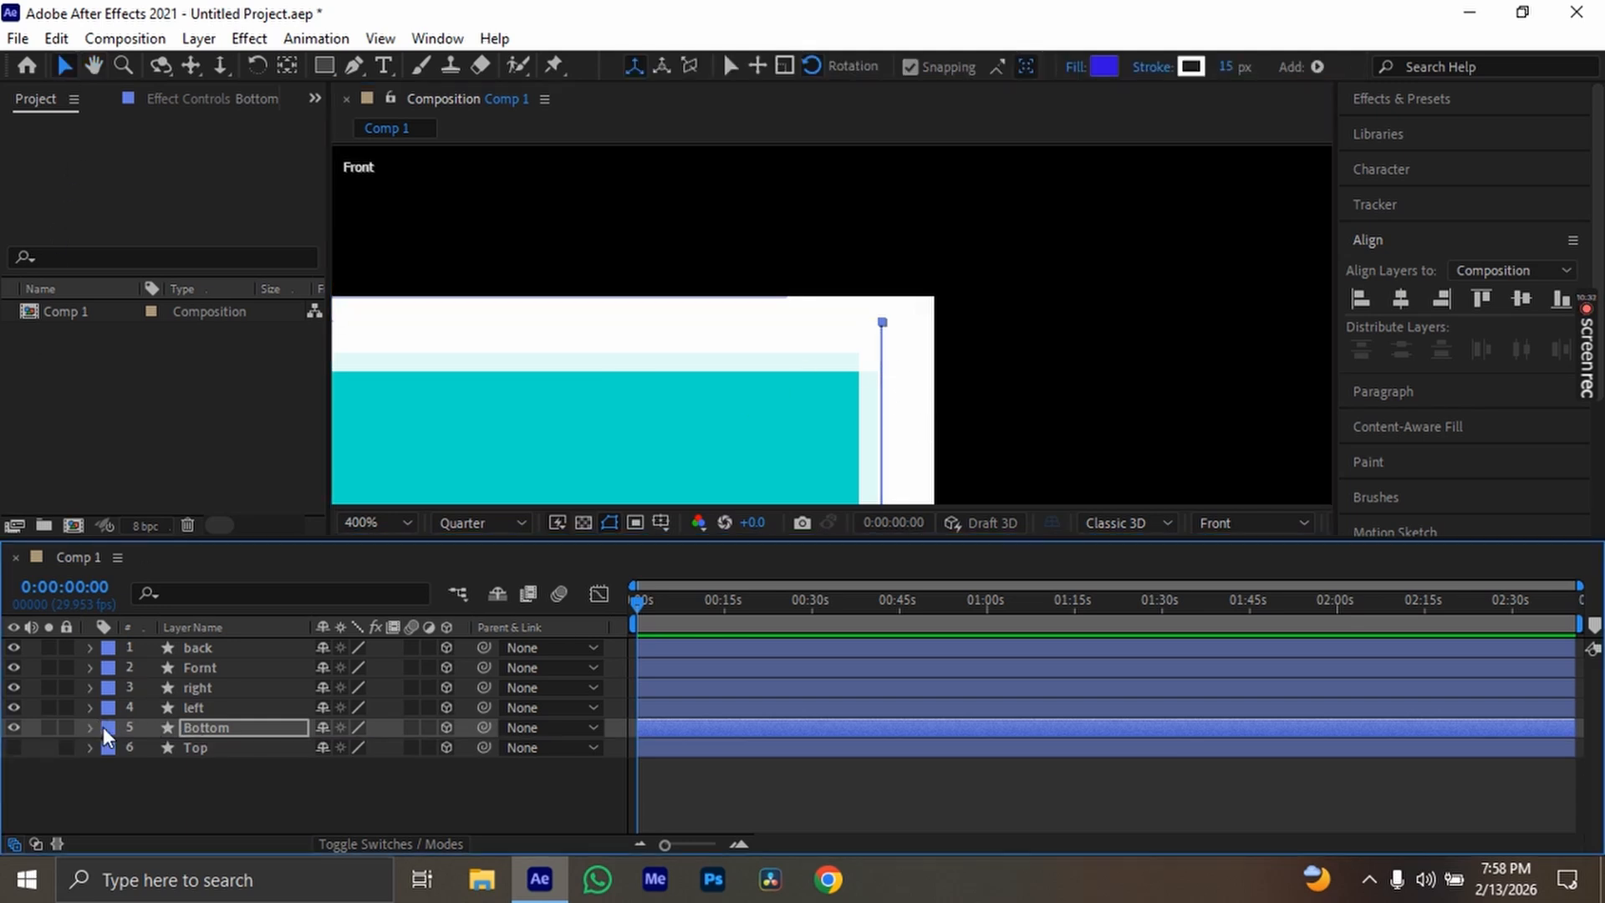
# Inspect the box's corners and edges up close in the Front view
pyautogui.moveTo(640, 404); pyautogui.dragTo(1092, 215)
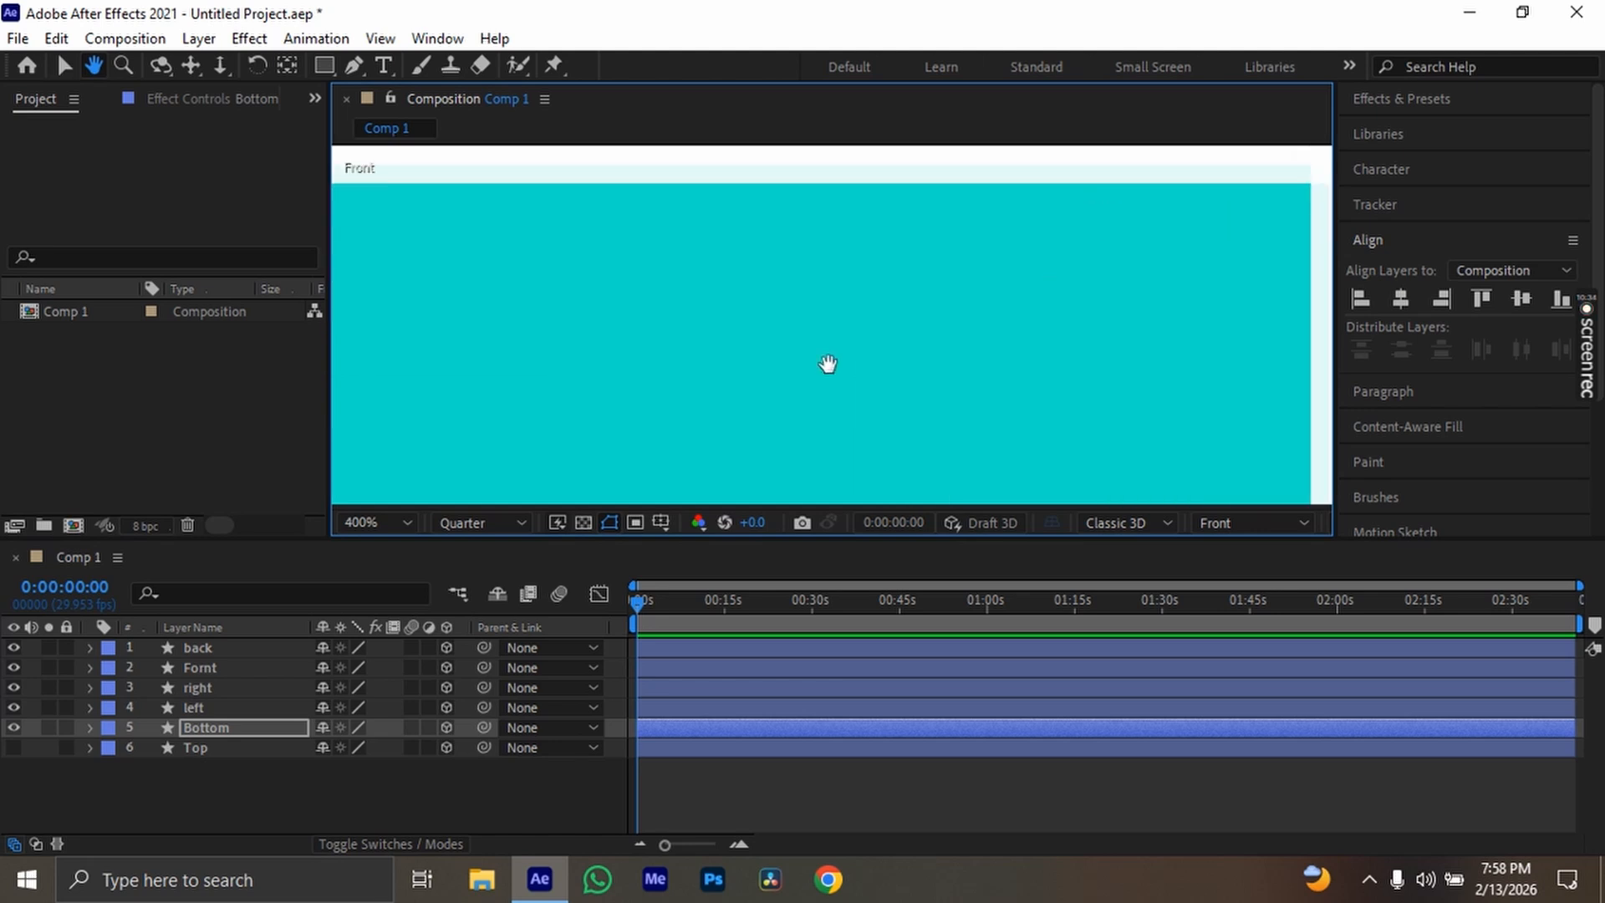
pyautogui.moveTo(827, 362); pyautogui.dragTo(1003, 418)
pyautogui.scroll(-1, 791, 288)
pyautogui.scroll(-2, 786, 309)
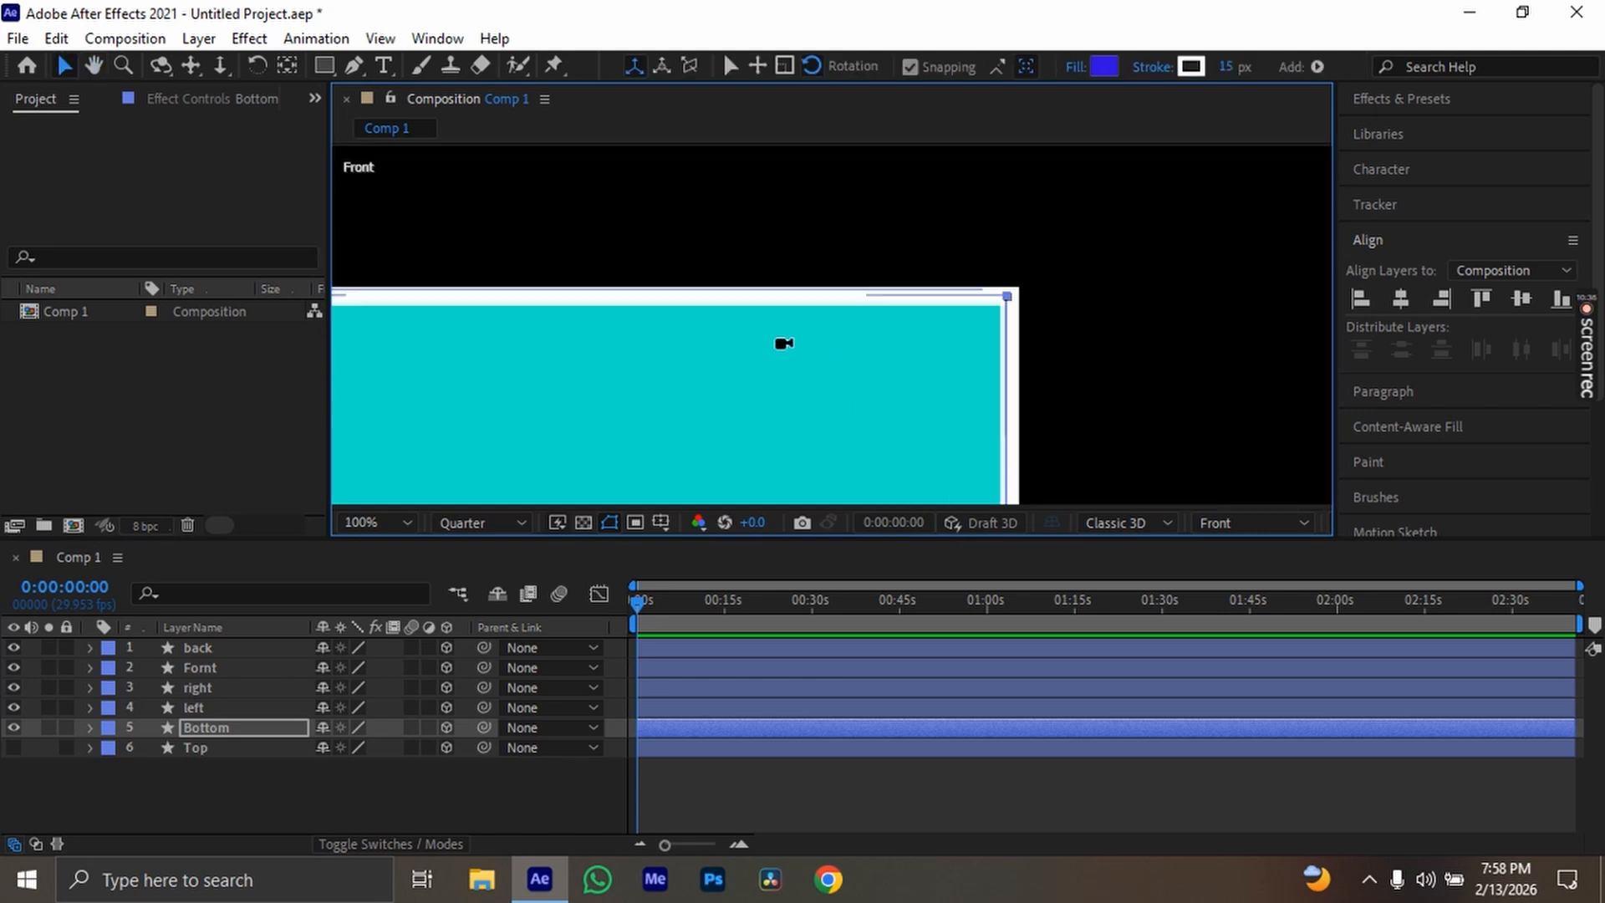
pyautogui.press('h')
pyautogui.moveTo(627, 419); pyautogui.dragTo(993, 250)
pyautogui.press('v')
pyautogui.scroll(-4, 871, 269)
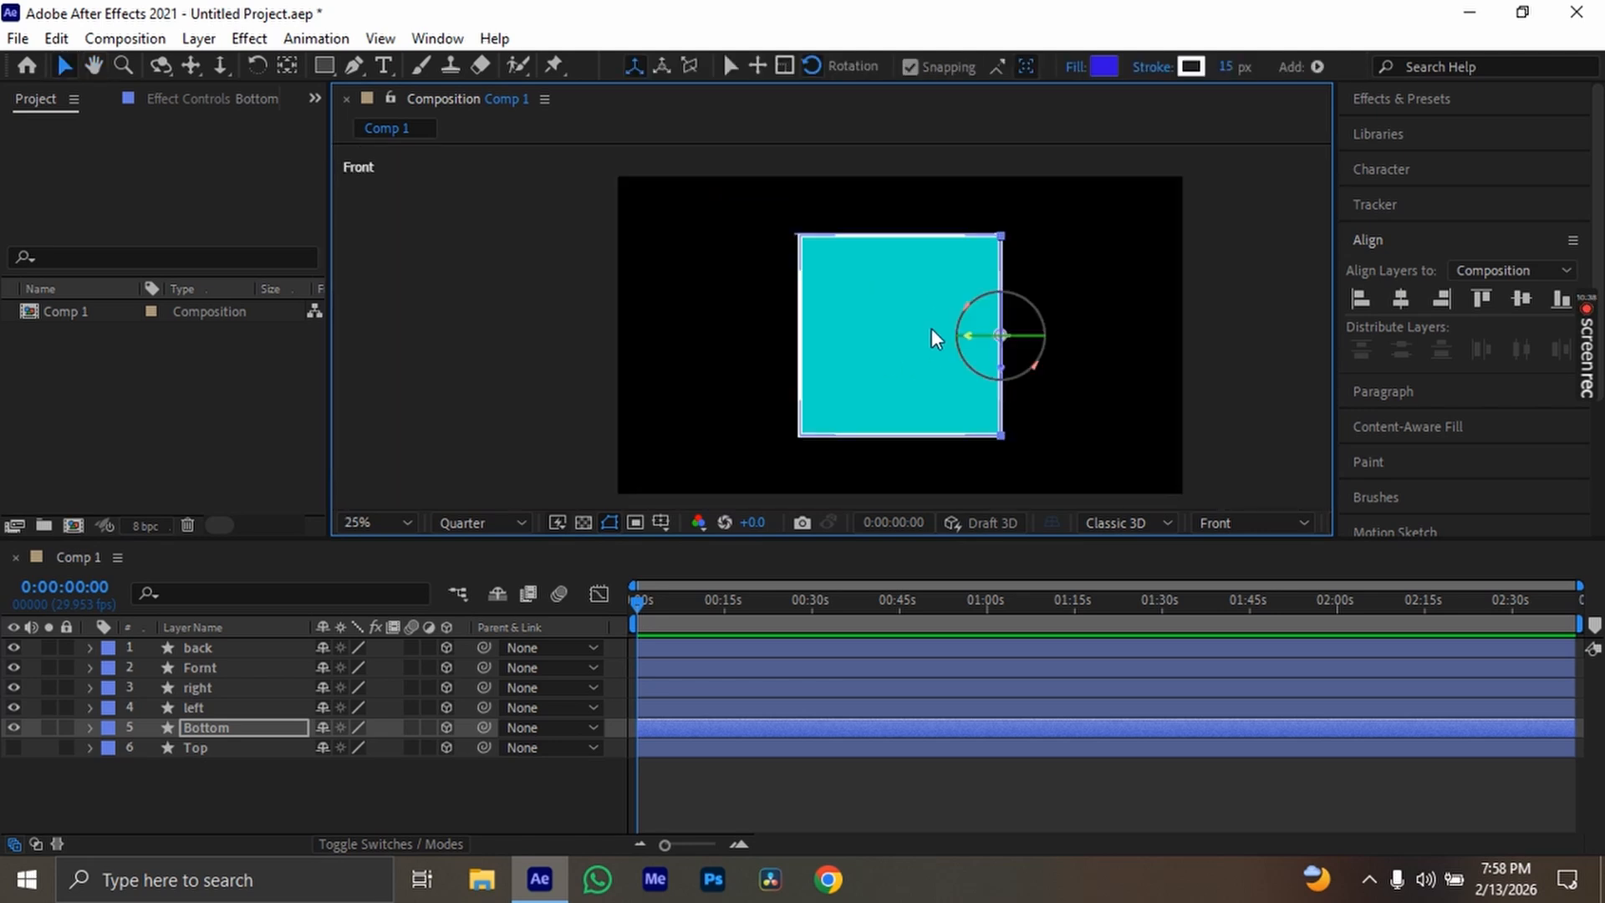
pyautogui.scroll(3, 1006, 355)
pyautogui.press('space')
pyautogui.moveTo(992, 430); pyautogui.dragTo(1164, 205)
pyautogui.moveTo(1046, 335); pyautogui.dragTo(1080, 311)
# Select the Top layer and make it visible again
pyautogui.click(251, 750)
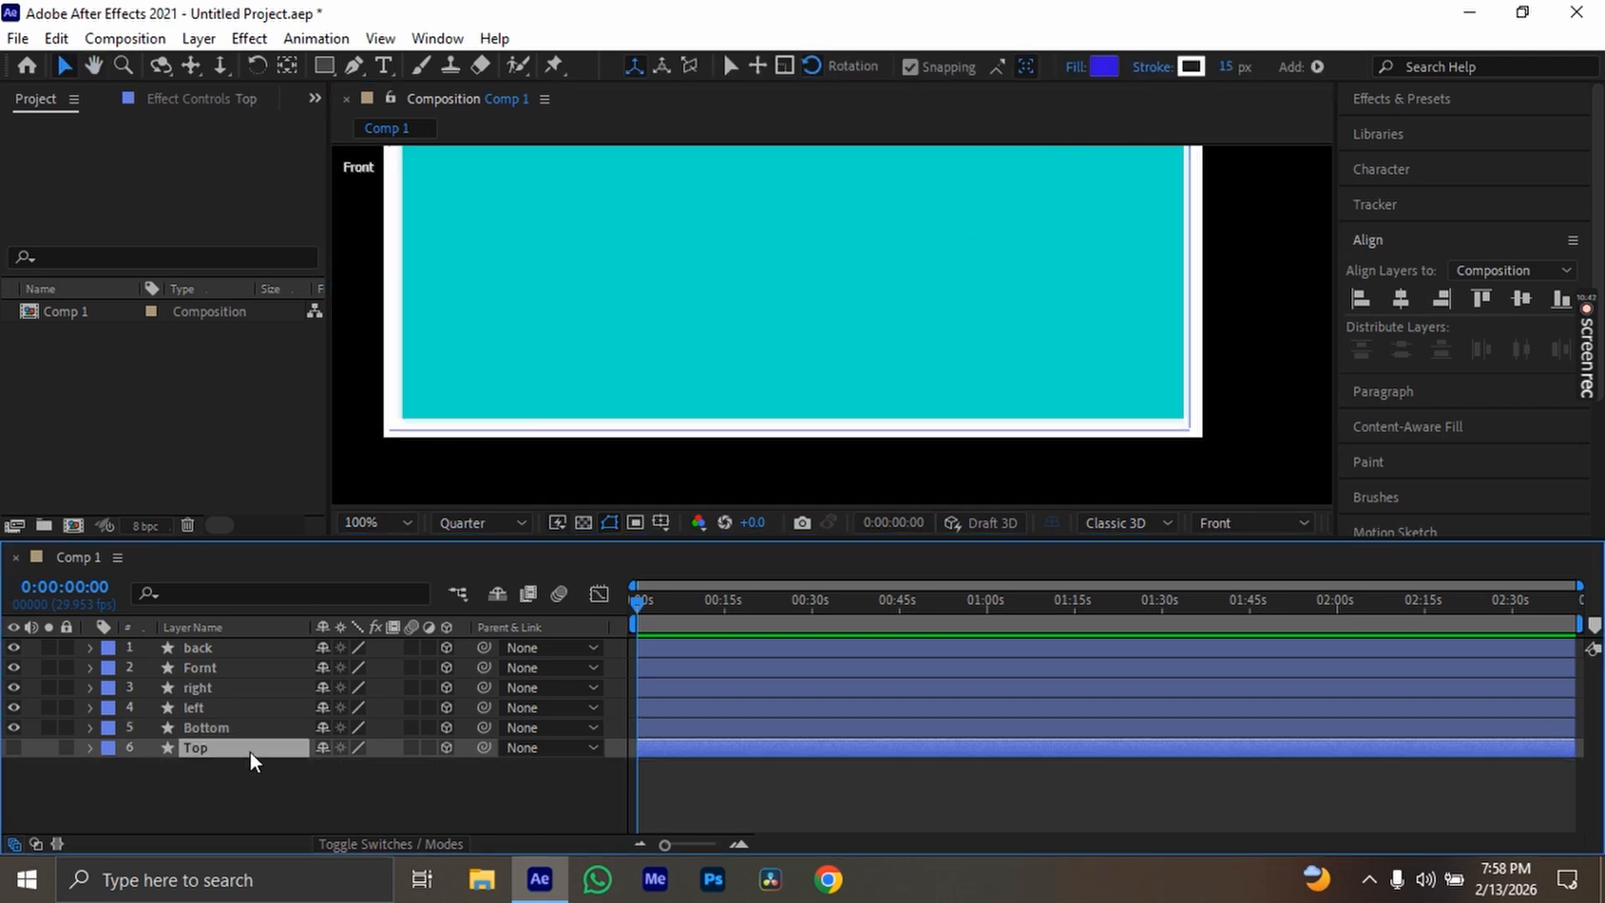
pyautogui.click(13, 748)
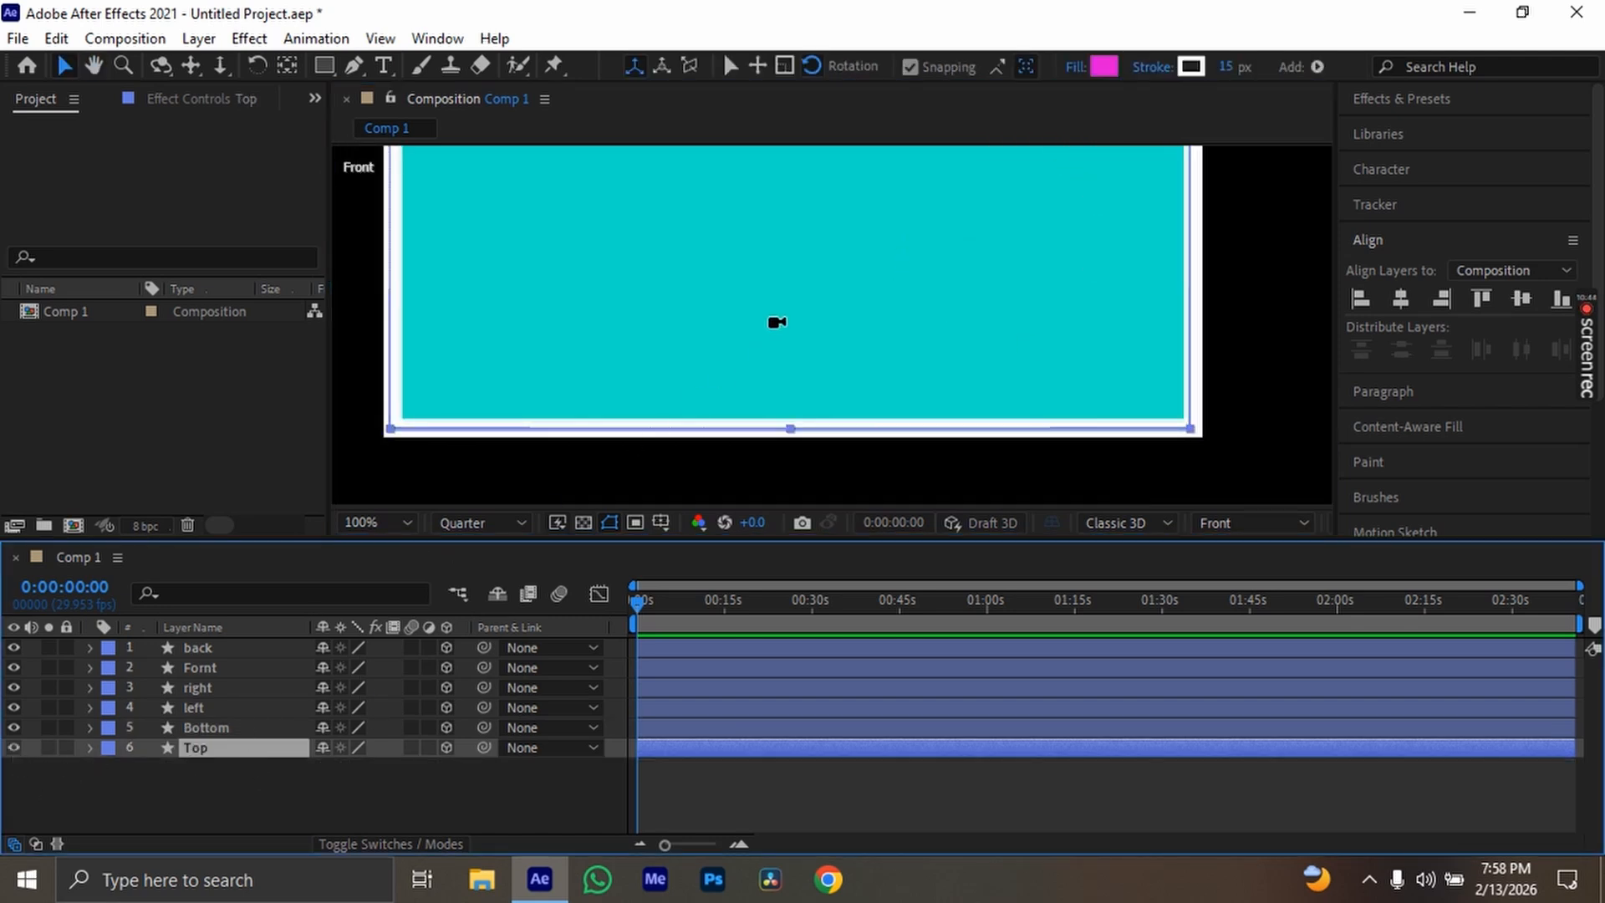
pyautogui.scroll(-2, 786, 318)
pyautogui.press('space')
pyautogui.moveTo(826, 217); pyautogui.dragTo(796, 315)
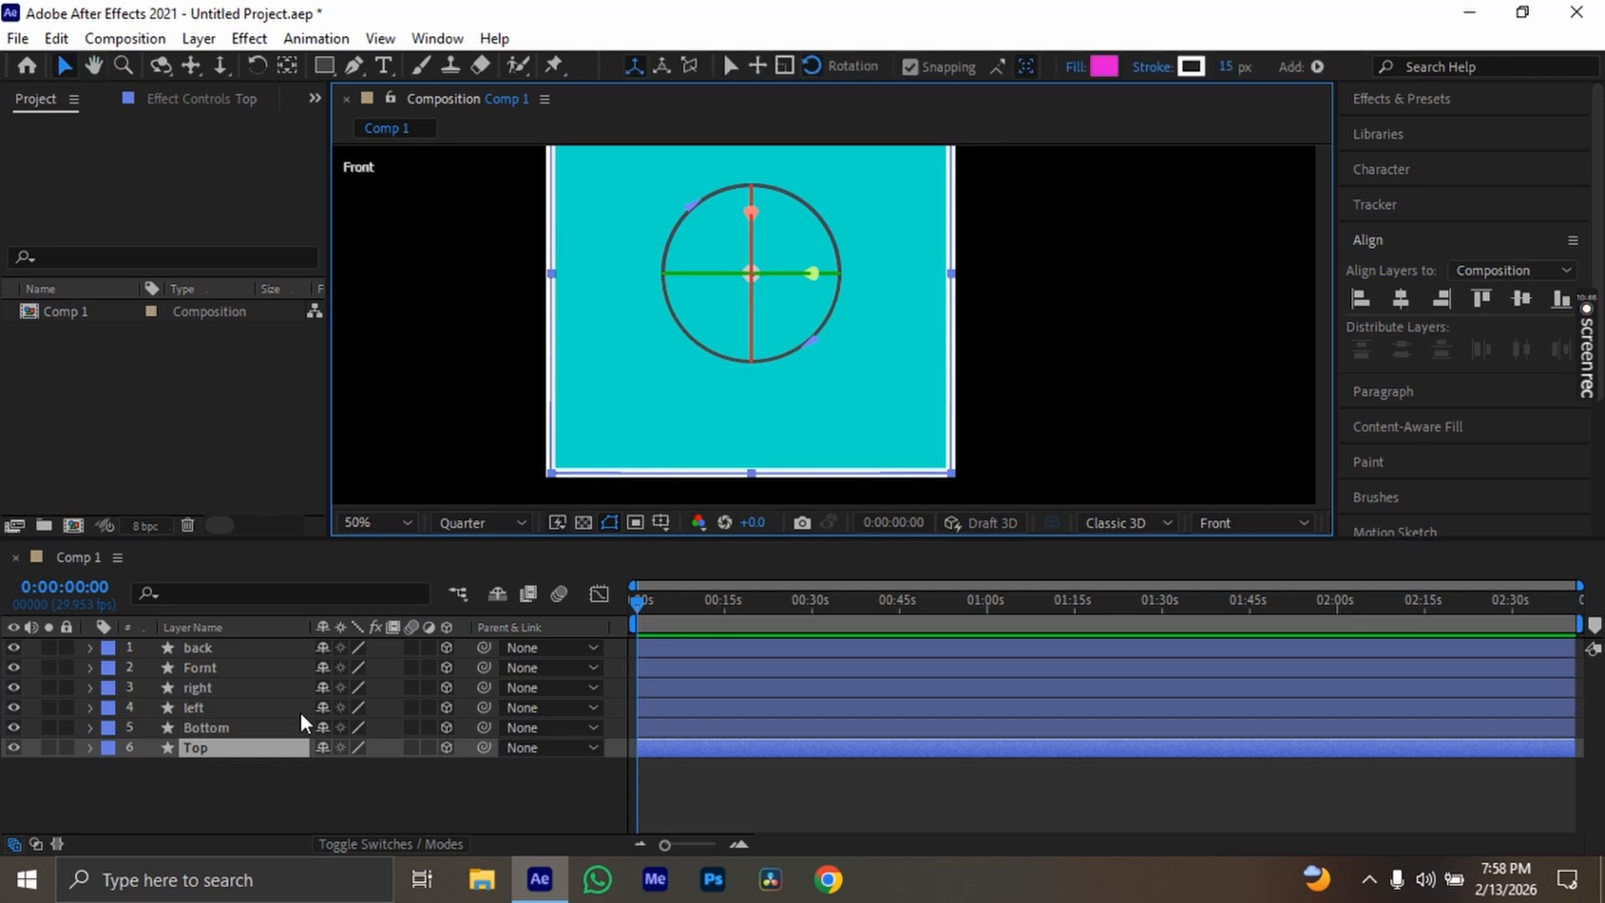
# Try an X orientation of 90° on the Top layer and check it in Custom View 1
pyautogui.press('r')
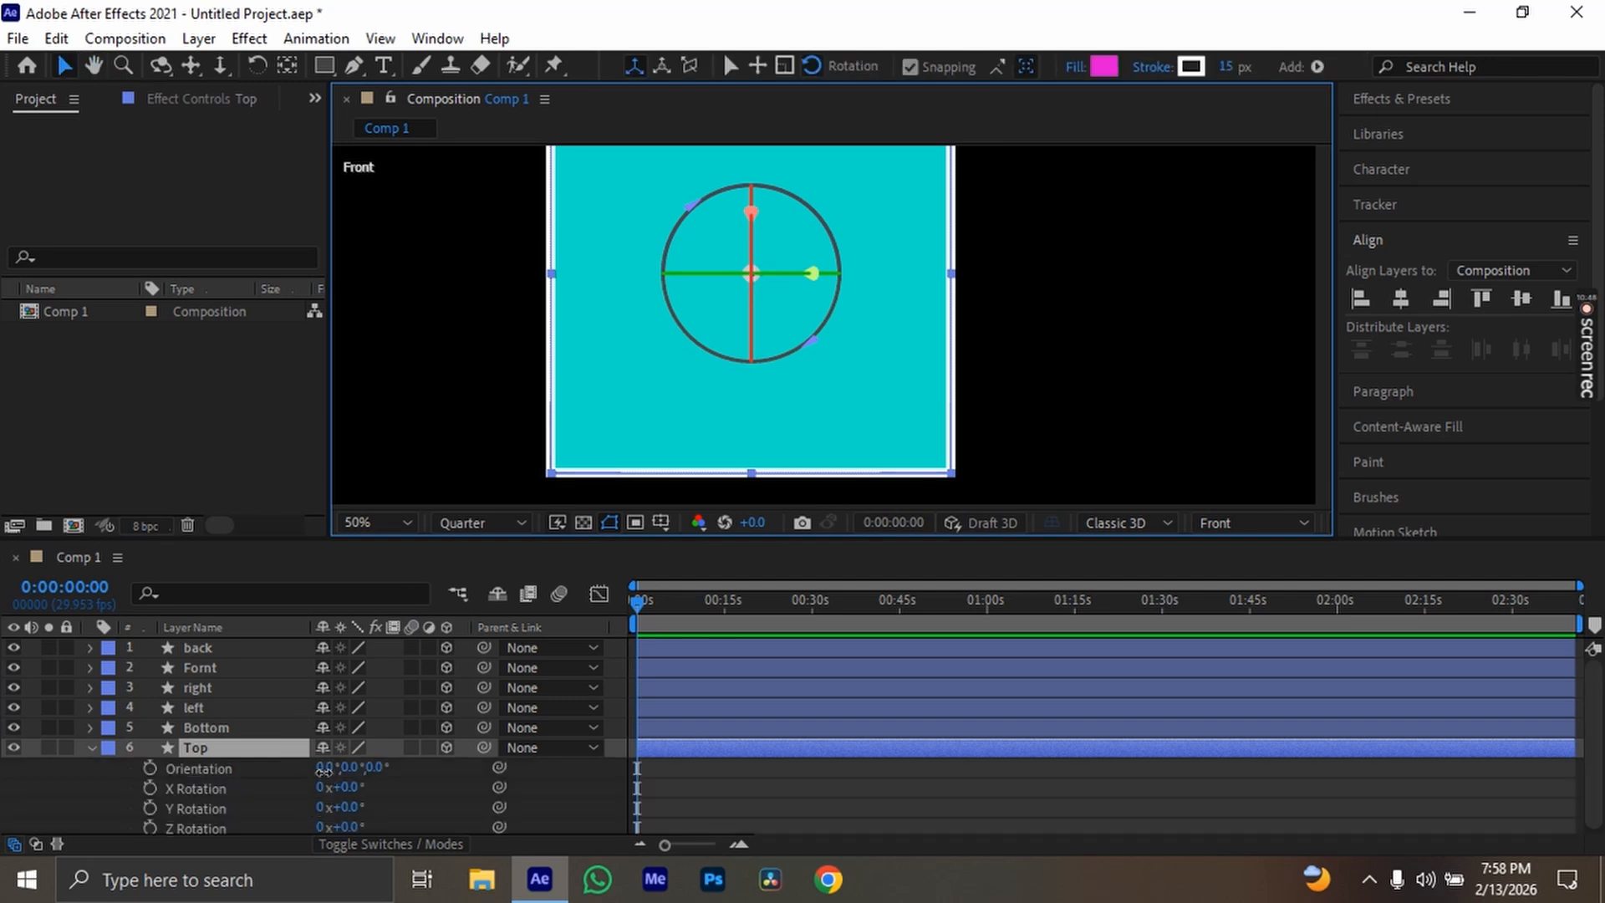
pyautogui.click(325, 768)
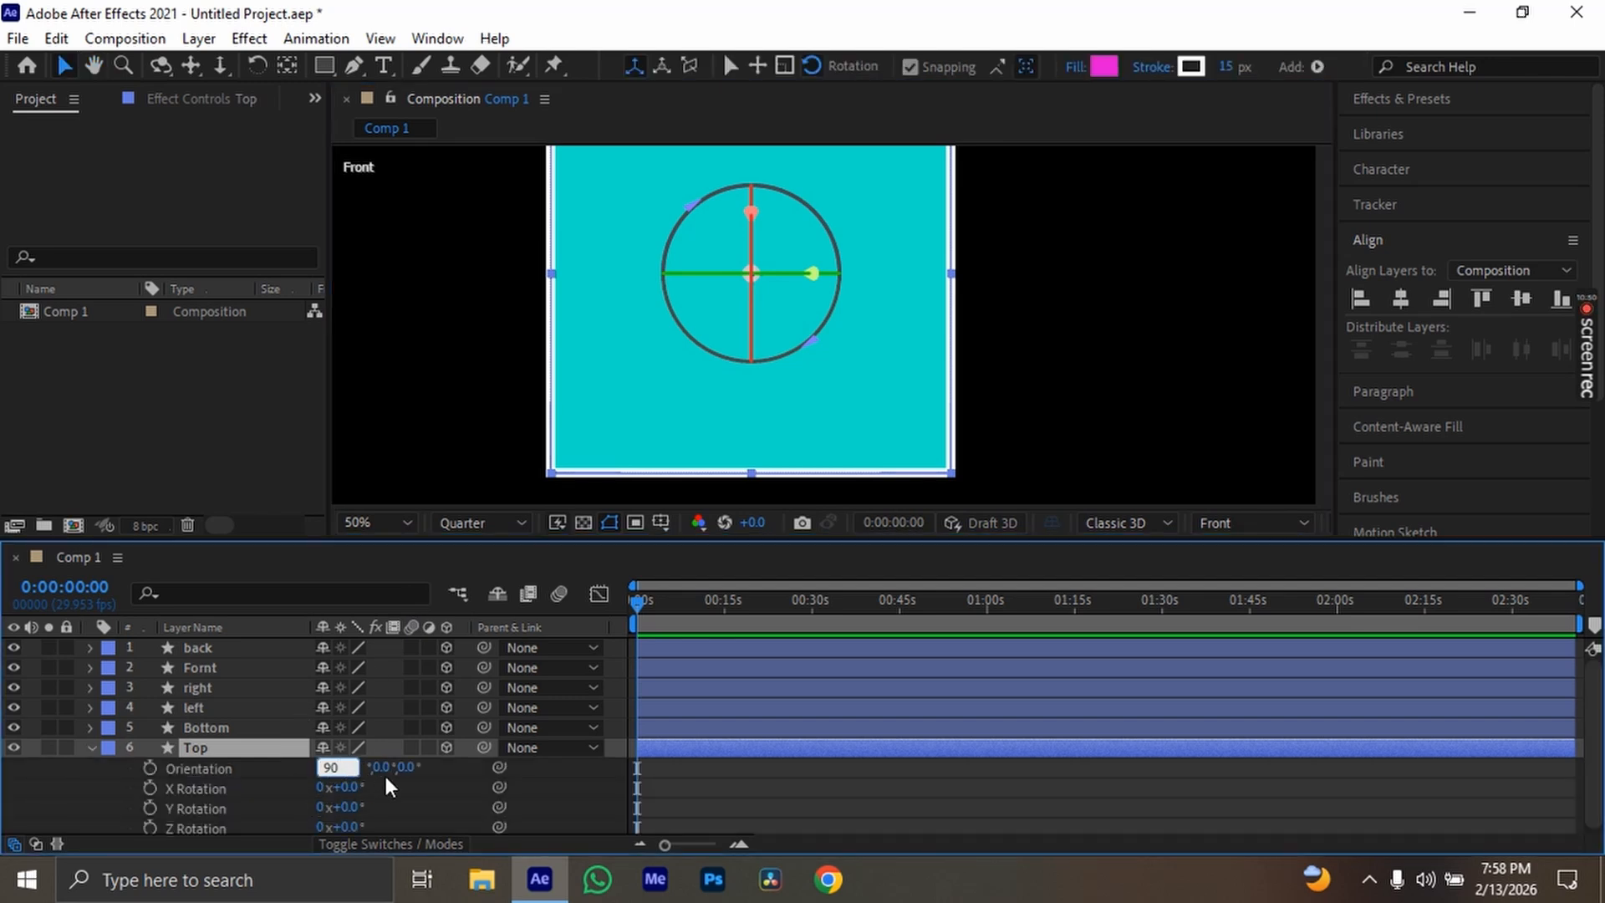
pyautogui.click(481, 767)
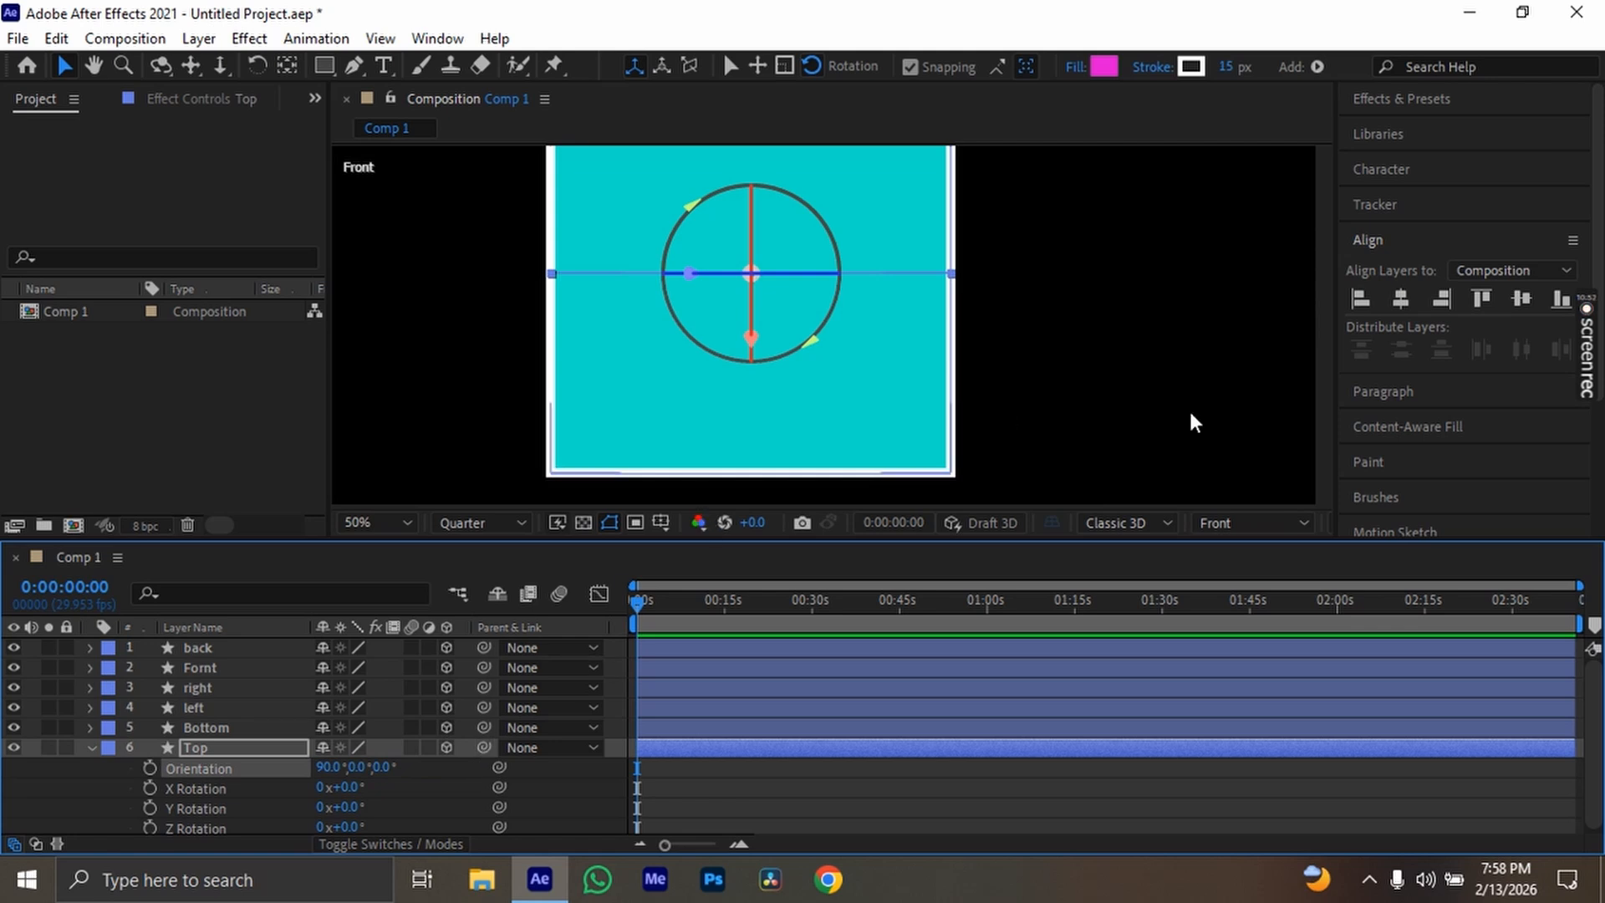
pyautogui.click(162, 64)
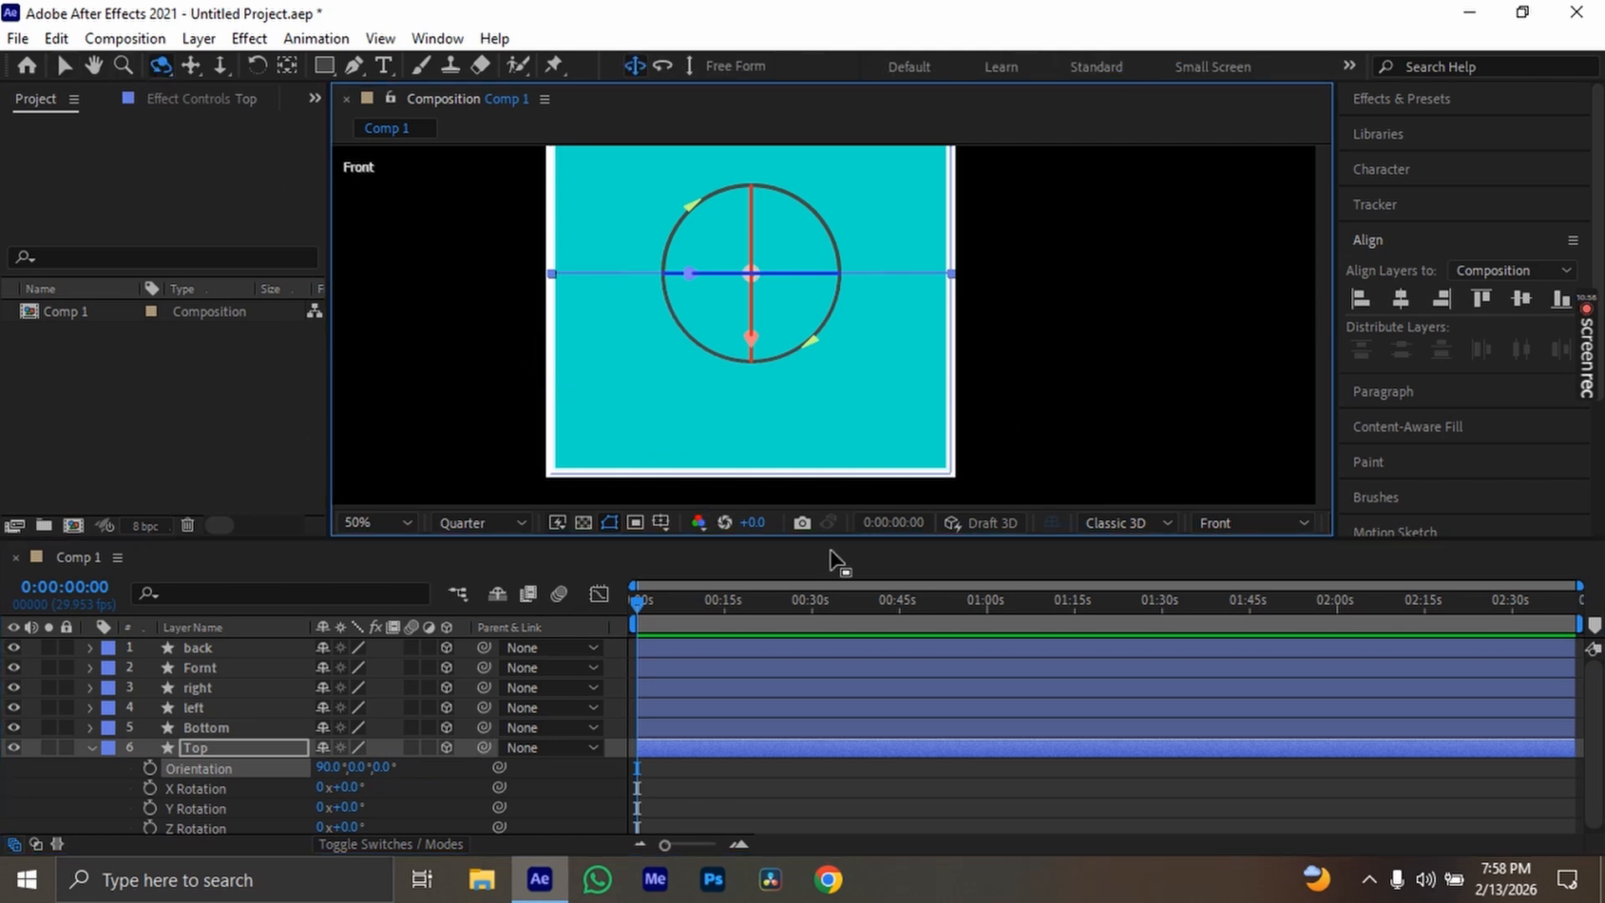
pyautogui.click(1218, 529)
pyautogui.click(1279, 364)
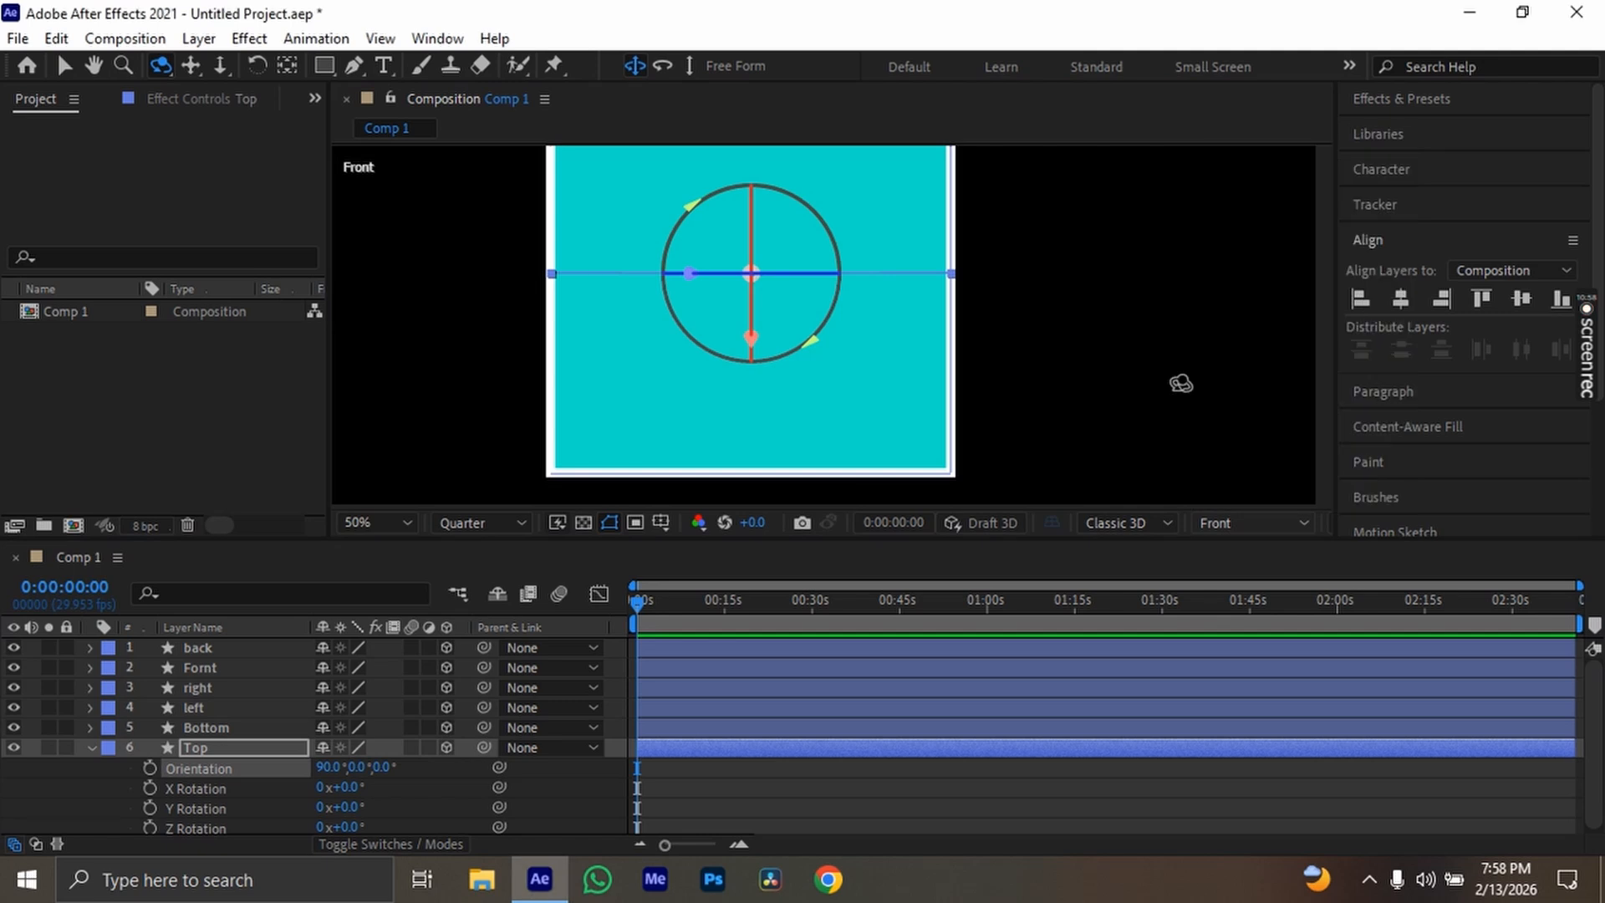
pyautogui.moveTo(649, 419); pyautogui.dragTo(750, 399)
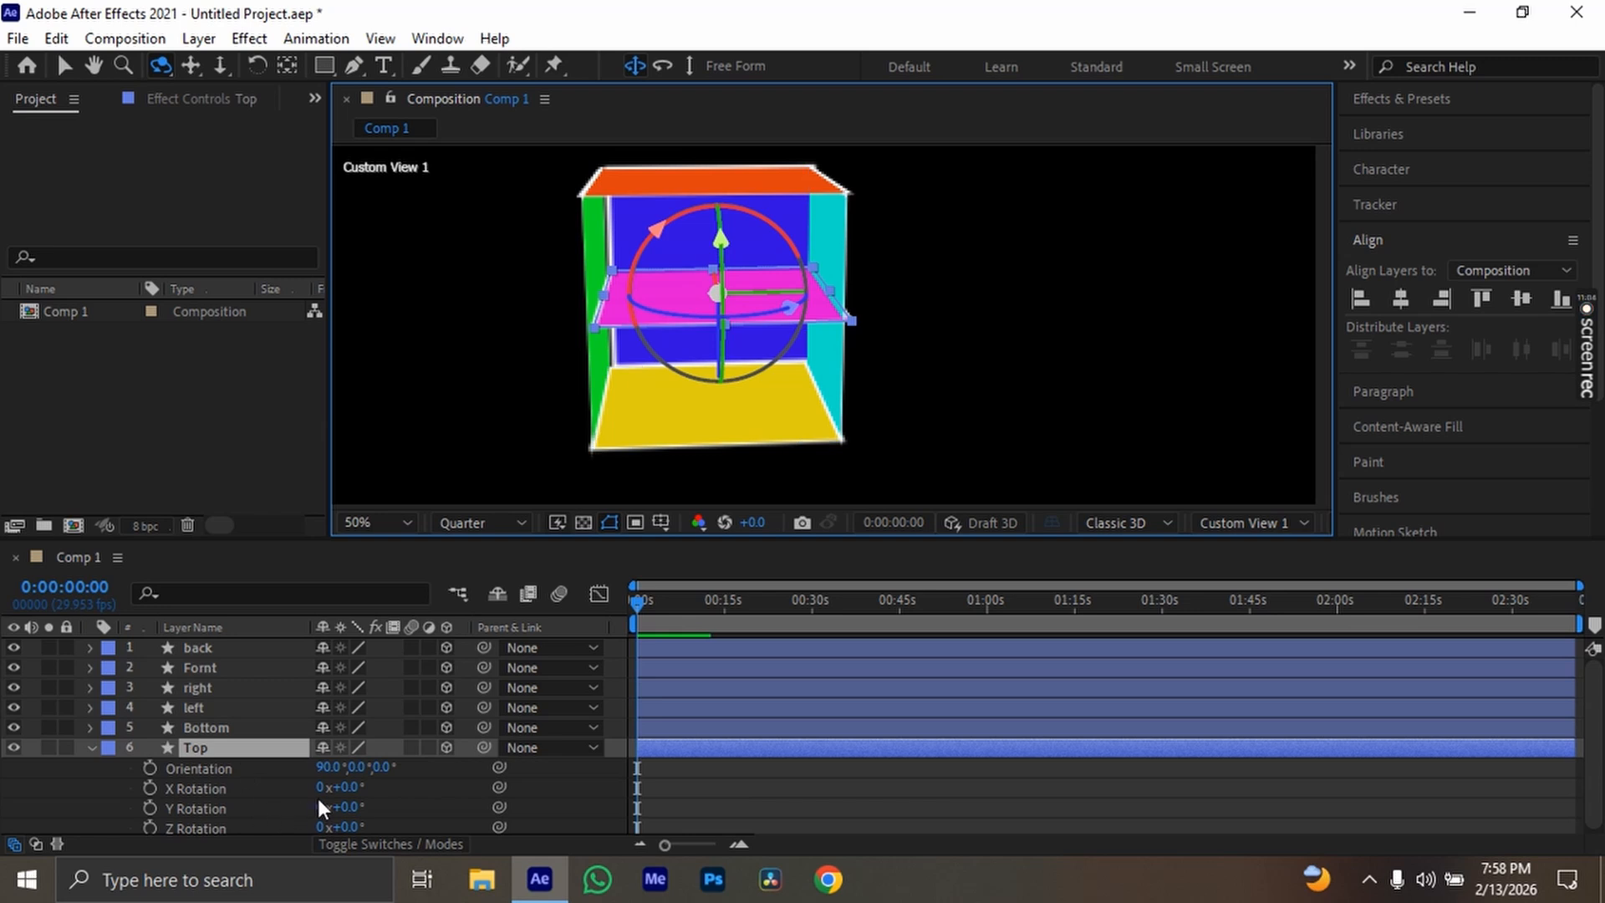
pyautogui.hotkey('ctrl', 'z')
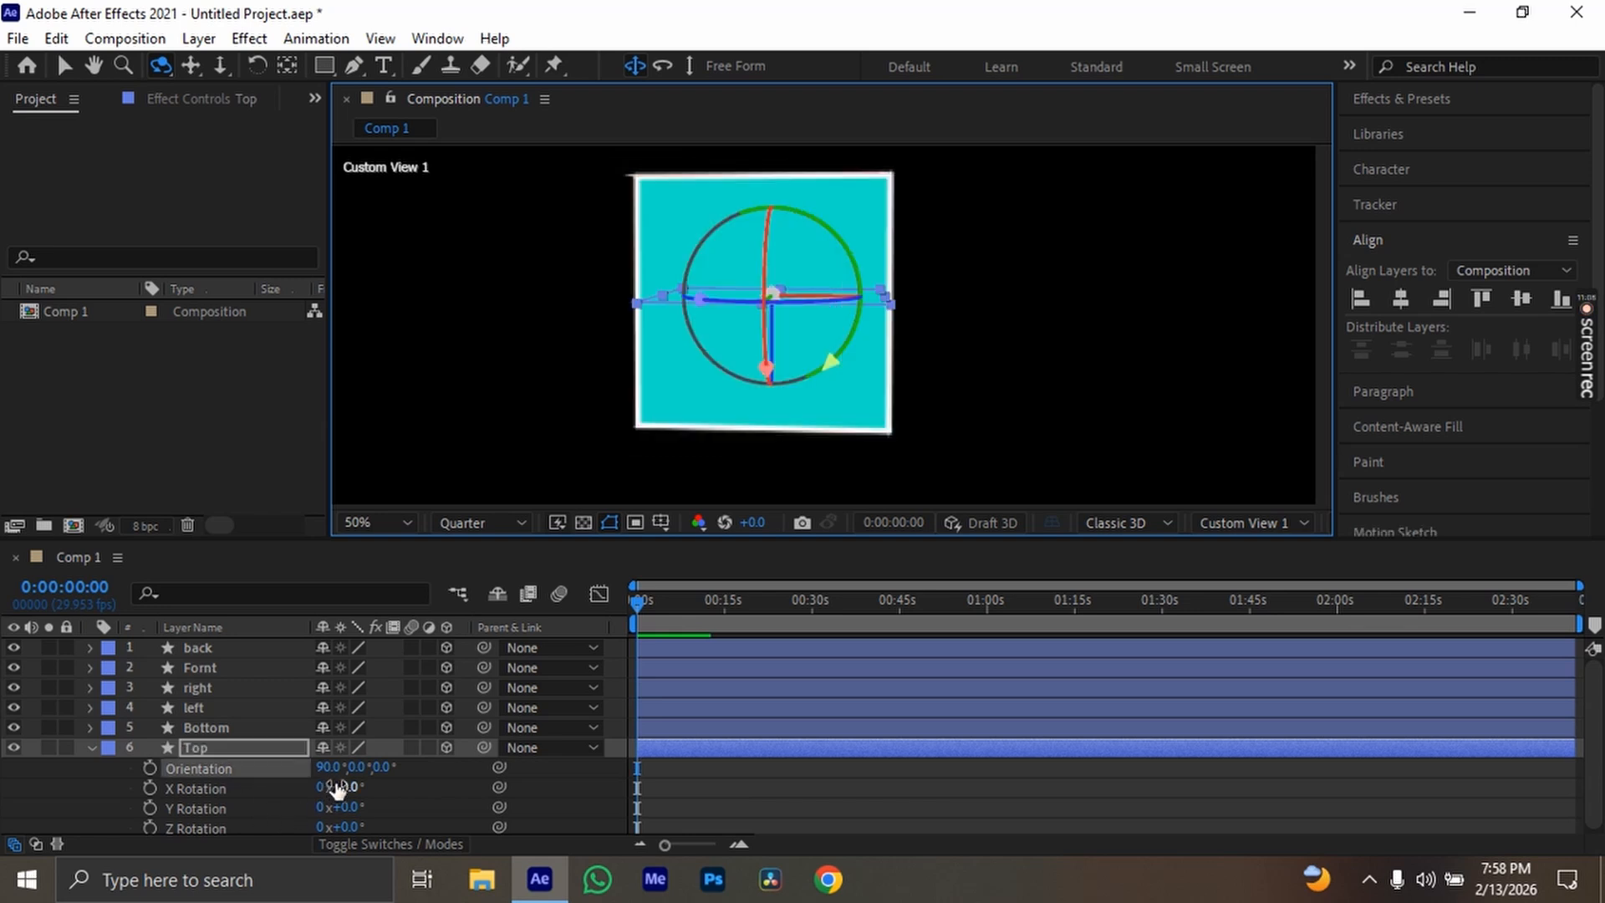
pyautogui.hotkey('ctrl', 'z')
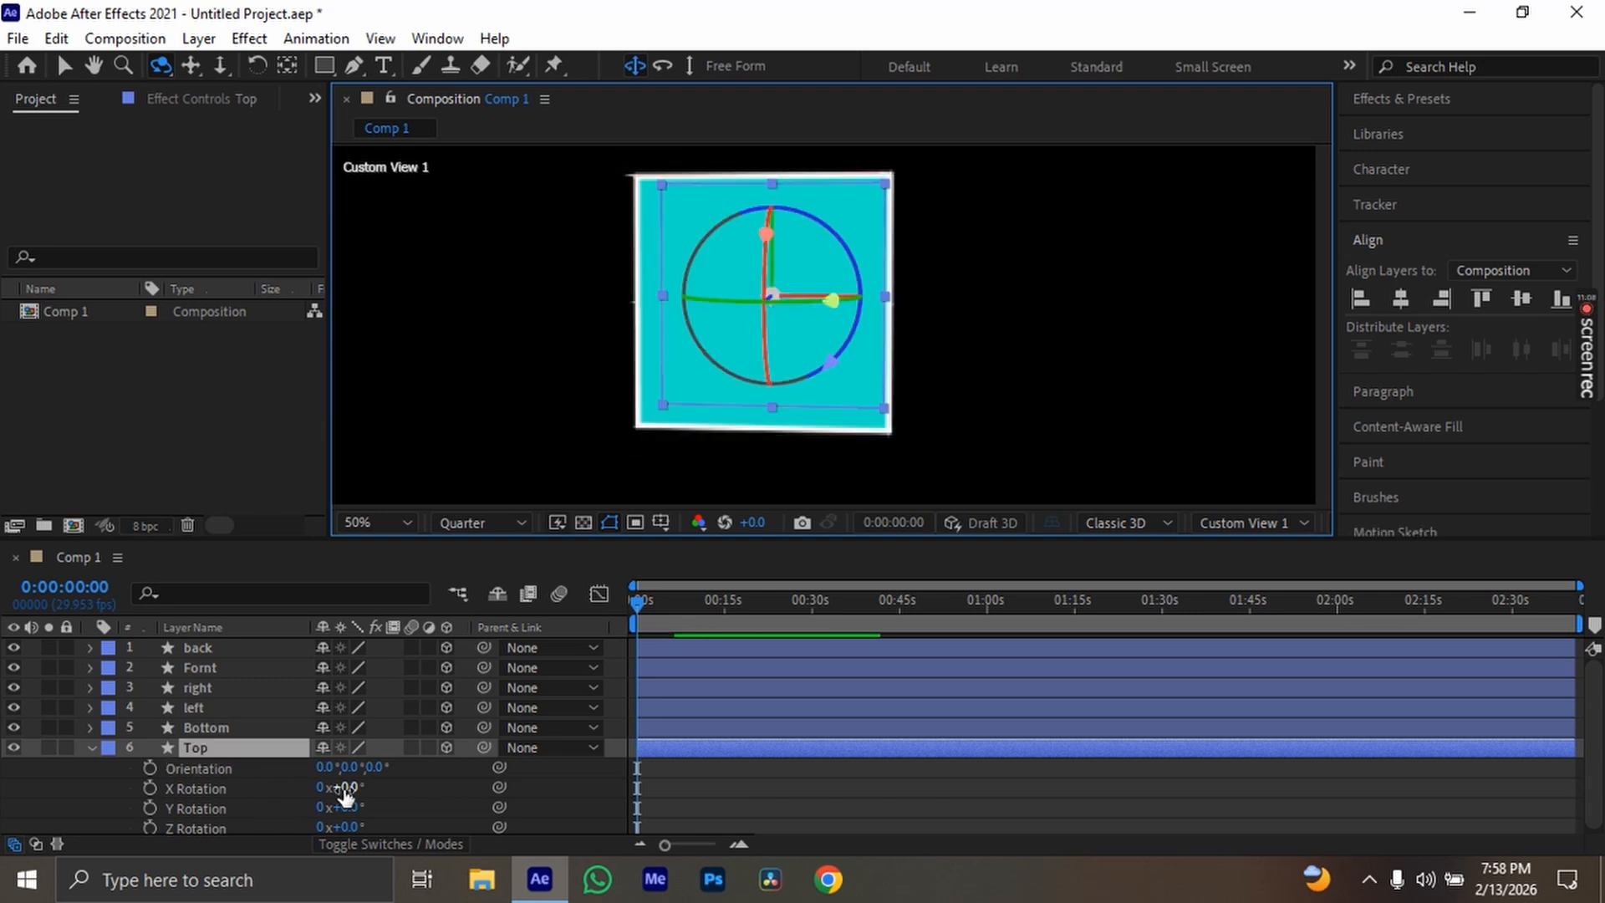
# Set the Top layer's Y Rotation to 90° and check how it stands inside the box
pyautogui.moveTo(510, 391); pyautogui.dragTo(696, 372)
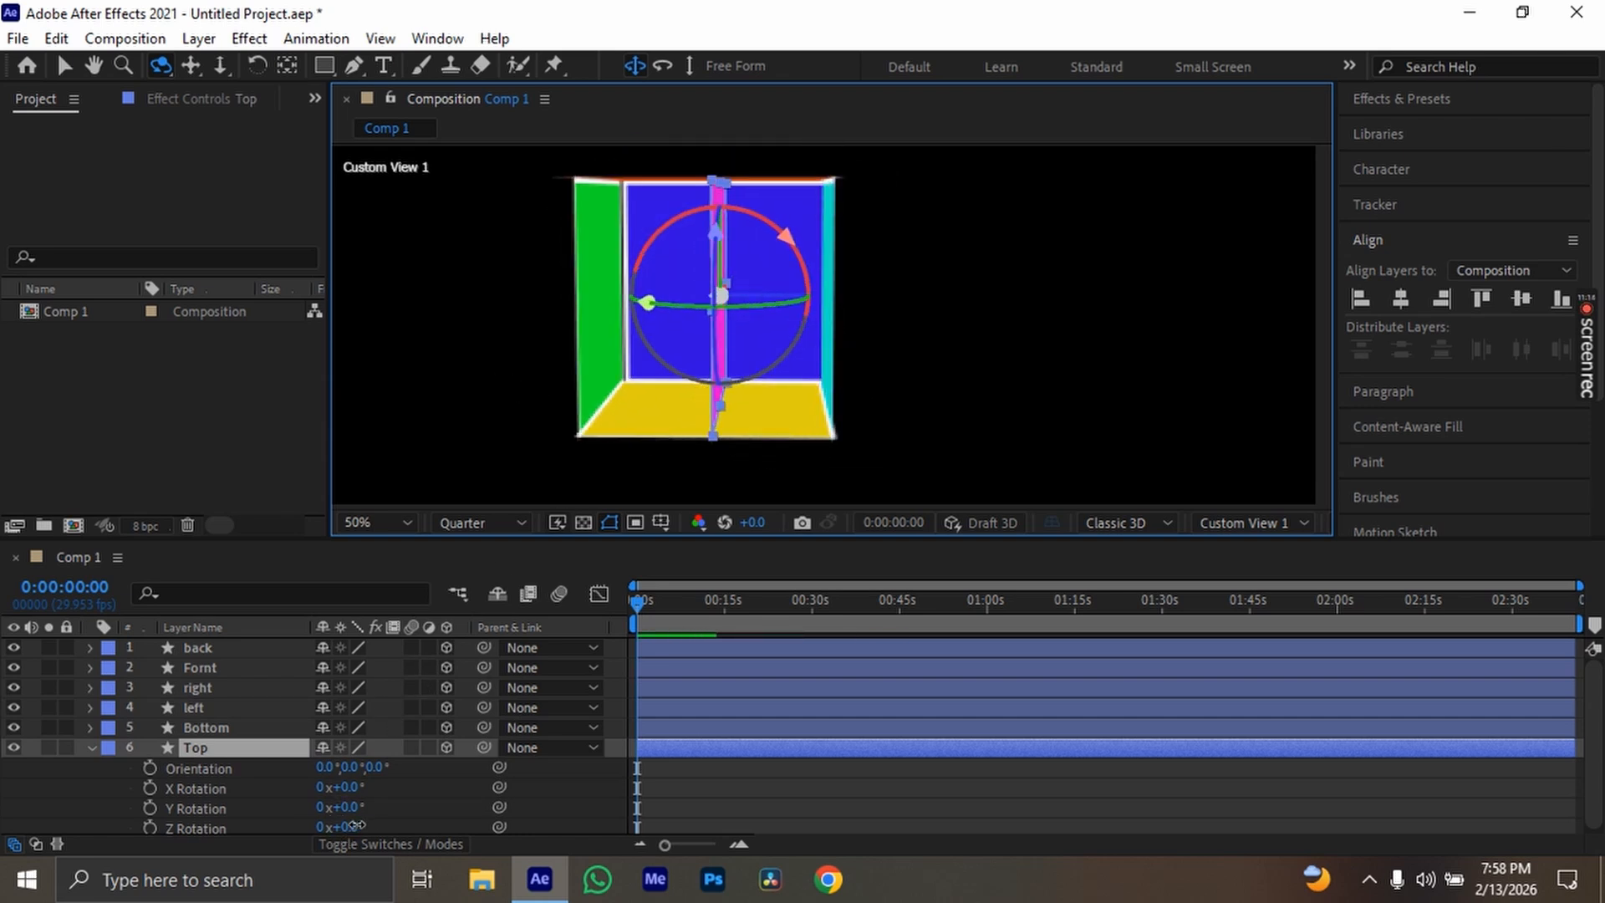
pyautogui.moveTo(357, 825)
pyautogui.mouseDown()
pyautogui.moveTo(382, 824)
pyautogui.moveTo(361, 813)
pyautogui.mouseUp()
pyautogui.hotkey('ctrl', 'z')
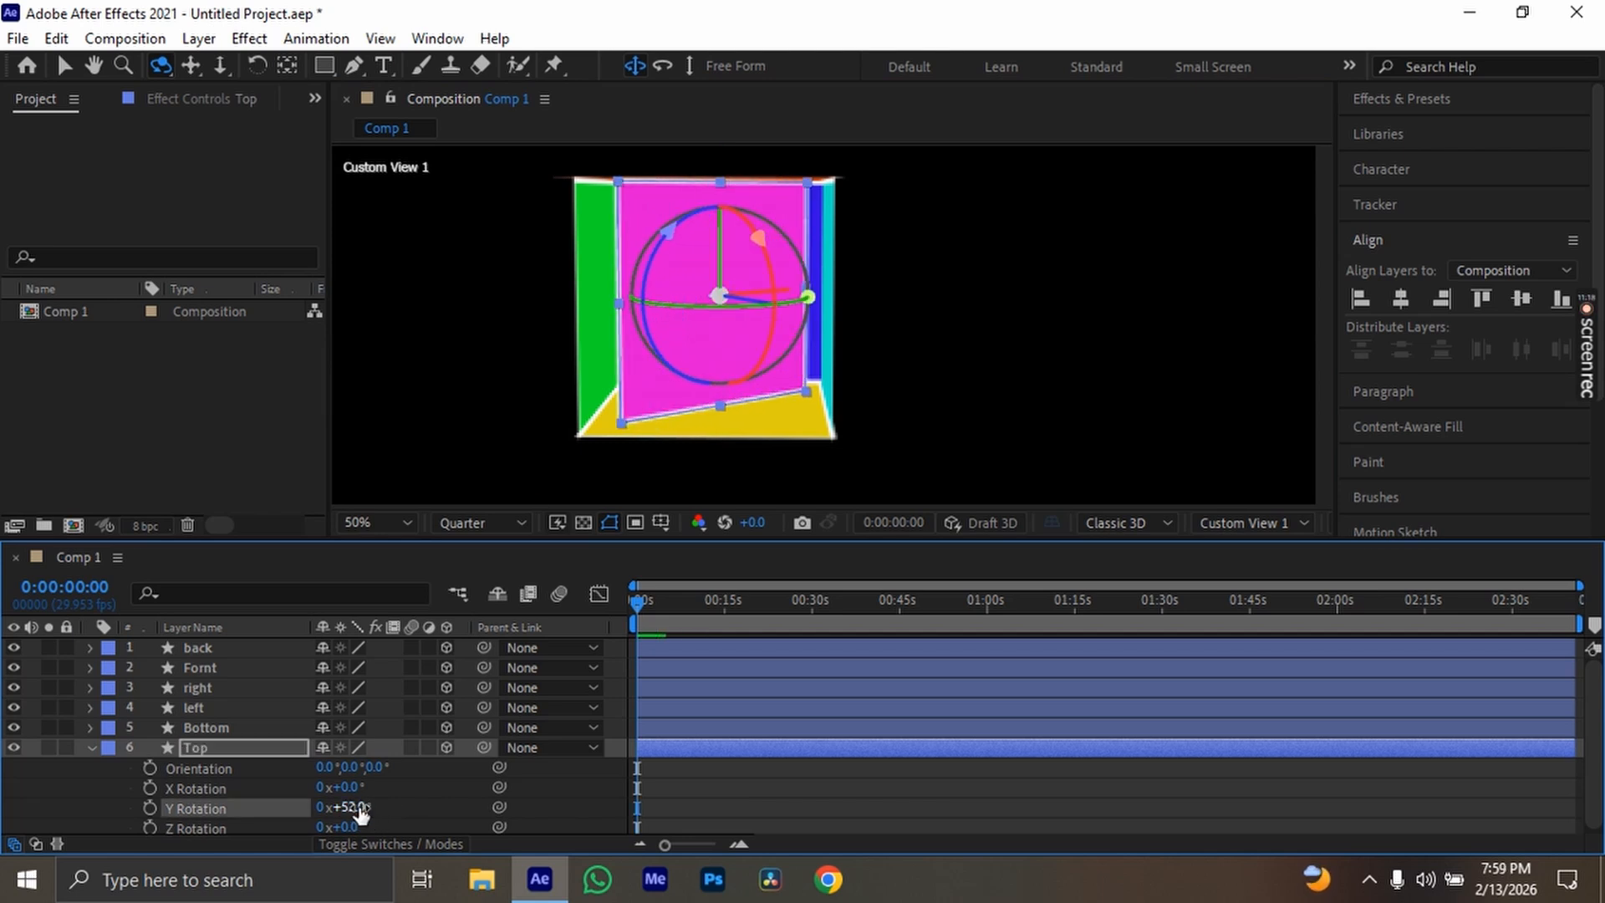
pyautogui.click(358, 808)
pyautogui.write('90')
pyautogui.press('Return')
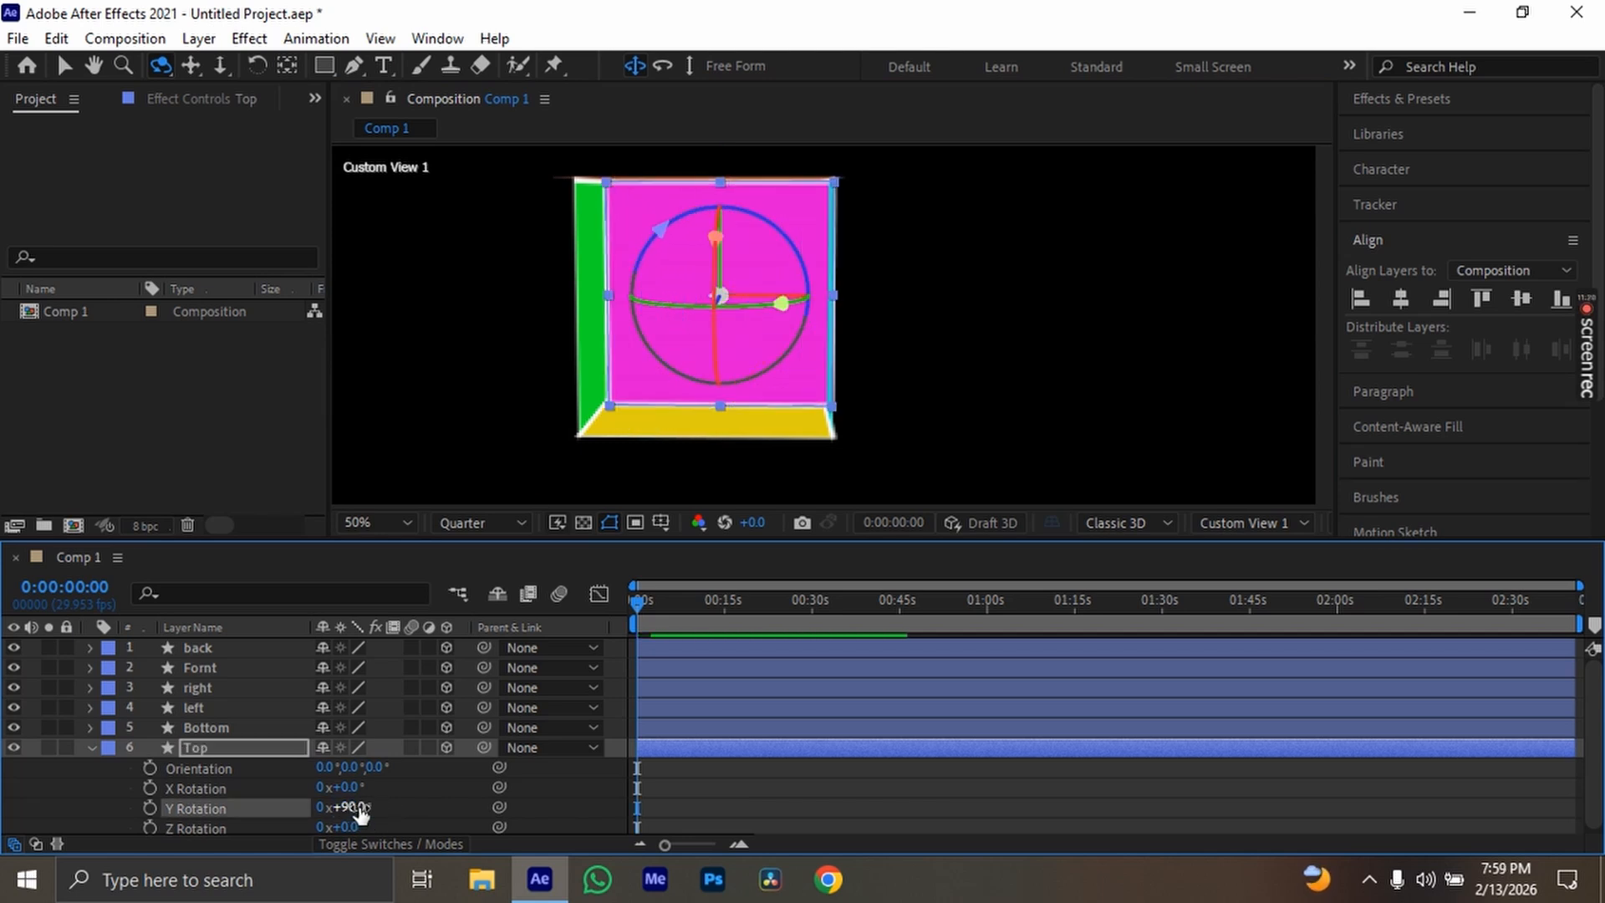
pyautogui.click(932, 324)
pyautogui.moveTo(932, 323); pyautogui.dragTo(708, 306)
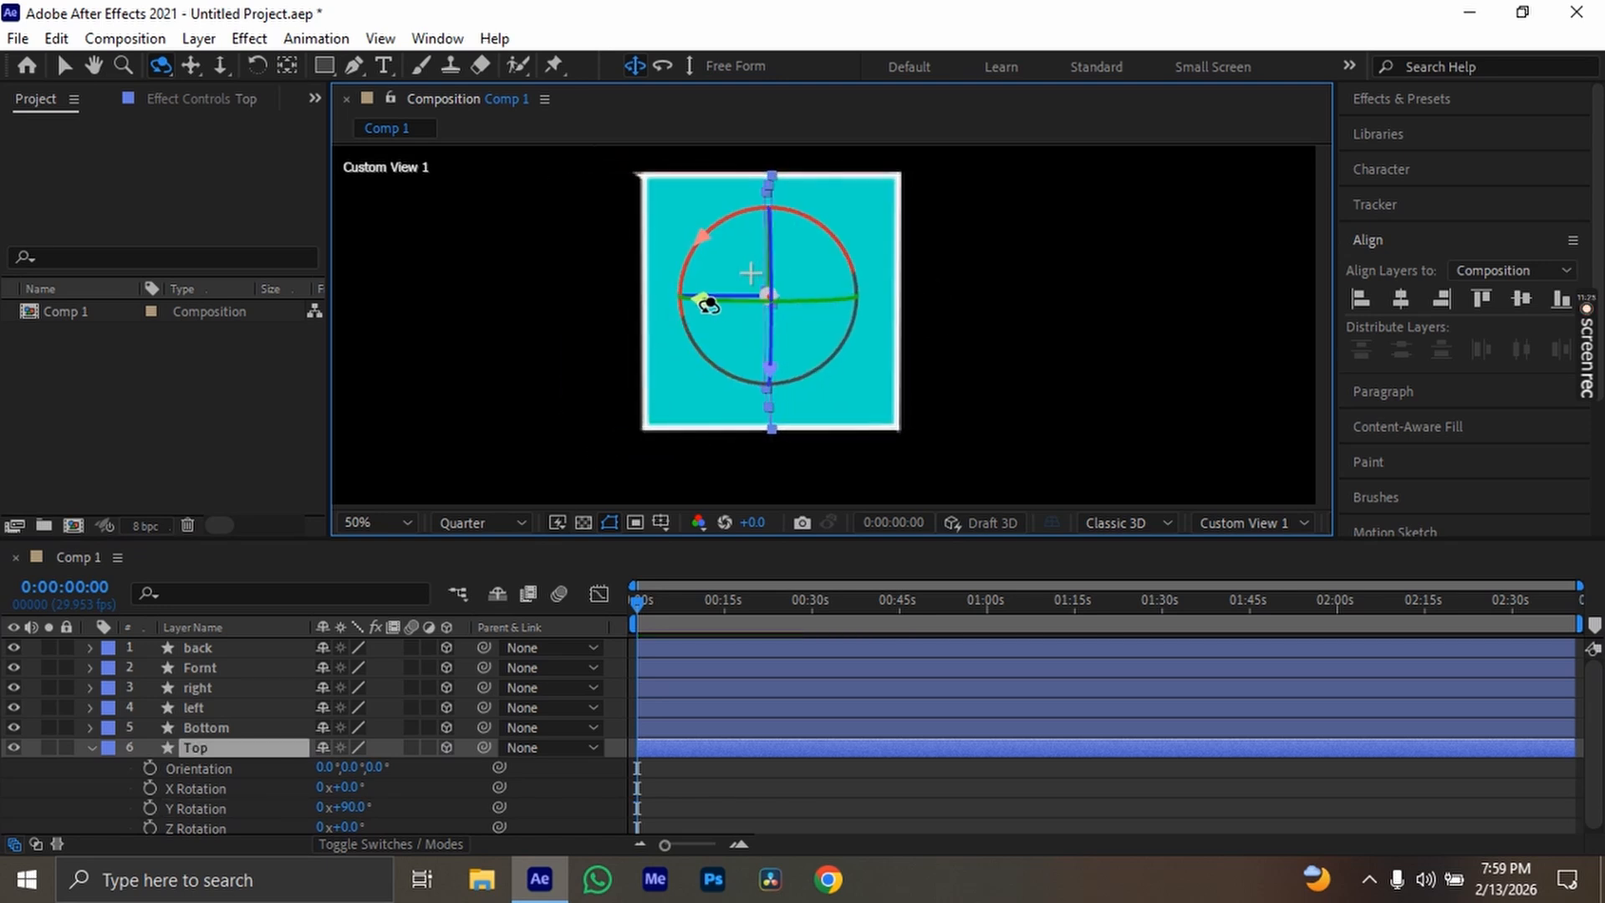
# In the Front view, set the Top layer's X position to 618 so it lies on the box's side edge opposite Bottom
pyautogui.click(1246, 523)
pyautogui.click(1237, 201)
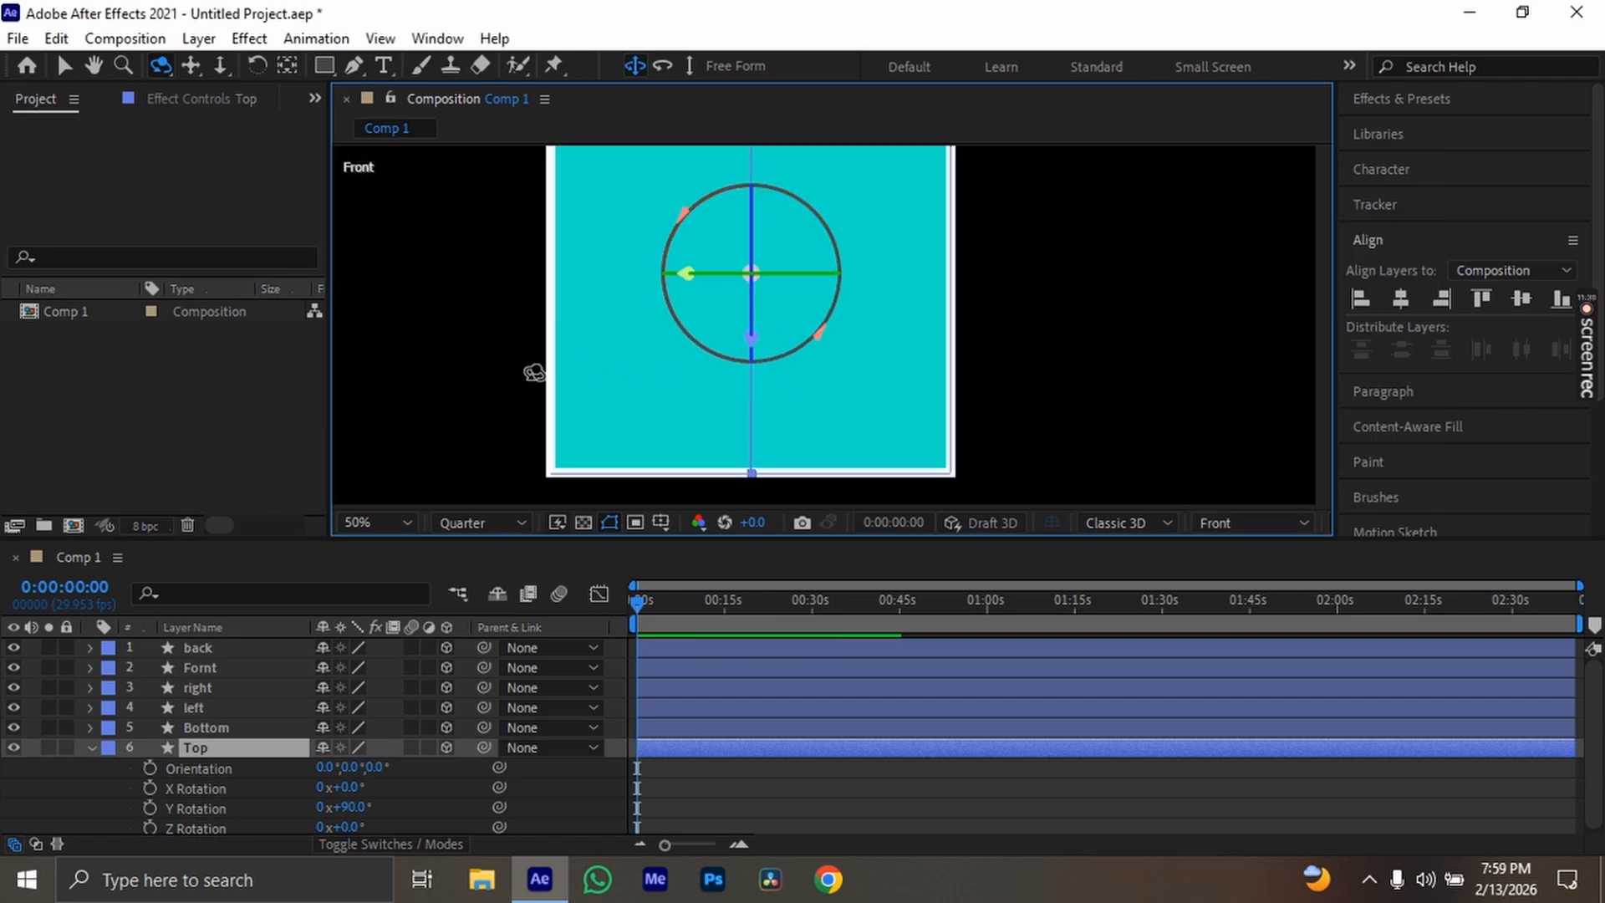
pyautogui.scroll(2, 552, 366)
pyautogui.press('space')
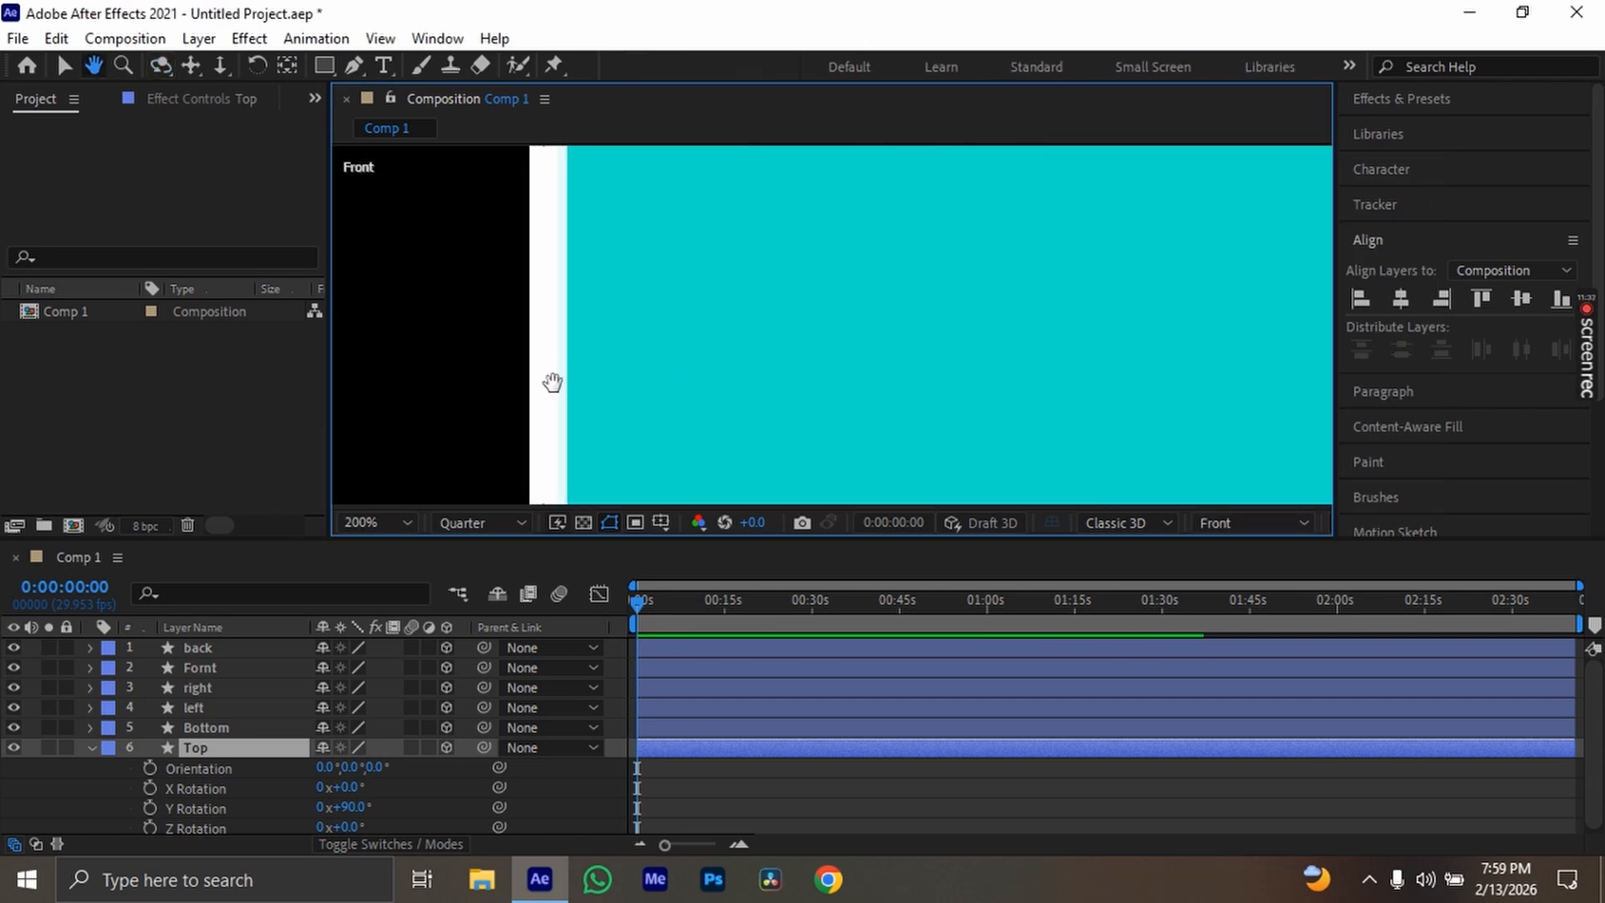
pyautogui.moveTo(555, 381); pyautogui.dragTo(661, 199)
pyautogui.moveTo(705, 289); pyautogui.dragTo(641, 398)
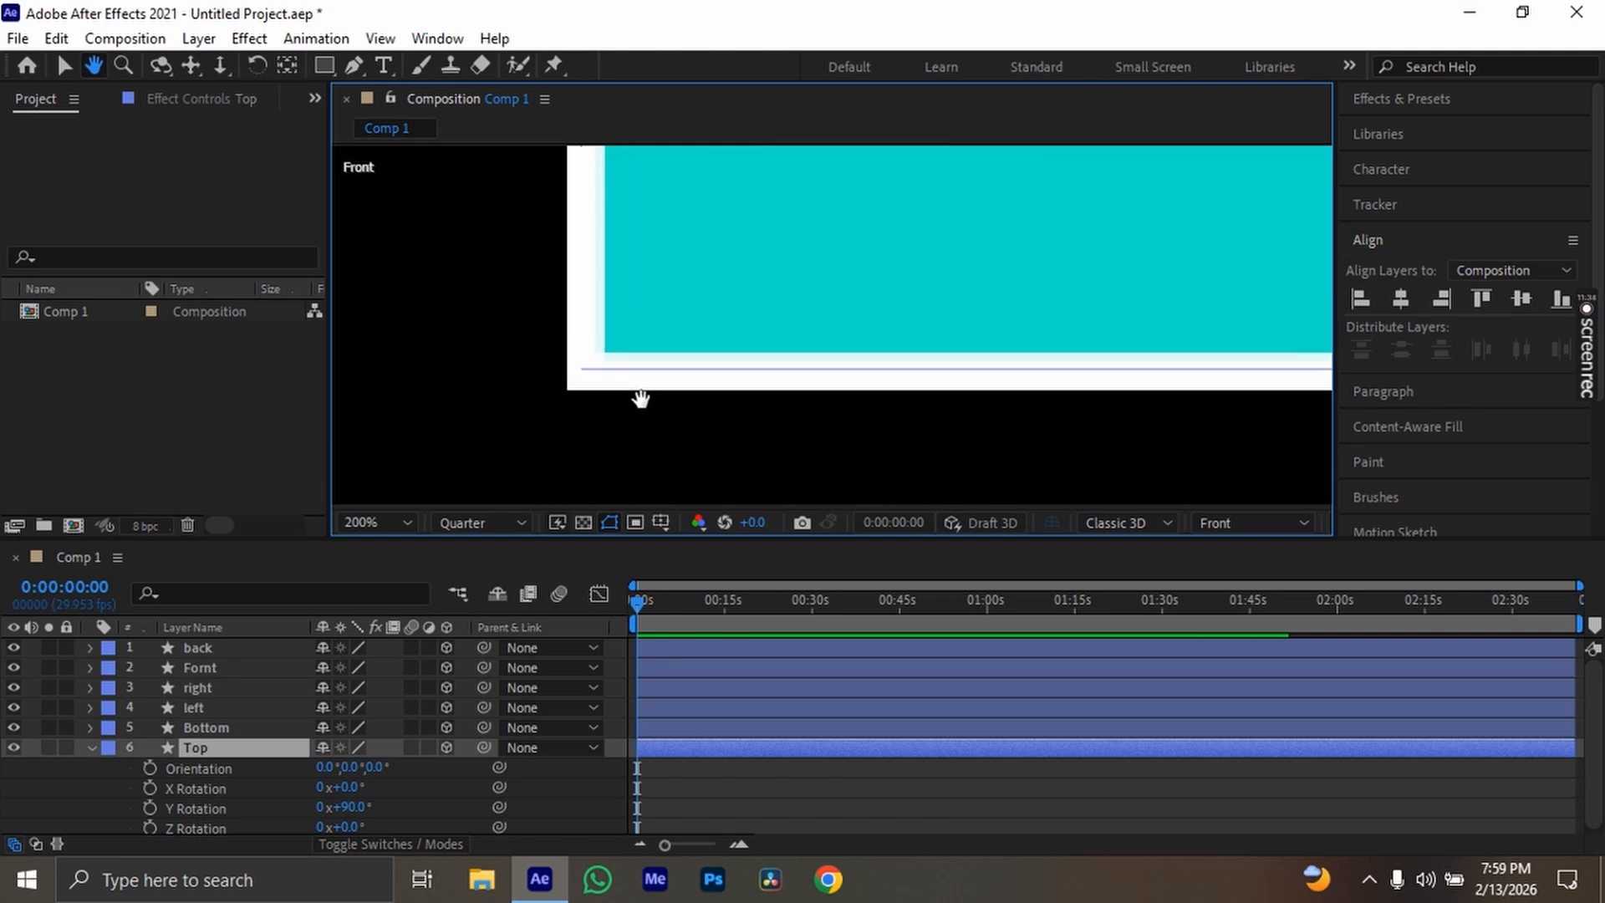
pyautogui.press('p')
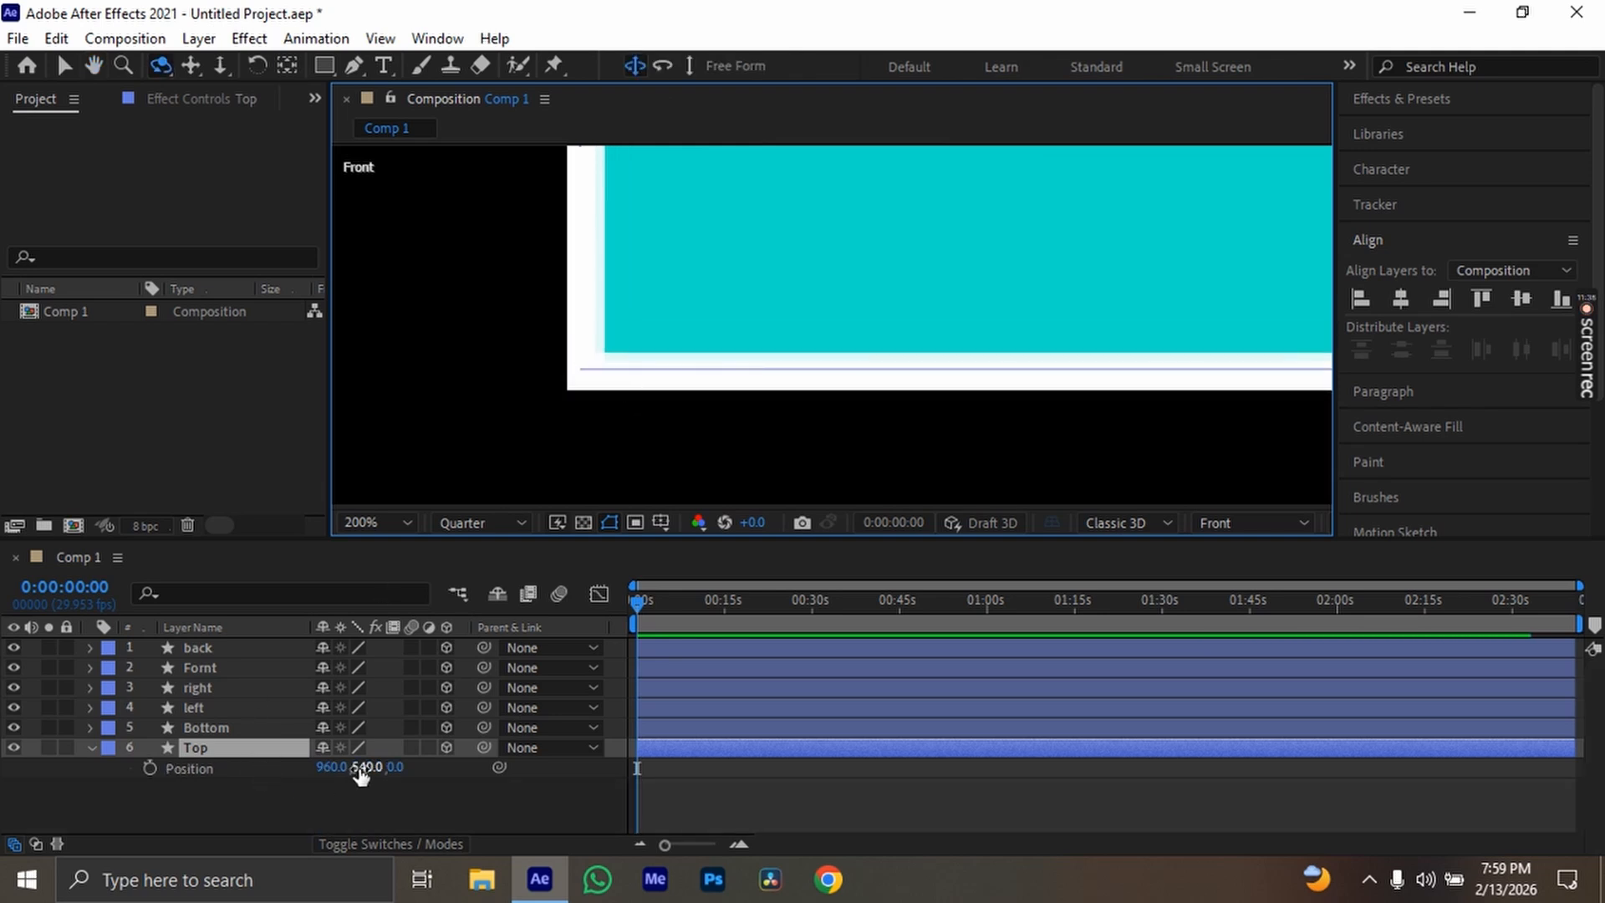
pyautogui.moveTo(331, 766); pyautogui.dragTo(17, 747)
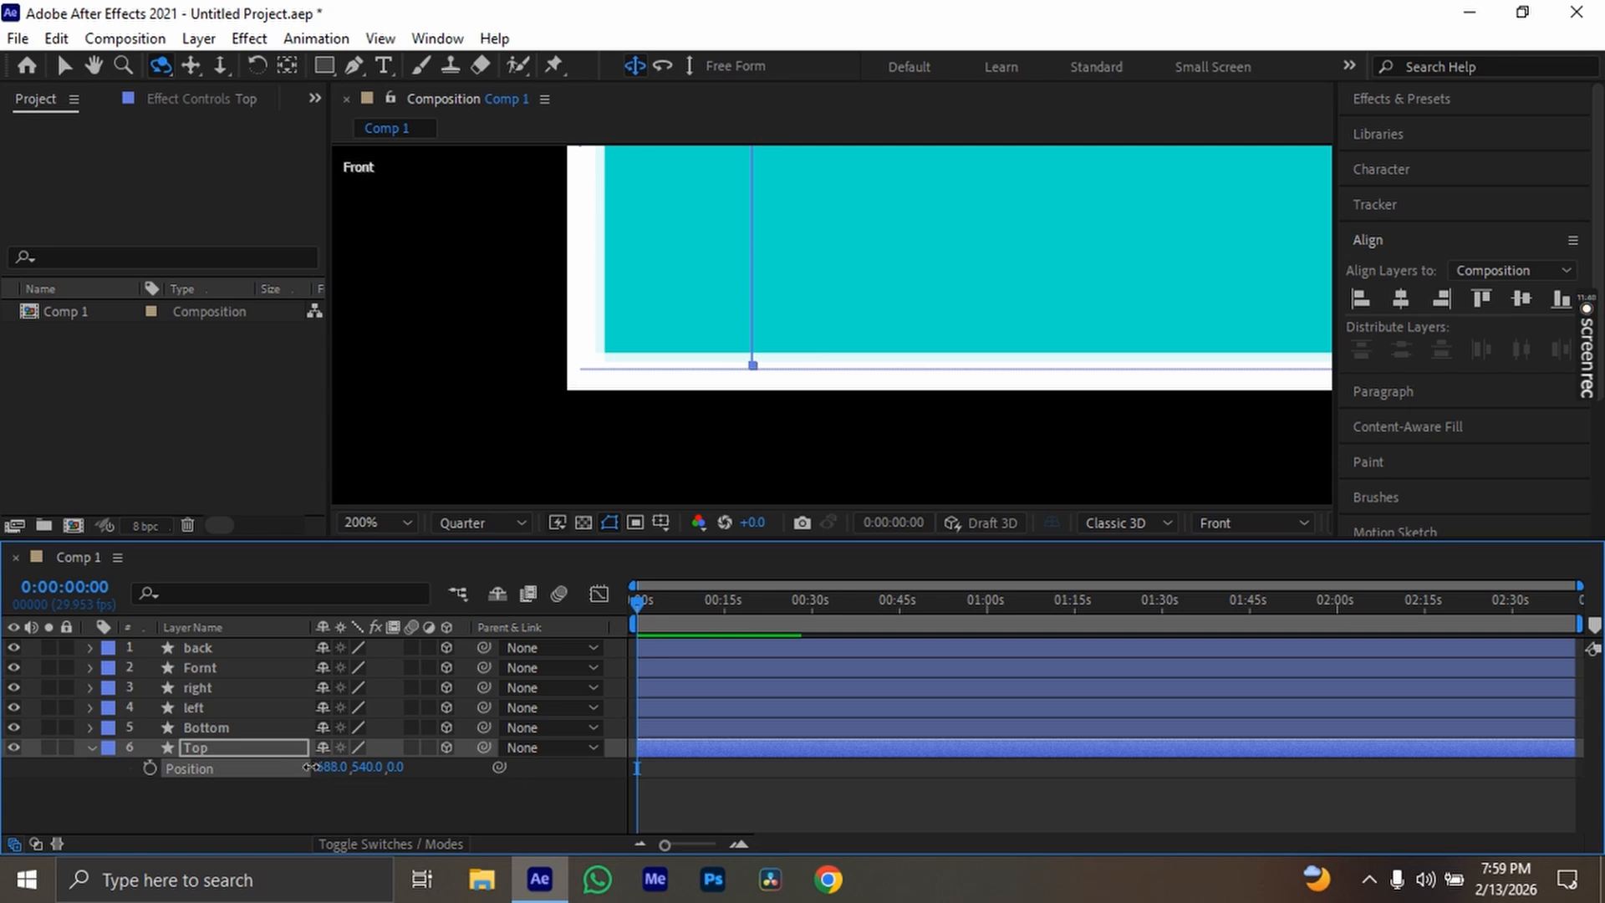
pyautogui.moveTo(309, 767); pyautogui.dragTo(238, 769)
pyautogui.scroll(-4, 555, 405)
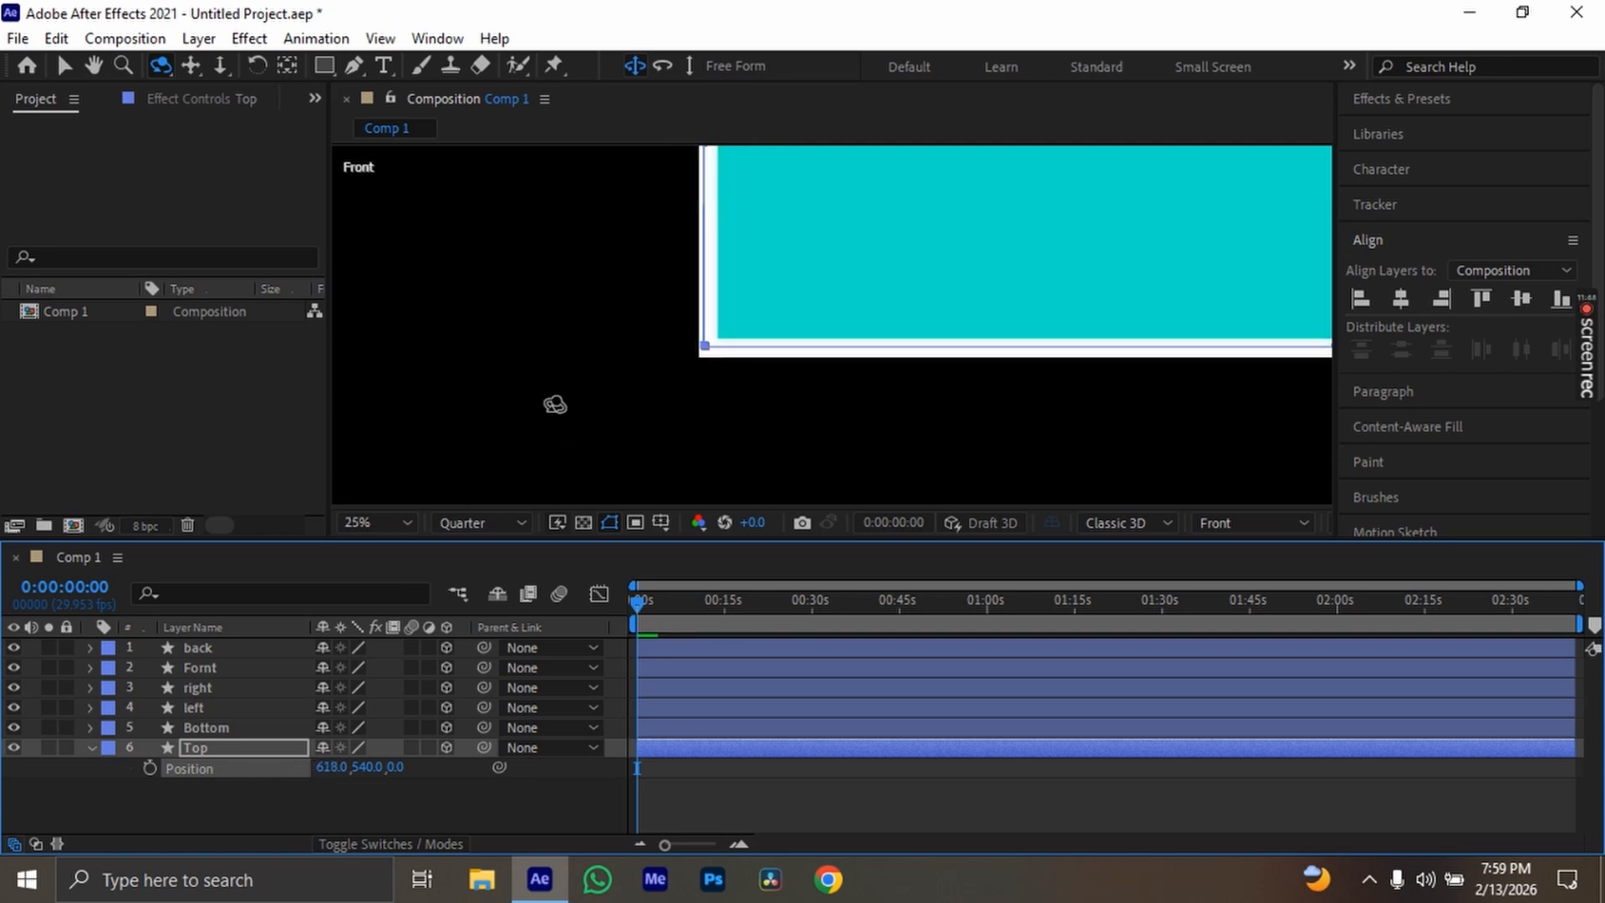
pyautogui.press('space')
pyautogui.moveTo(870, 229); pyautogui.dragTo(825, 365)
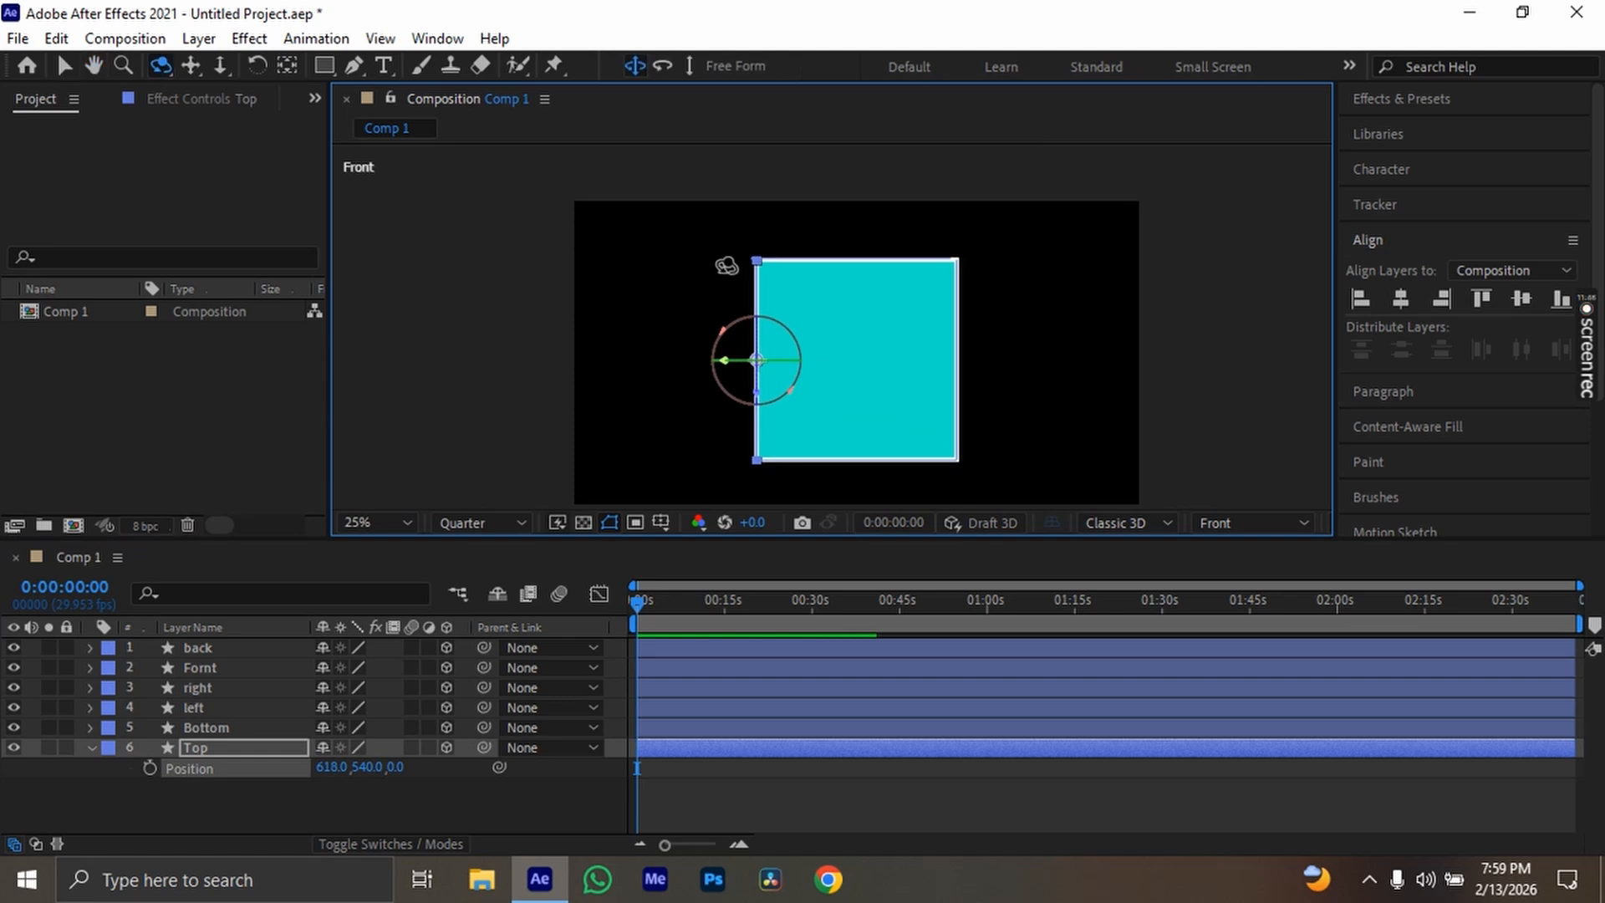
# Examine closely in the Front view how the Top and back layers meet at the box's corner
pyautogui.scroll(3, 728, 265)
pyautogui.press('space')
pyautogui.moveTo(530, 227); pyautogui.dragTo(561, 471)
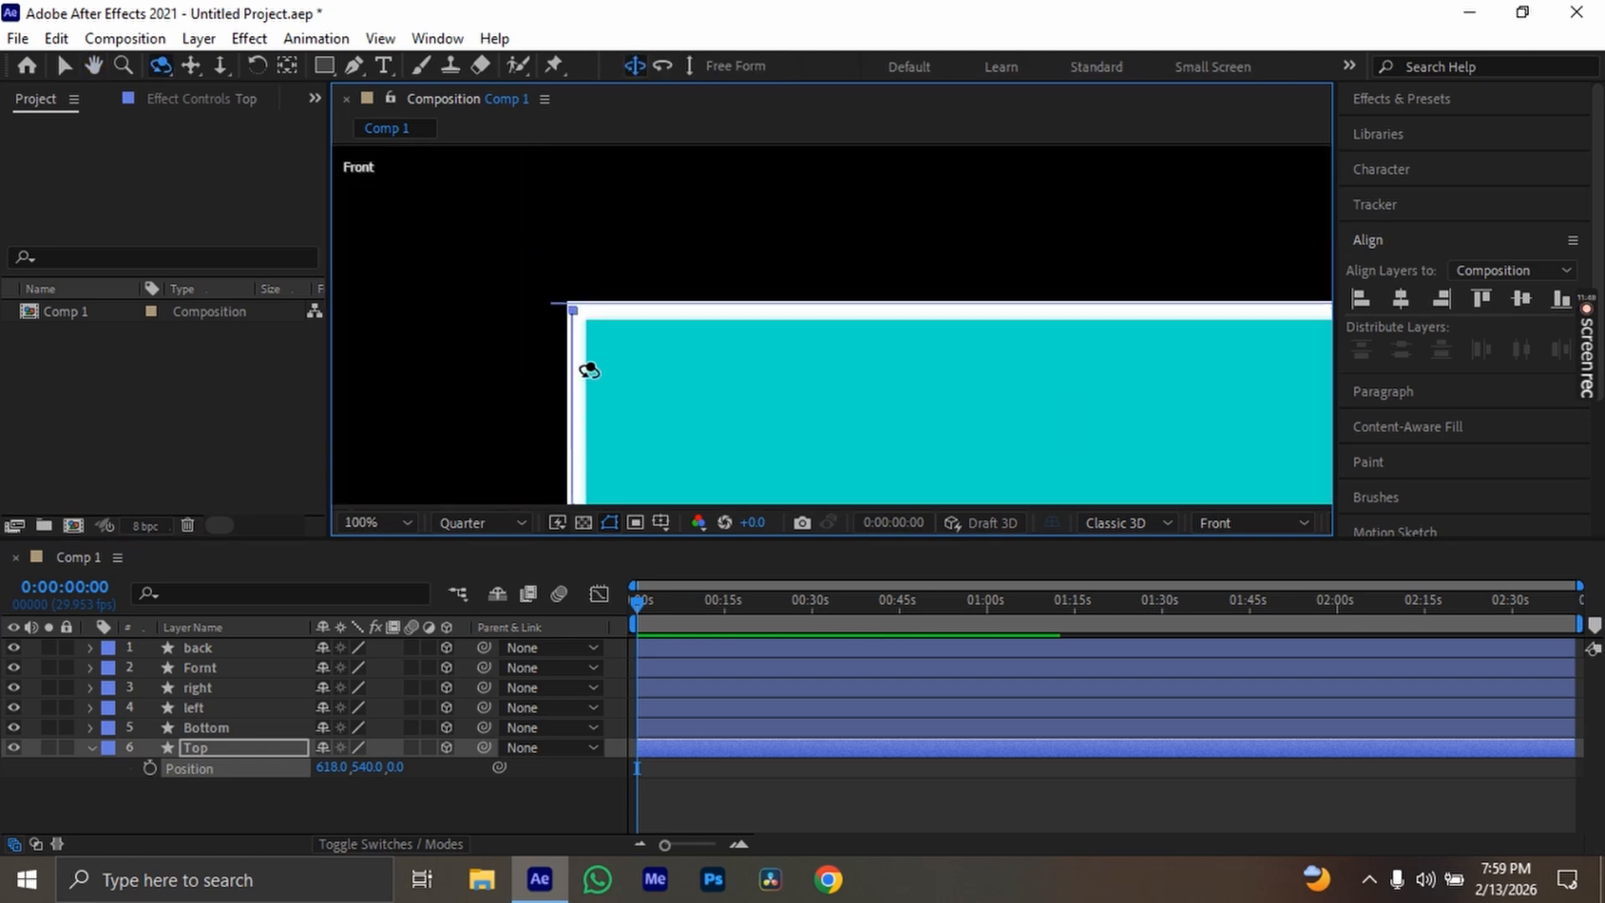
pyautogui.scroll(4, 555, 335)
pyautogui.press('space')
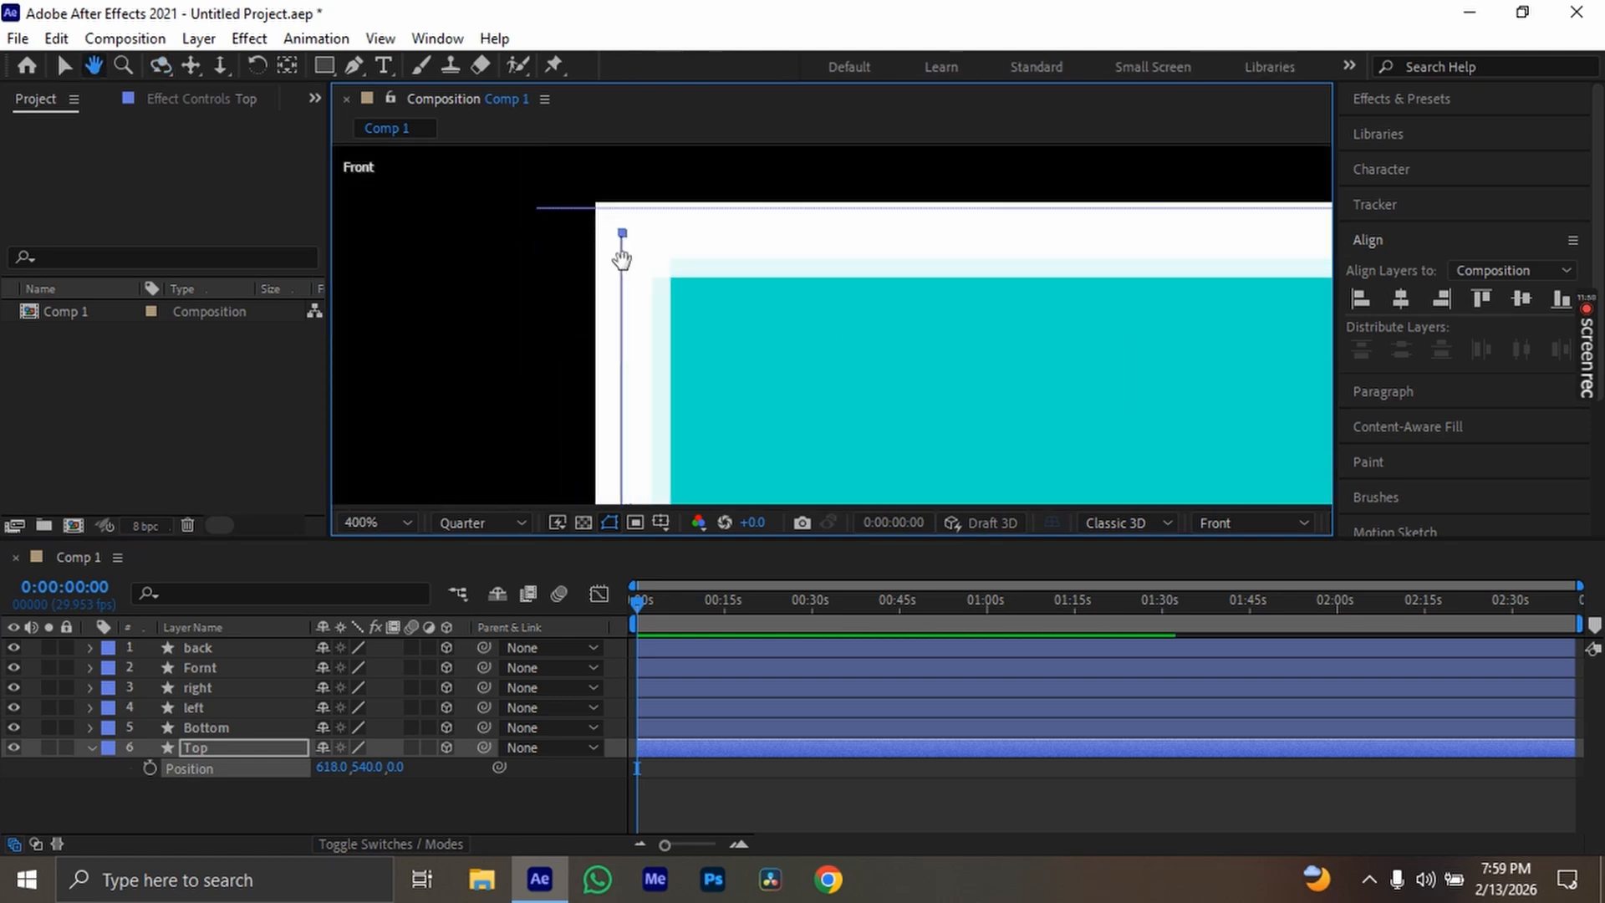
pyautogui.moveTo(624, 258); pyautogui.dragTo(657, 310)
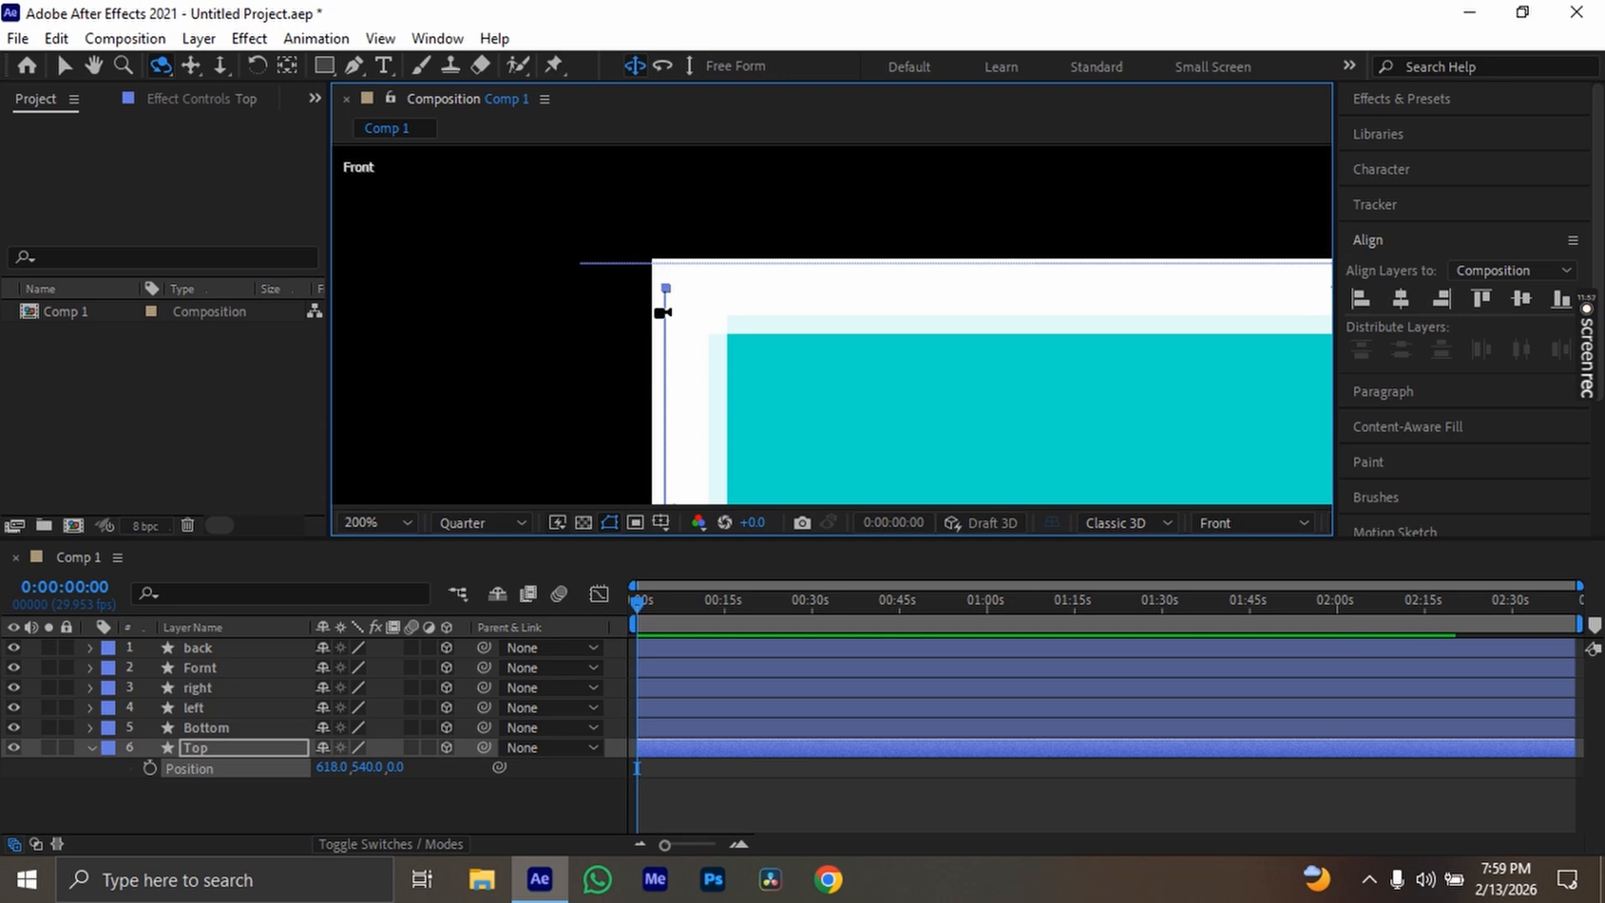
pyautogui.press('space')
pyautogui.moveTo(843, 324); pyautogui.dragTo(599, 326)
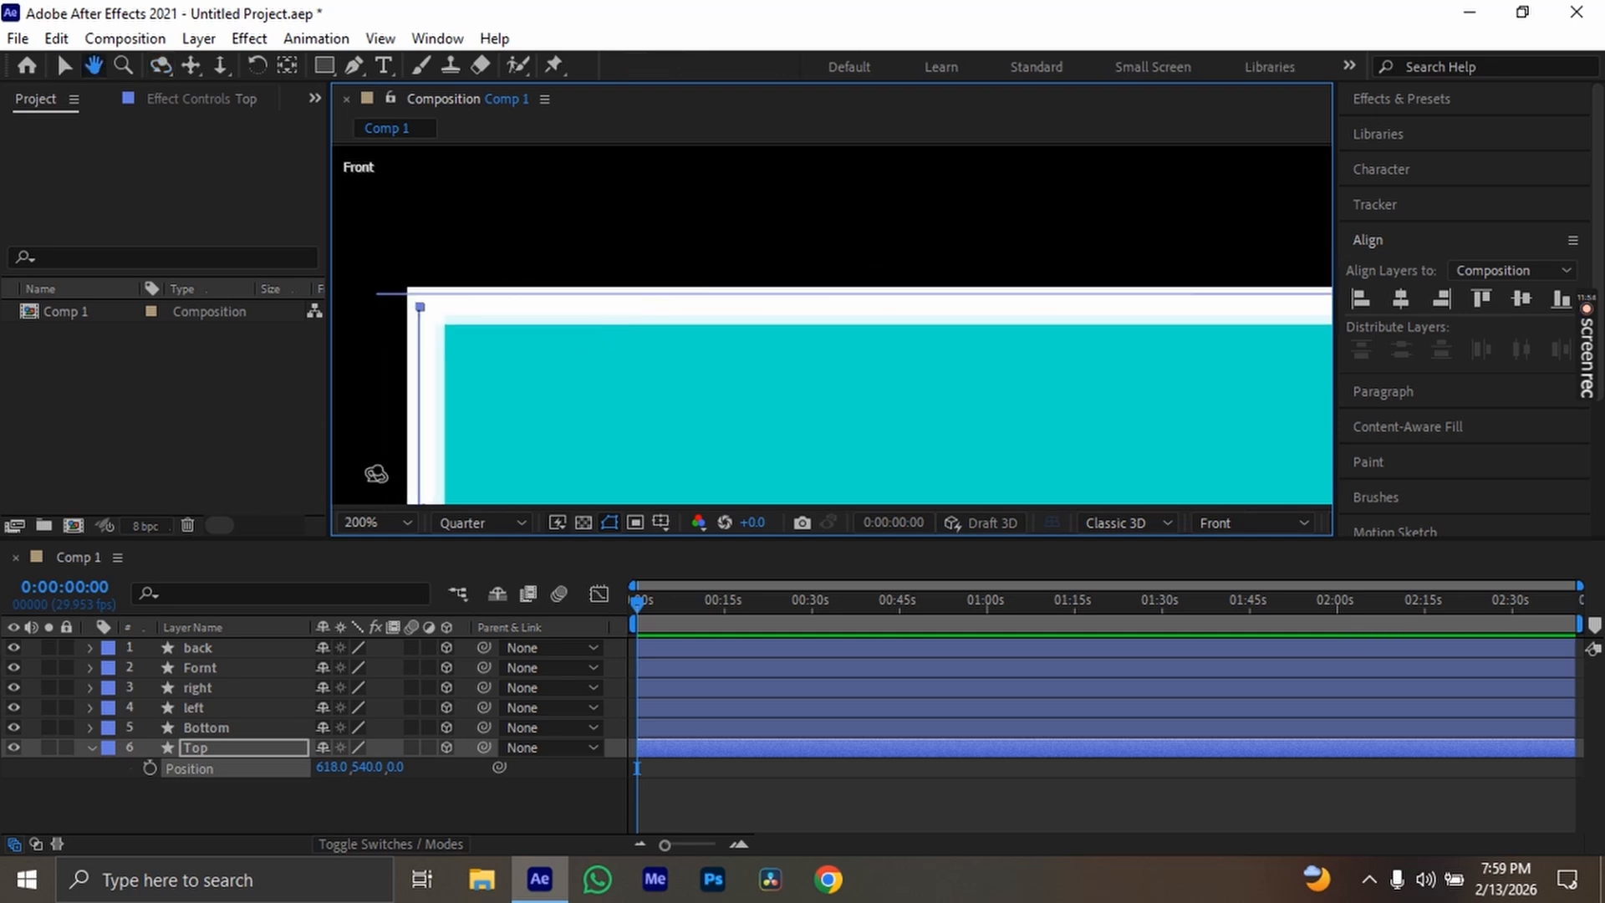
# Set the back layer's position to 958, 201, 18 so its end lines up with the Top layer's edge
pyautogui.click(238, 647)
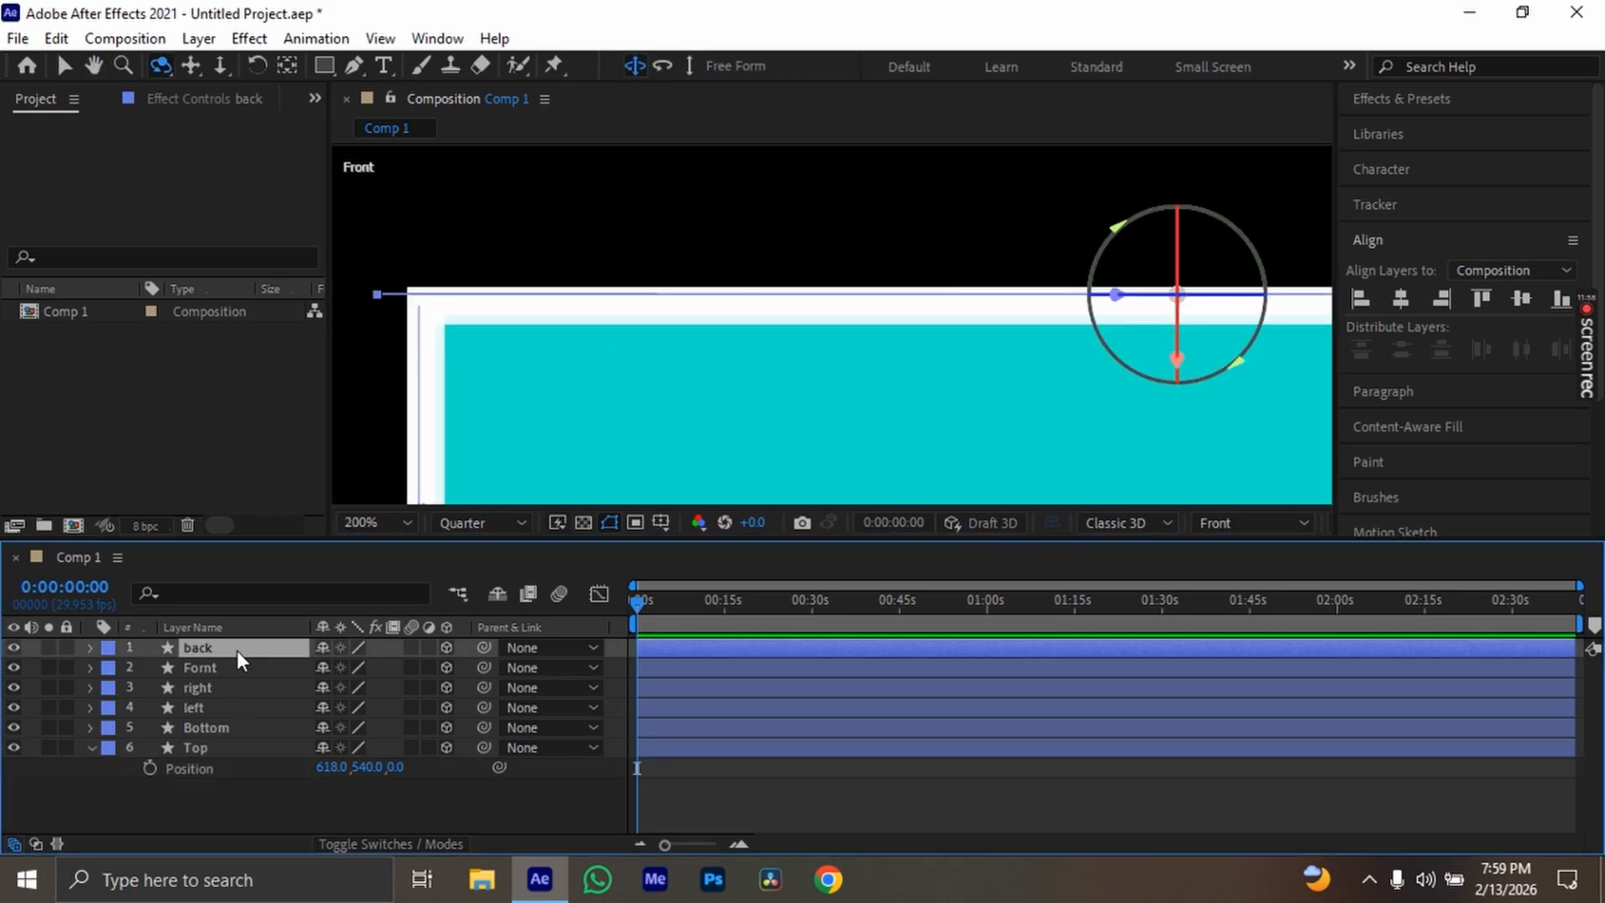
pyautogui.press('p')
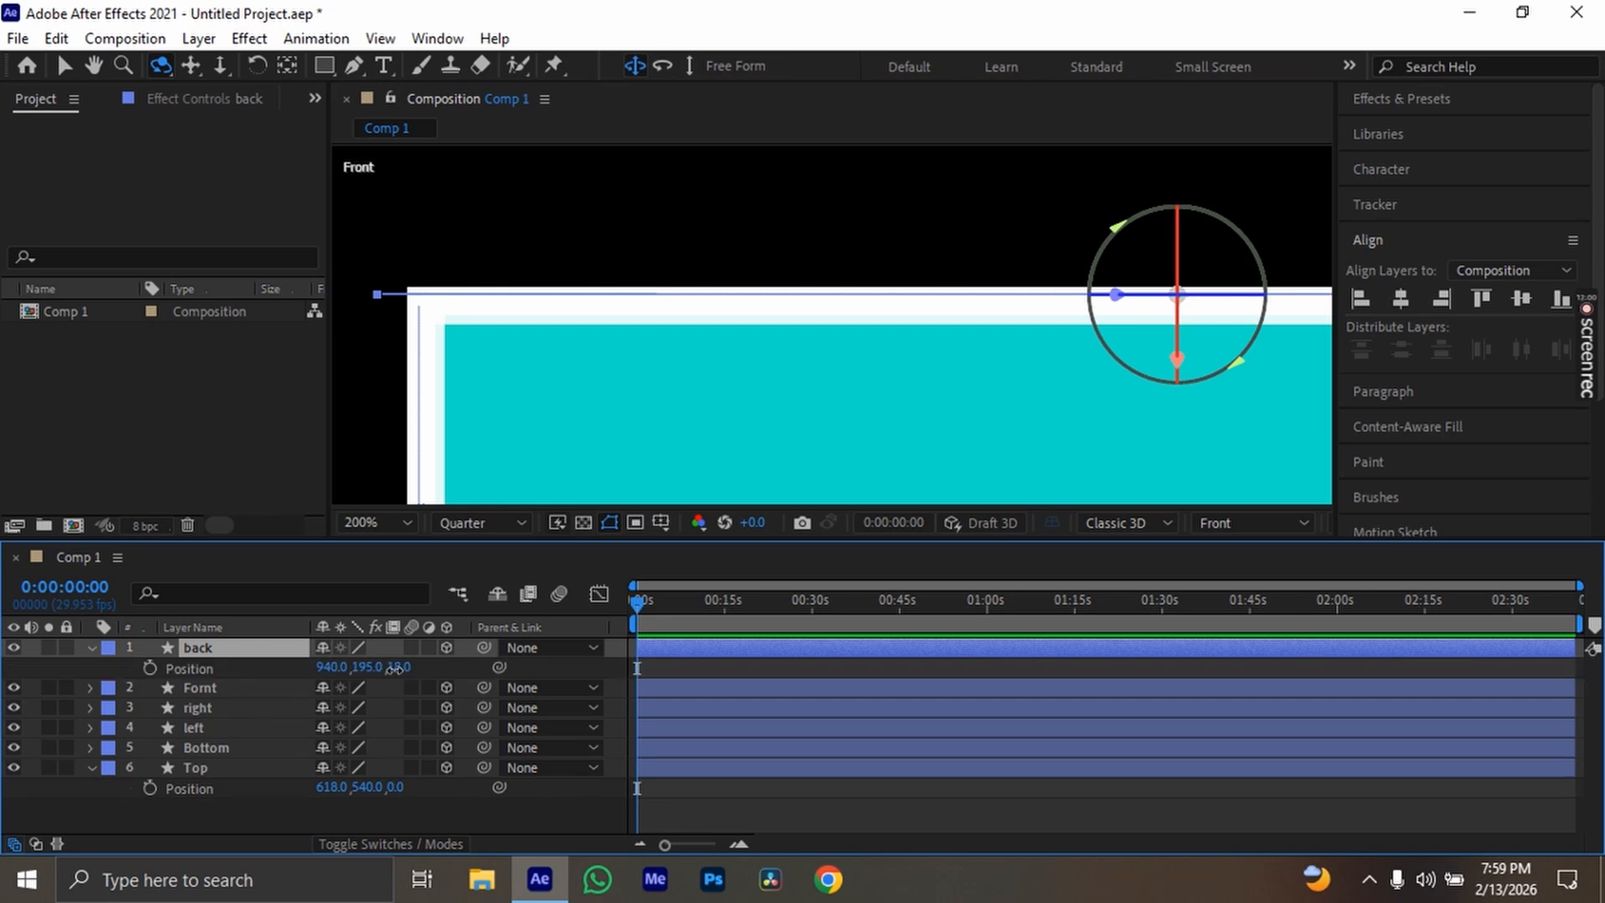
pyautogui.moveTo(394, 668); pyautogui.dragTo(402, 669)
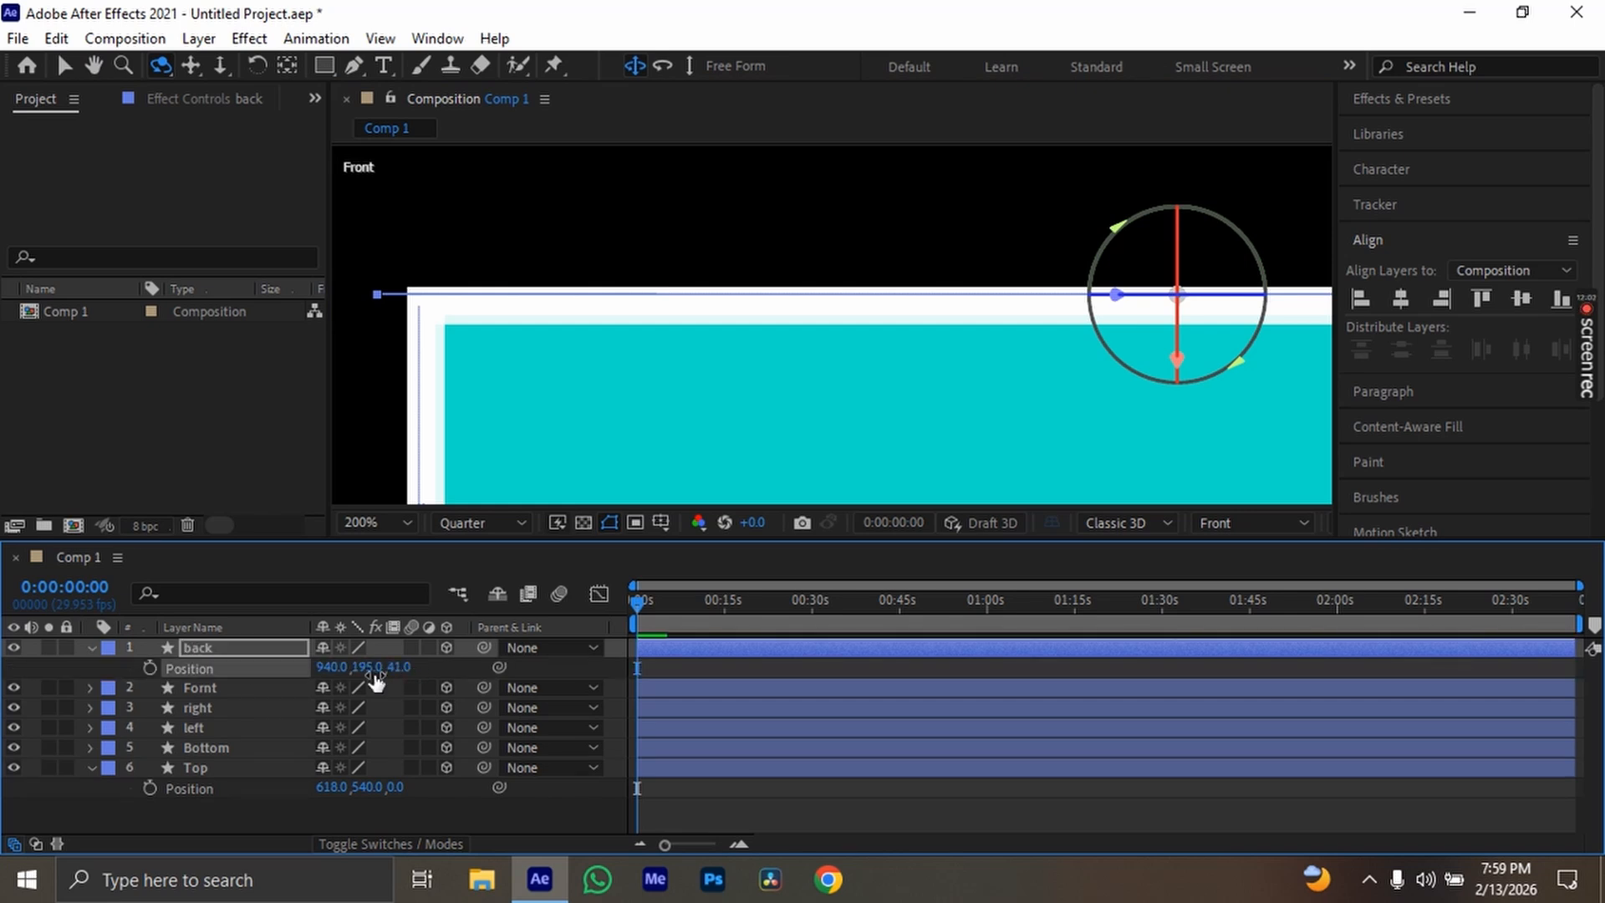
pyautogui.hotkey('ctrl', 'z')
pyautogui.moveTo(364, 666); pyautogui.dragTo(344, 666)
# At the opposite corner, set the Bottom layer's position to 1298, 538, 0 so it meets the end of the back layer
pyautogui.moveTo(569, 457); pyautogui.dragTo(1080, 379)
pyautogui.scroll(3, 889, 373)
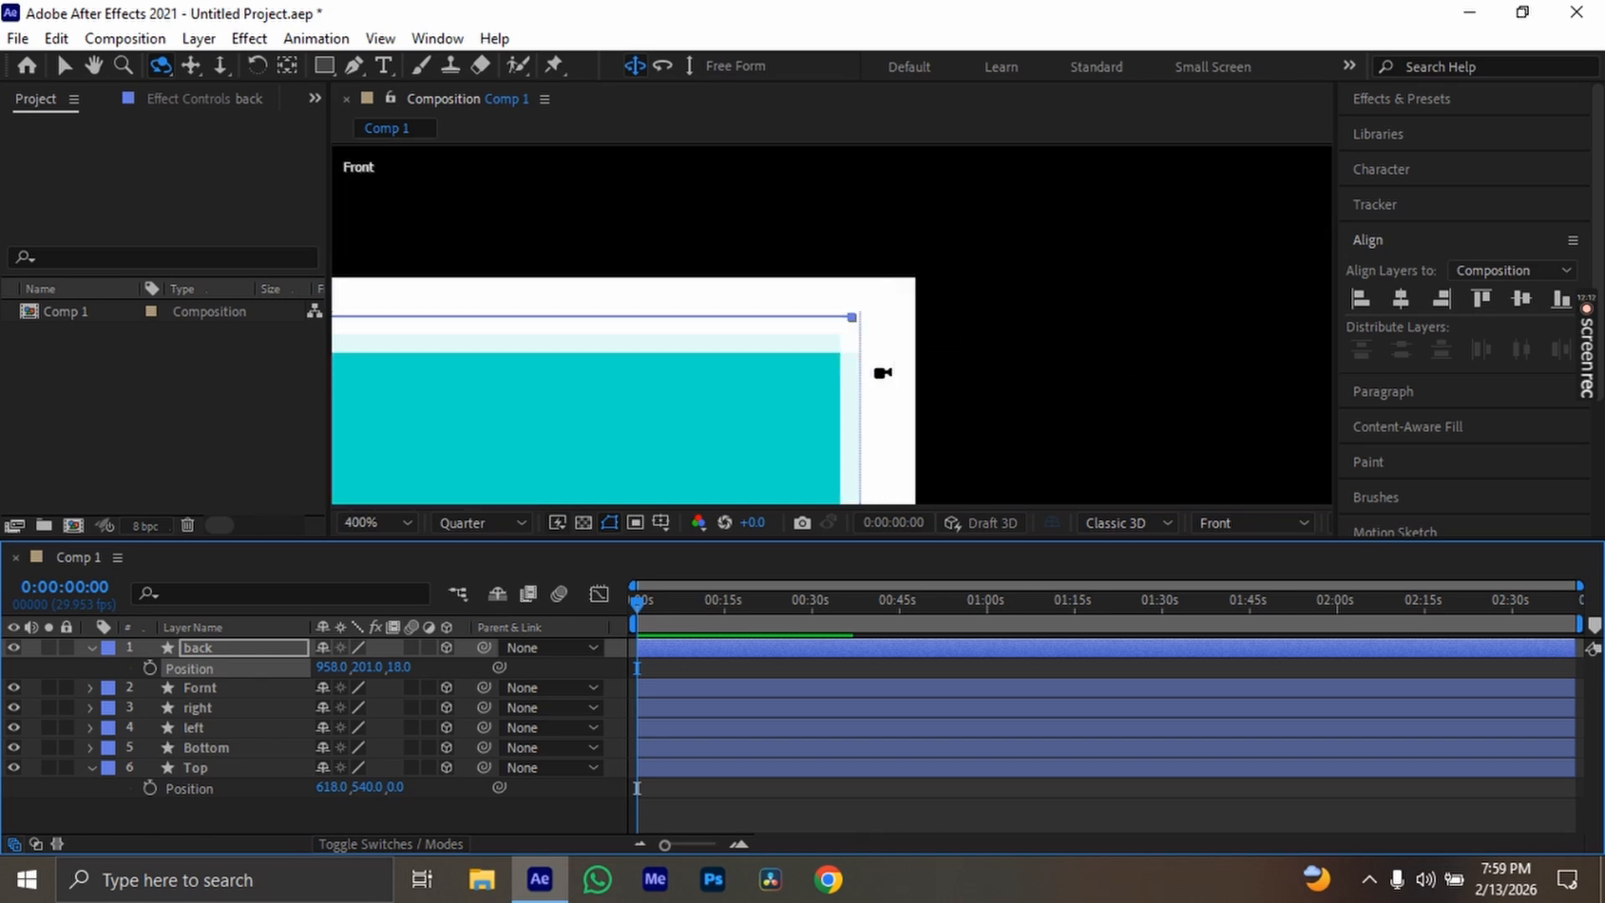
pyautogui.scroll(-5, 838, 351)
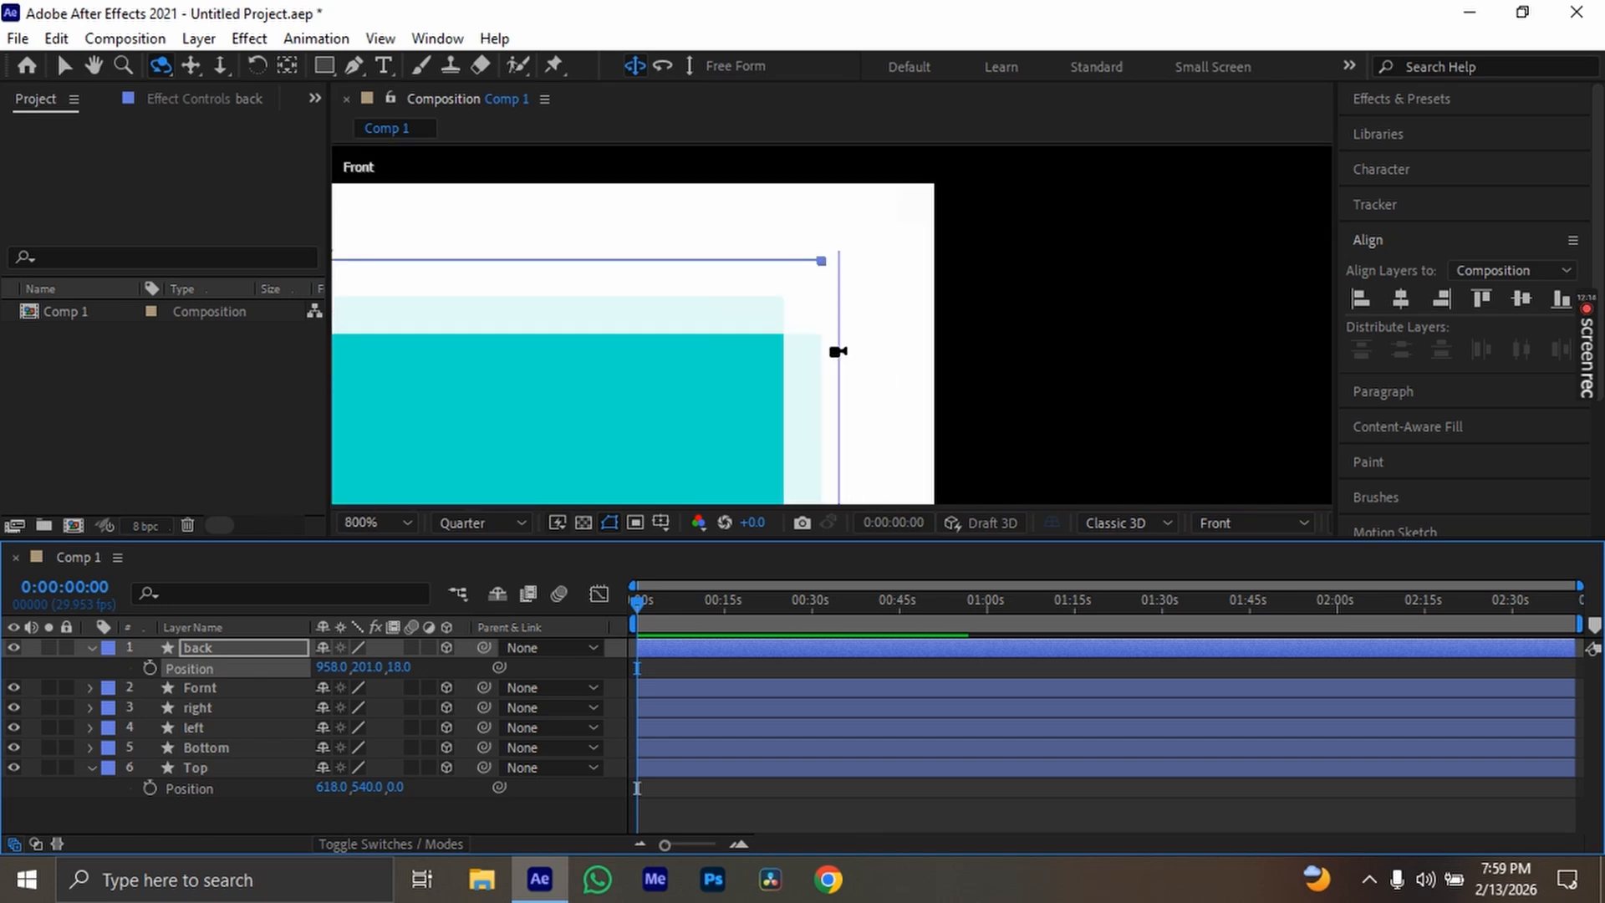
pyautogui.moveTo(882, 419); pyautogui.dragTo(797, 329)
pyautogui.click(274, 746)
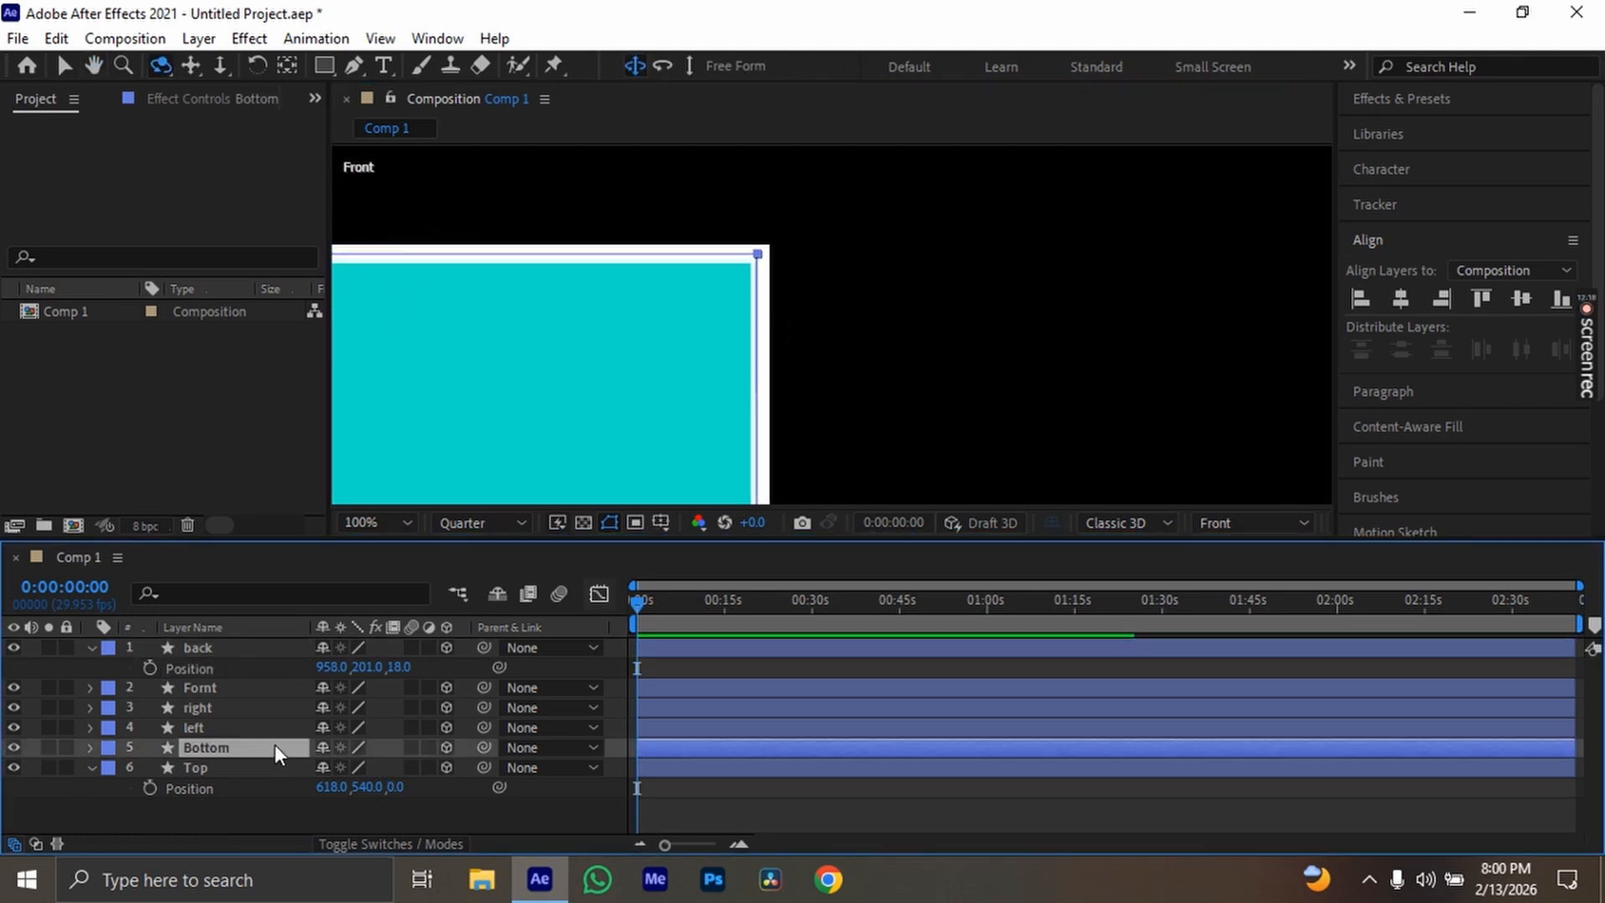
pyautogui.press('p')
pyautogui.scroll(5, 778, 230)
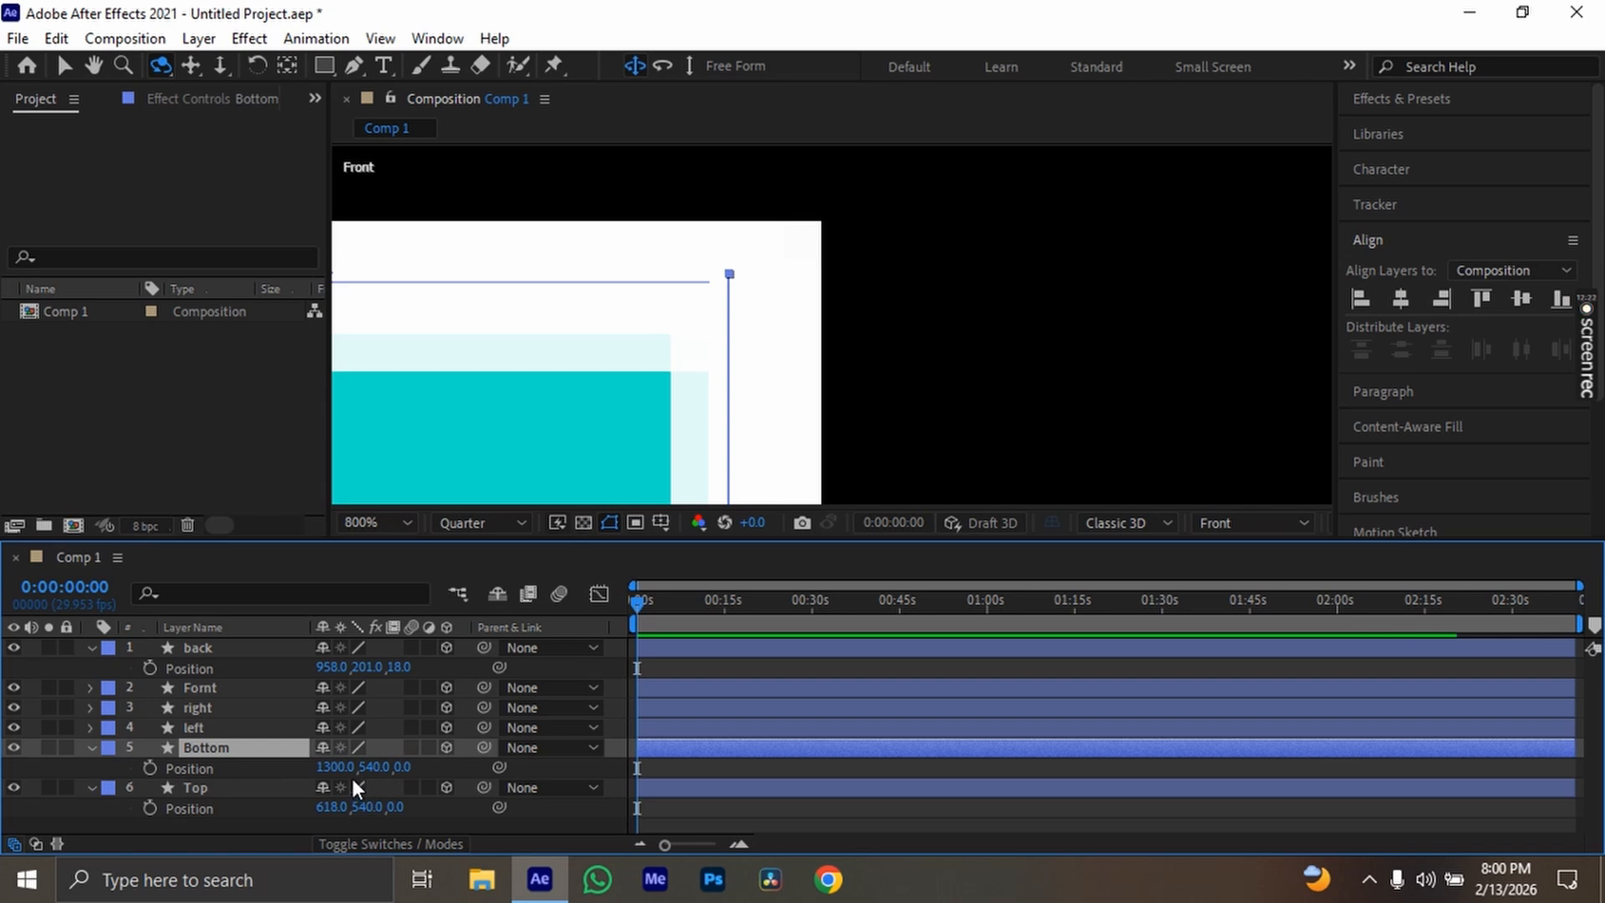
pyautogui.moveTo(335, 767); pyautogui.dragTo(366, 766)
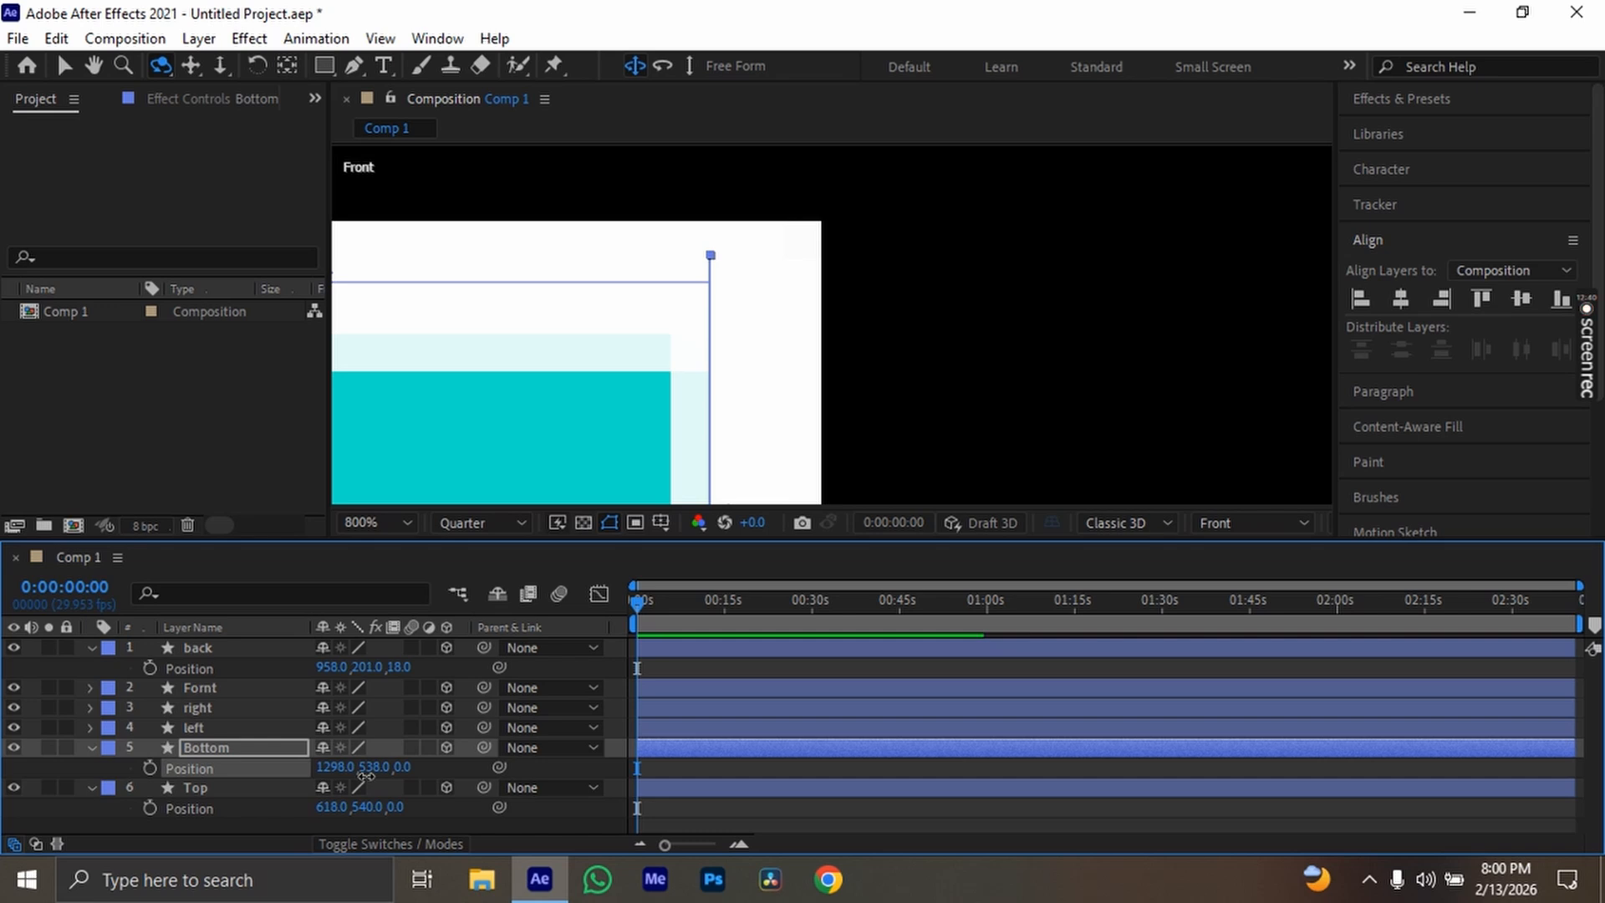
pyautogui.moveTo(366, 775); pyautogui.dragTo(362, 780)
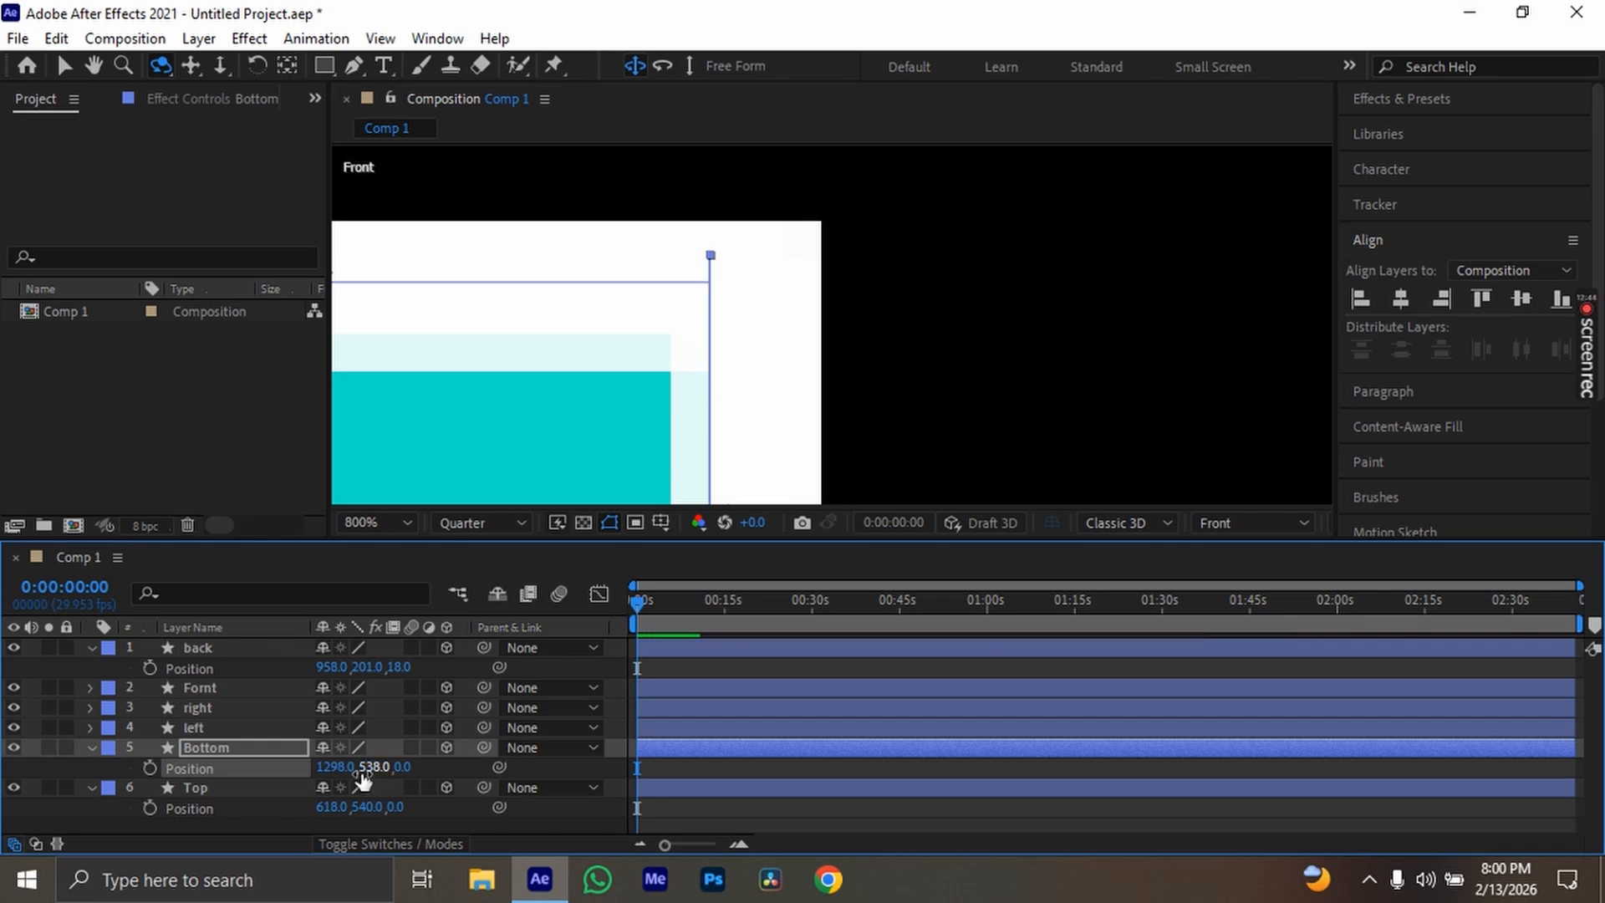
# Bring the whole box back into view, collapse the Position properties of Bottom, Top and back, and deselect all layers
pyautogui.scroll(-3, 669, 377)
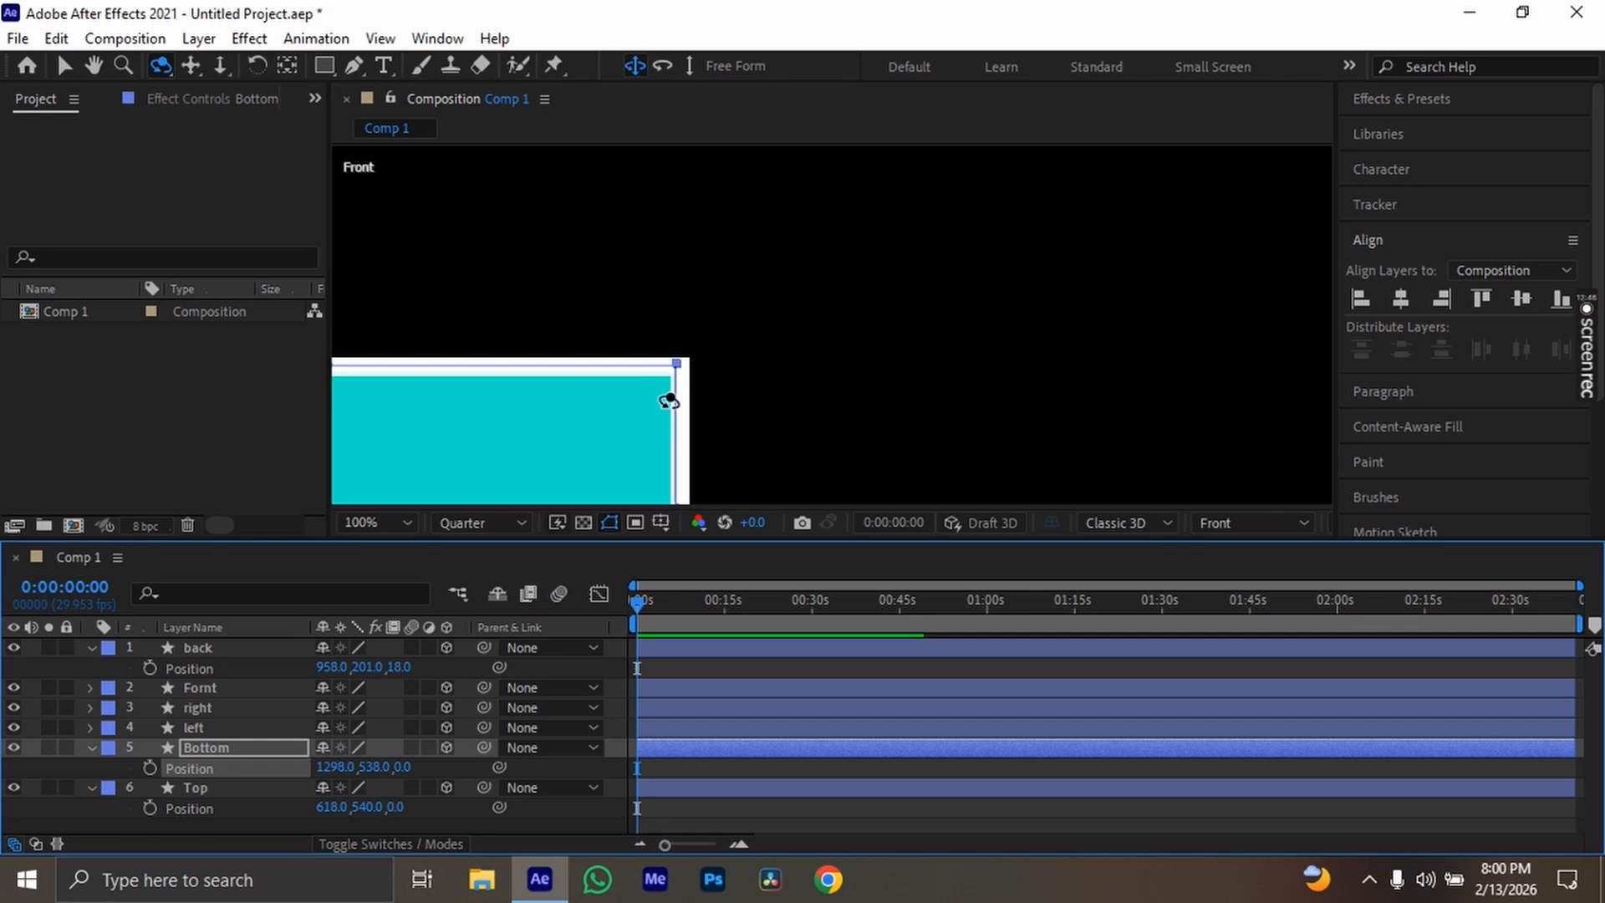
pyautogui.scroll(-3, 669, 401)
pyautogui.press('space')
pyautogui.moveTo(667, 421); pyautogui.dragTo(698, 334)
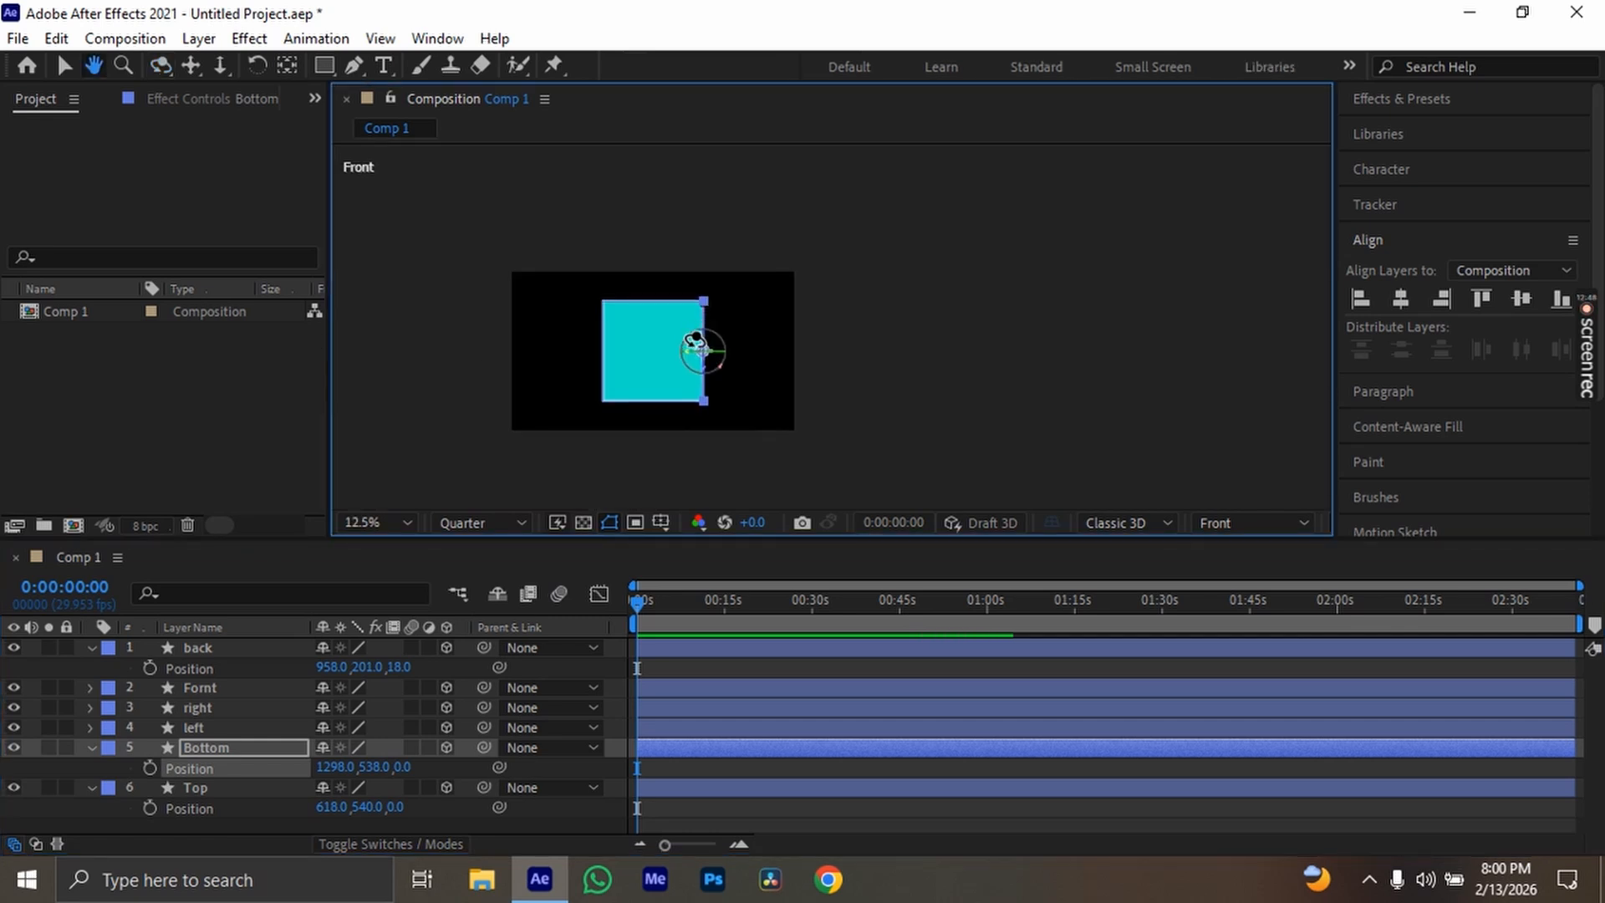
pyautogui.press('c')
pyautogui.scroll(1, 673, 376)
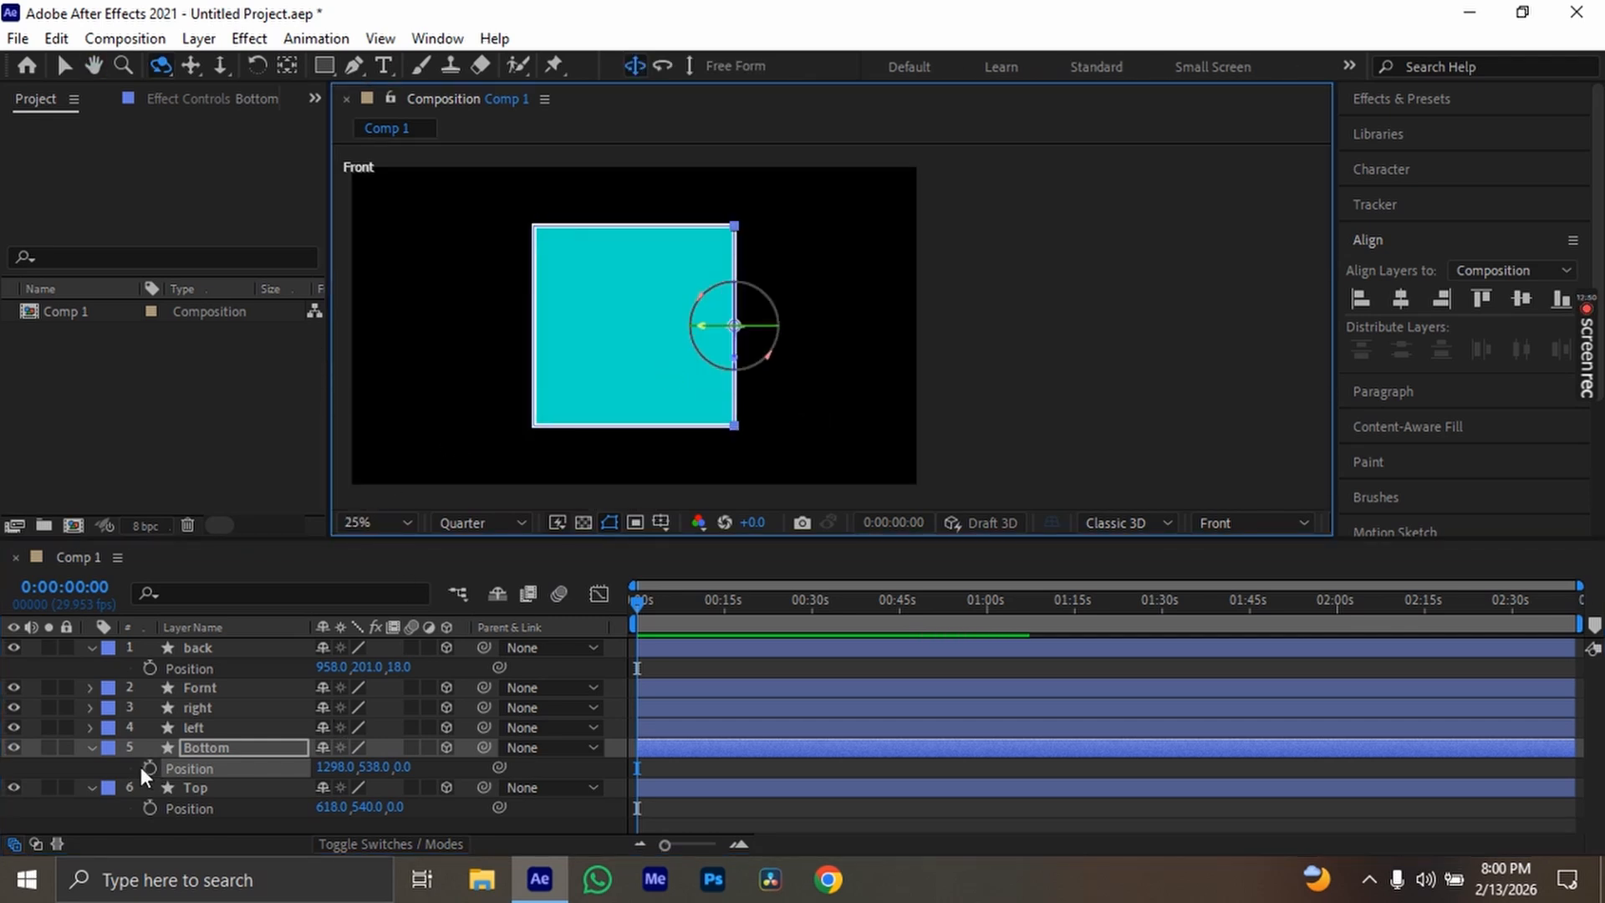
pyautogui.click(92, 747)
pyautogui.click(90, 767)
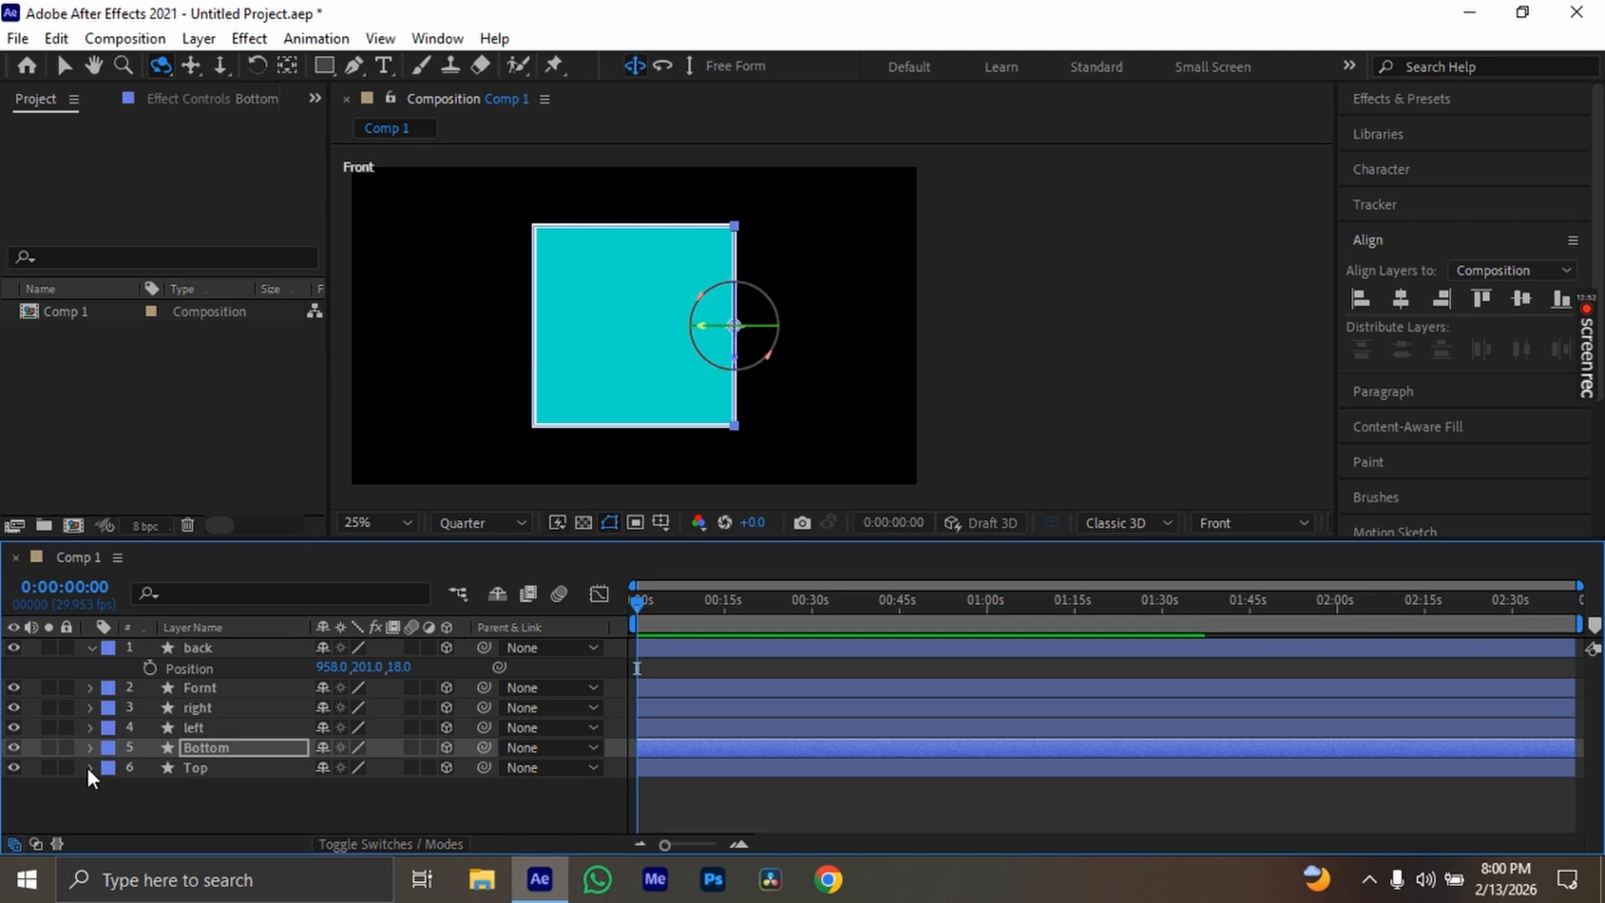
pyautogui.click(92, 648)
pyautogui.click(159, 794)
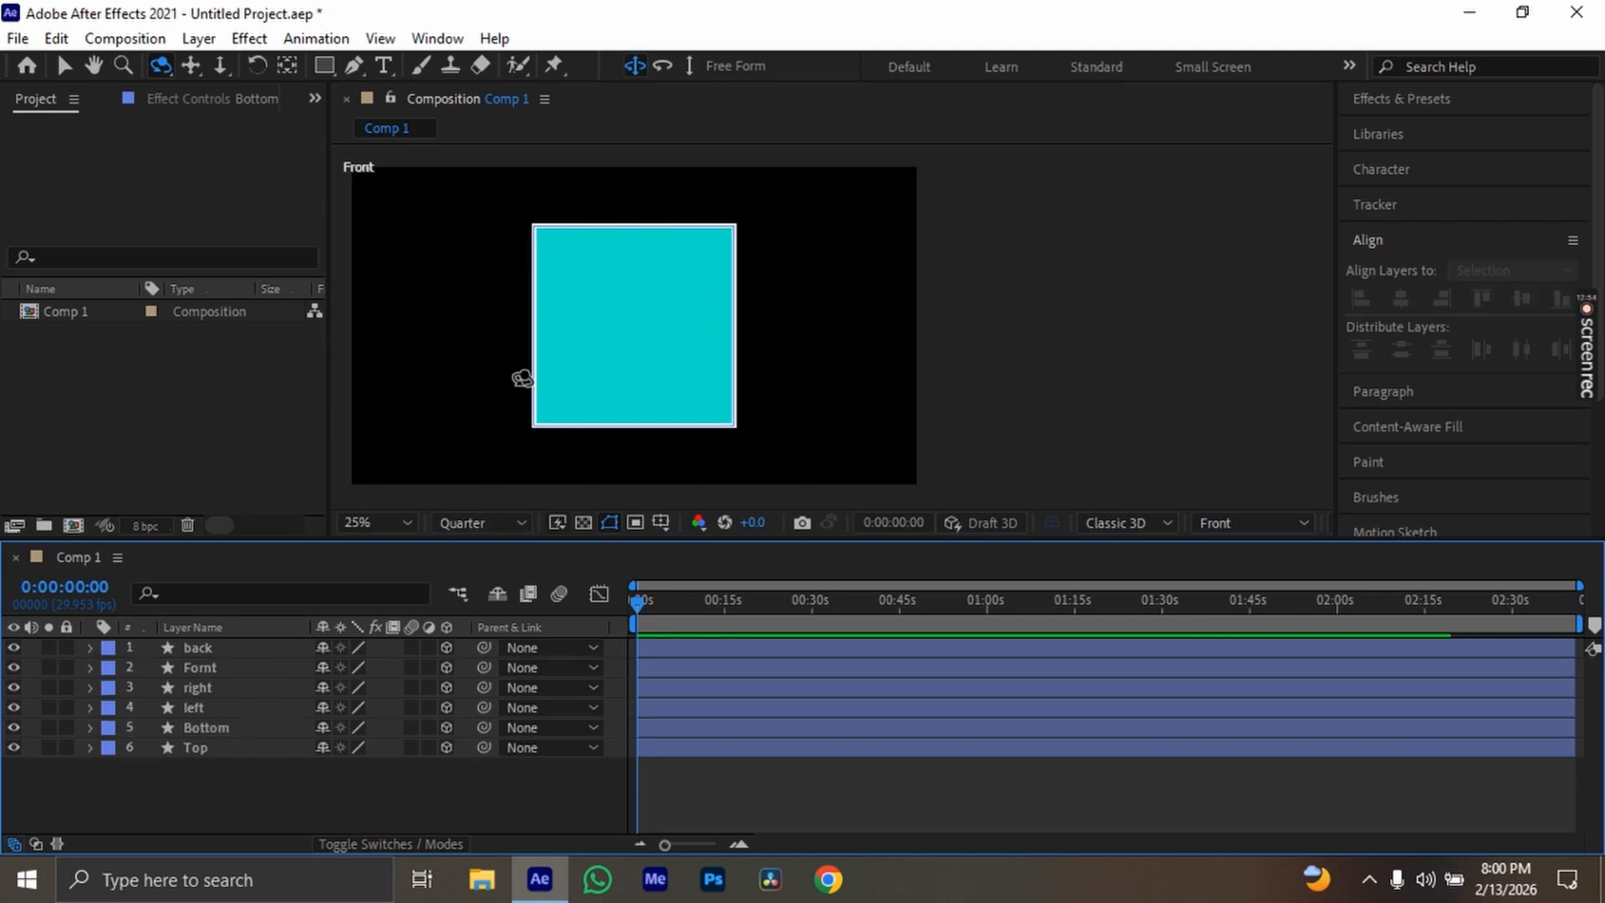
# Switch to Custom View 1 and inspect the vertical edge between the green and pink faces up close
pyautogui.press('h')
pyautogui.moveTo(523, 389); pyautogui.dragTo(596, 378)
pyautogui.press('c')
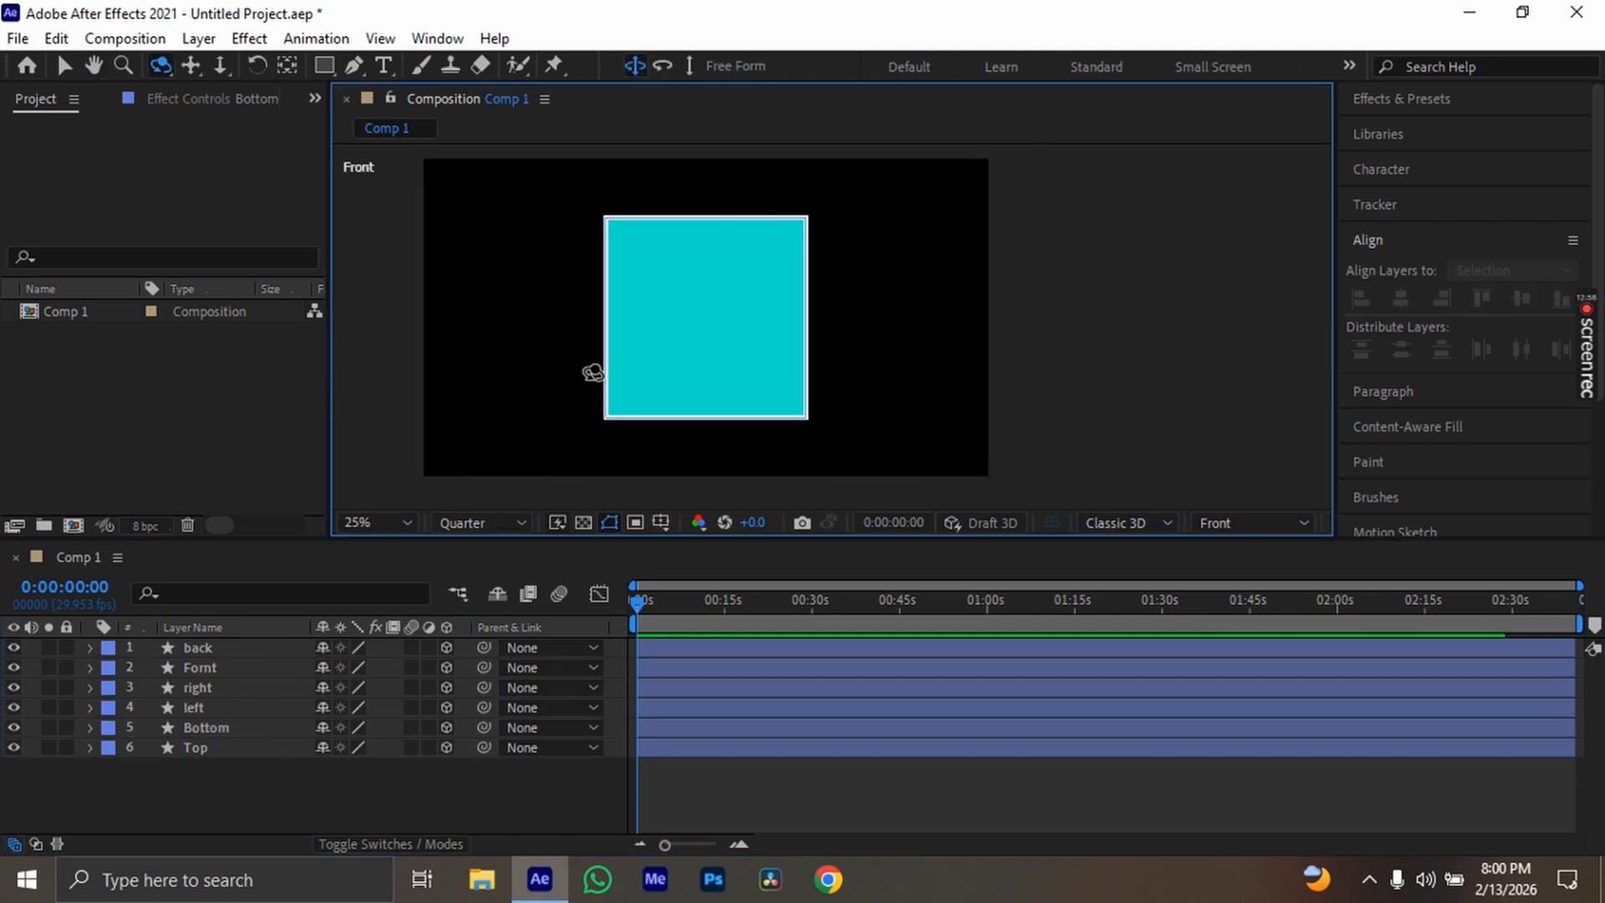
pyautogui.click(1216, 522)
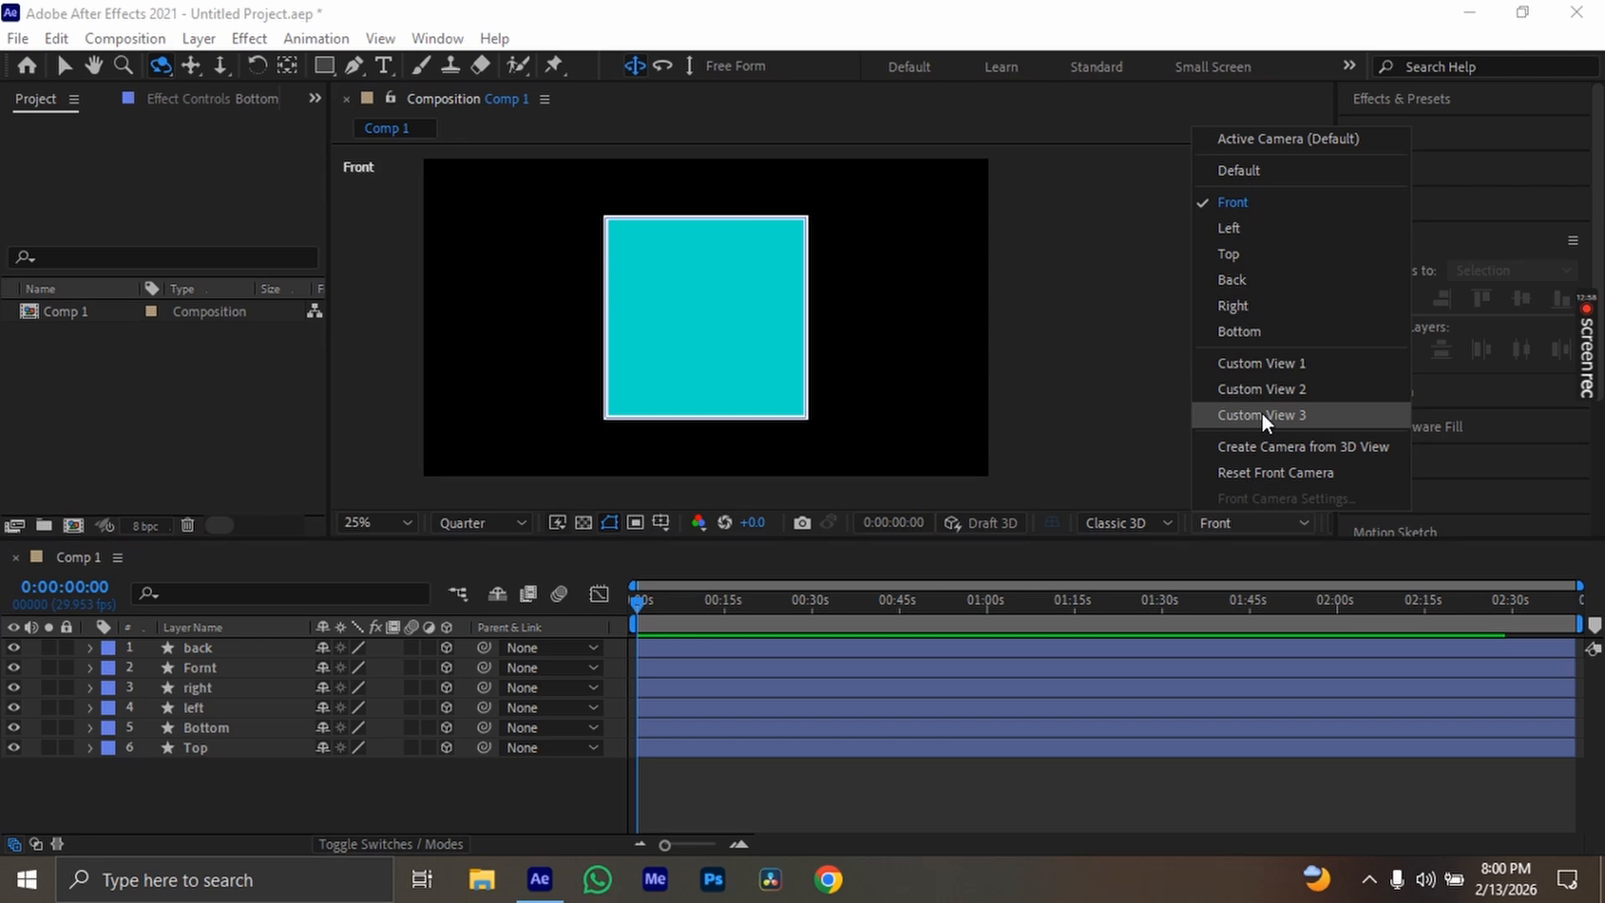
pyautogui.click(1278, 362)
pyautogui.moveTo(580, 351); pyautogui.dragTo(715, 381)
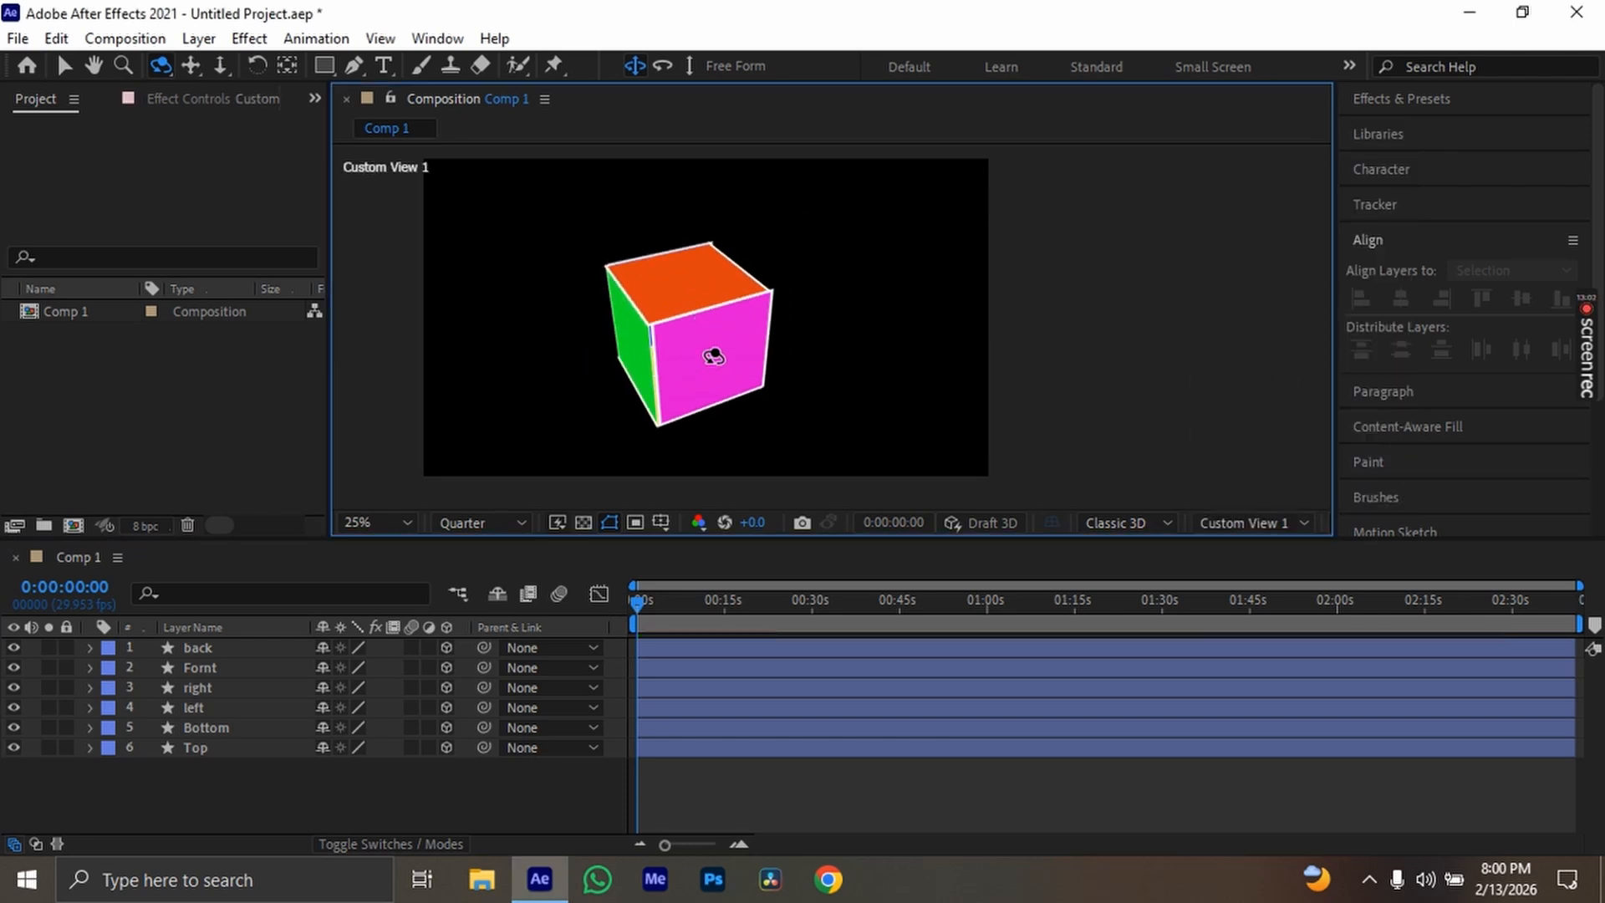
pyautogui.scroll(2, 649, 350)
pyautogui.scroll(2, 649, 351)
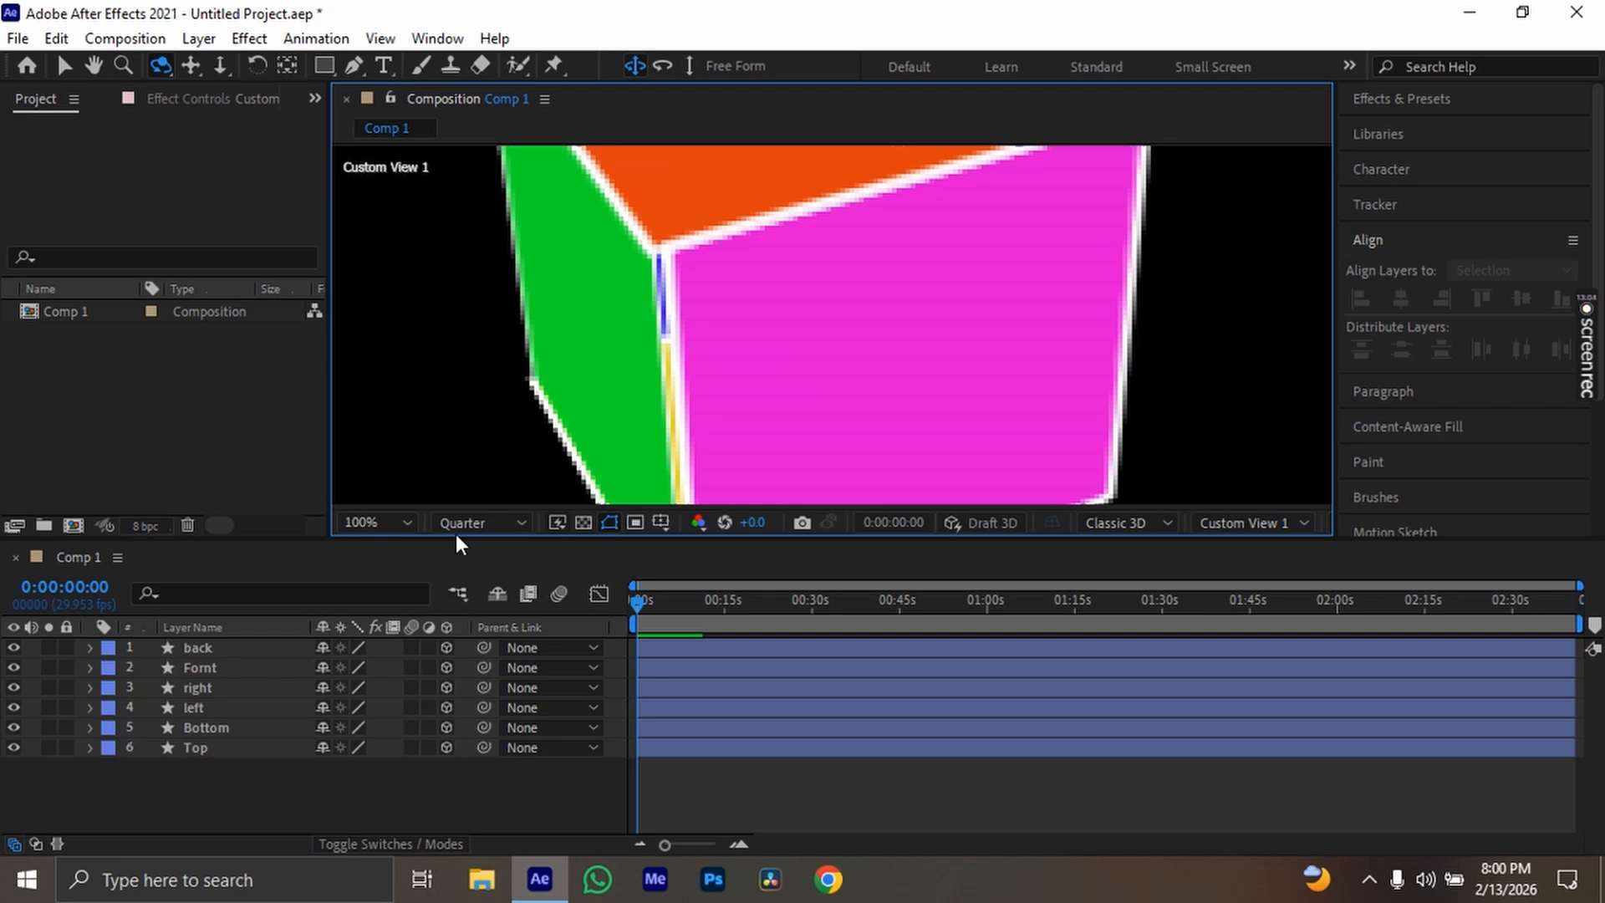
# Set the preview resolution to Full and examine the box's edges from several angles
pyautogui.click(478, 523)
pyautogui.click(468, 578)
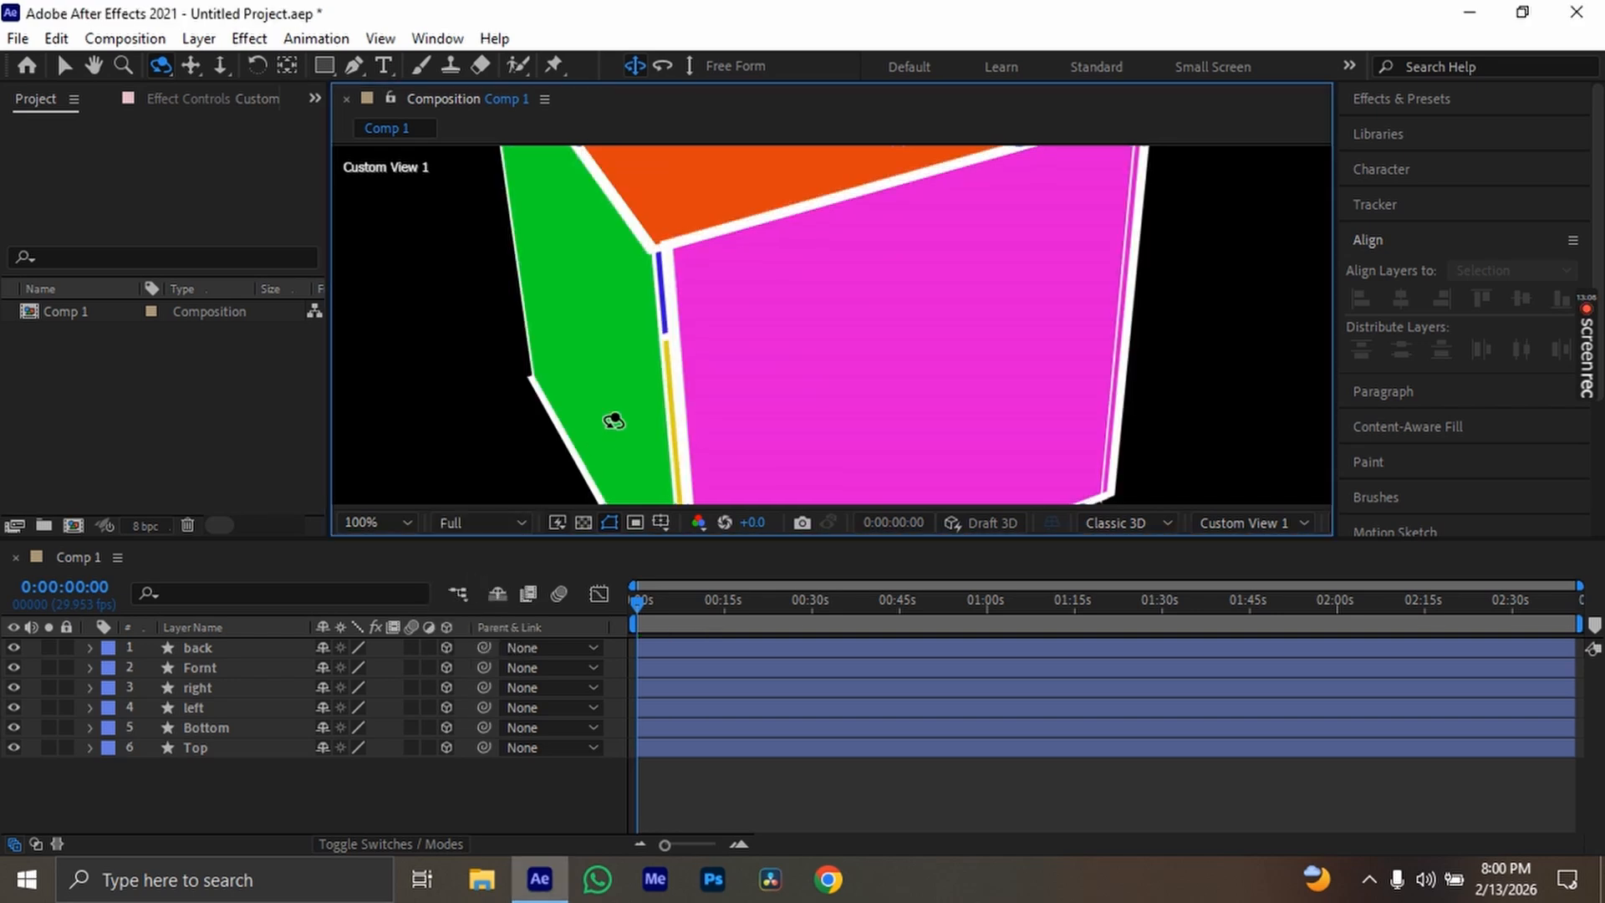
pyautogui.moveTo(703, 357); pyautogui.dragTo(804, 355)
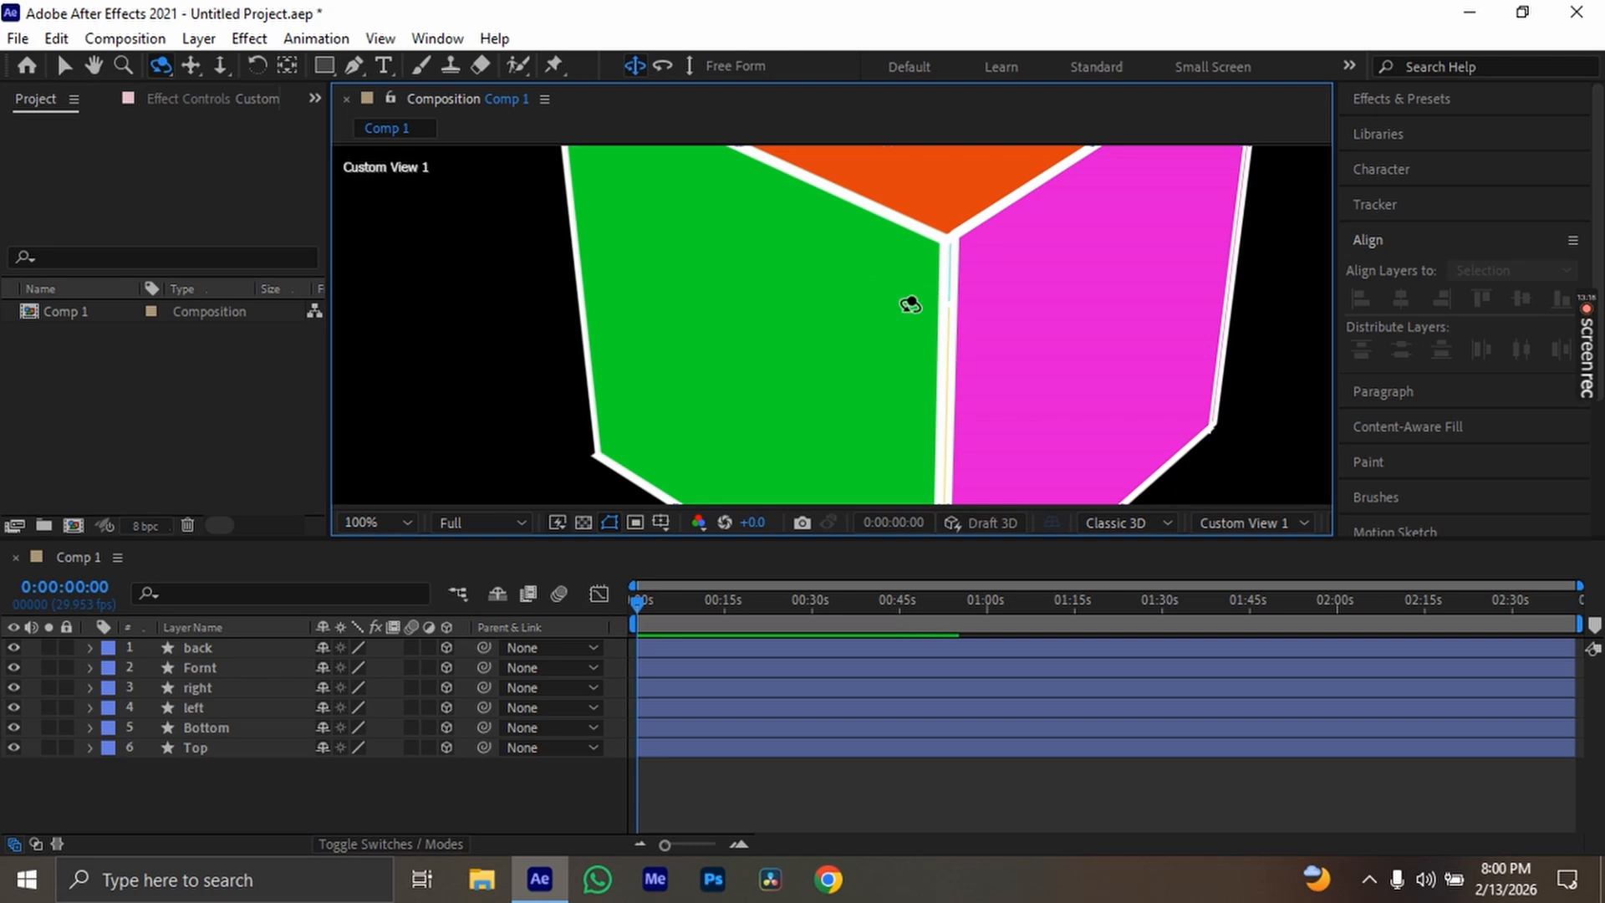
pyautogui.moveTo(910, 301); pyautogui.dragTo(847, 353)
pyautogui.scroll(-1, 961, 308)
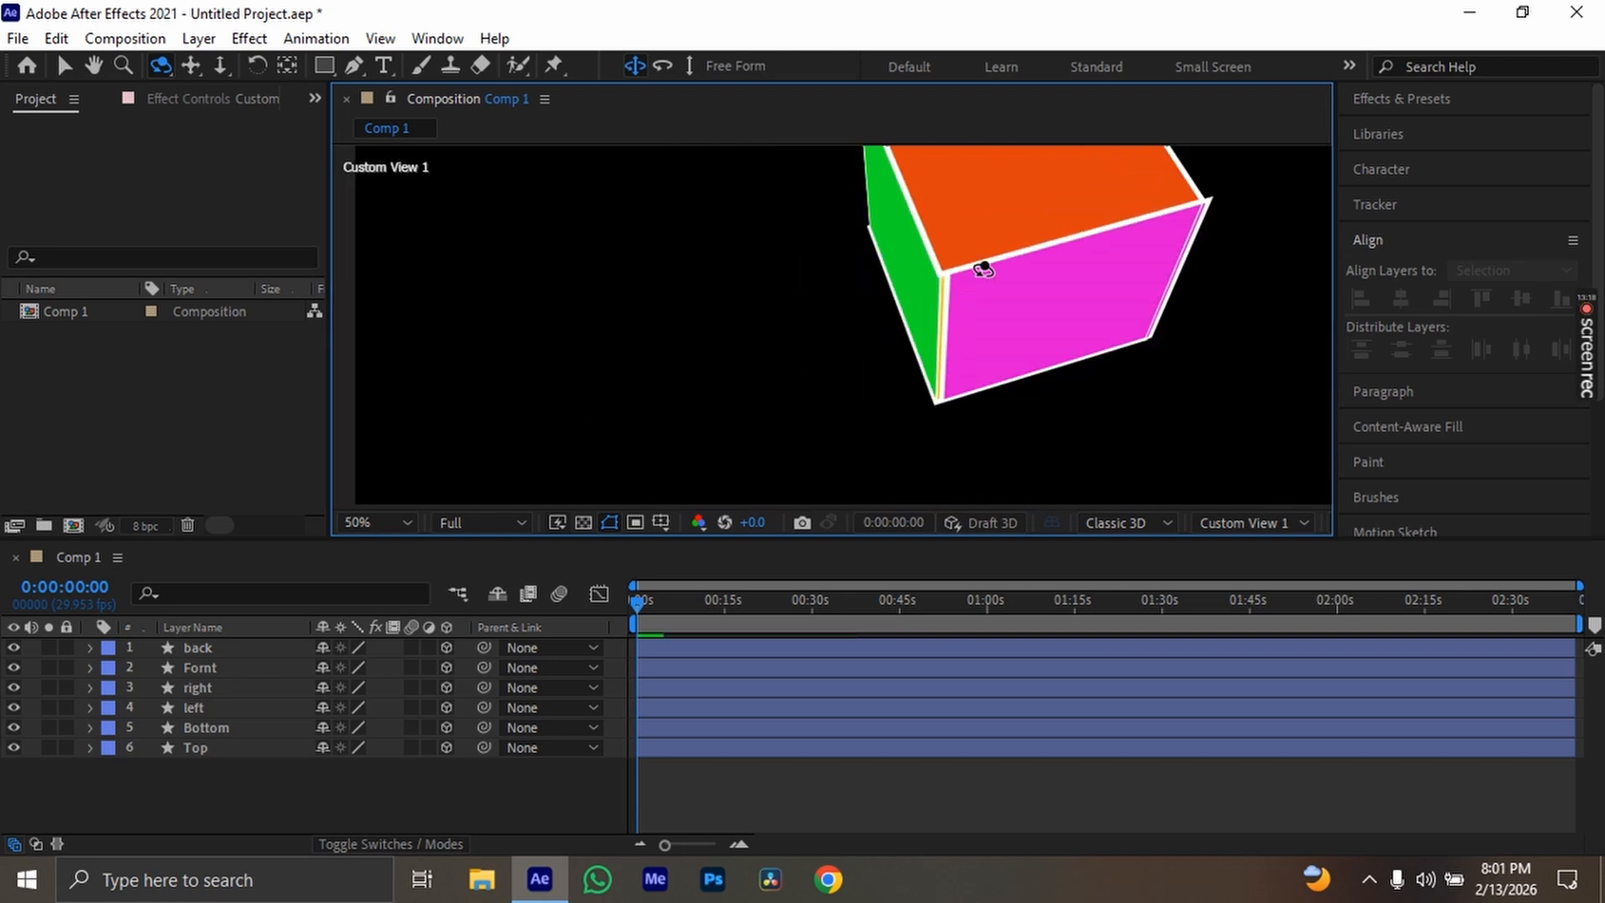
pyautogui.moveTo(1030, 194); pyautogui.dragTo(892, 284)
# Switch to the Top view and select the right layer
pyautogui.click(1245, 523)
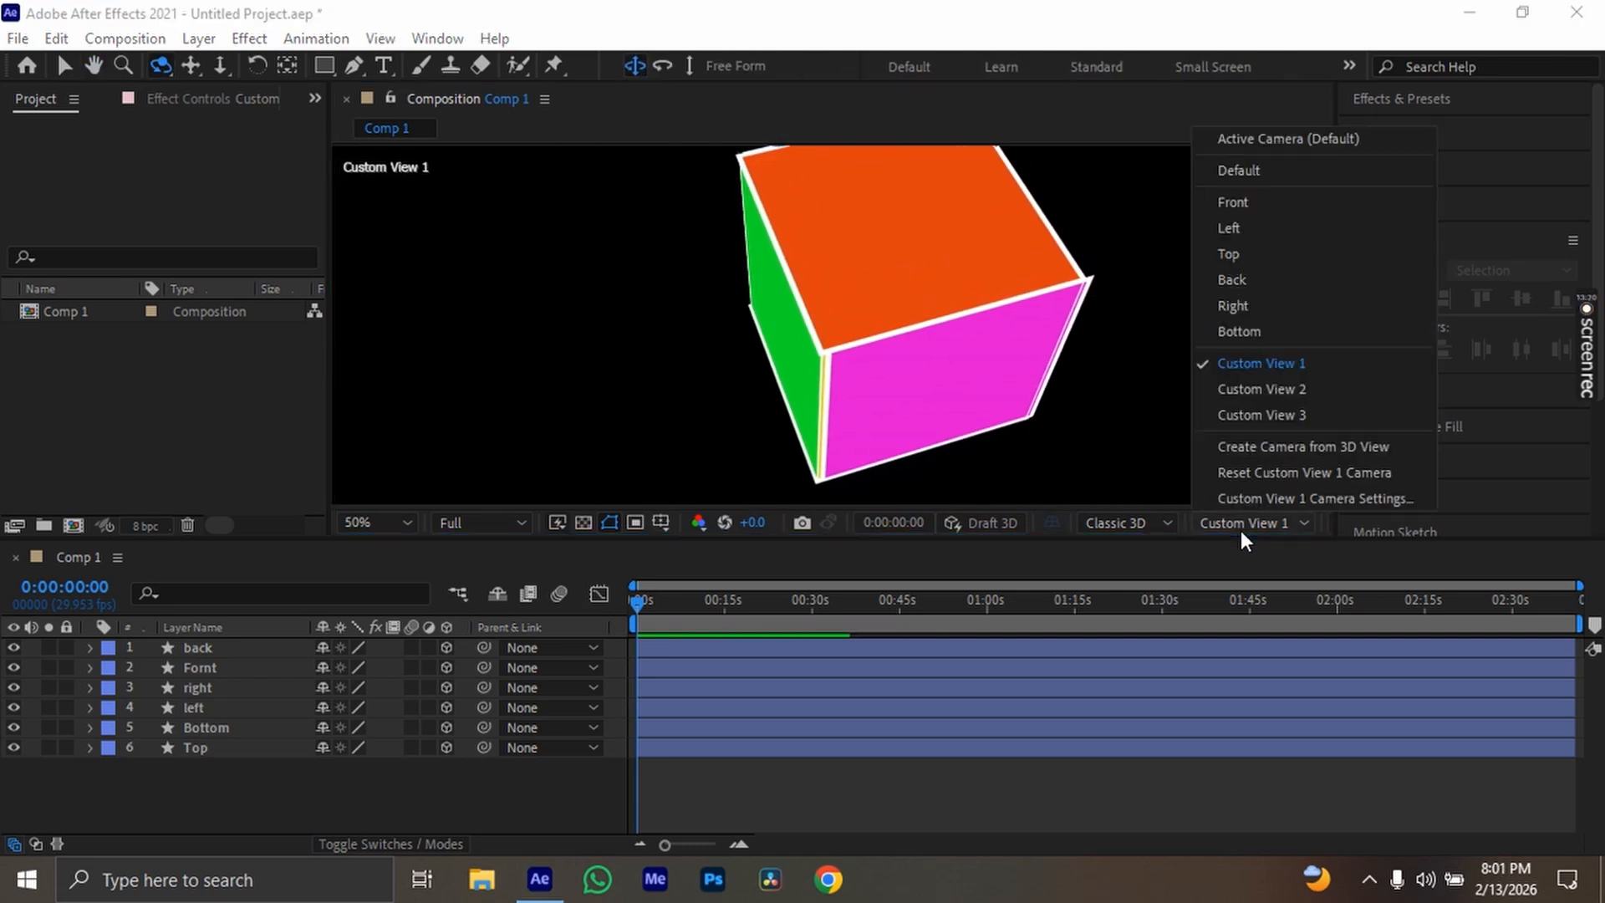
pyautogui.click(1281, 245)
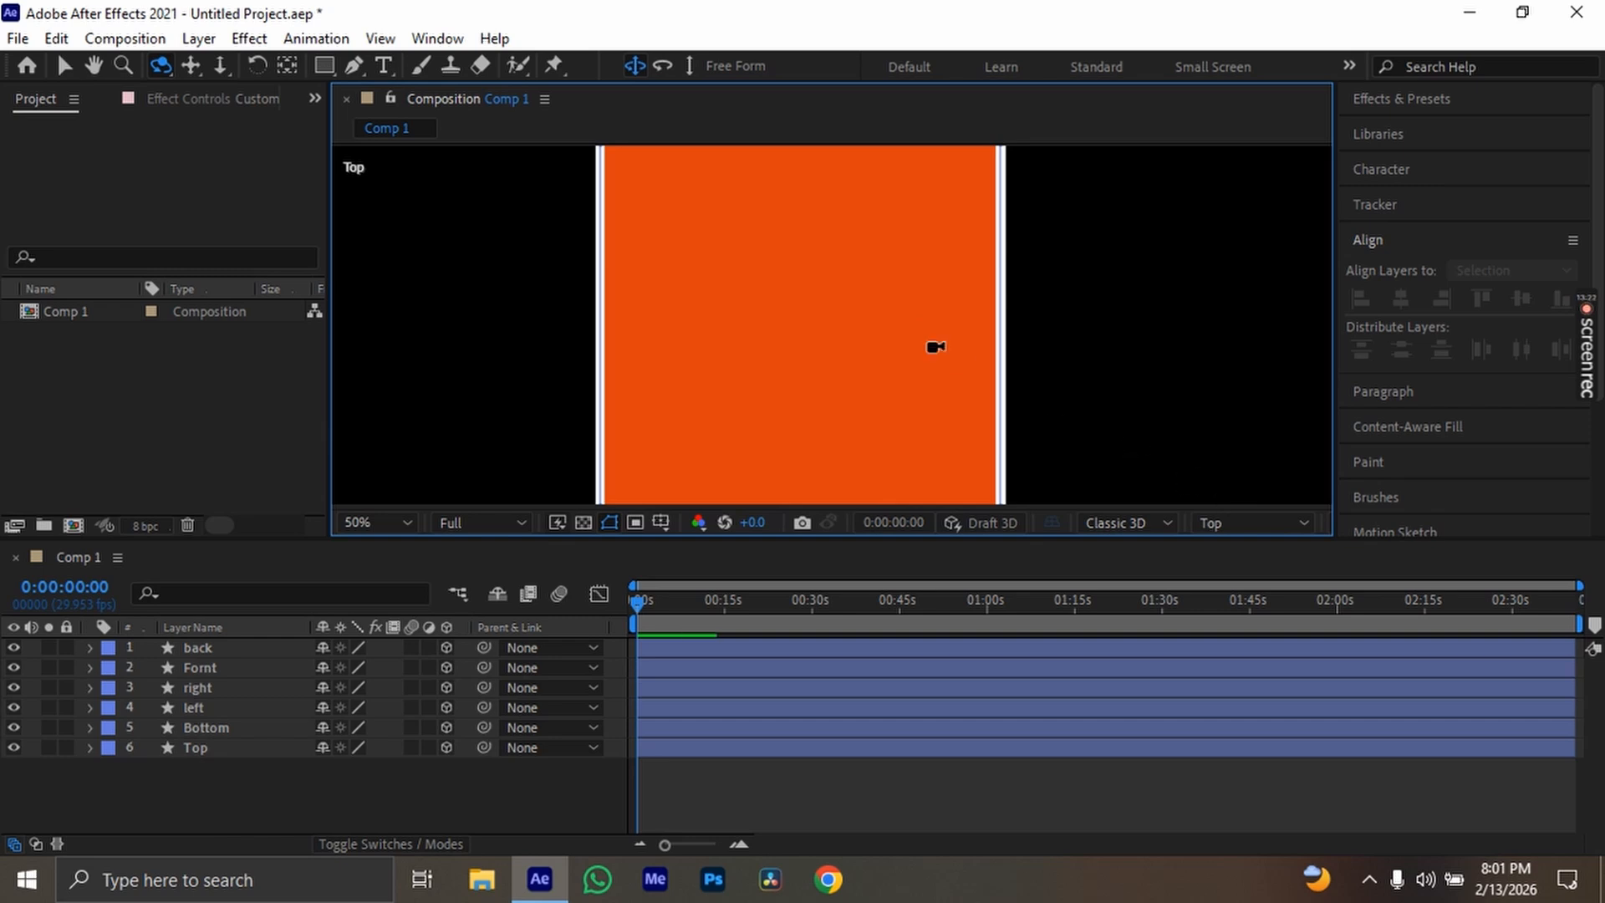
pyautogui.scroll(-1, 911, 336)
pyautogui.scroll(1, 912, 336)
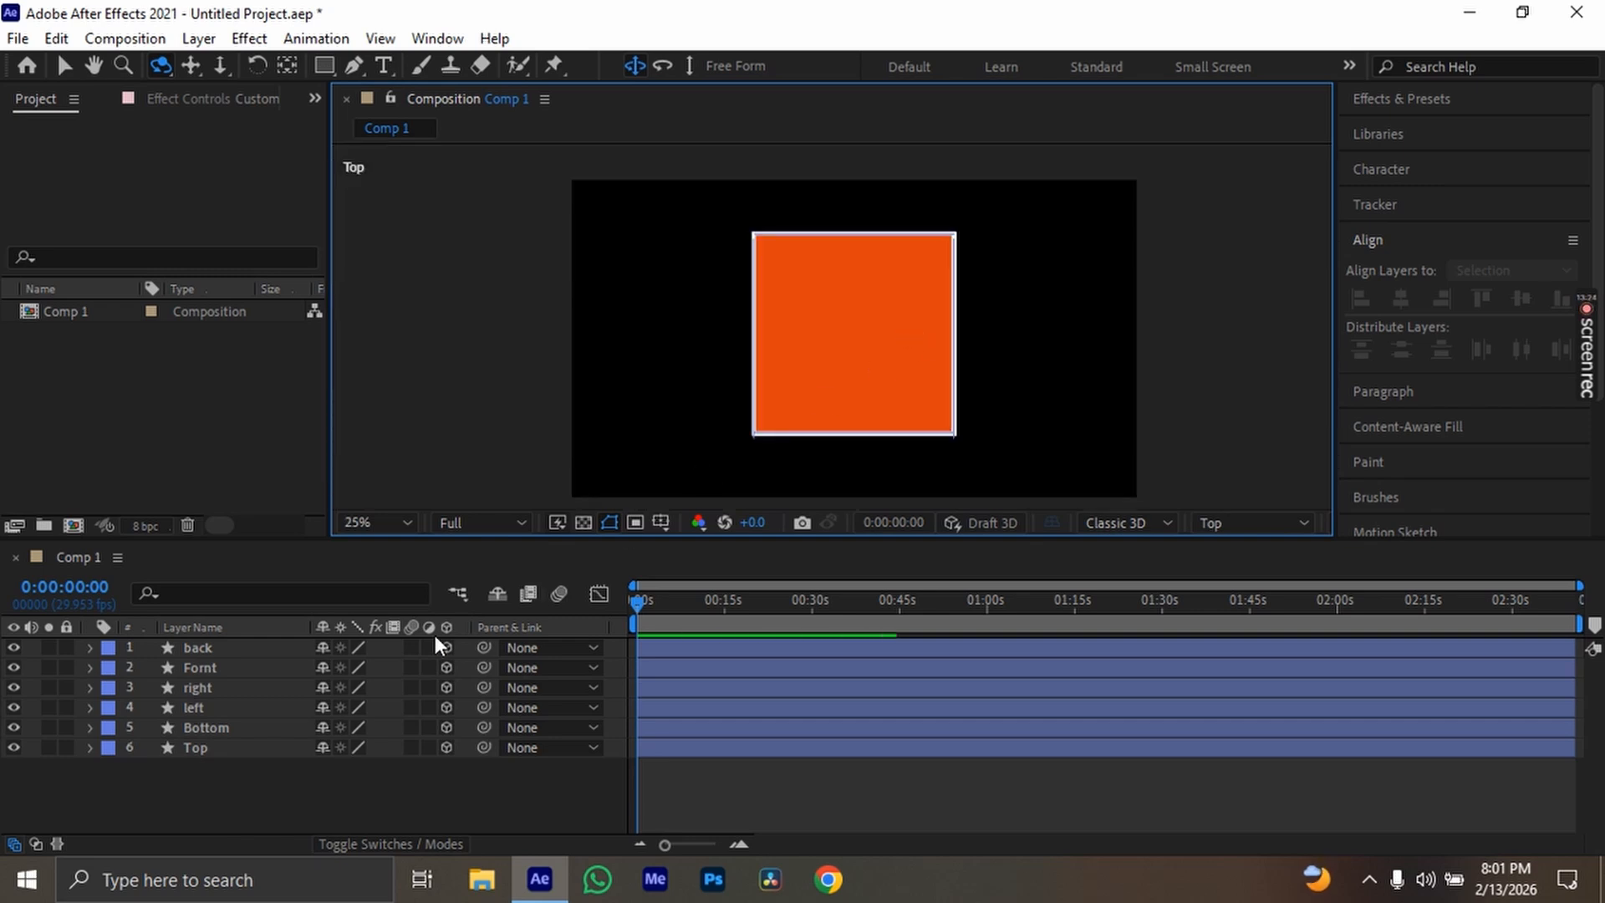
pyautogui.click(200, 653)
pyautogui.click(212, 669)
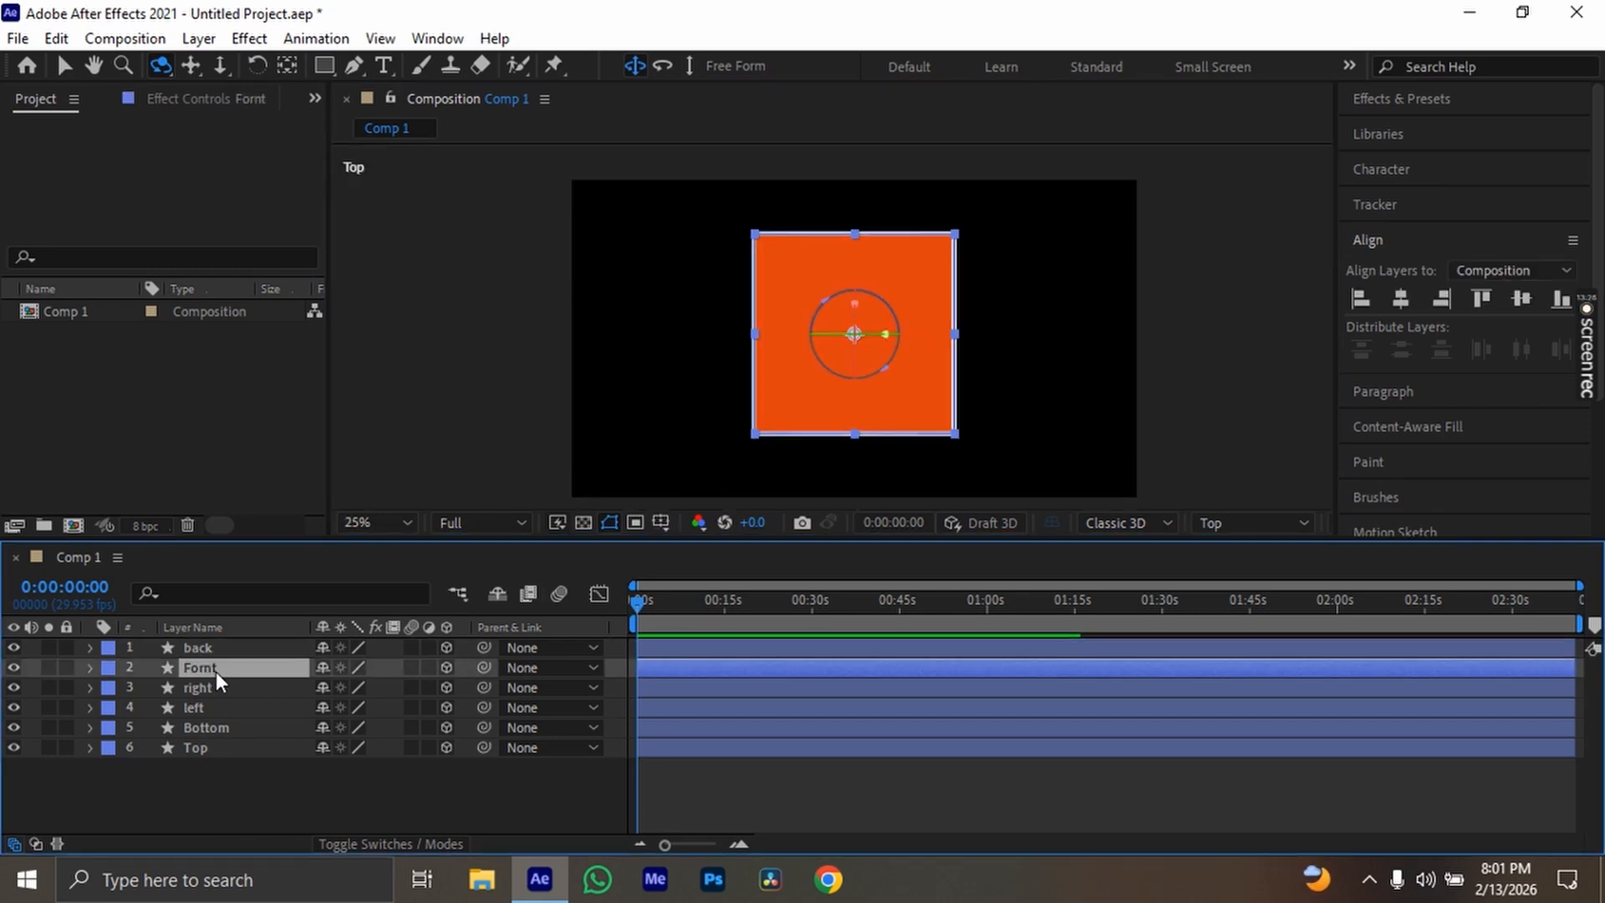
pyautogui.click(258, 689)
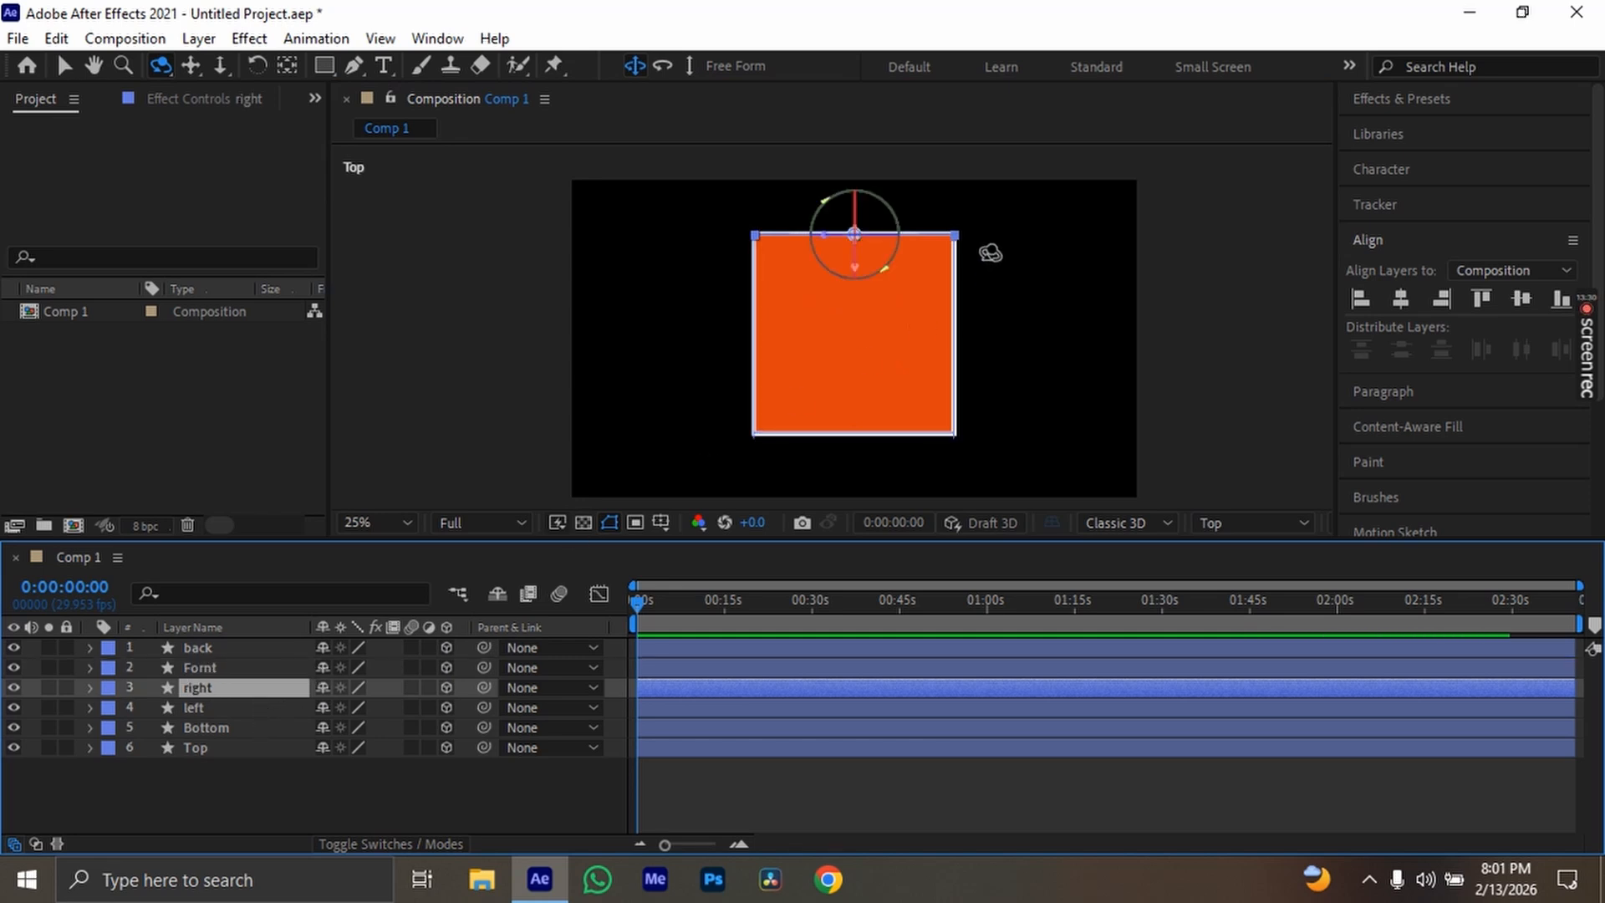
# Set the right layer's position to 957, 540, 344 so its end meets the adjoining side face at the corner
pyautogui.scroll(4, 989, 244)
pyautogui.press('space')
pyautogui.moveTo(1079, 214); pyautogui.dragTo(950, 334)
pyautogui.moveTo(1254, 219); pyautogui.dragTo(1012, 525)
pyautogui.moveTo(1074, 171)
pyautogui.mouseDown()
pyautogui.moveTo(1047, 296)
pyautogui.moveTo(1092, 192)
pyautogui.mouseUp()
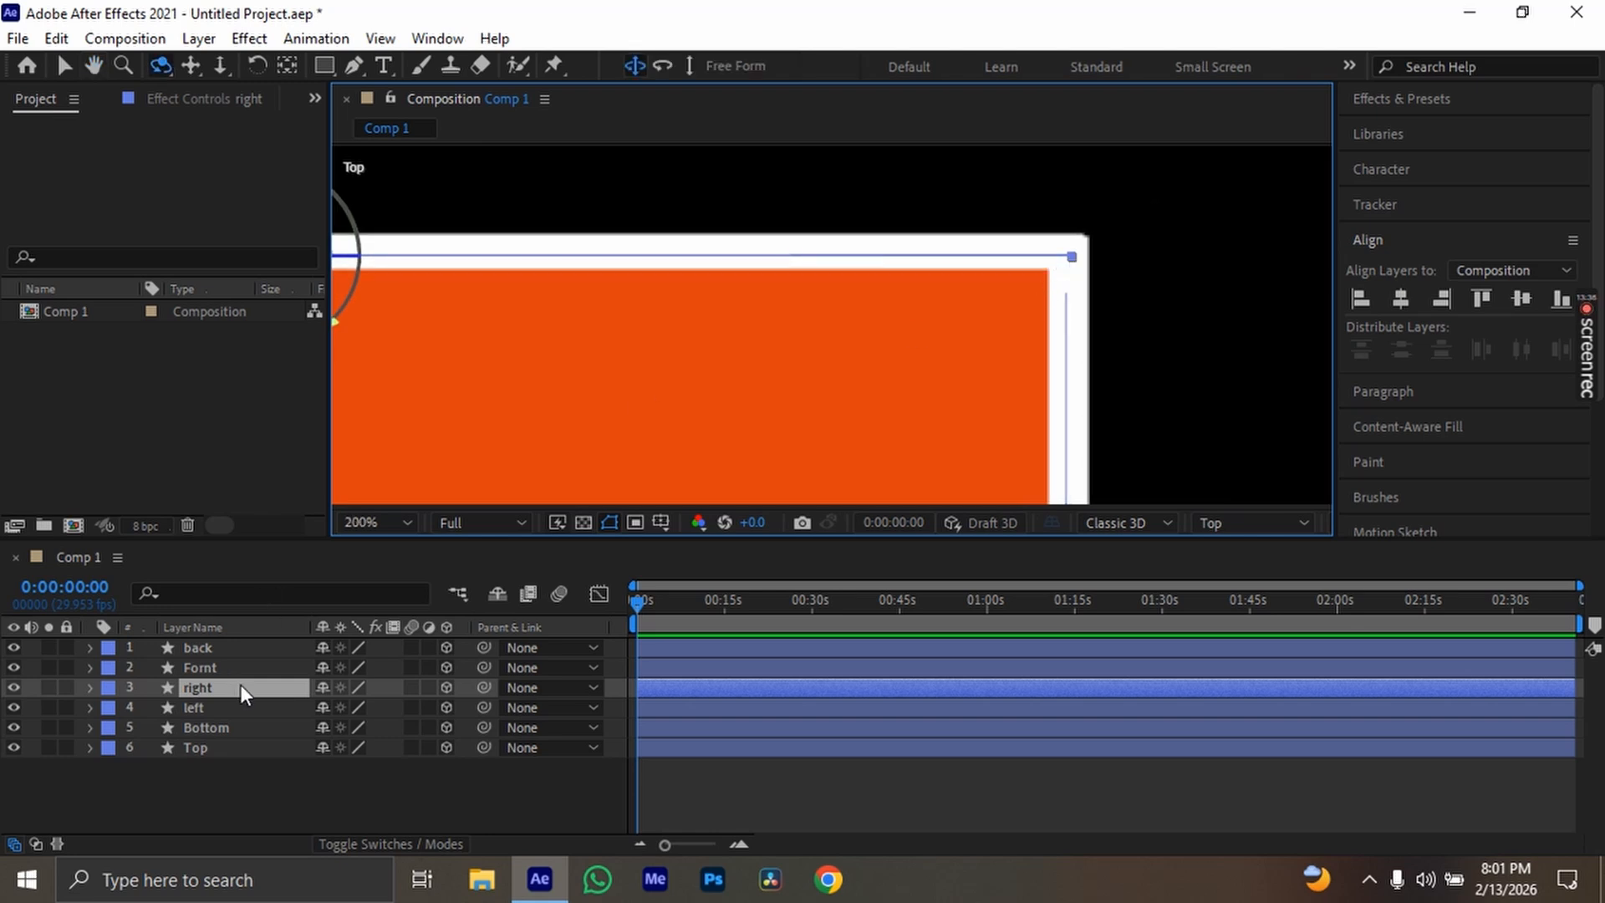
pyautogui.press('p')
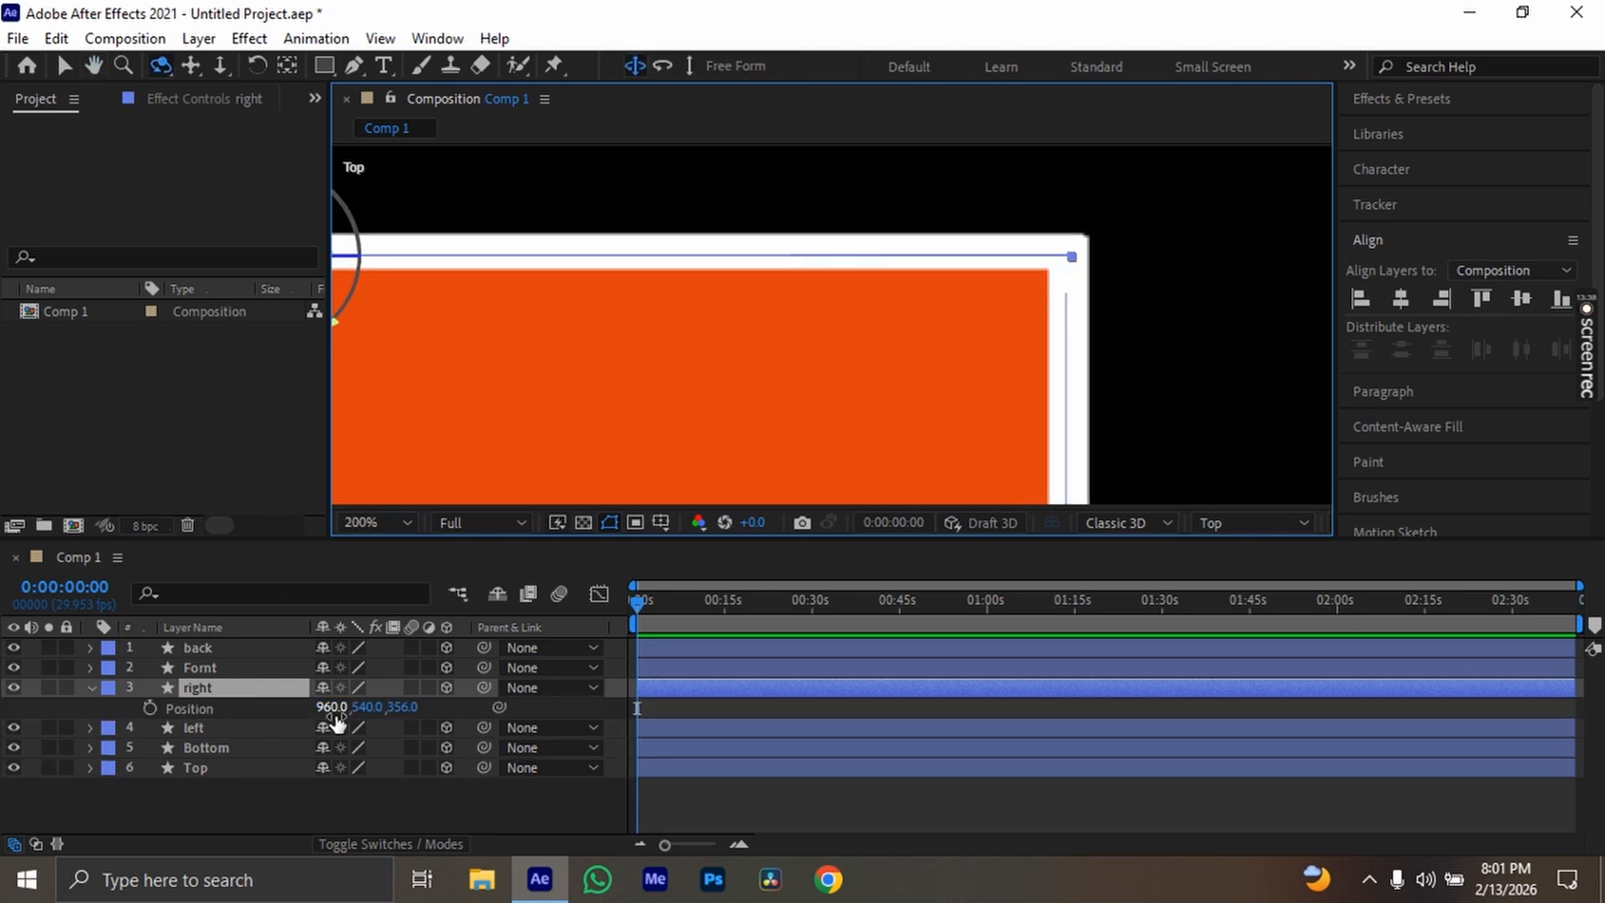
pyautogui.moveTo(337, 717); pyautogui.dragTo(392, 709)
pyautogui.hotkey('ctrl', 'z')
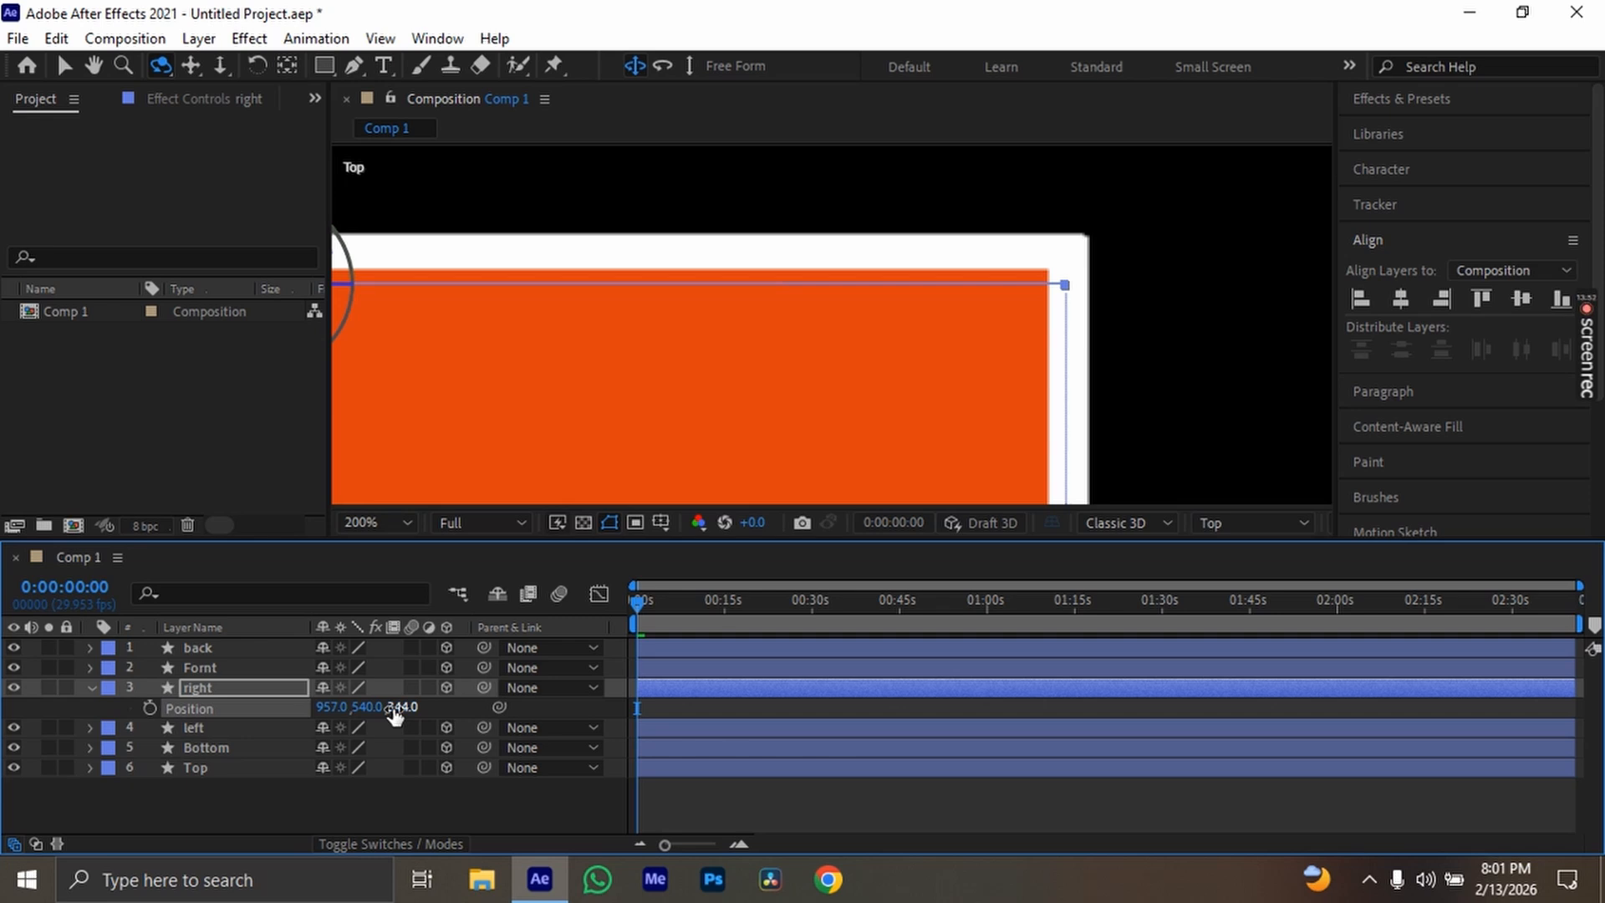
# Check in the Top view how the right layer's other end meets the side face at the opposite corner
pyautogui.press('h')
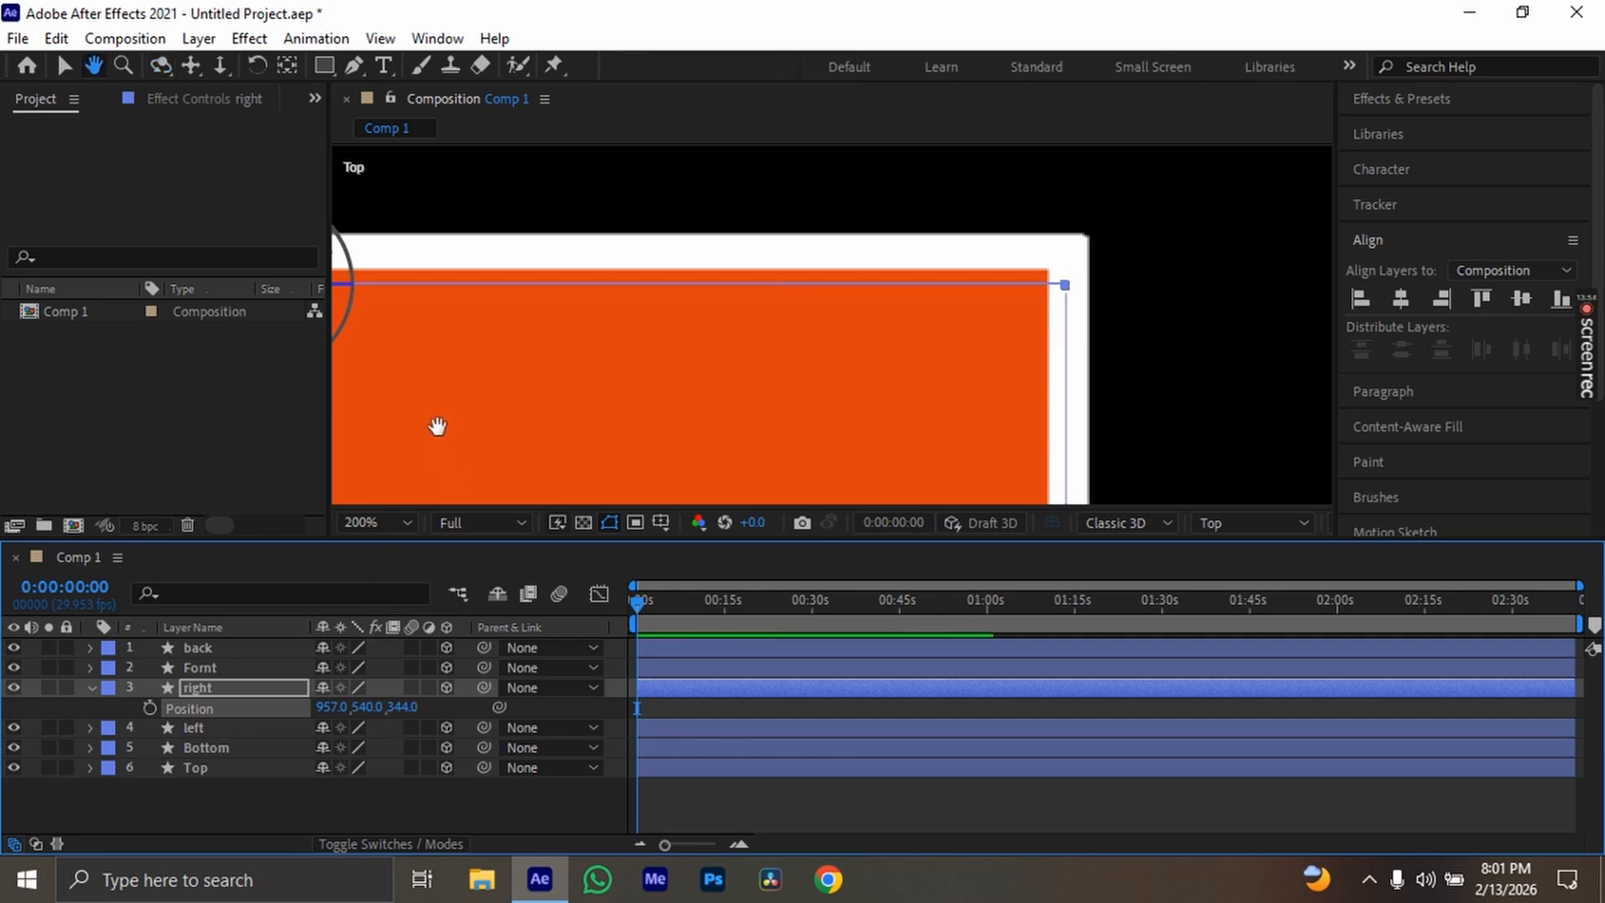
pyautogui.moveTo(462, 433); pyautogui.dragTo(858, 361)
pyautogui.moveTo(577, 301); pyautogui.dragTo(1070, 419)
pyautogui.moveTo(661, 368); pyautogui.dragTo(656, 222)
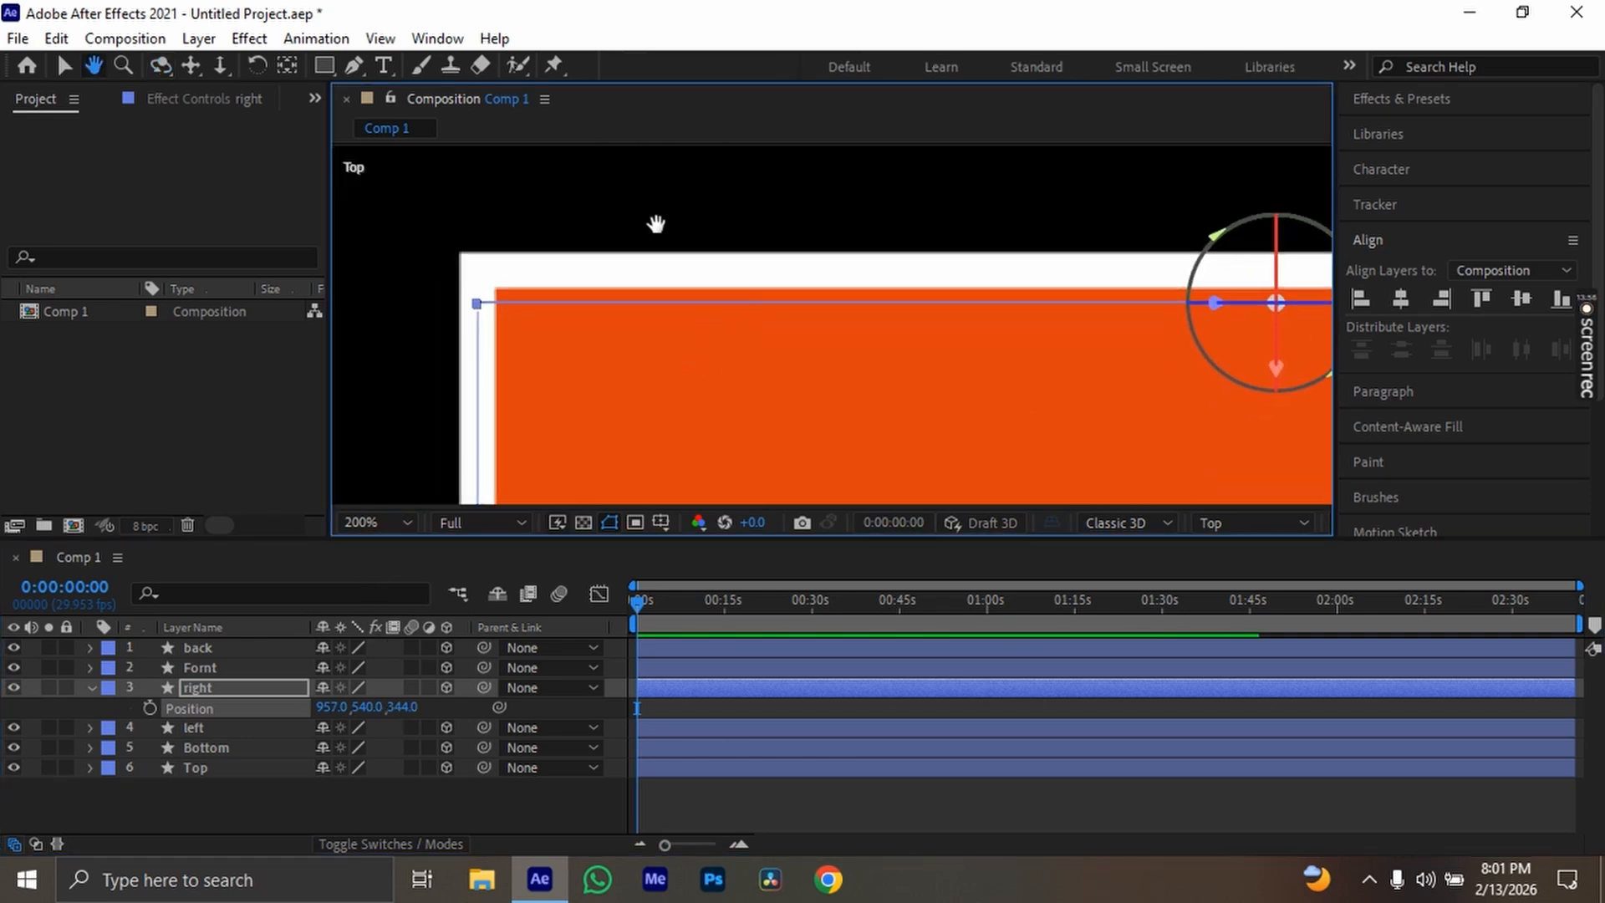
# Fine-tune the left layer's Z position in the Top view so its end meets the adjoining side face at the corner
pyautogui.press('c')
pyautogui.press('space')
pyautogui.moveTo(724, 385); pyautogui.dragTo(662, 209)
pyautogui.moveTo(605, 315); pyautogui.dragTo(750, 133)
pyautogui.moveTo(692, 359); pyautogui.dragTo(656, 168)
pyautogui.moveTo(707, 416); pyautogui.dragTo(678, 201)
pyautogui.scroll(-4, 607, 205)
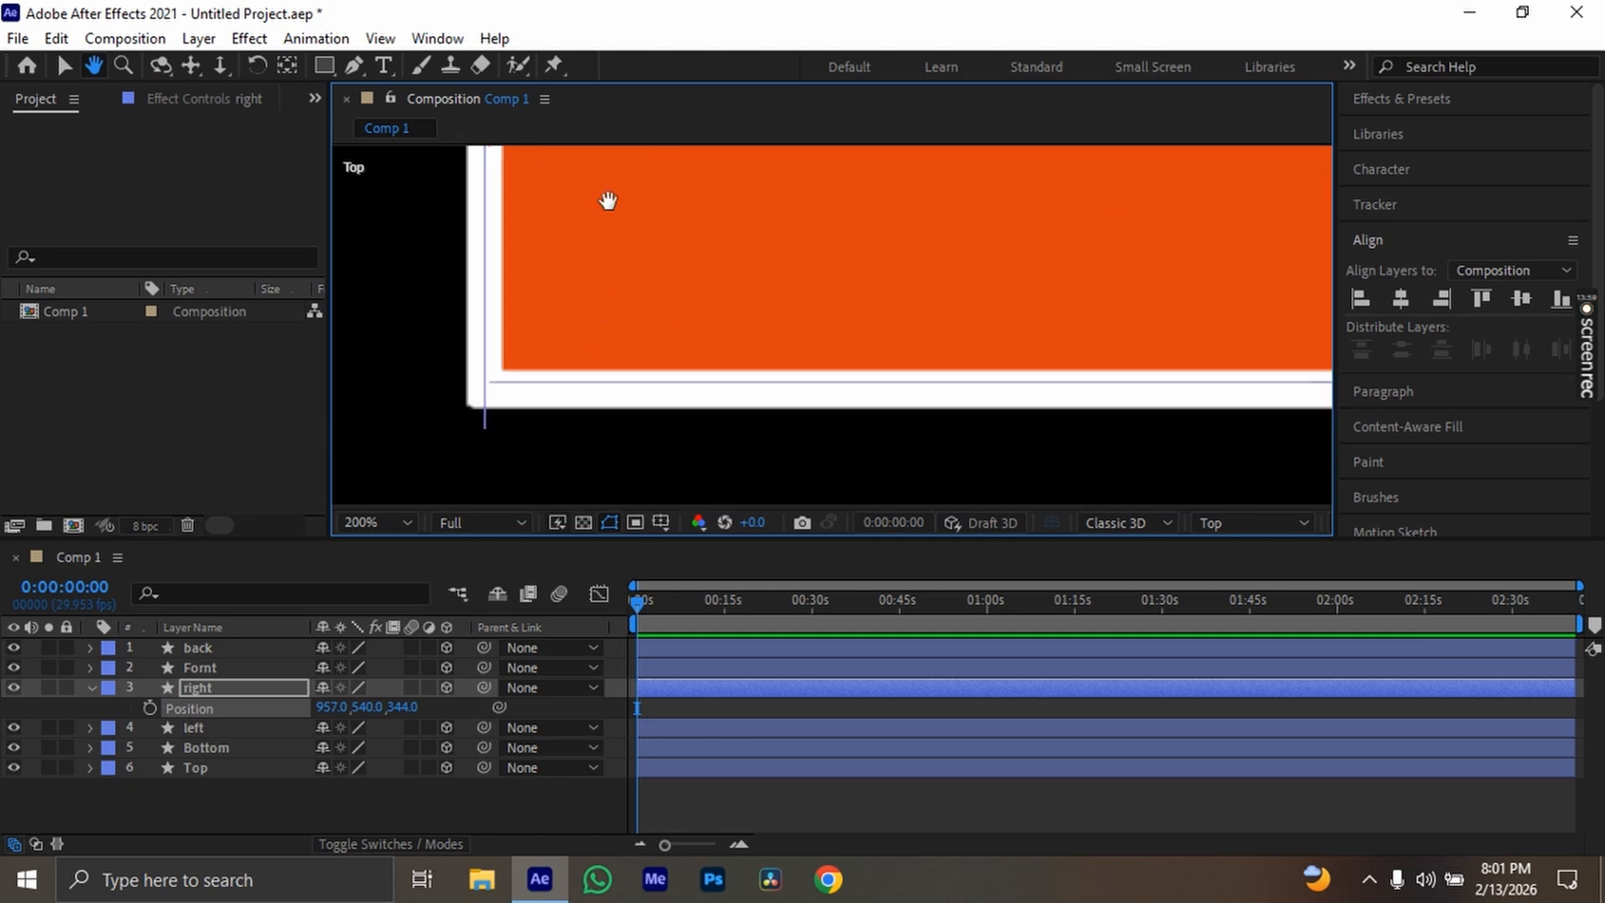
pyautogui.click(87, 691)
pyautogui.click(180, 707)
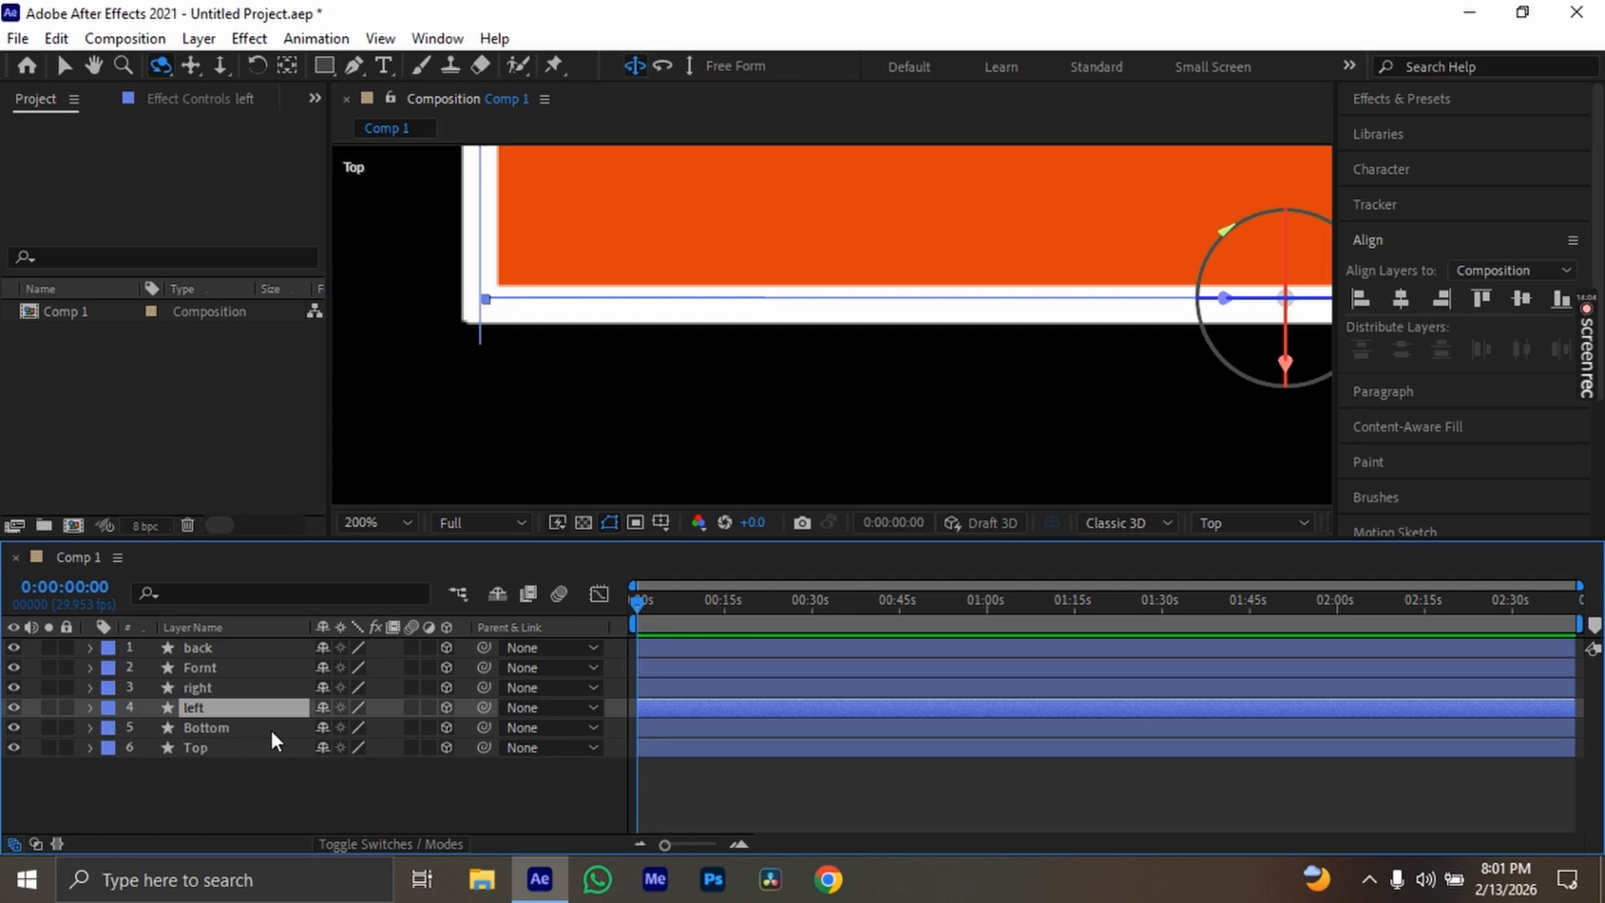
pyautogui.press('p')
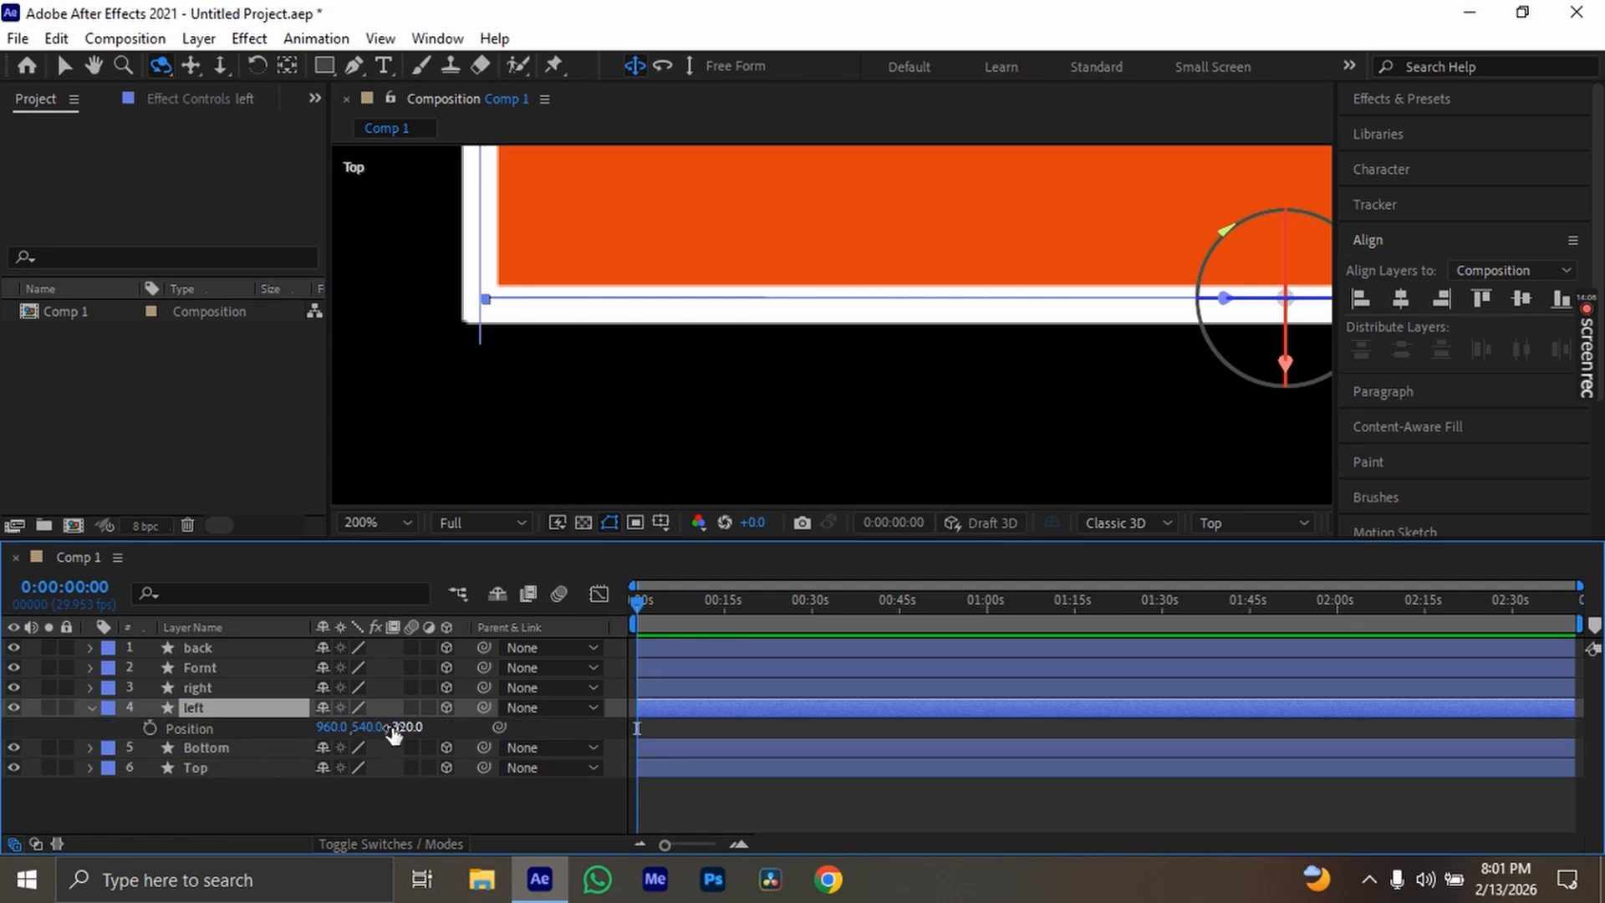
pyautogui.moveTo(404, 734); pyautogui.dragTo(382, 738)
# Check in the Top view how the left layer's other end meets the side face at the opposite corner
pyautogui.press('space')
pyautogui.moveTo(1036, 380); pyautogui.dragTo(536, 396)
pyautogui.moveTo(1329, 399); pyautogui.dragTo(863, 399)
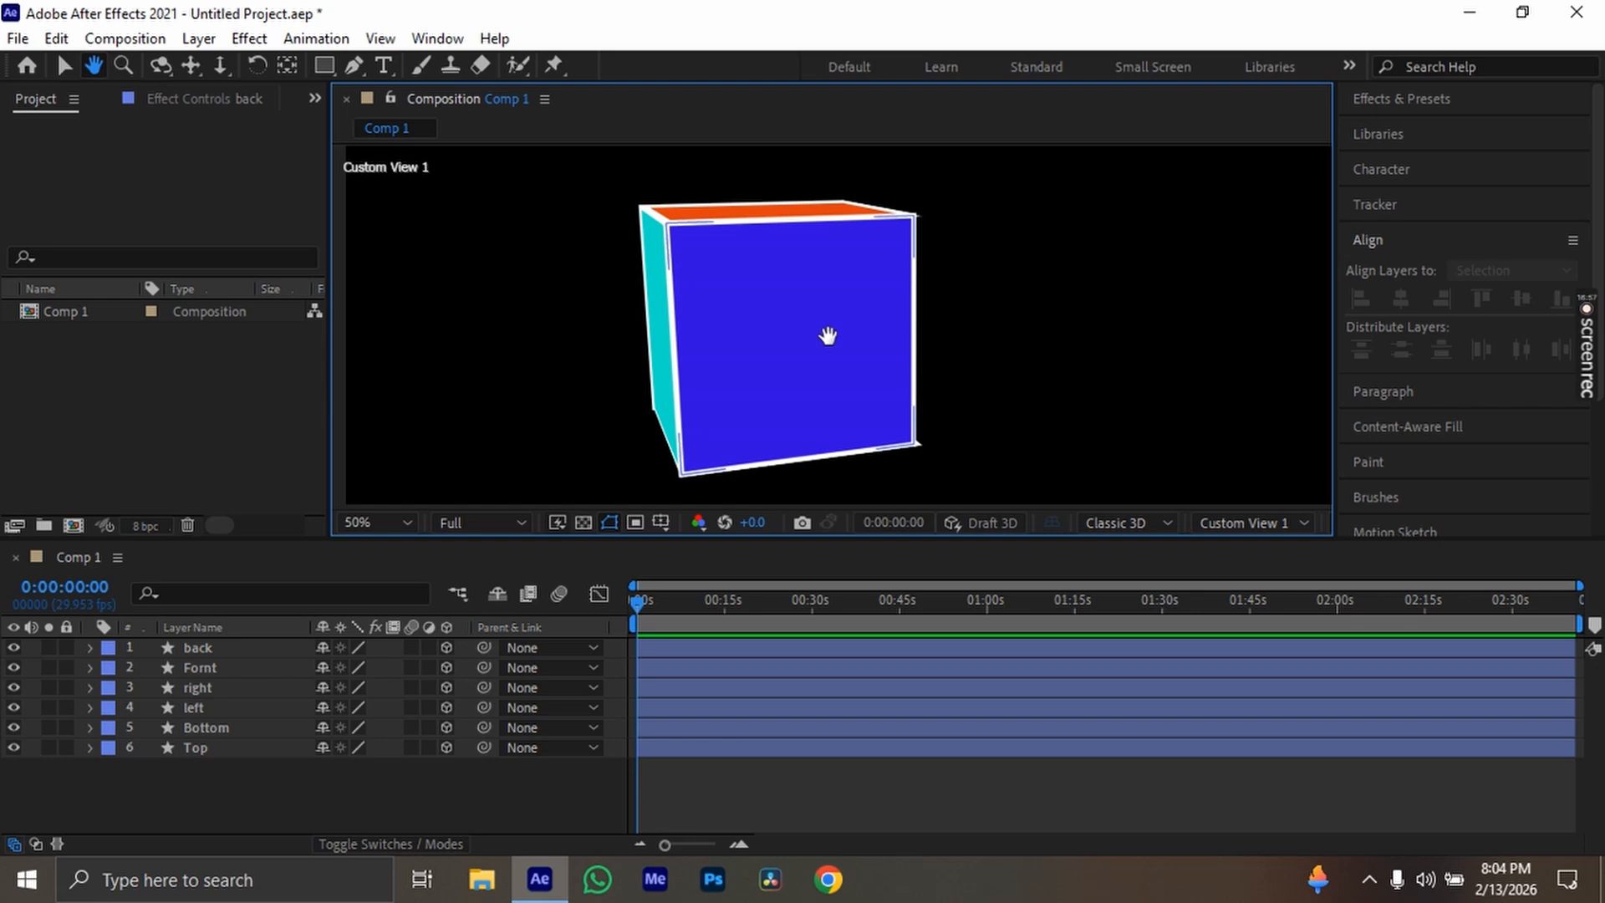
# Inspect the blue face's white border up close in Custom View 1, returning to the whole box at 50%
pyautogui.press('.')
pyautogui.press('.')
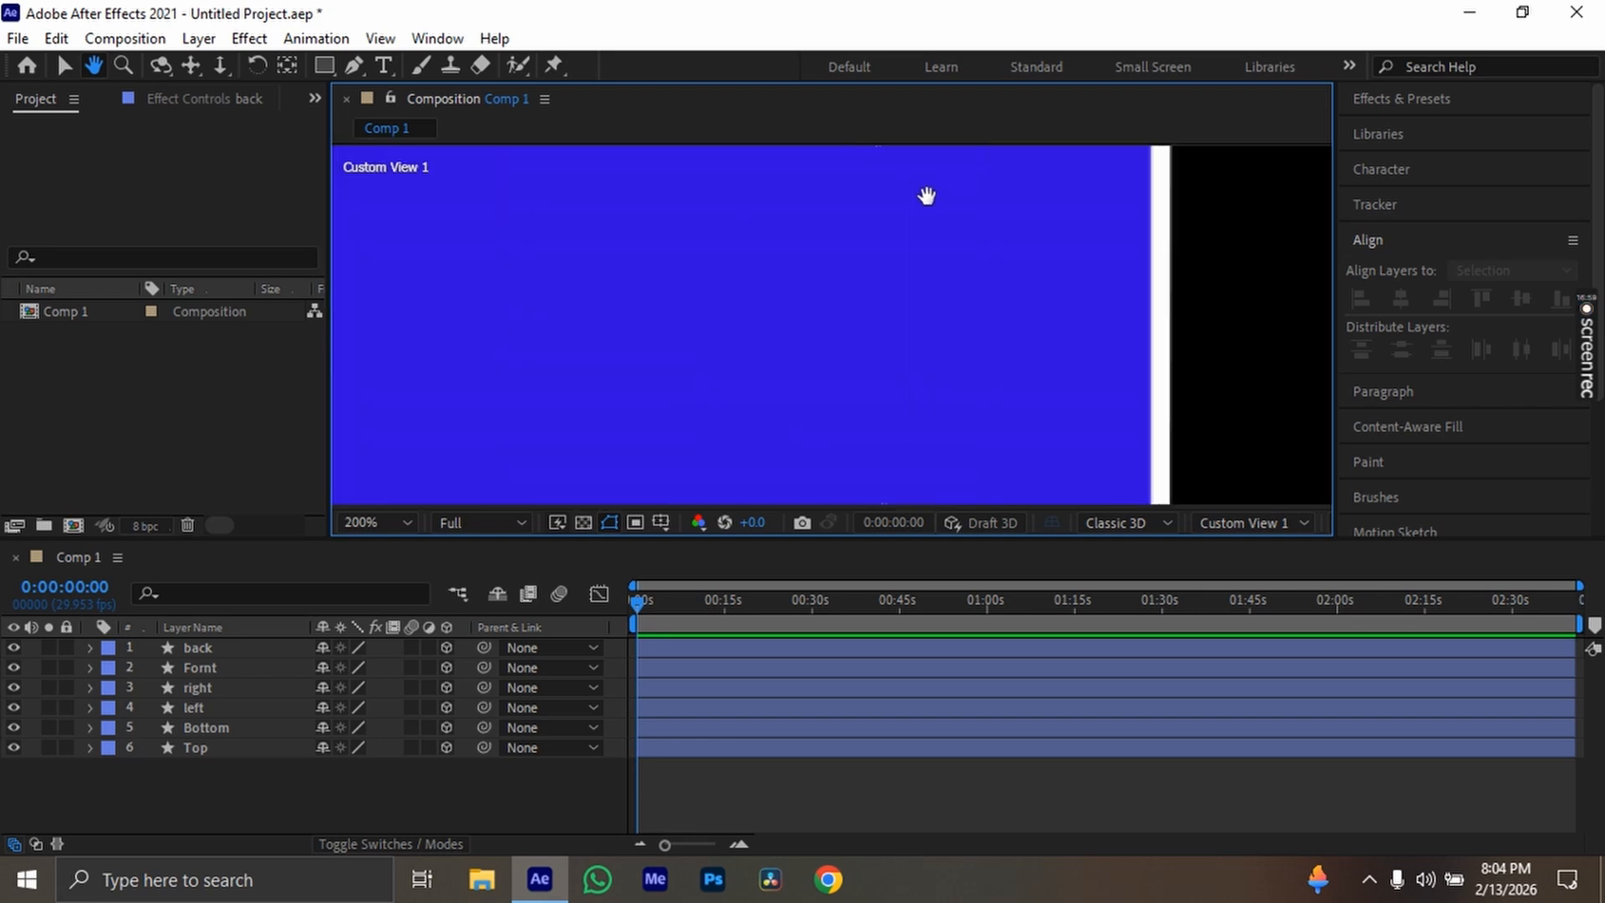
pyautogui.press(',')
pyautogui.press(',')
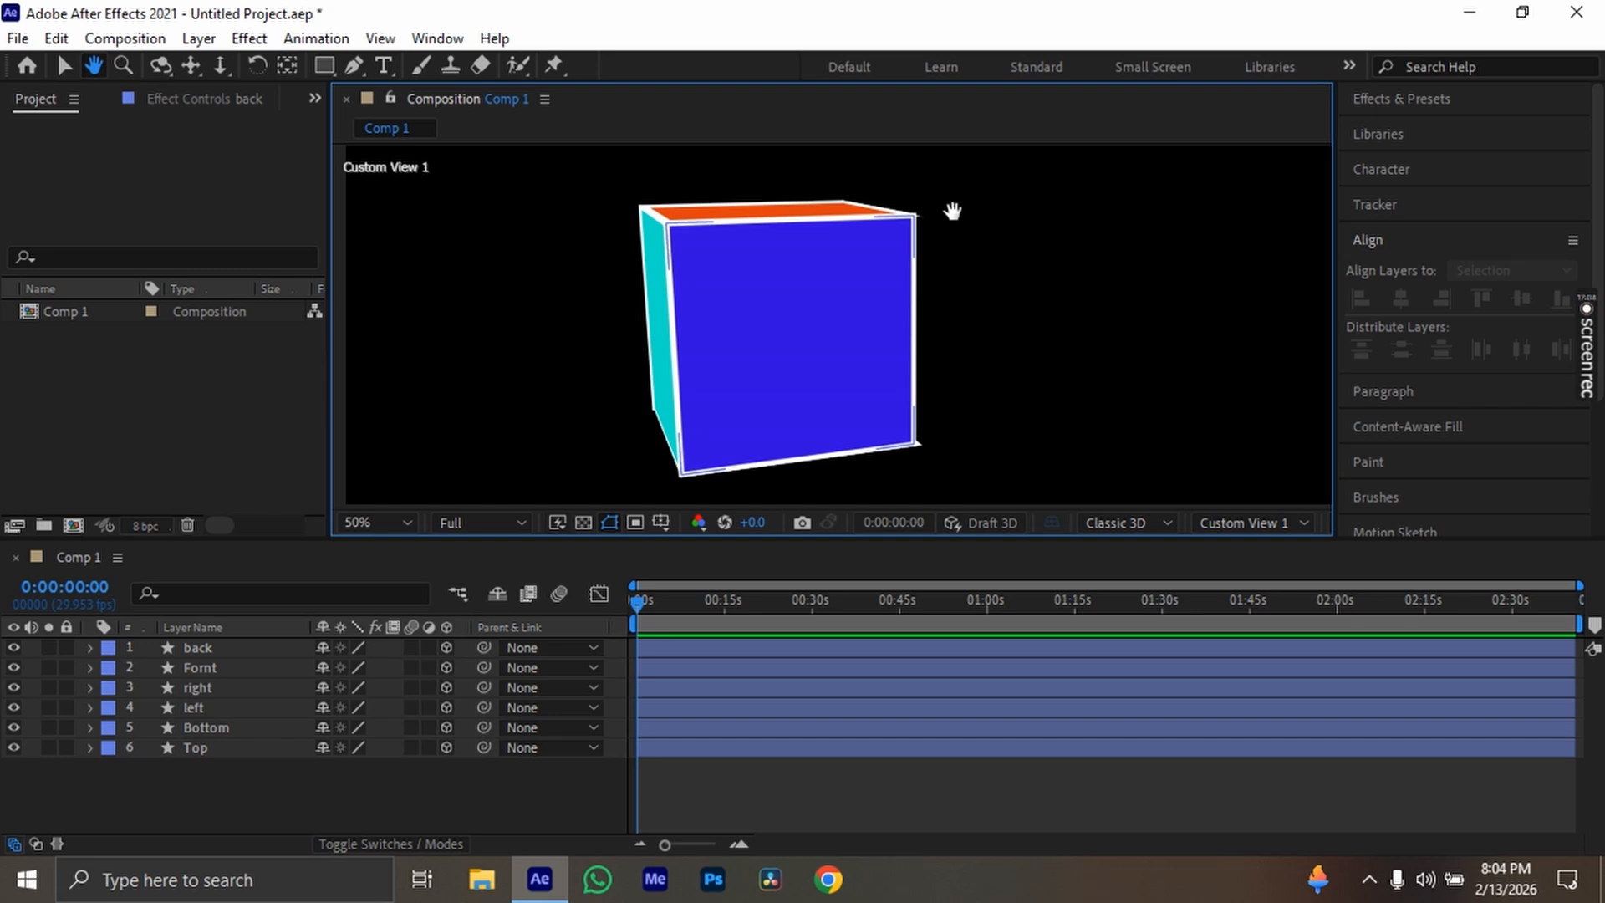